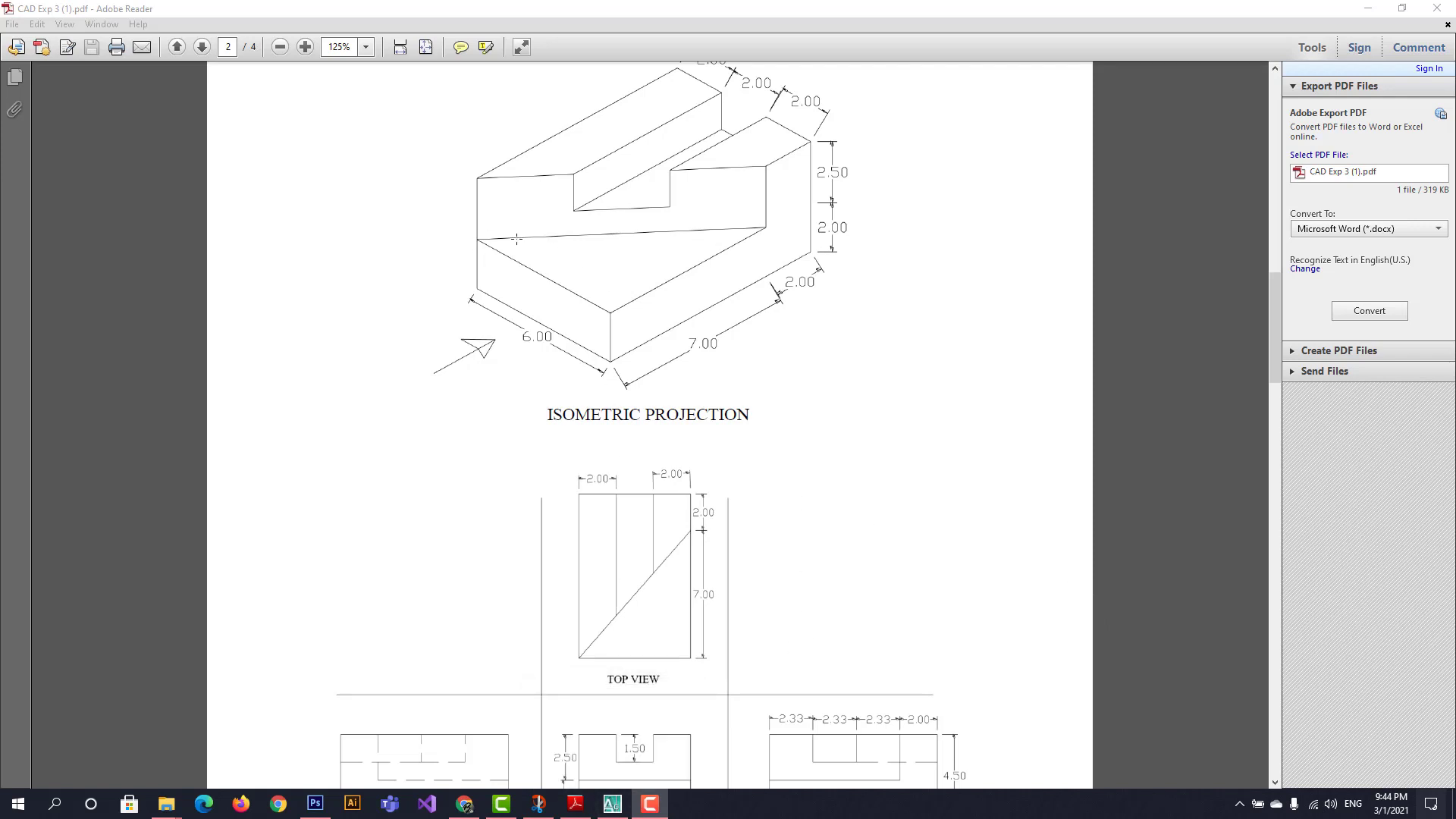
Check the Example 3.2 isometric view, switch to AutoCAD, and draw a 4.5-unit vertical line upward as the block's left front edge
scroll(712, 183, up, 2)
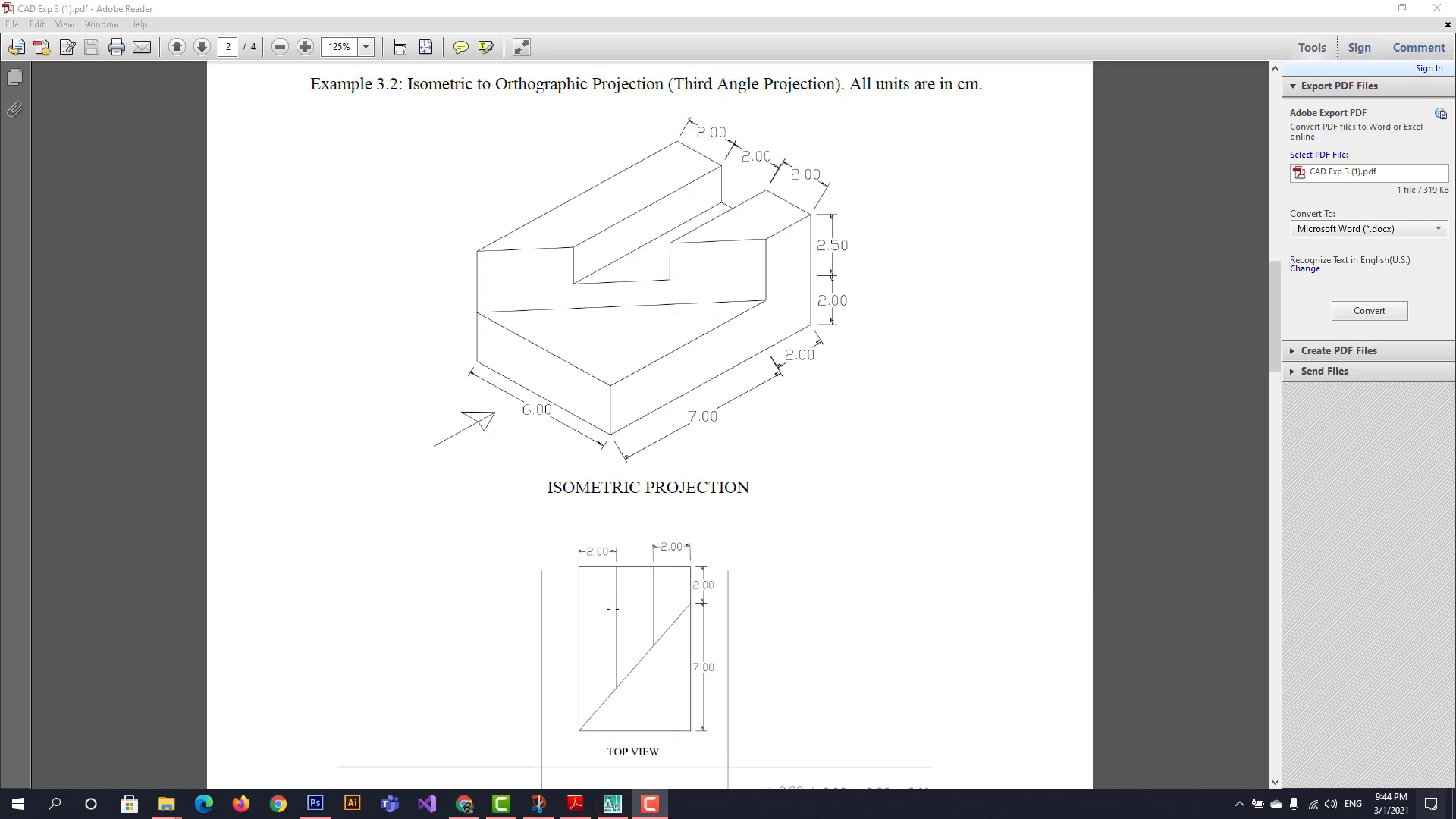
click(609, 808)
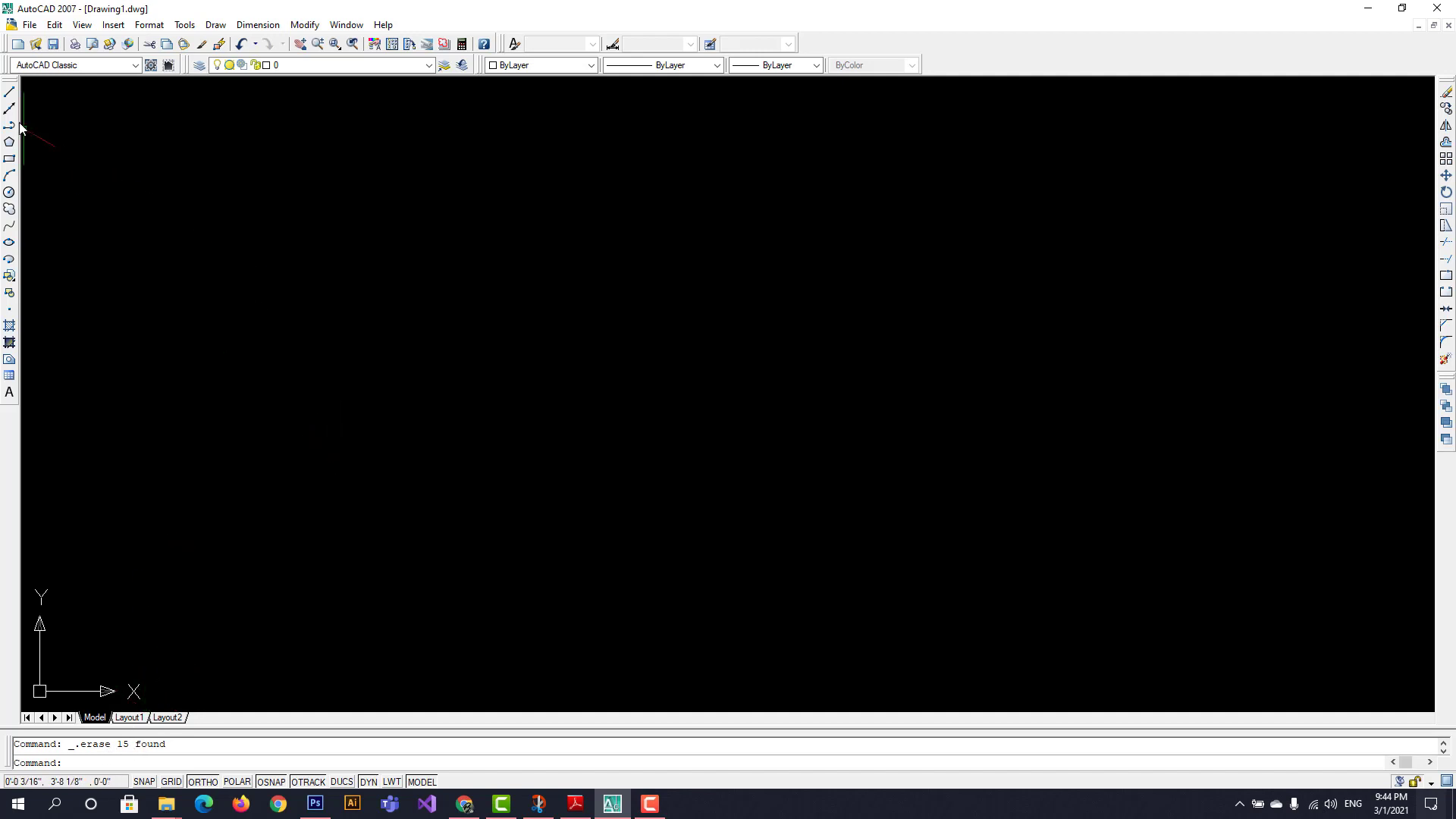
click(9, 91)
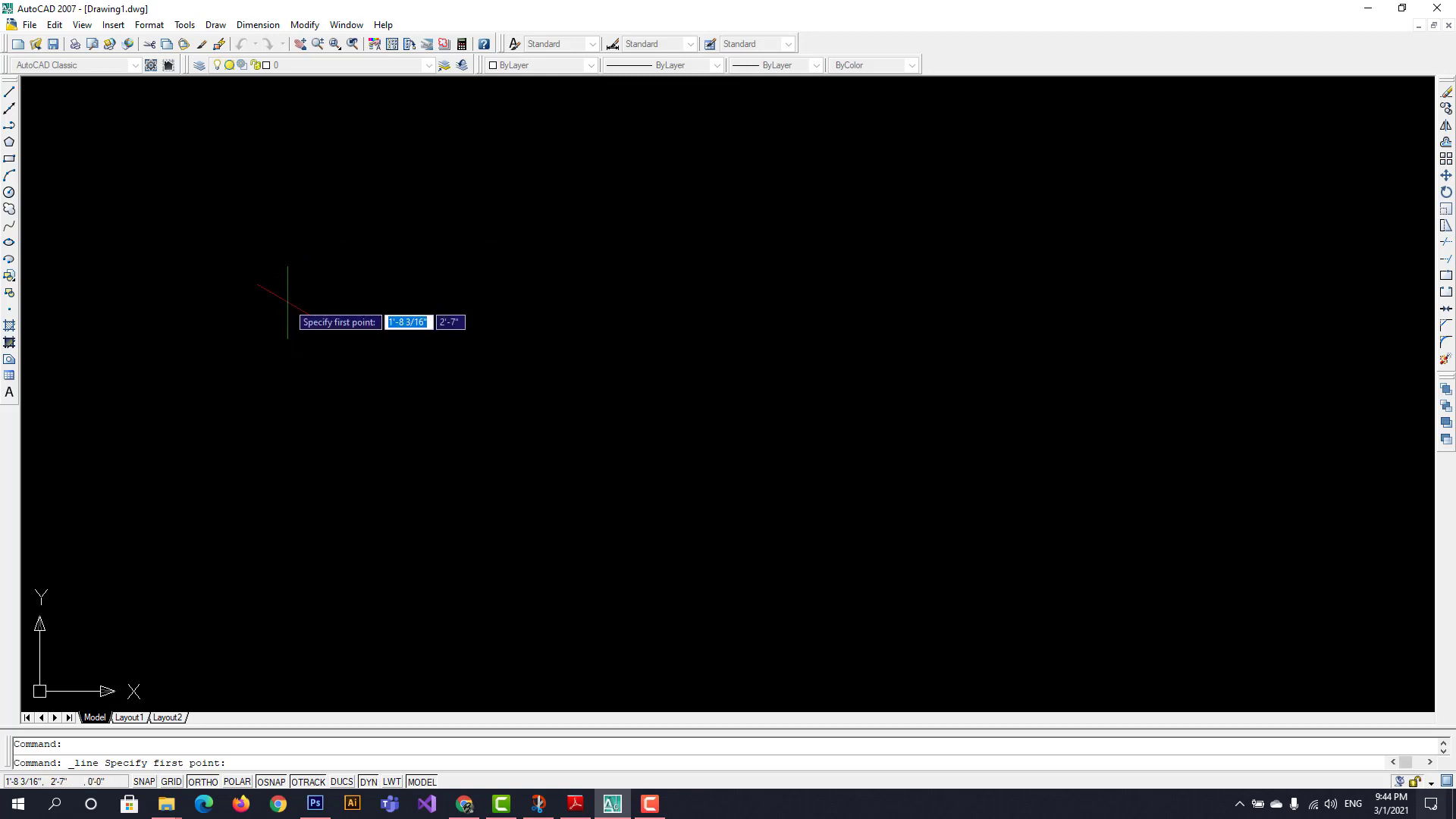
click(300, 502)
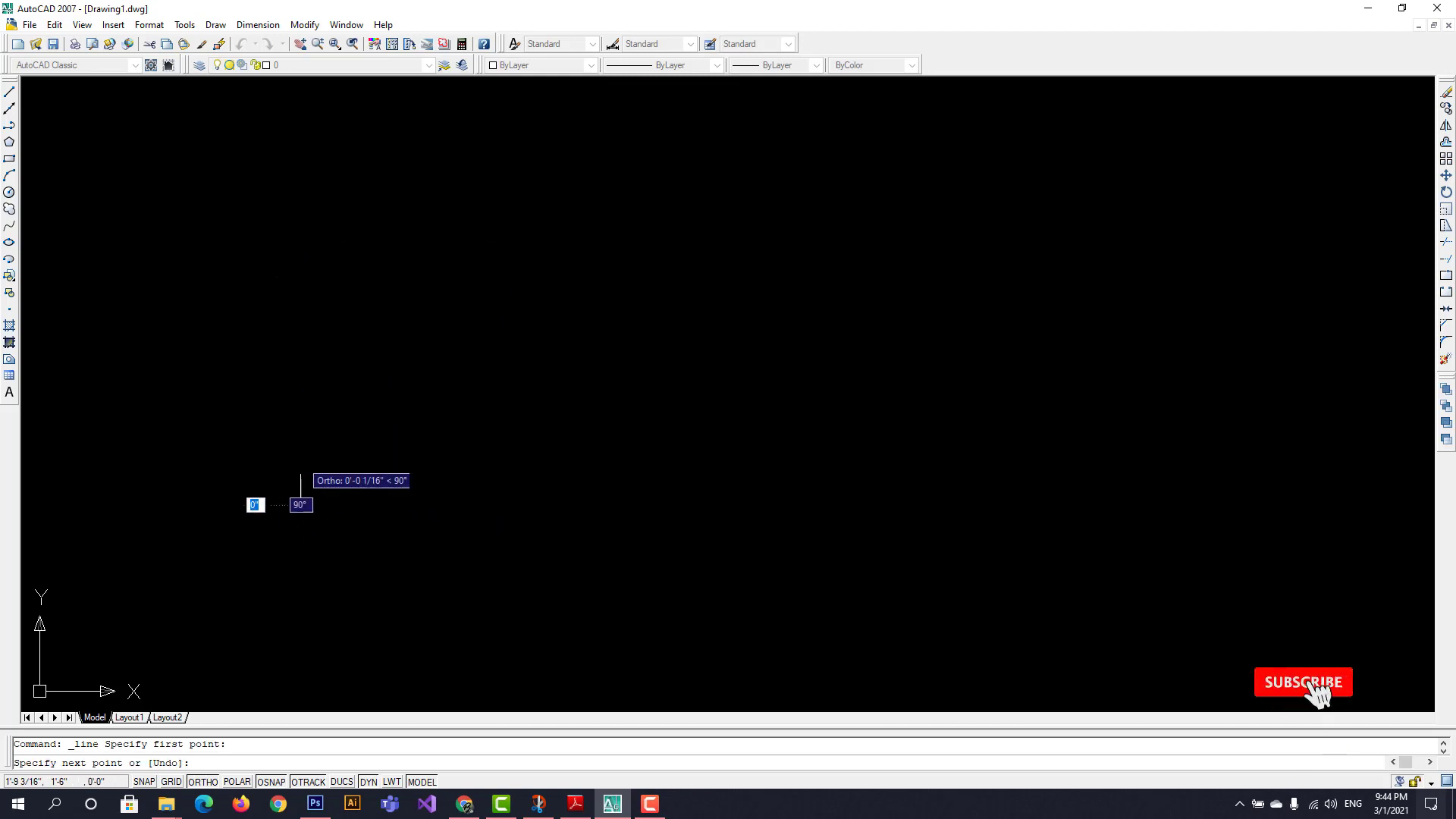
text(4.5)
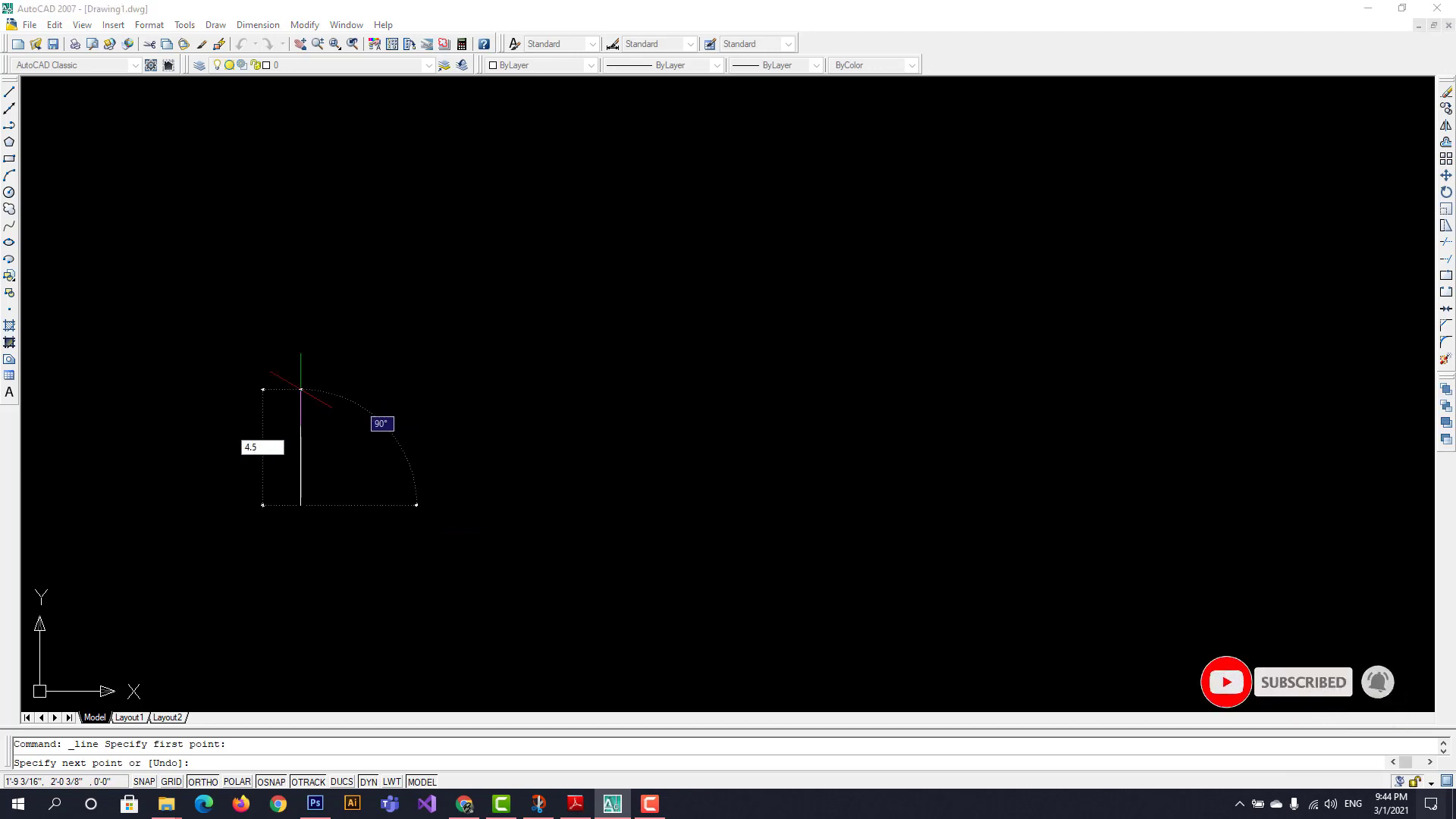
key(Return)
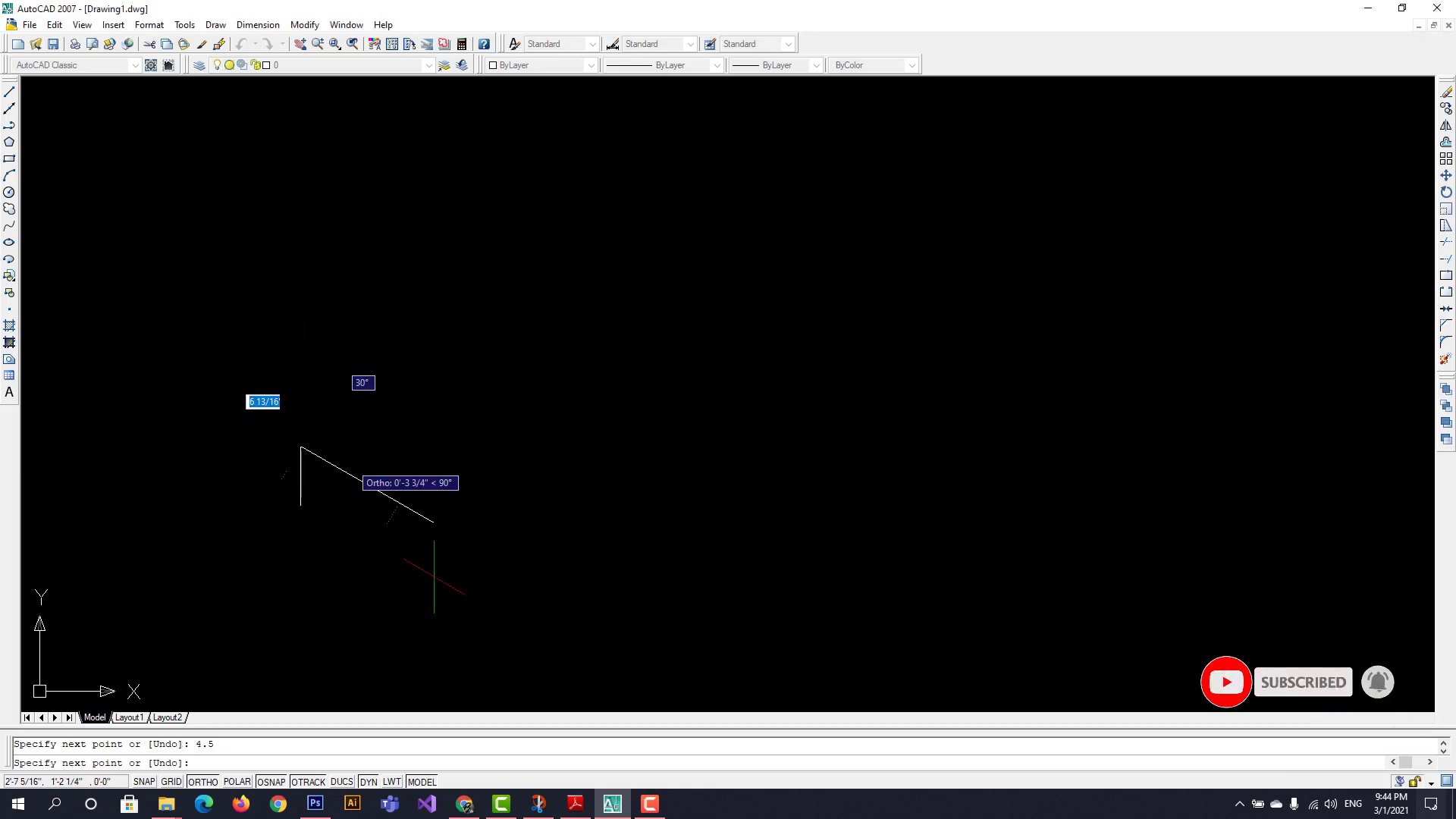
Check the dimensions in the PDF and extend the line in AutoCAD 9 units at 30° on the top isoplane, from the vertical edge's top
click(575, 803)
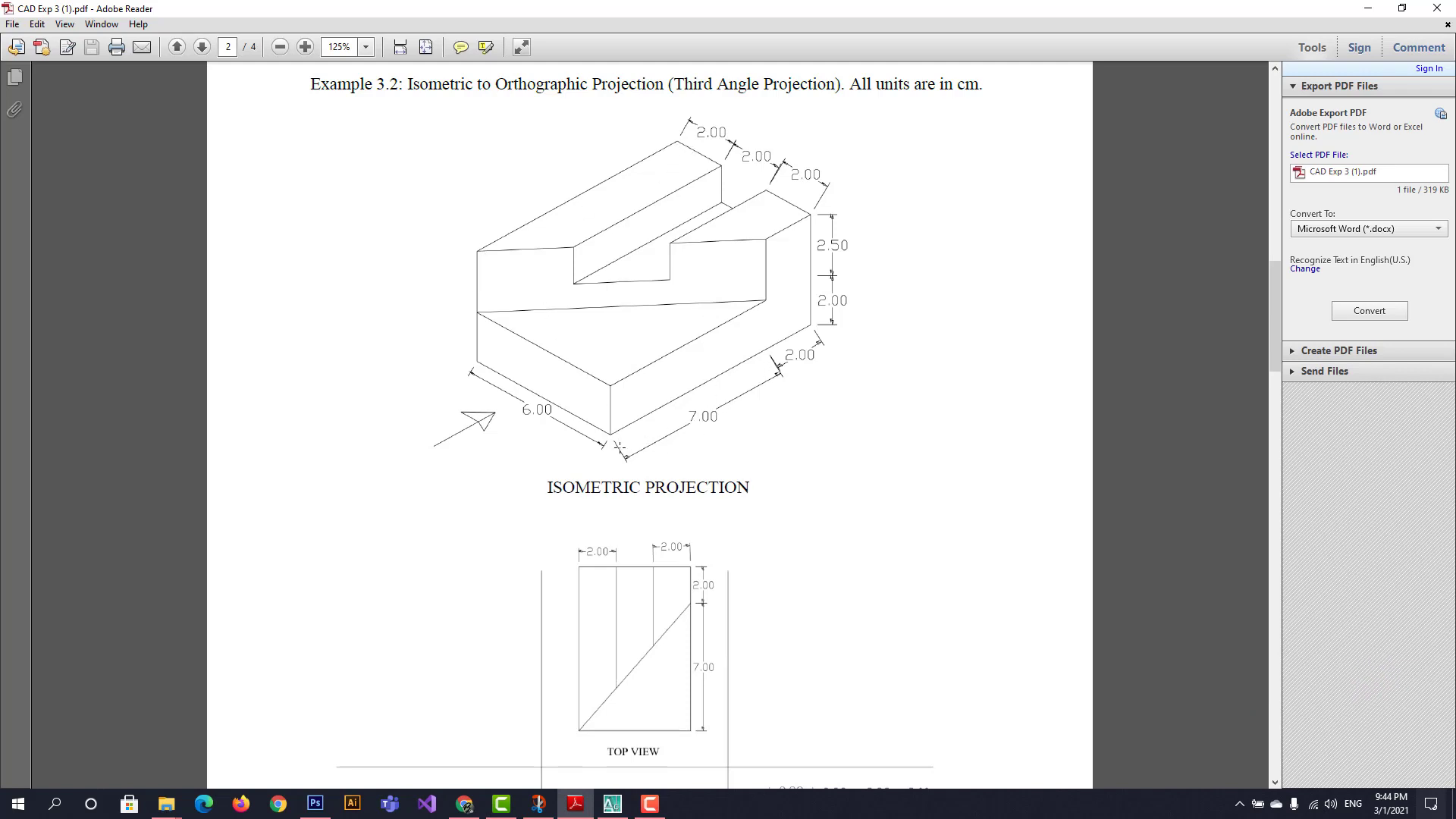
click(613, 809)
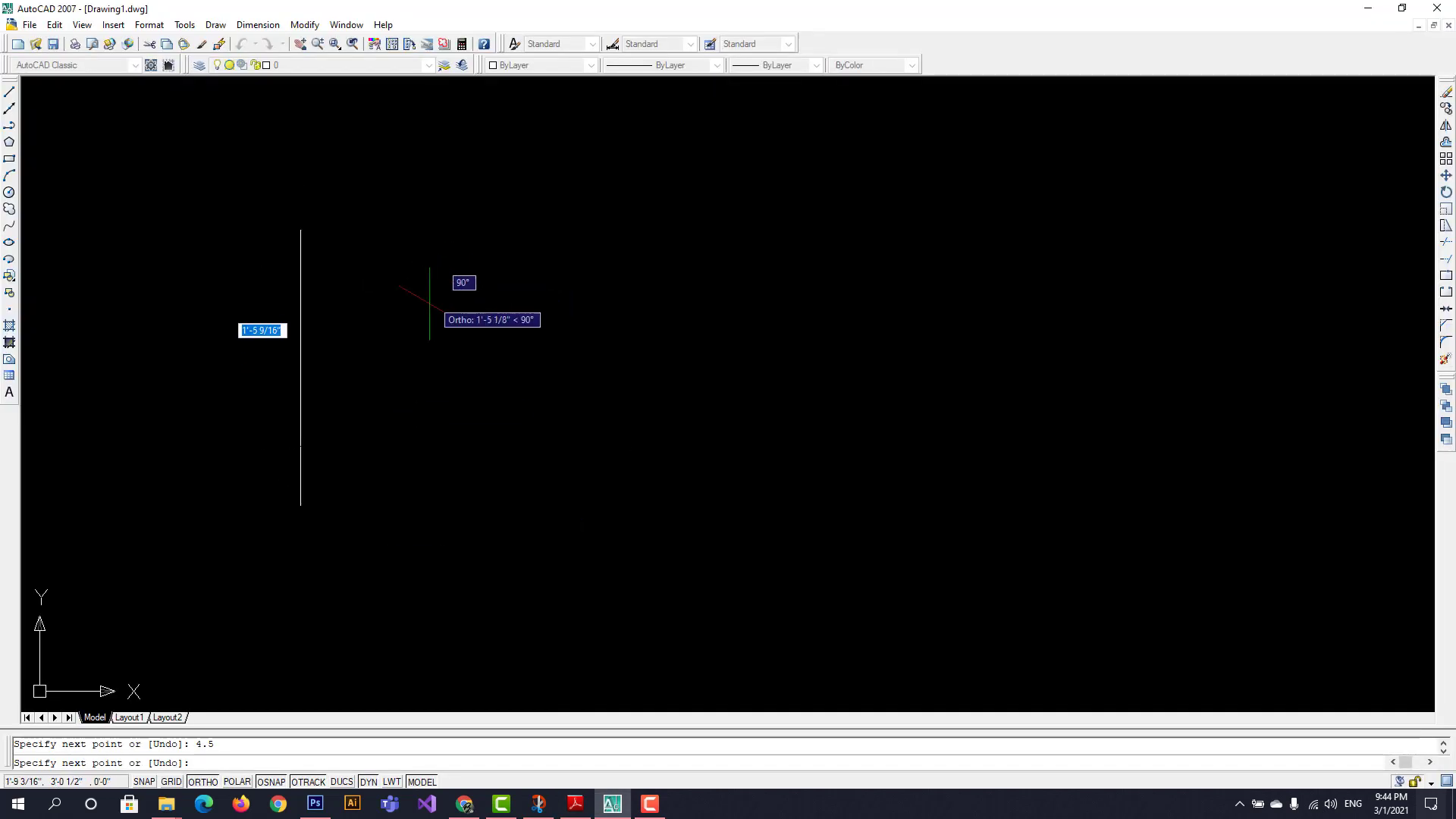
key(F5)
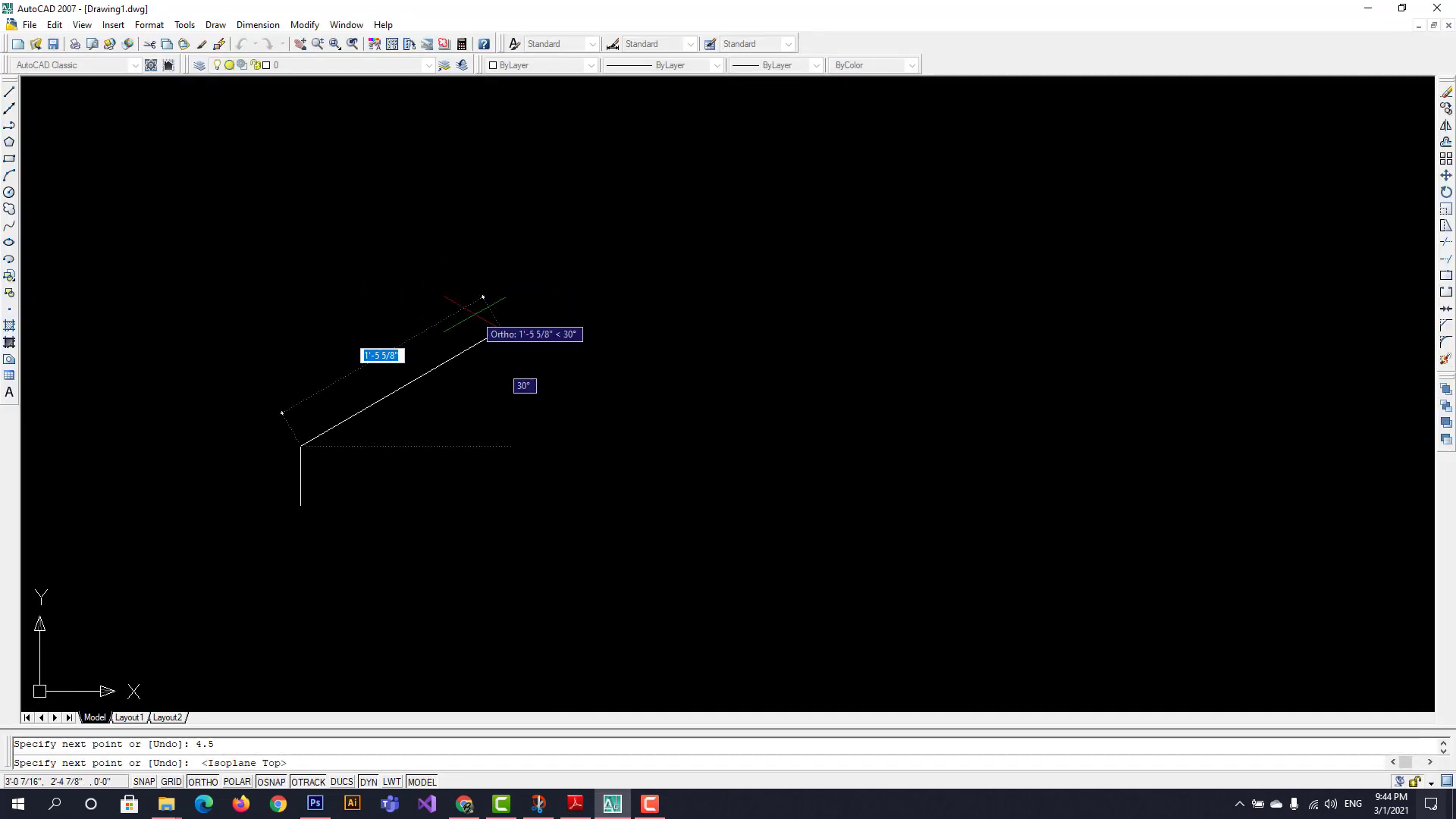
text(9)
key(Return)
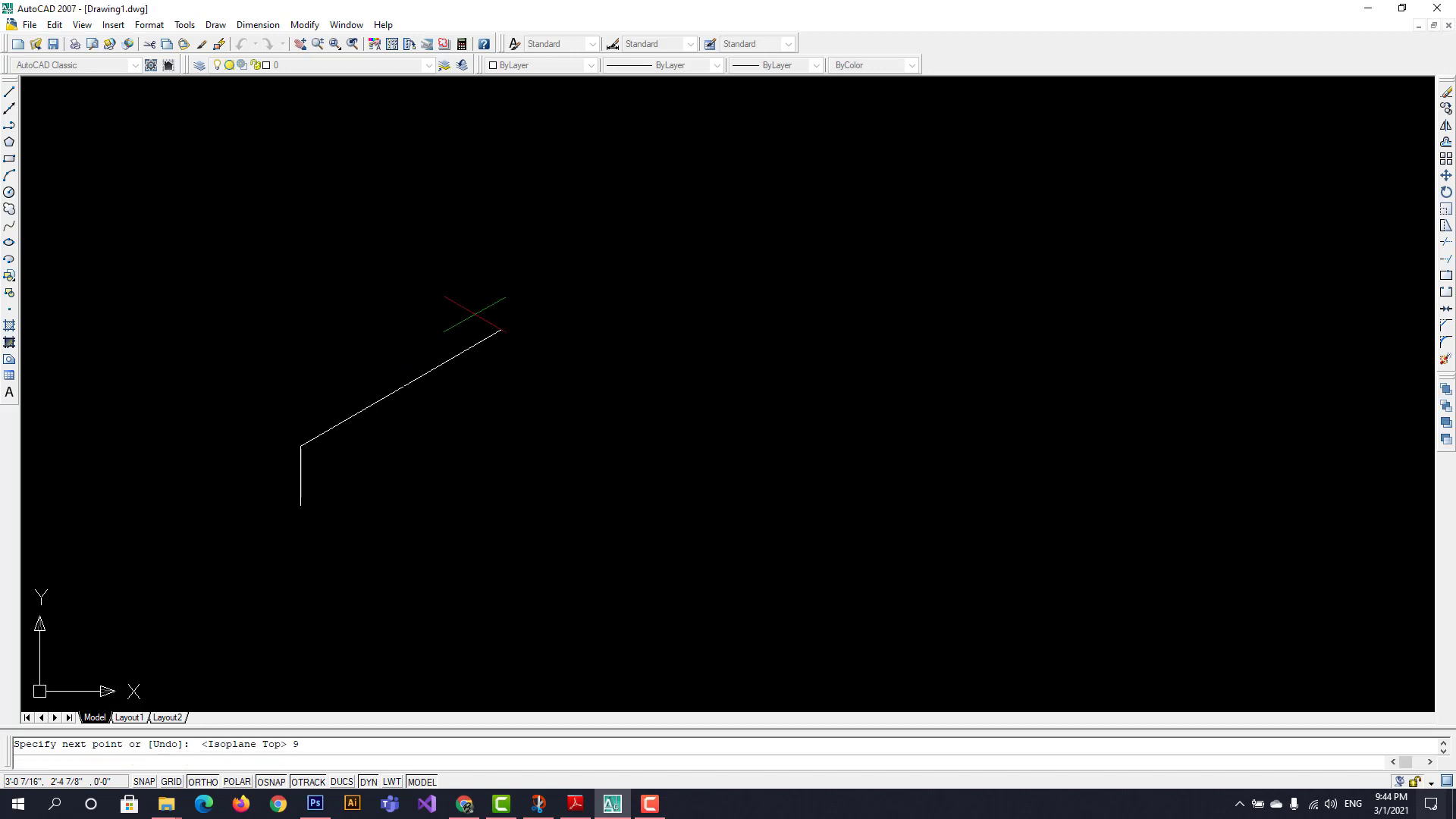
Check the ridge width in the PDF and continue the outline in AutoCAD with a 2-unit back edge toward 330°
click(574, 805)
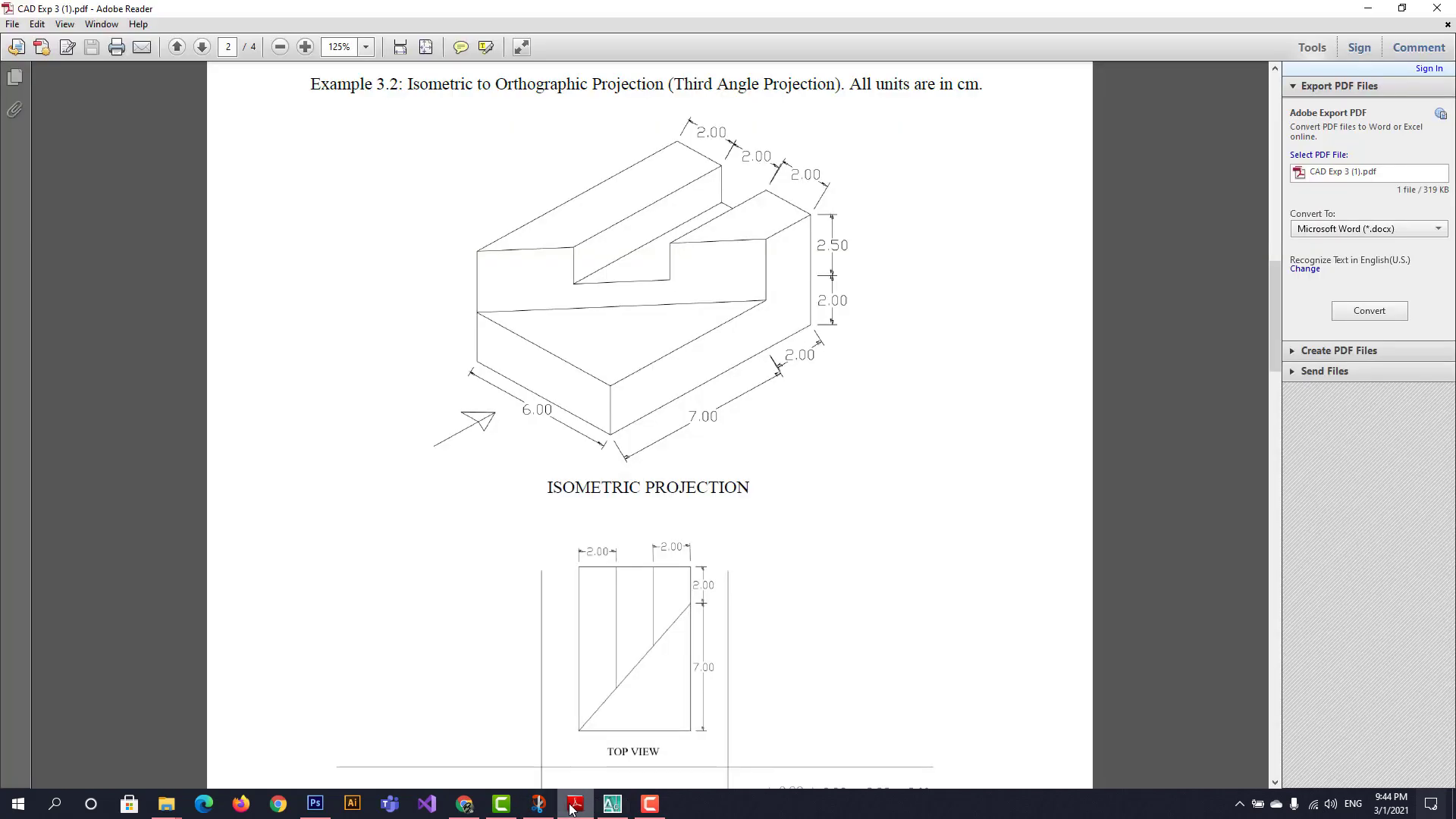
click(612, 804)
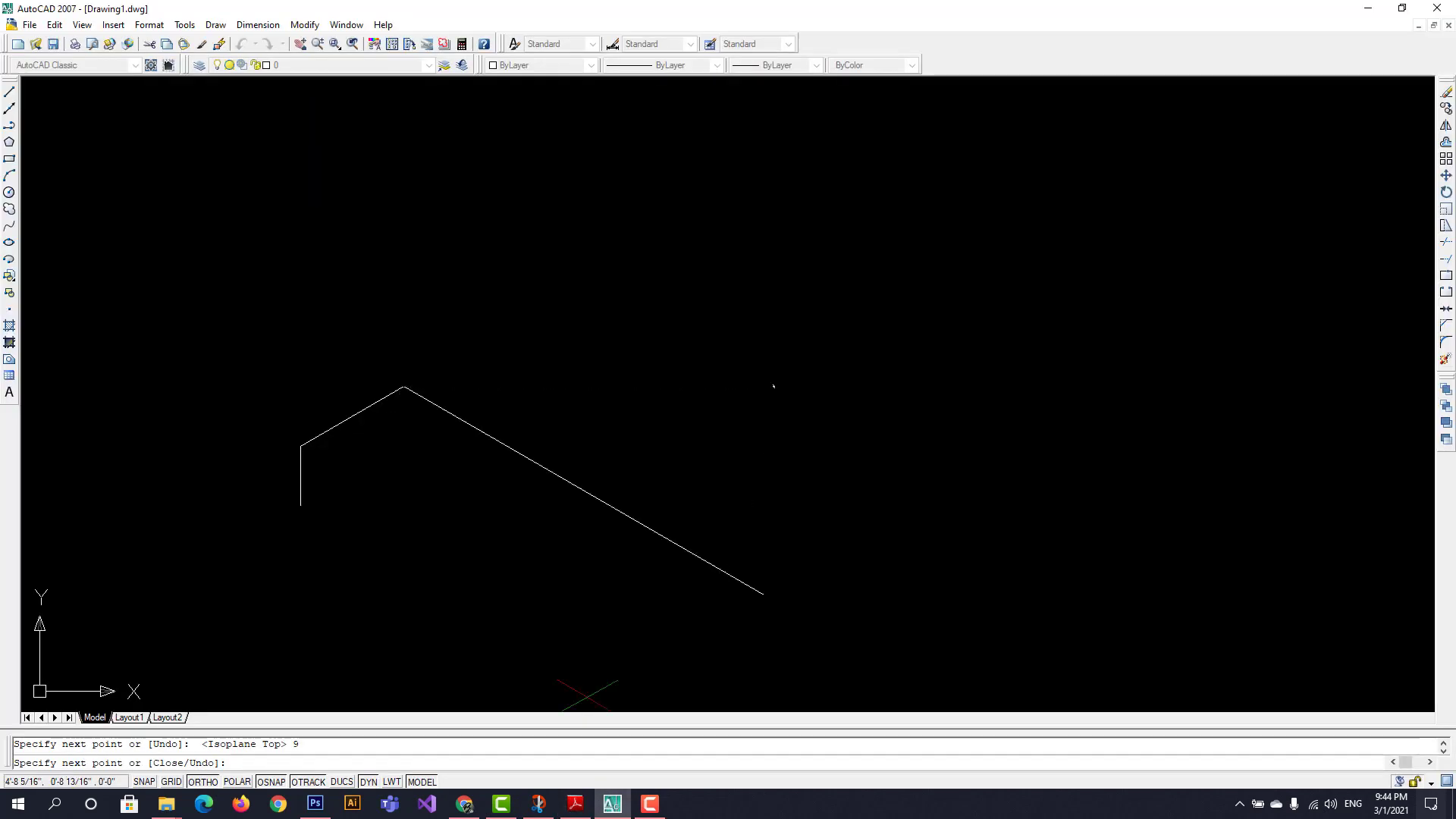
text(2)
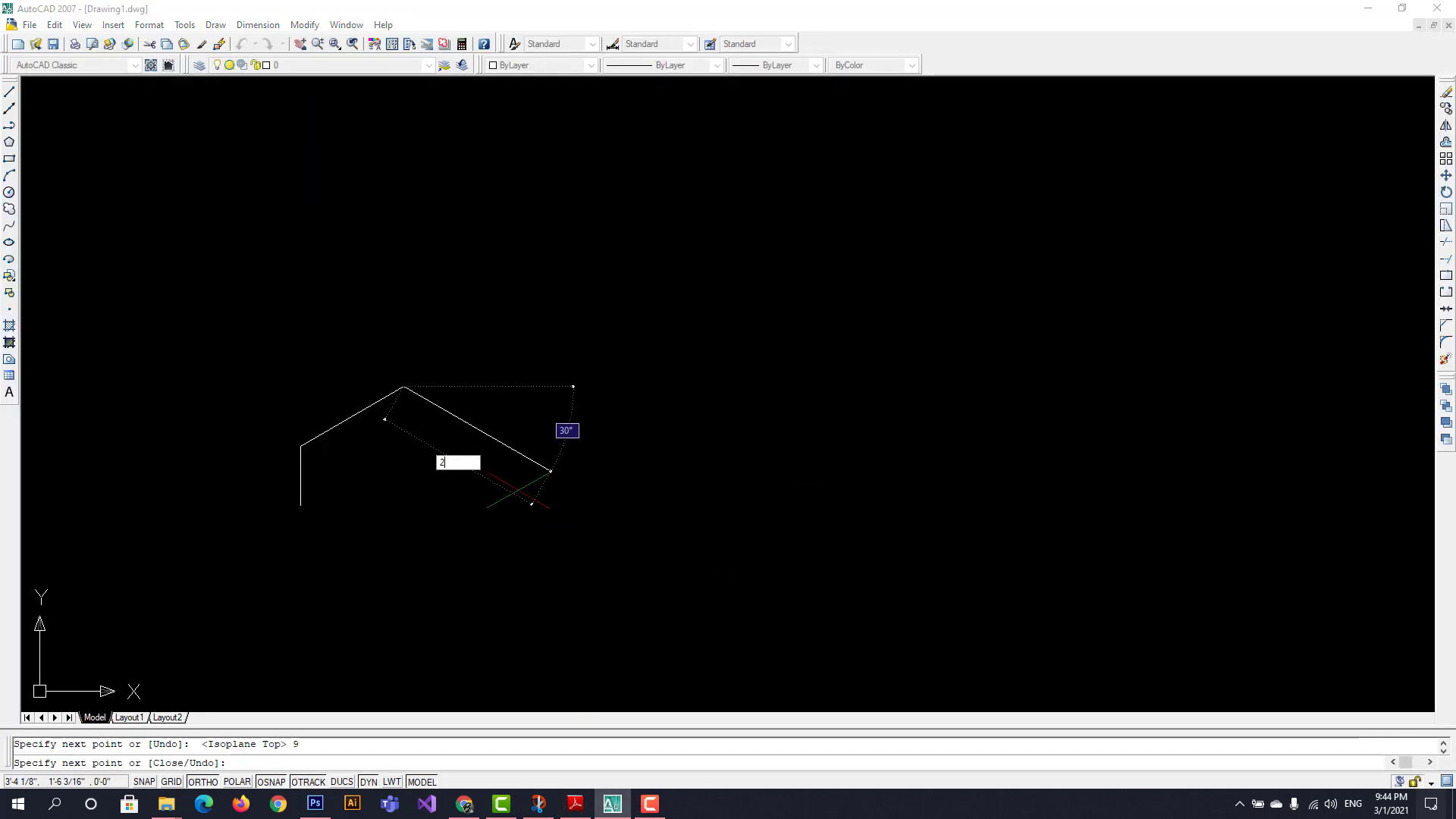
key(Return)
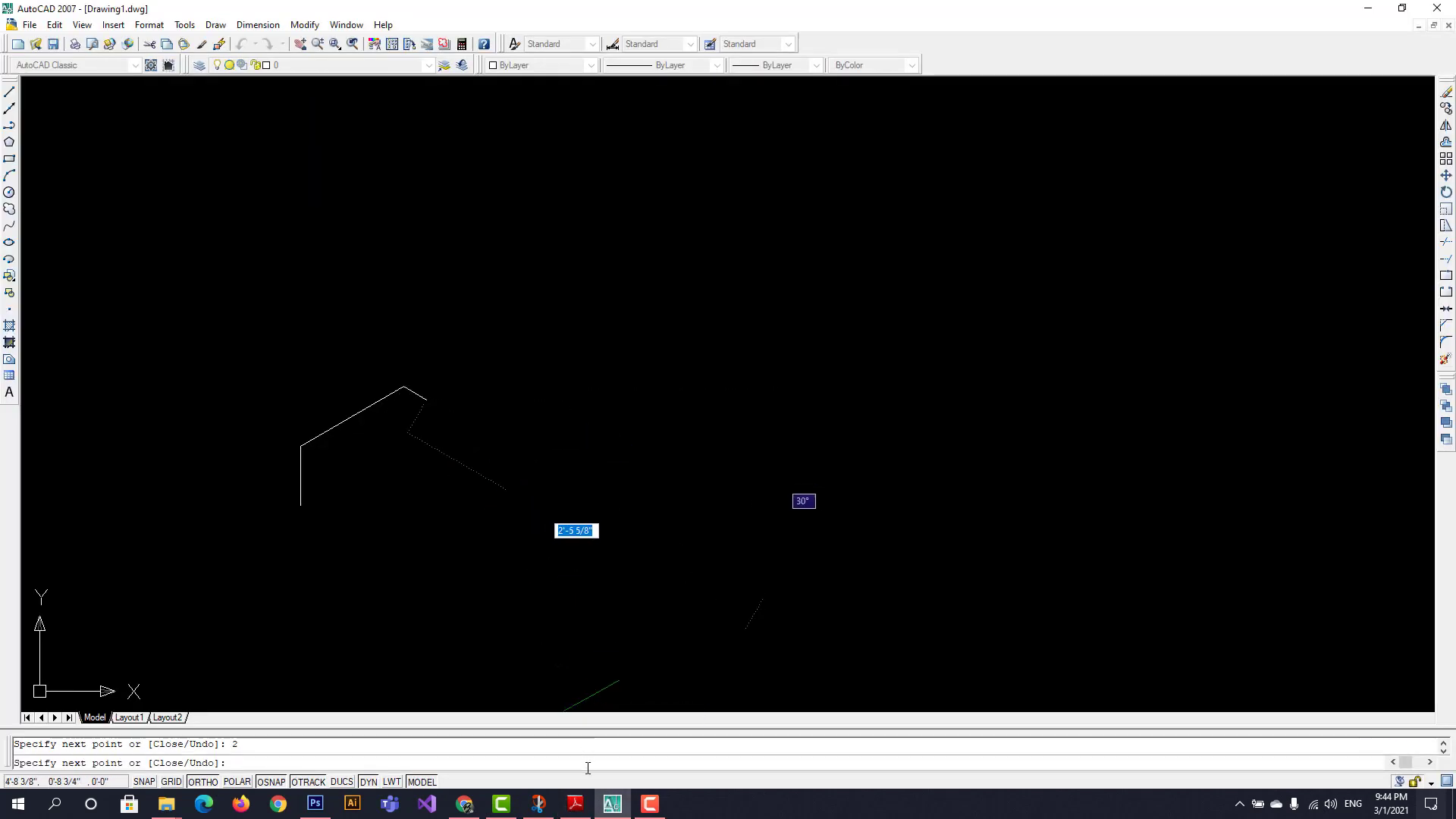
Check the ridge shape in the PDF and draw its 7-unit inner top edge in AutoCAD, parallel to the 9-unit edge toward the front
click(610, 803)
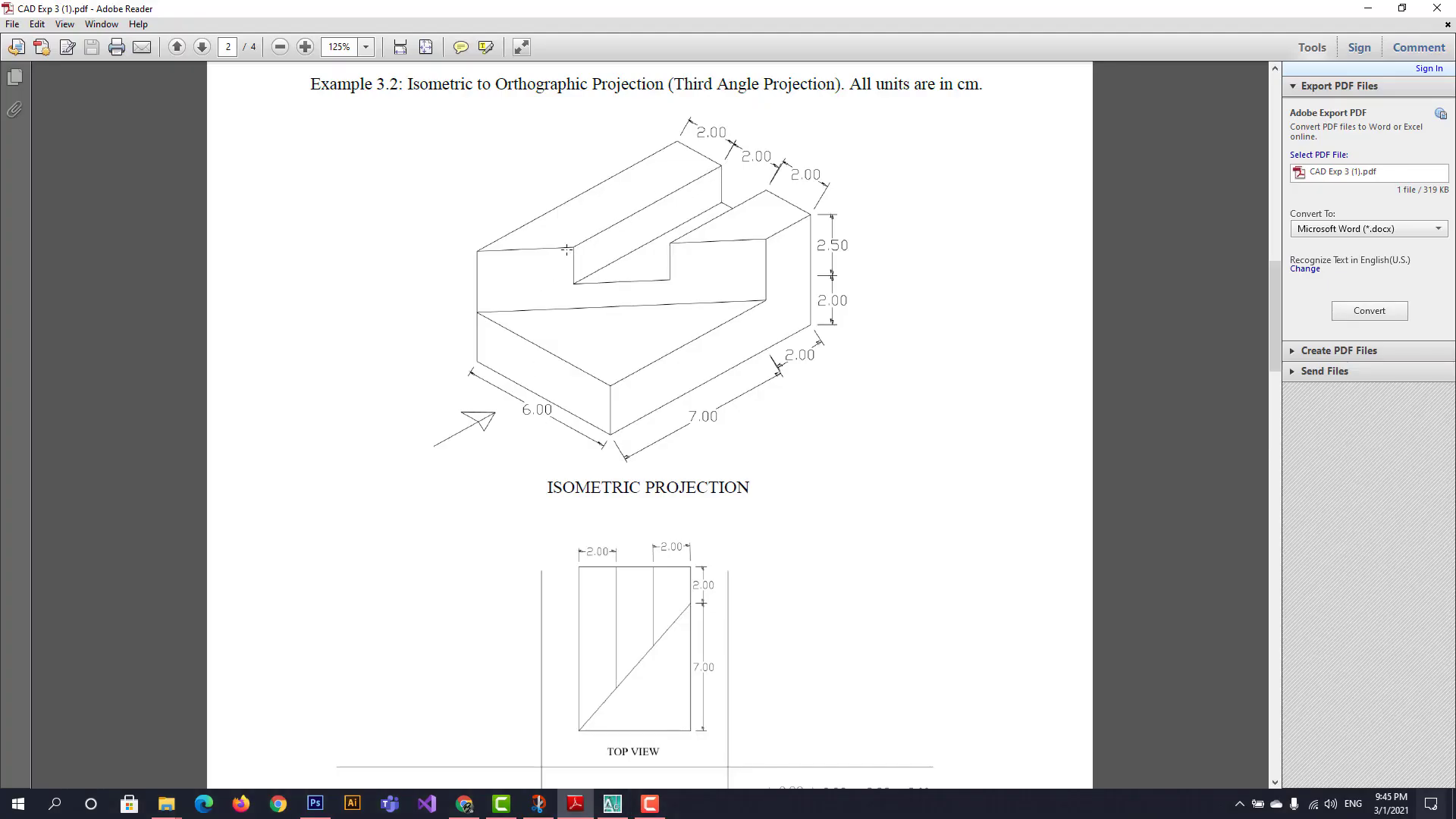
click(612, 804)
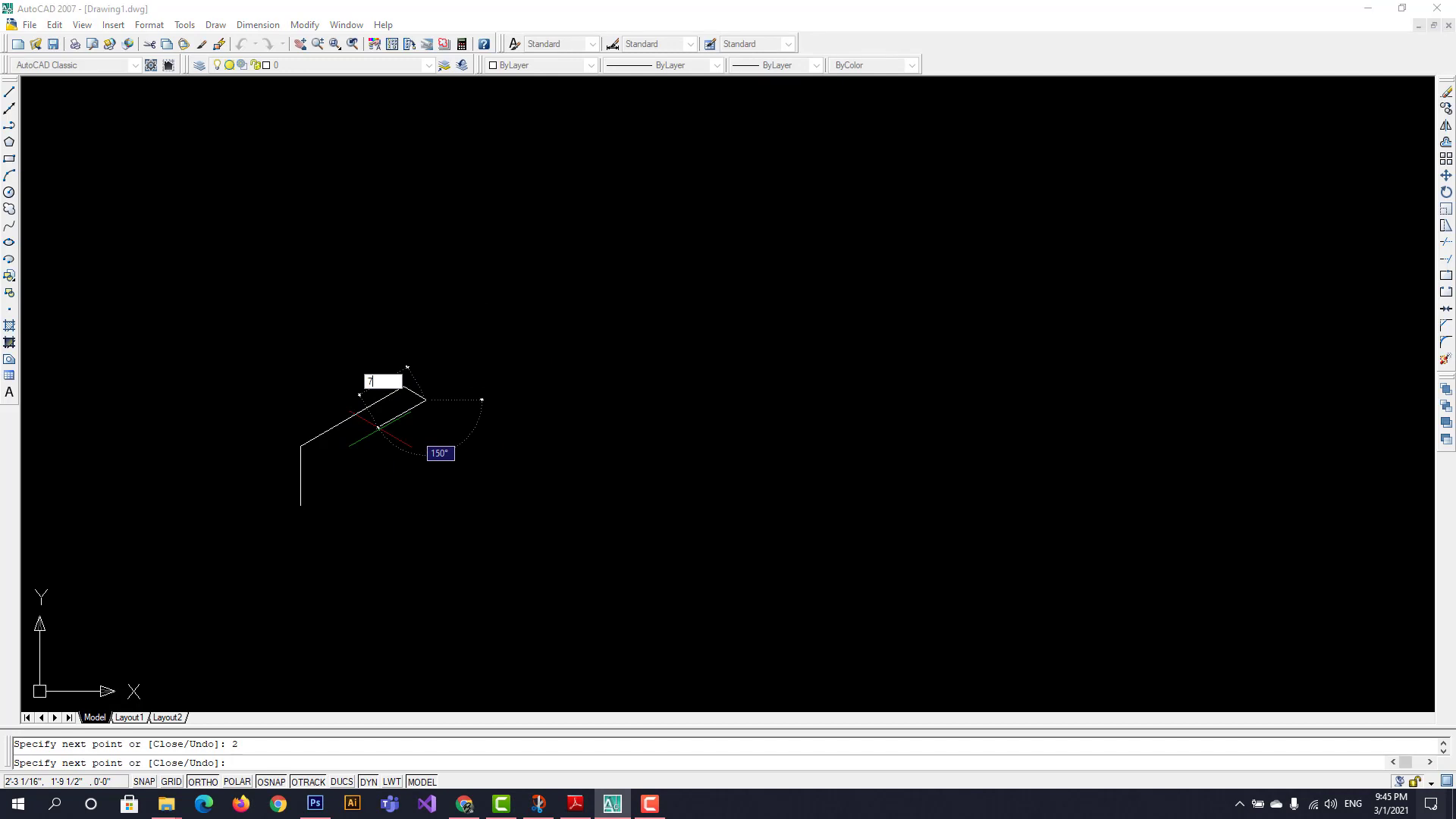
text(7)
key(Return)
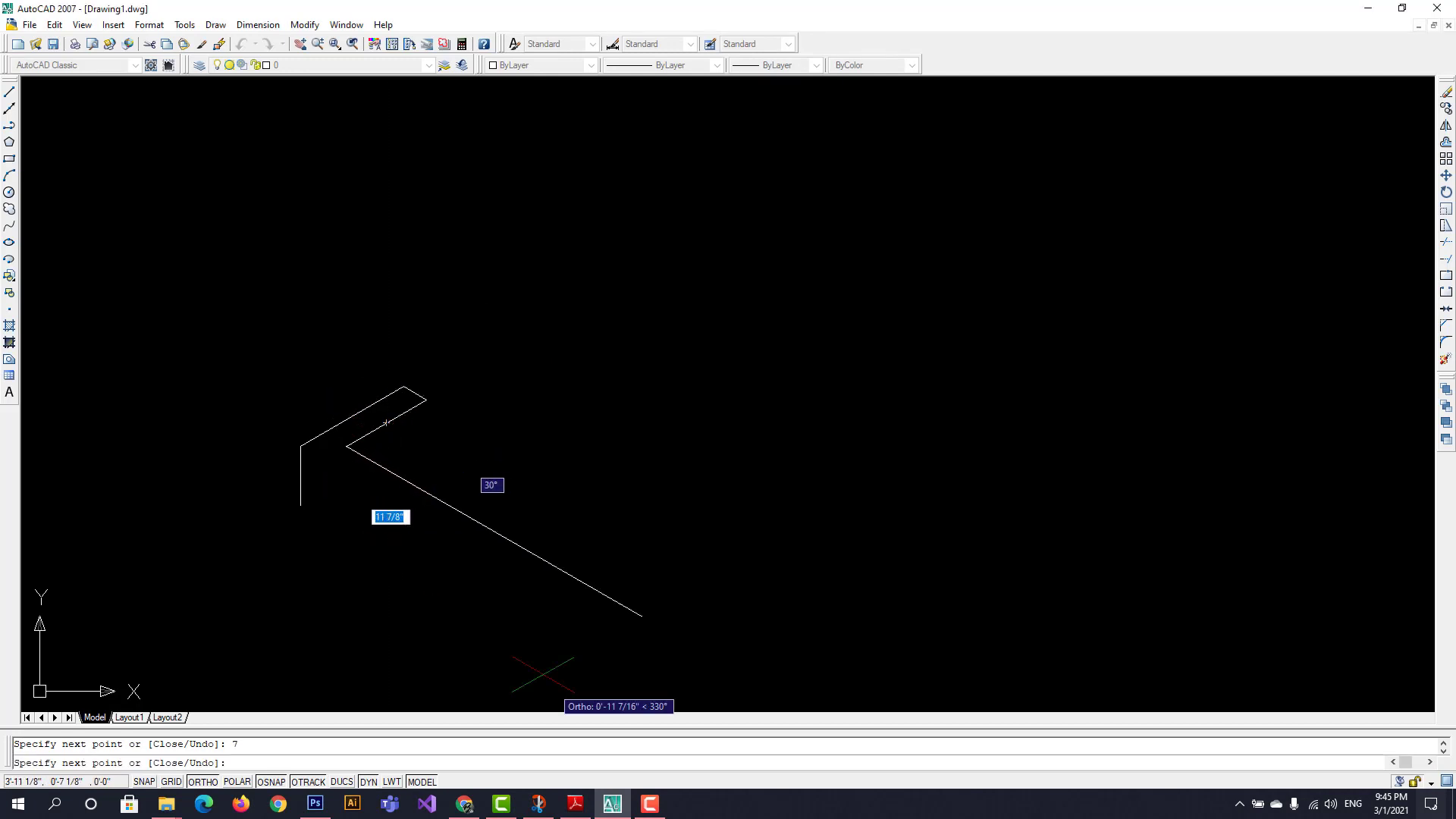
Look up the slot depth in the PDF's front view and draw a 1.5-unit line straight down in AutoCAD on the right isoplane
click(575, 803)
scroll(646, 602, down, 1)
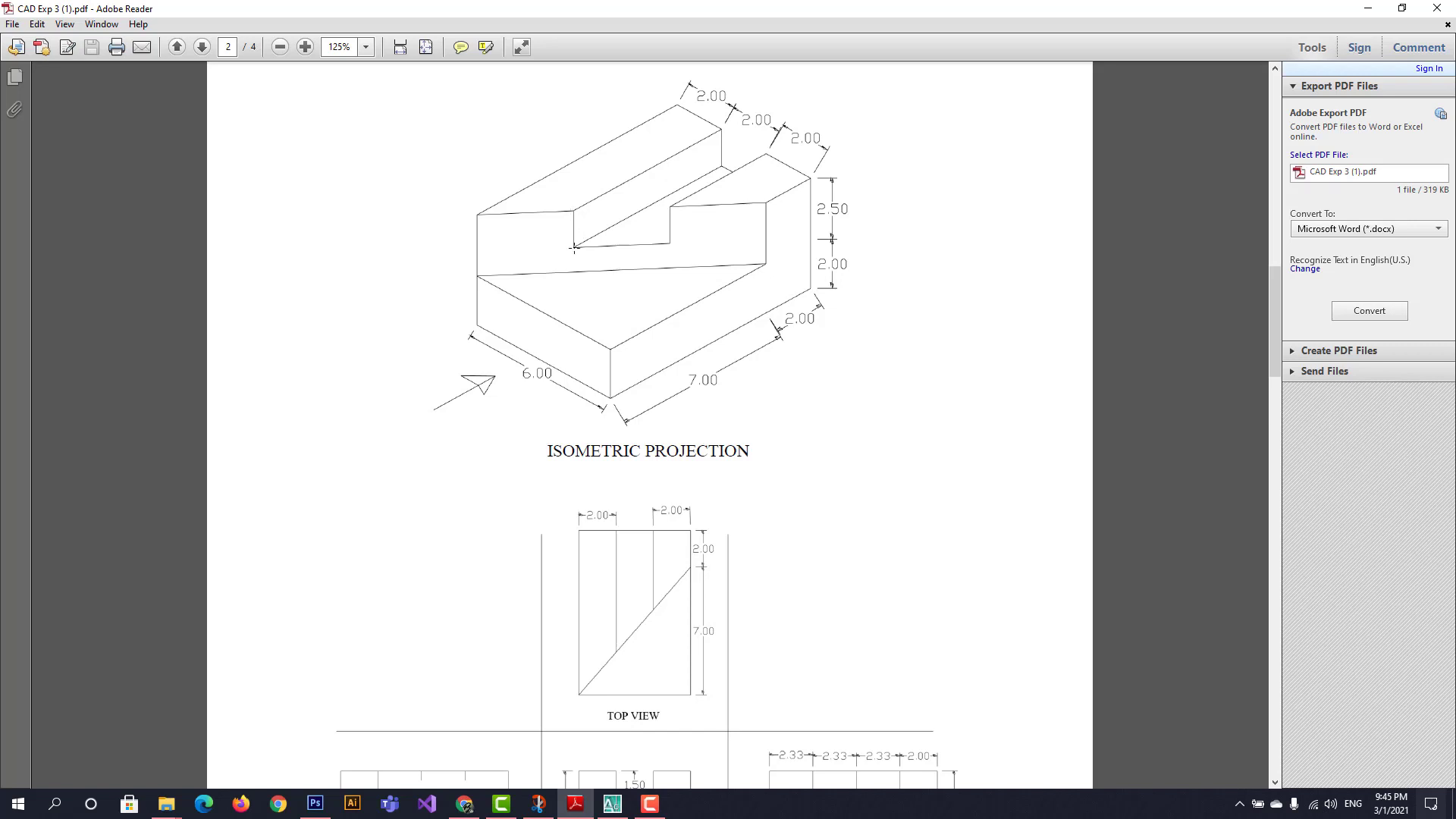
scroll(574, 247, down, 6)
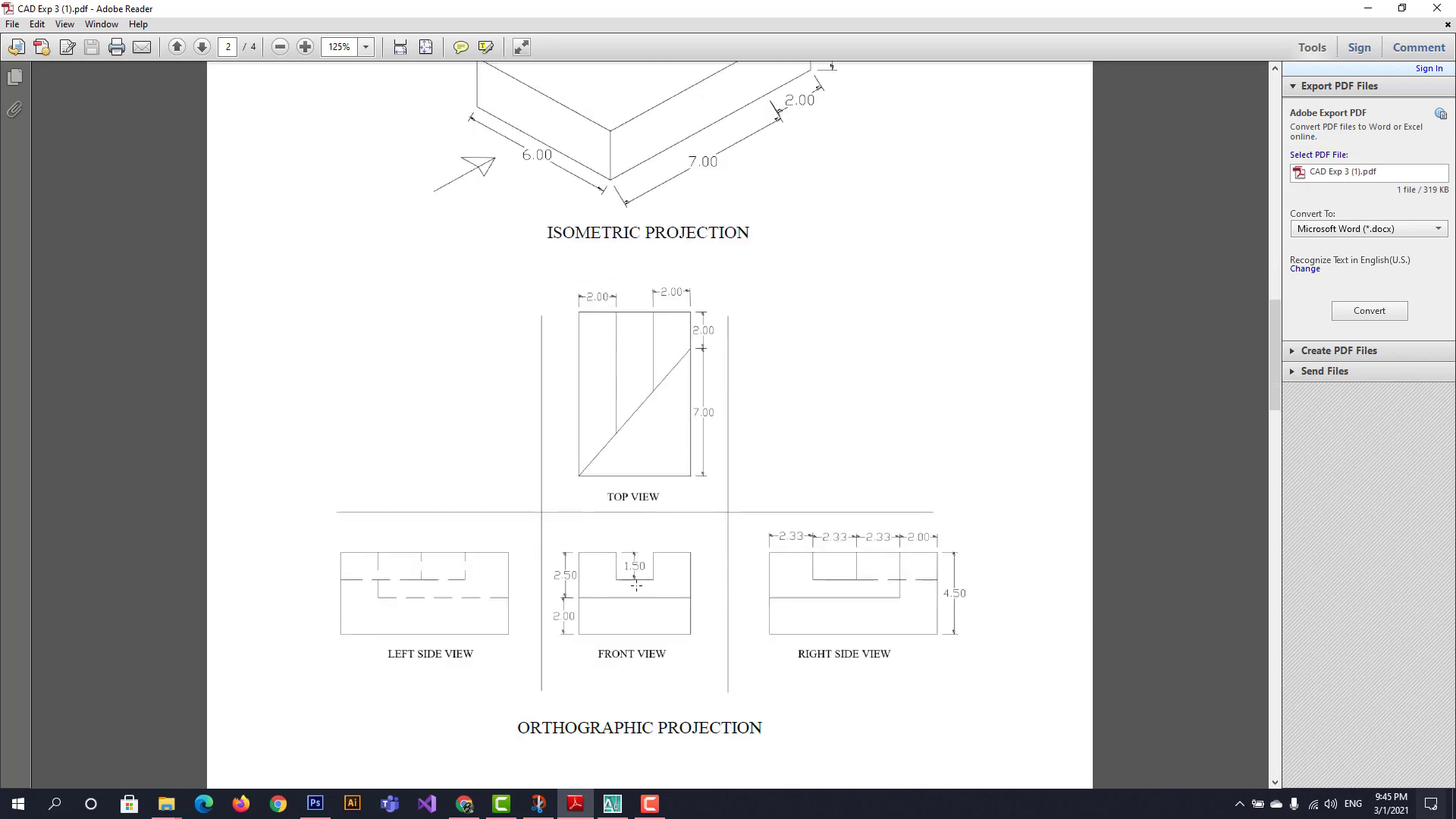
scroll(631, 580, up, 3)
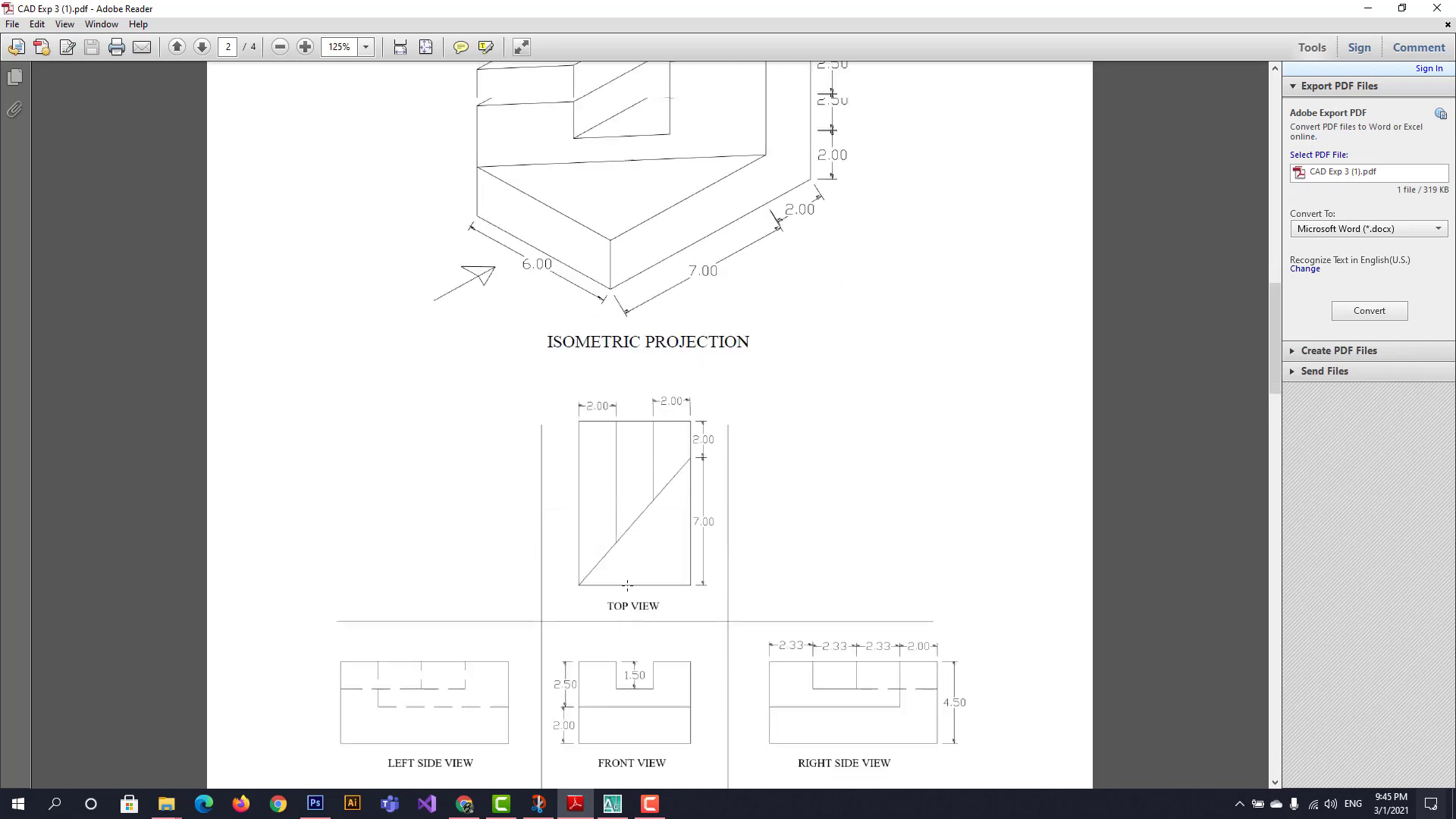
click(611, 805)
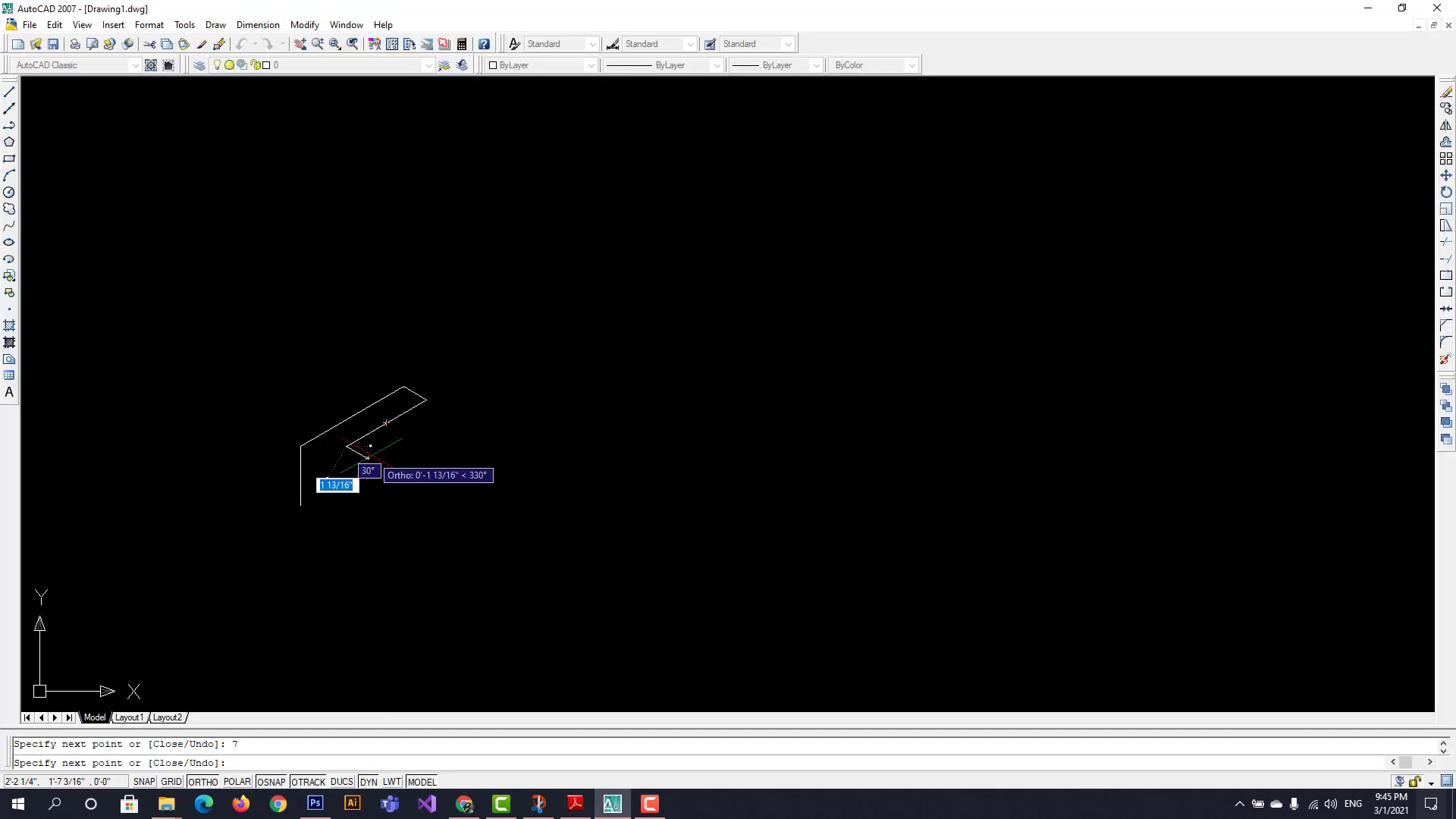
key(F5)
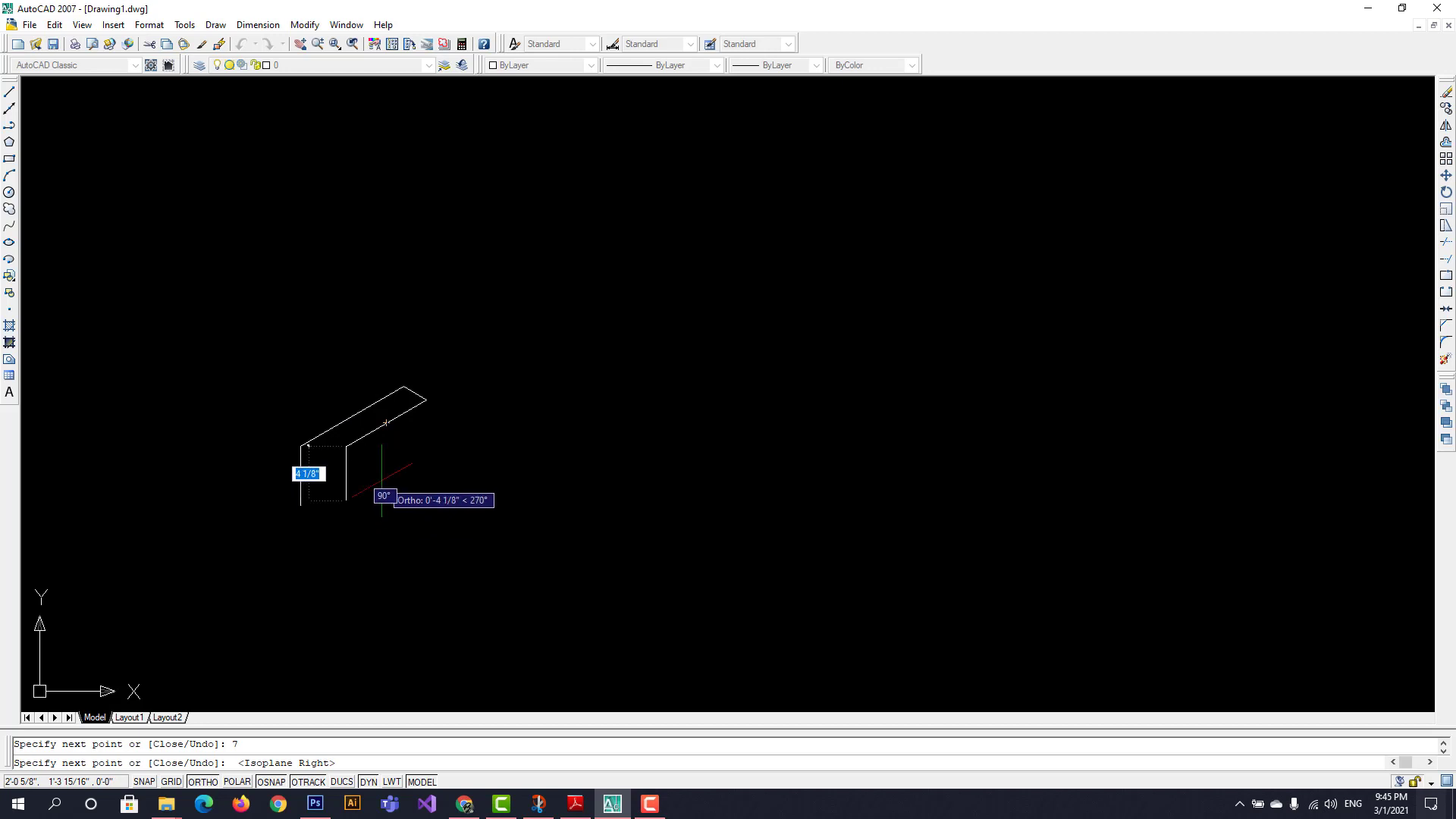
text(1.5)
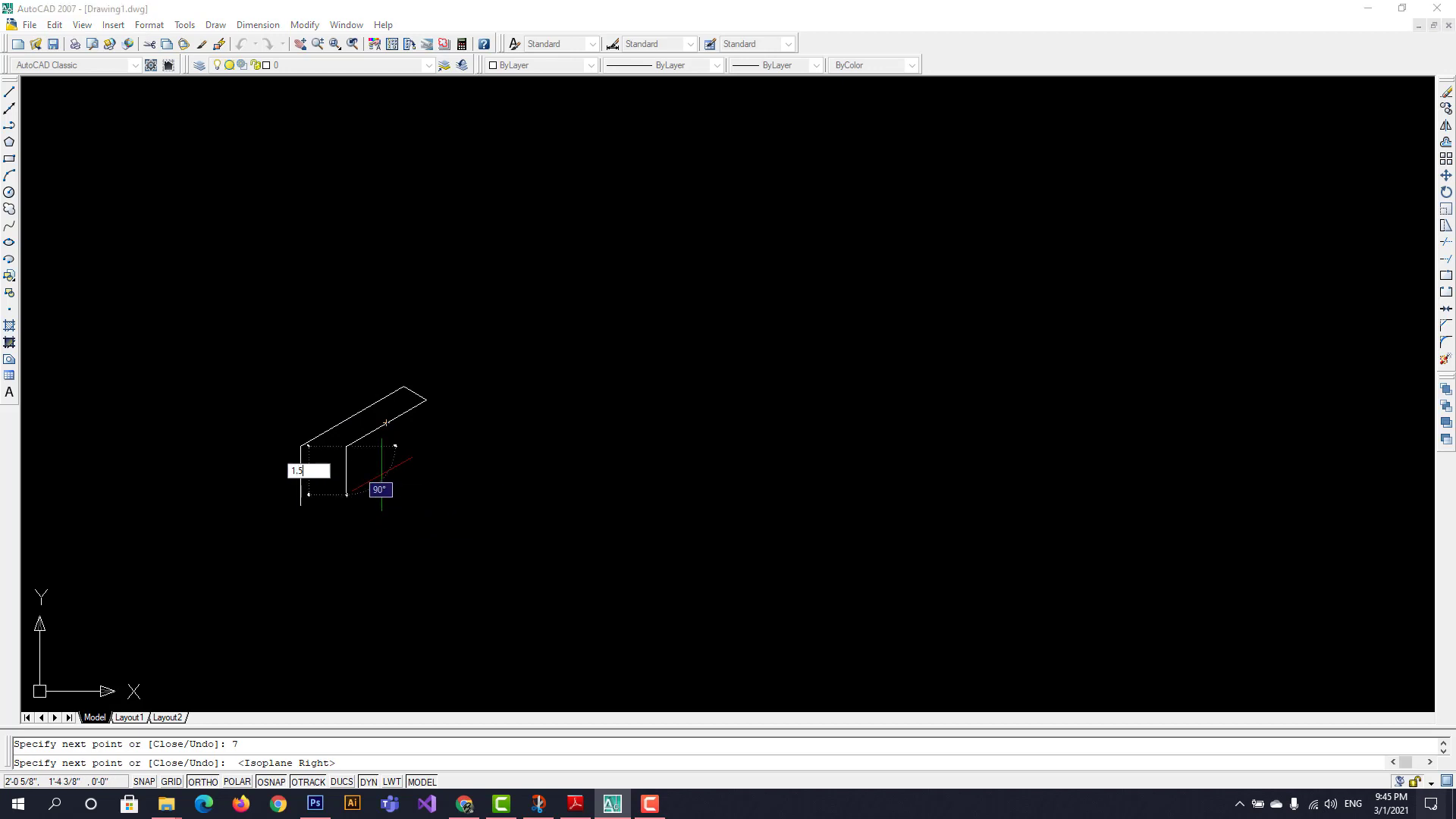
key(Return)
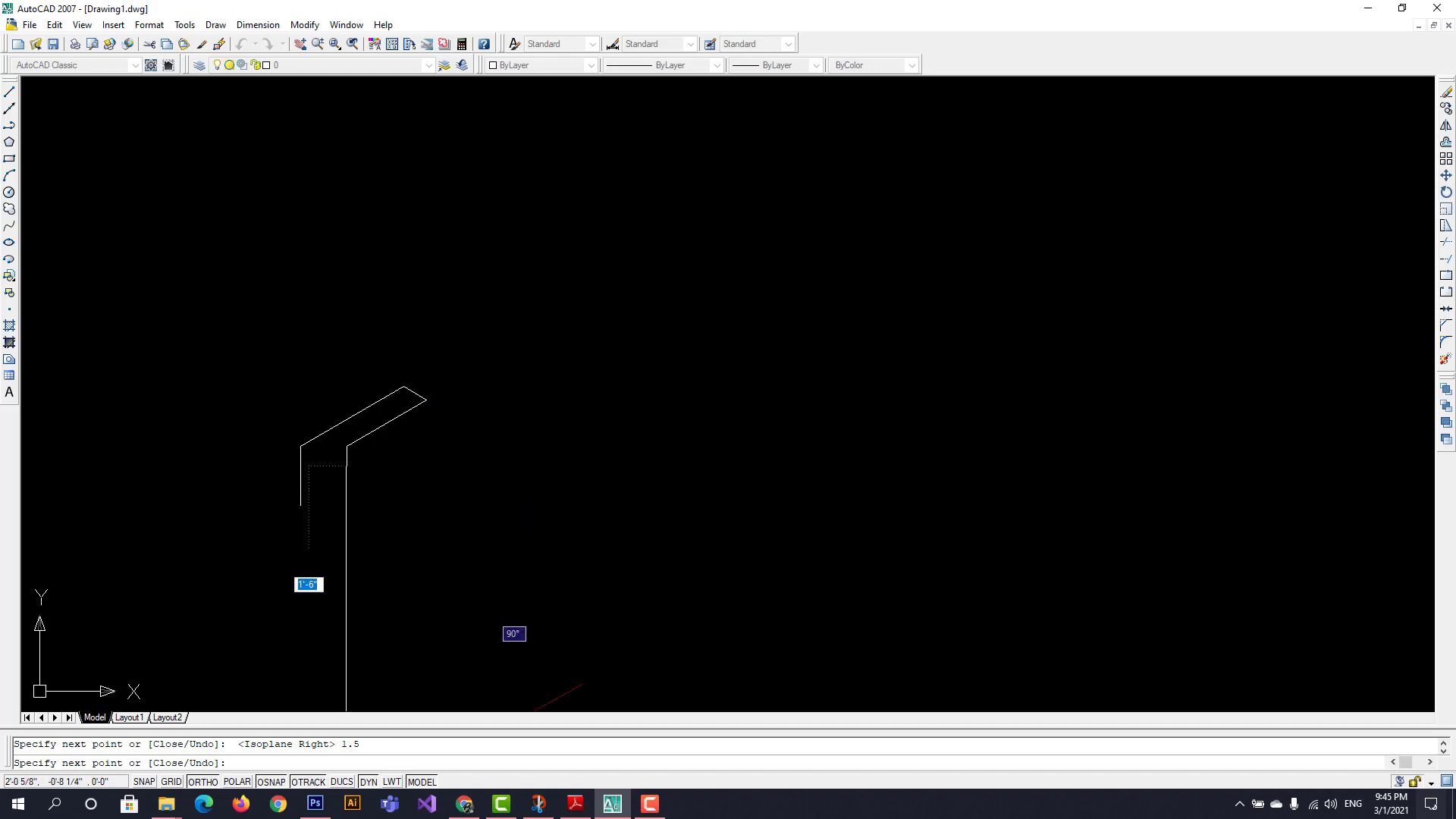
Check the isometric view in the PDF and draw the slot's 7-unit bottom edge in AutoCAD at 30° toward the back
click(606, 803)
scroll(626, 504, up, 3)
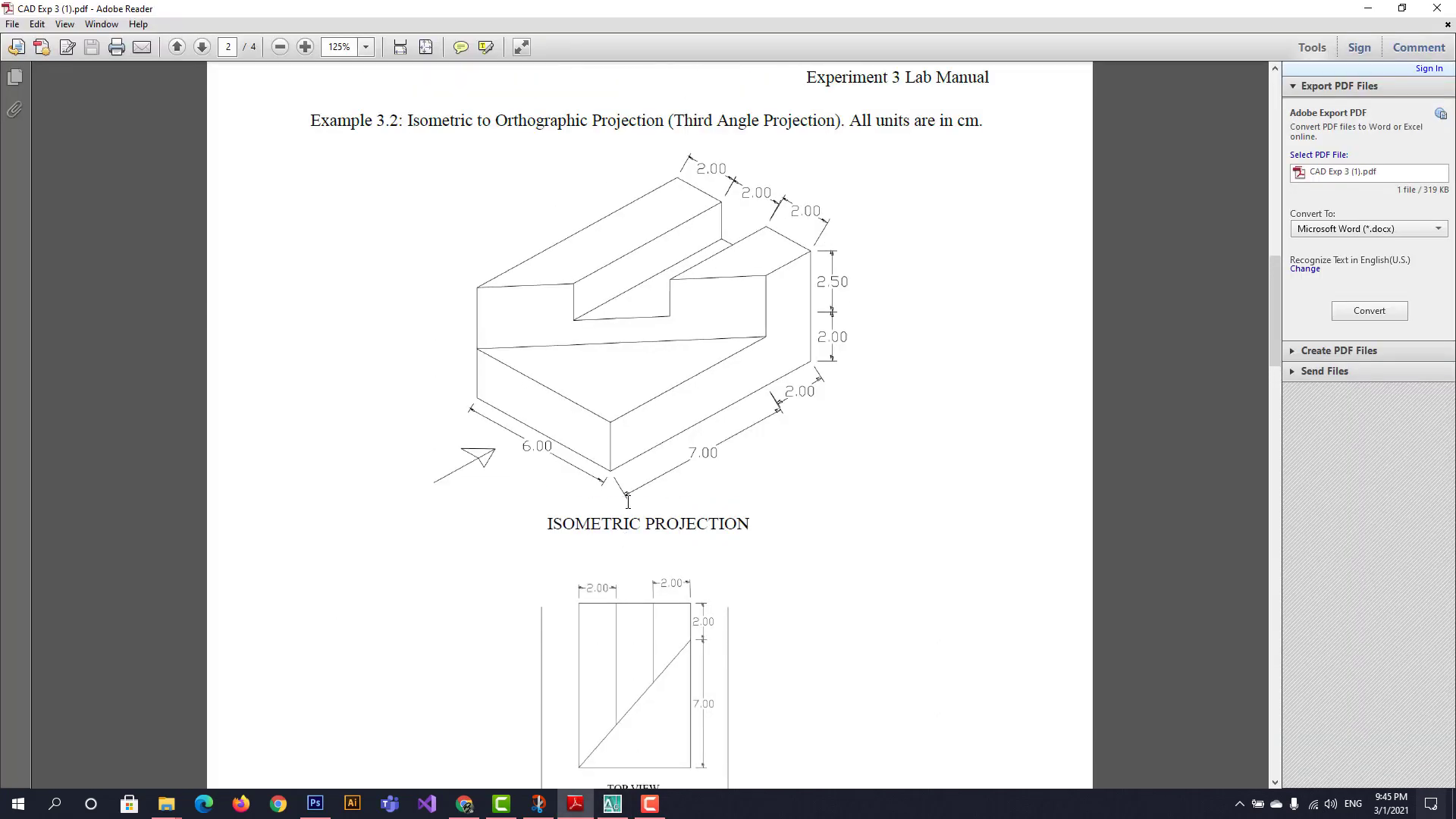
click(620, 808)
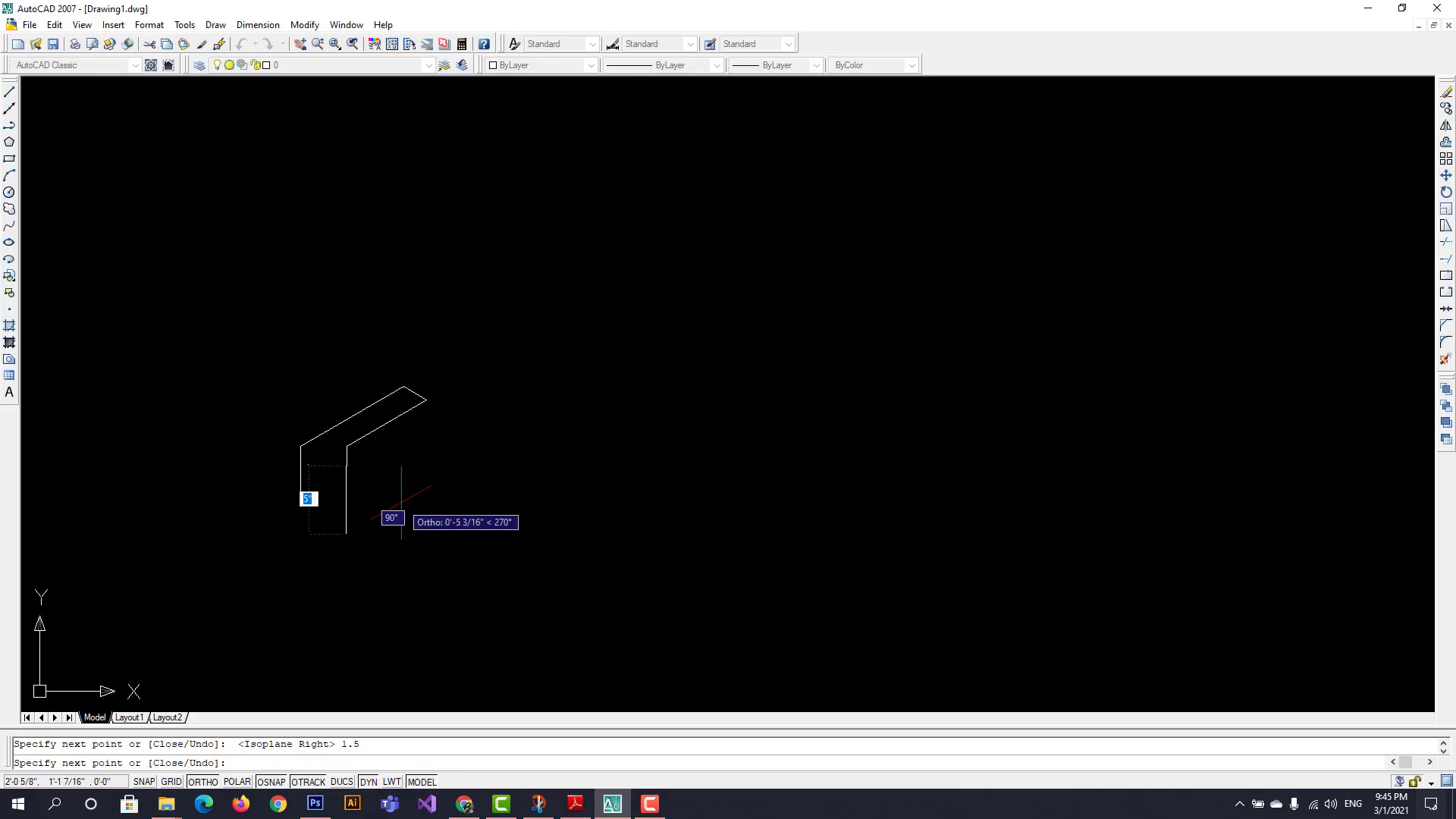
text(7)
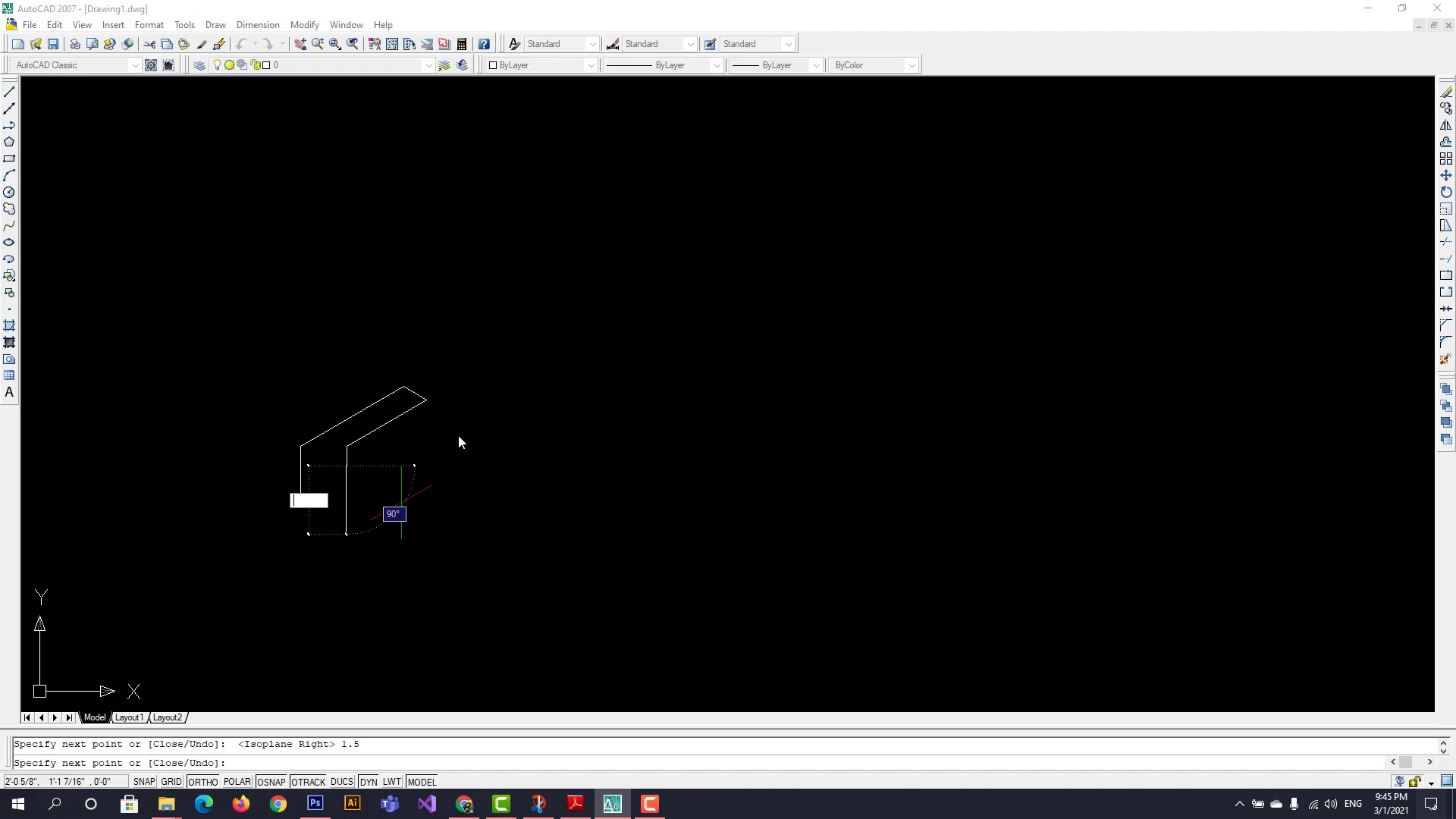
text(7 1/2)
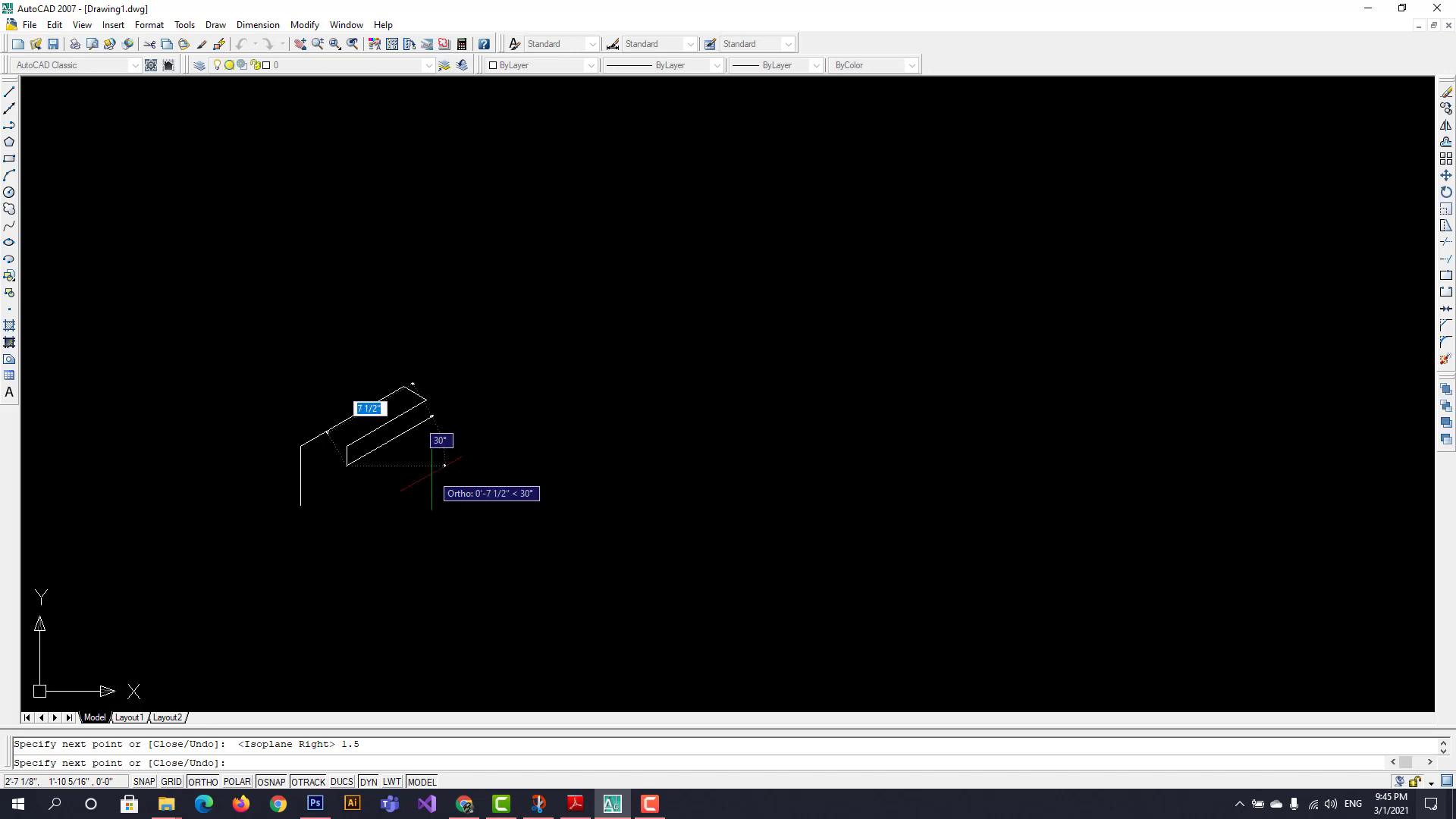
text(7)
key(Return)
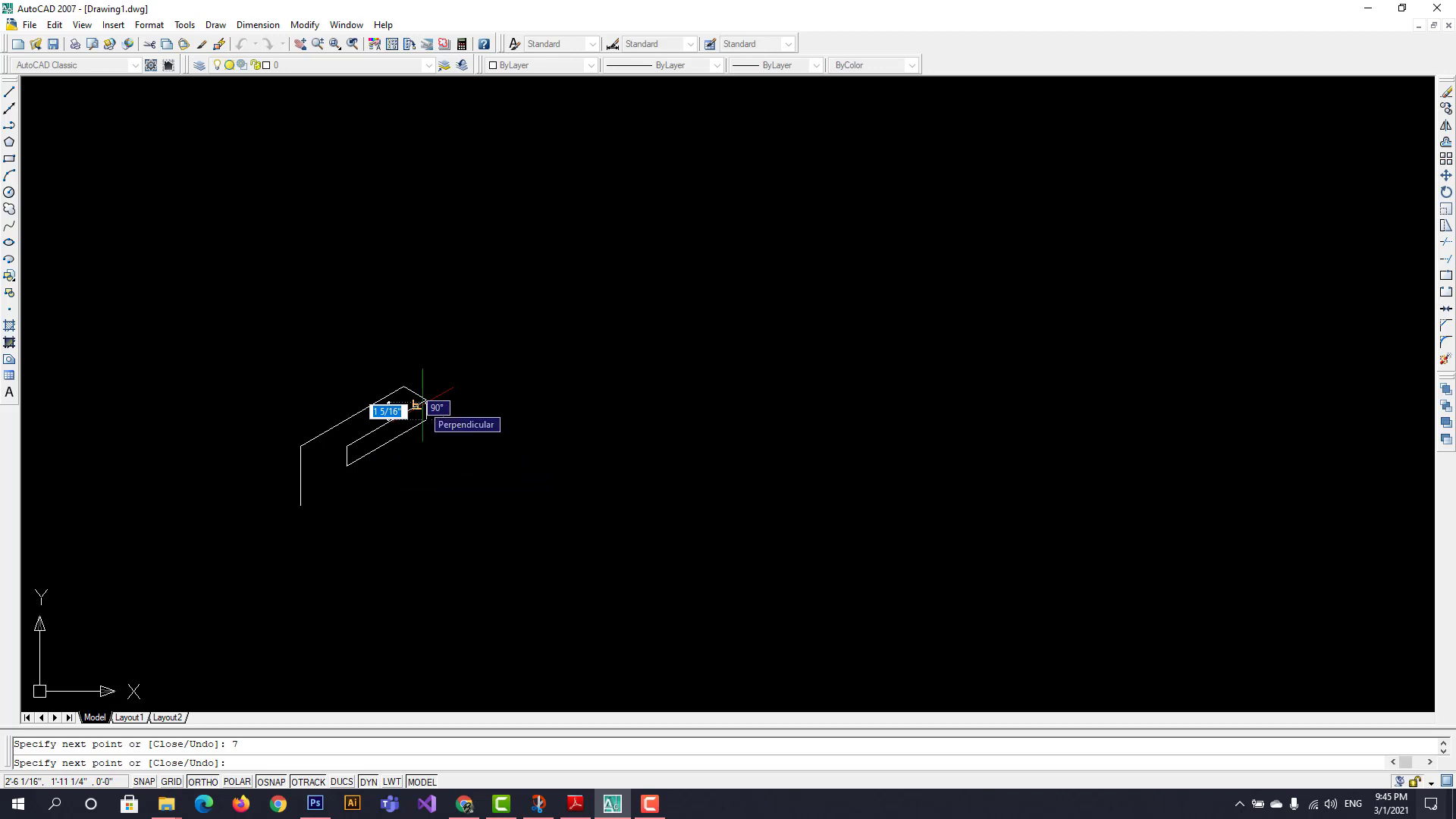
Compare with the PDF, close the slot wall in AutoCAD with a 1.5-unit line straight up at the back, and end the line
click(582, 808)
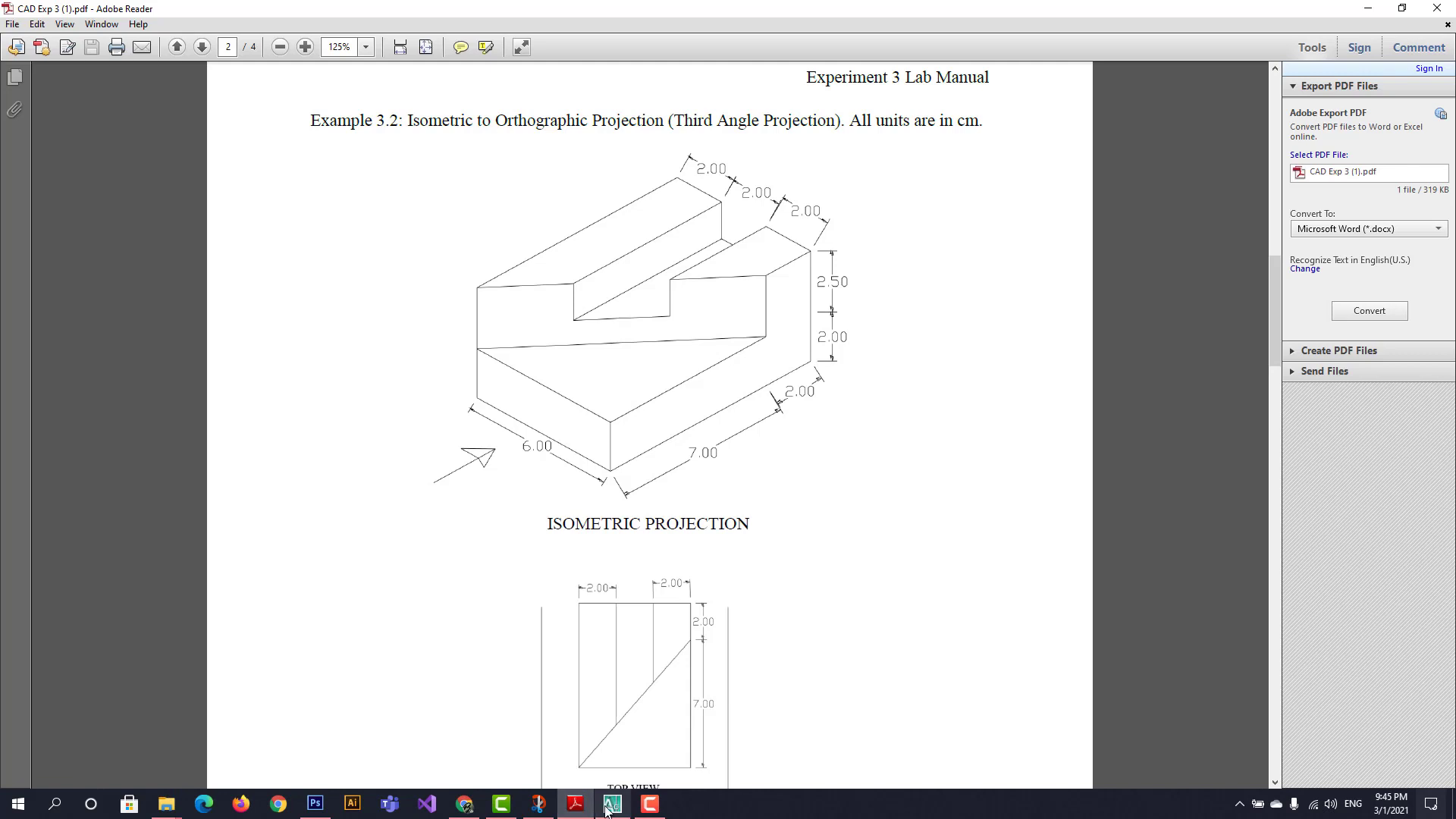
click(612, 803)
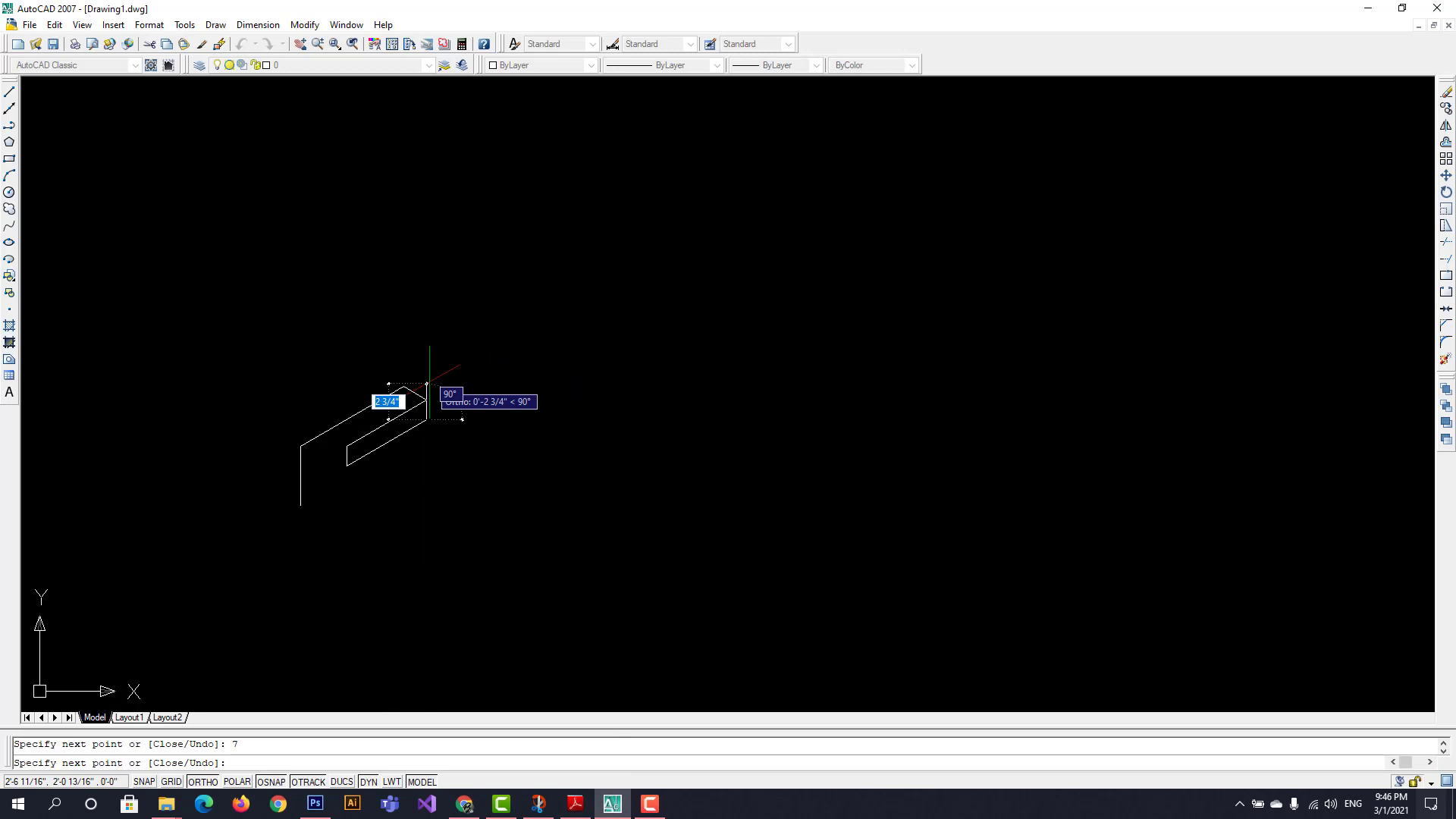
text(1.5)
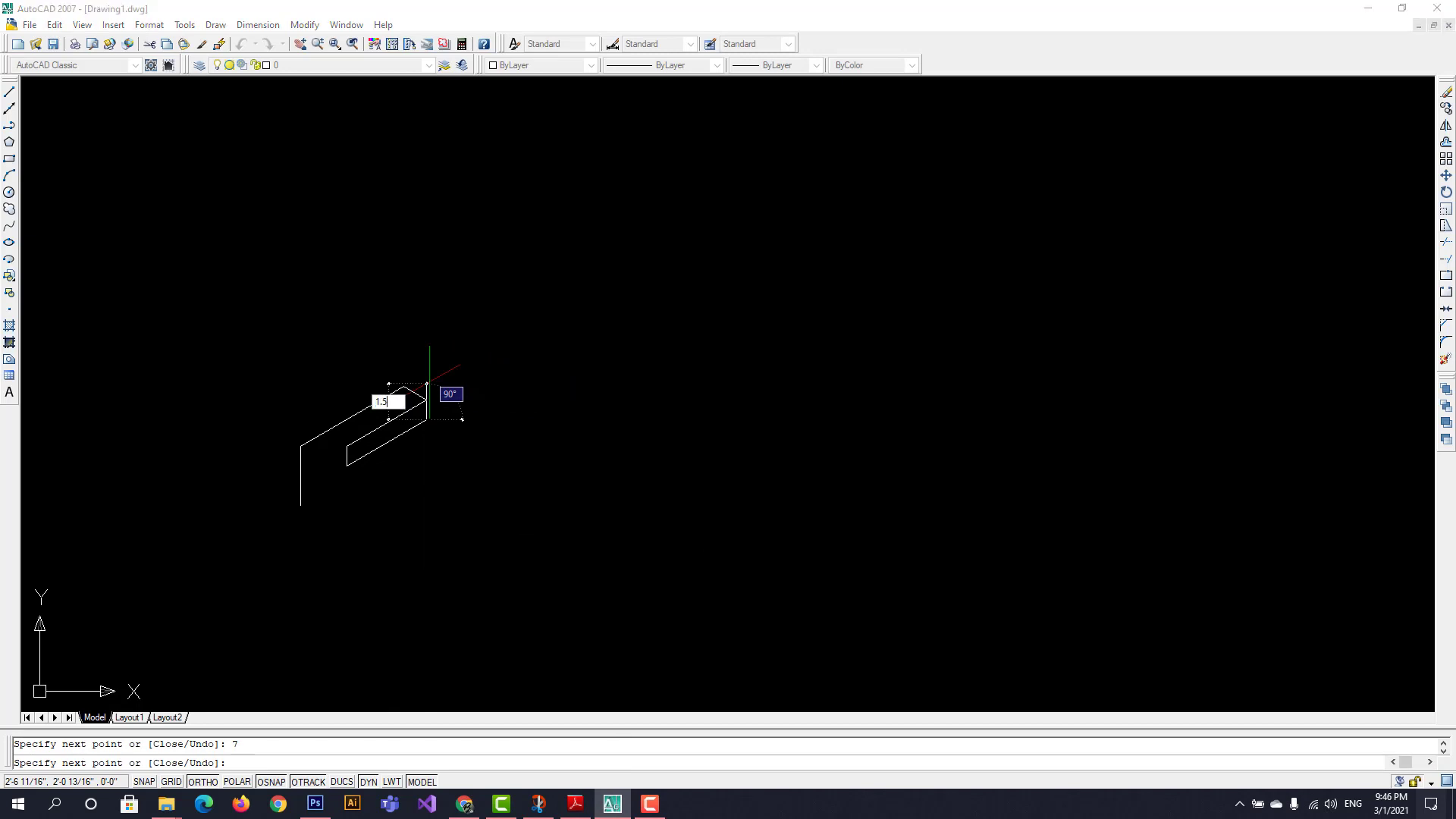
key(Return)
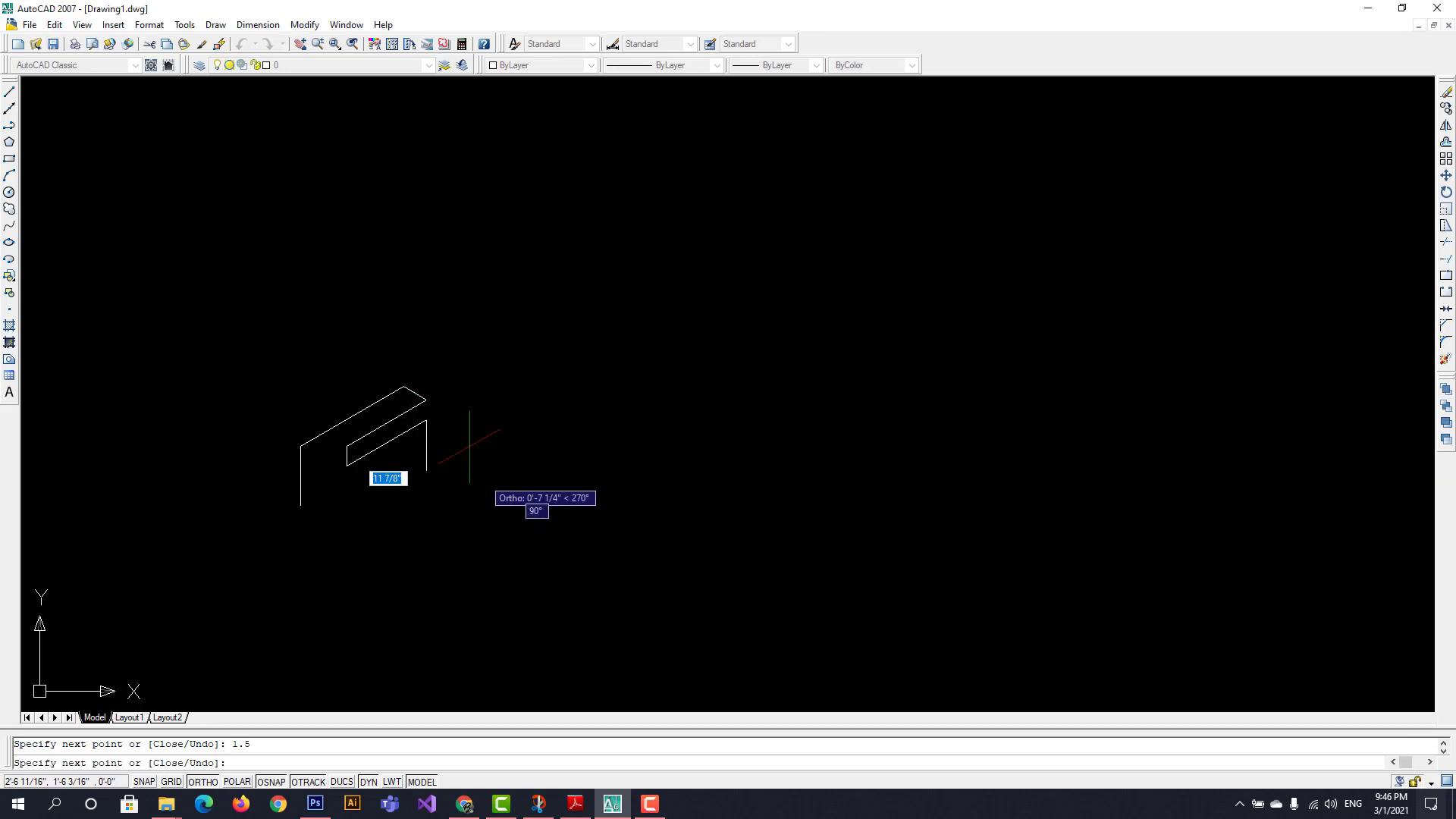
key(Escape)
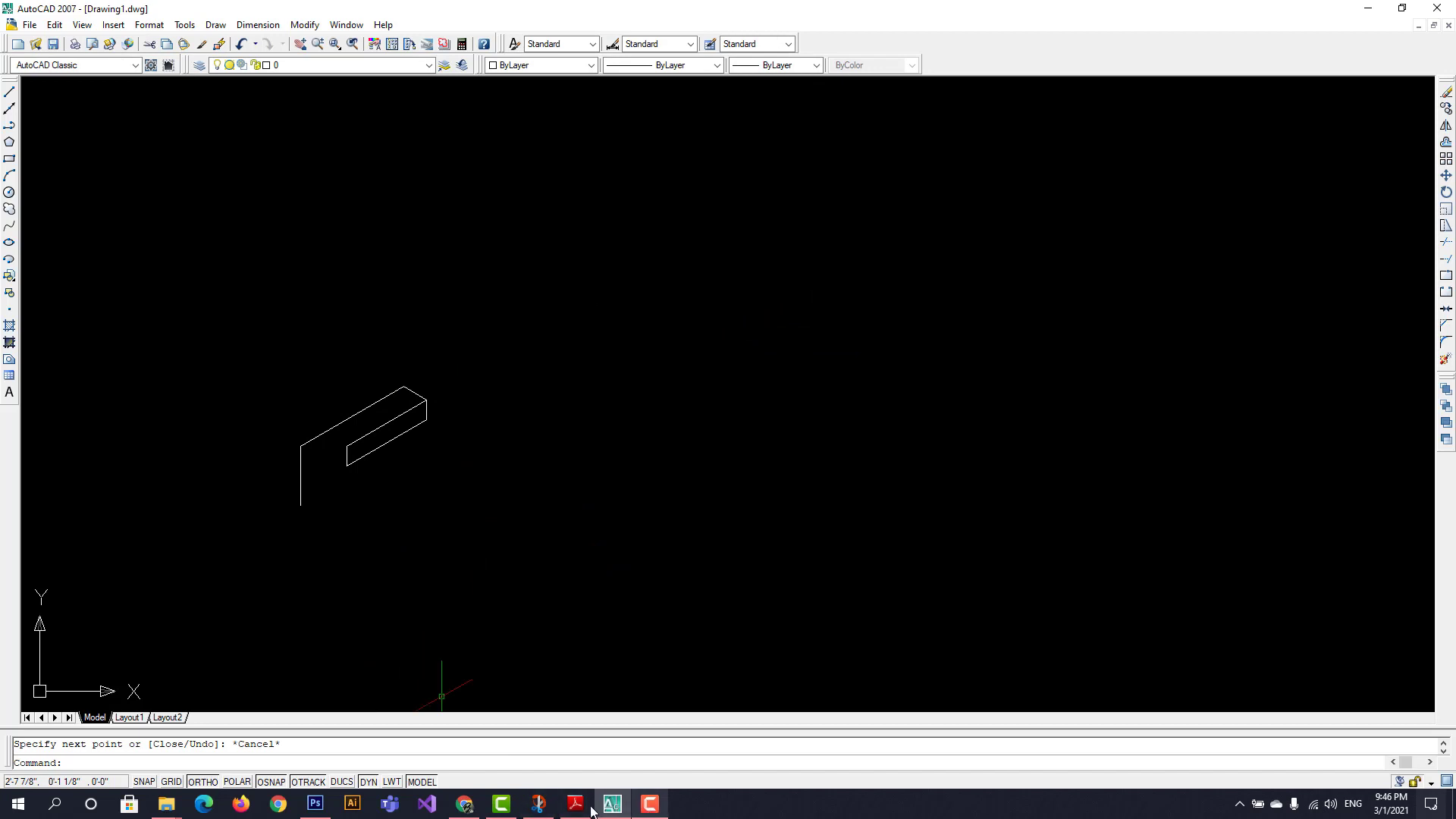
click(613, 807)
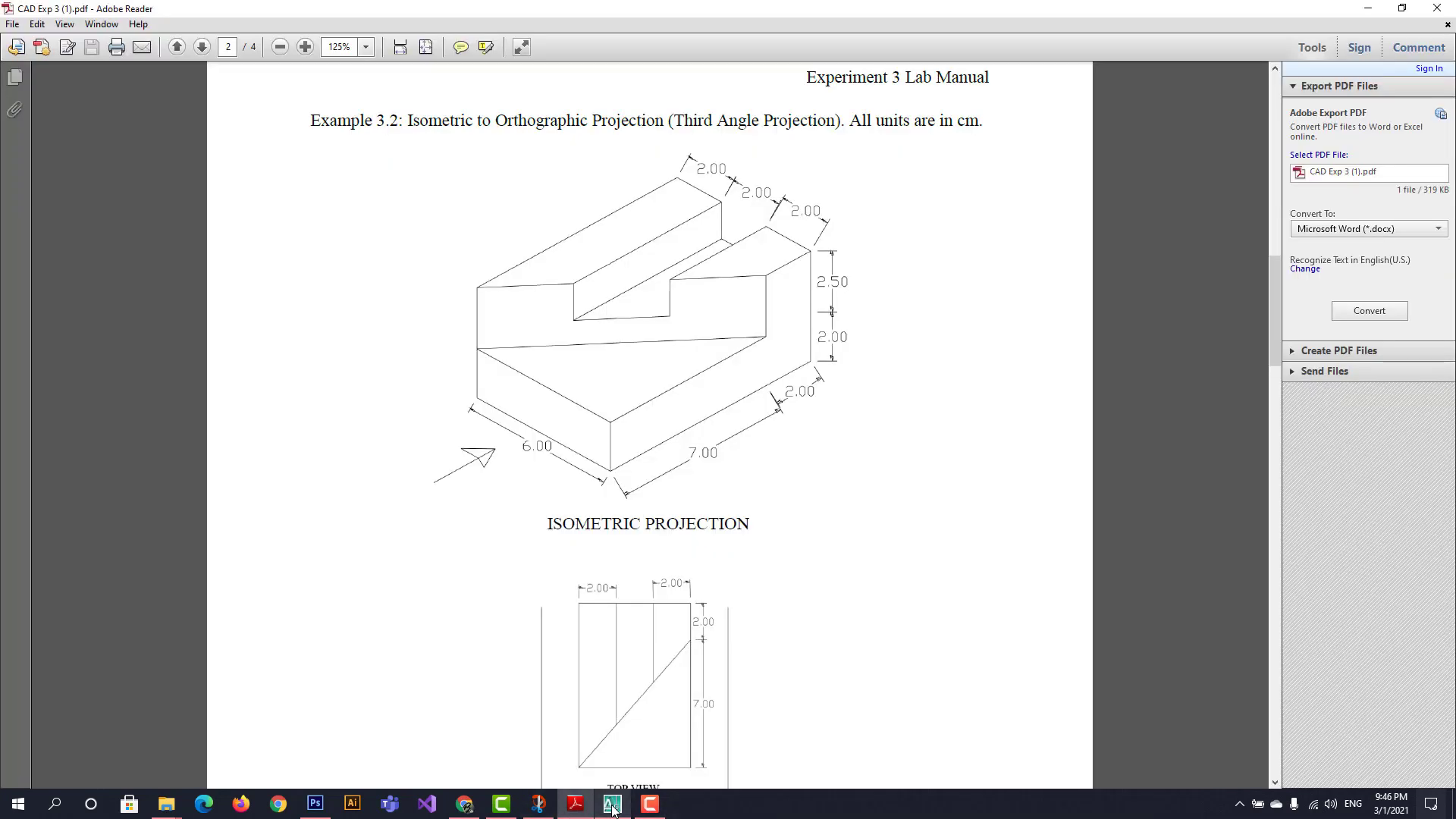
Switch to AutoCAD and draw the block's 6-unit front bottom edge from the vertical edge's lower end, sloping 30° down on the left isoplane
click(612, 806)
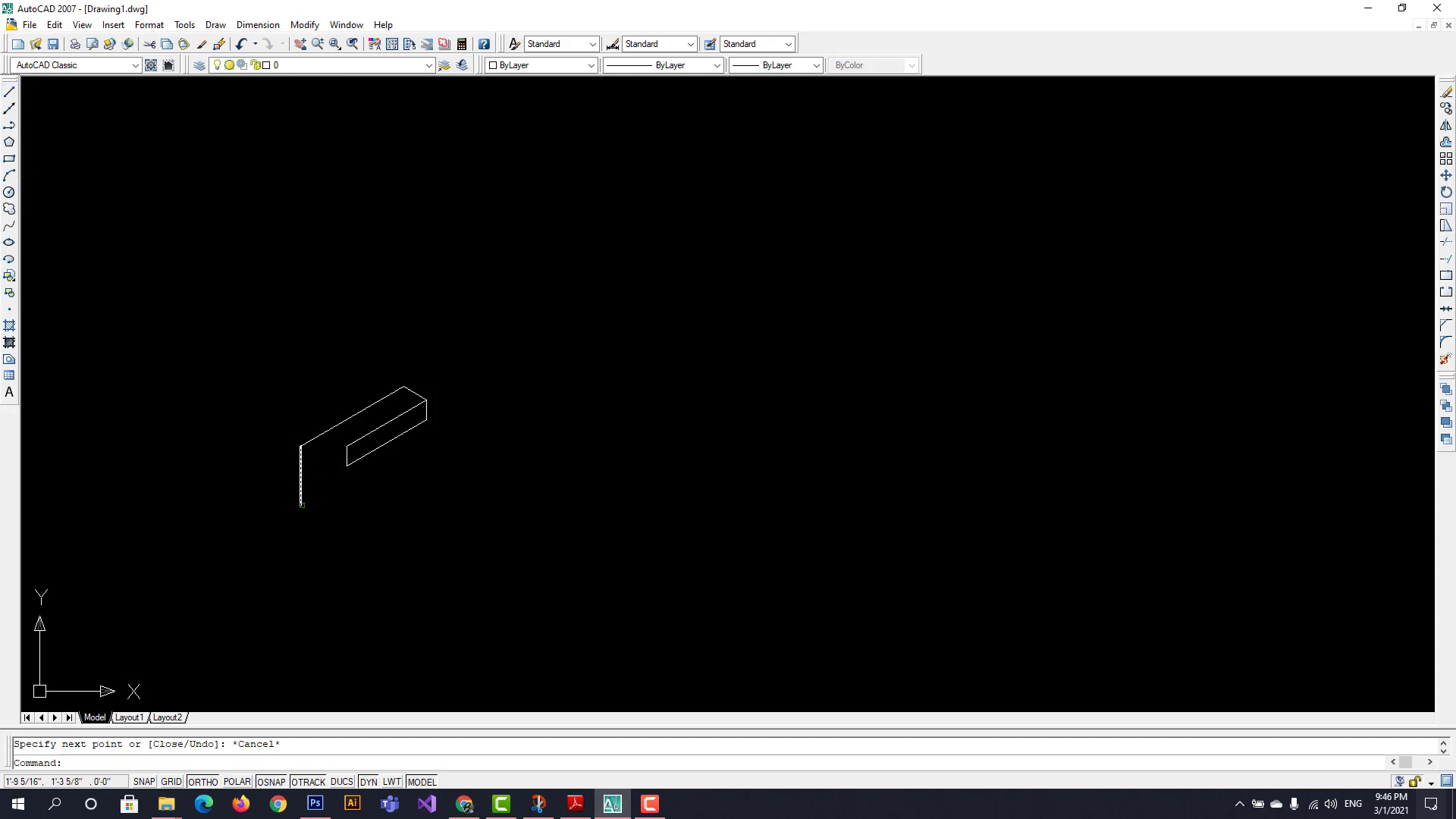
click(299, 504)
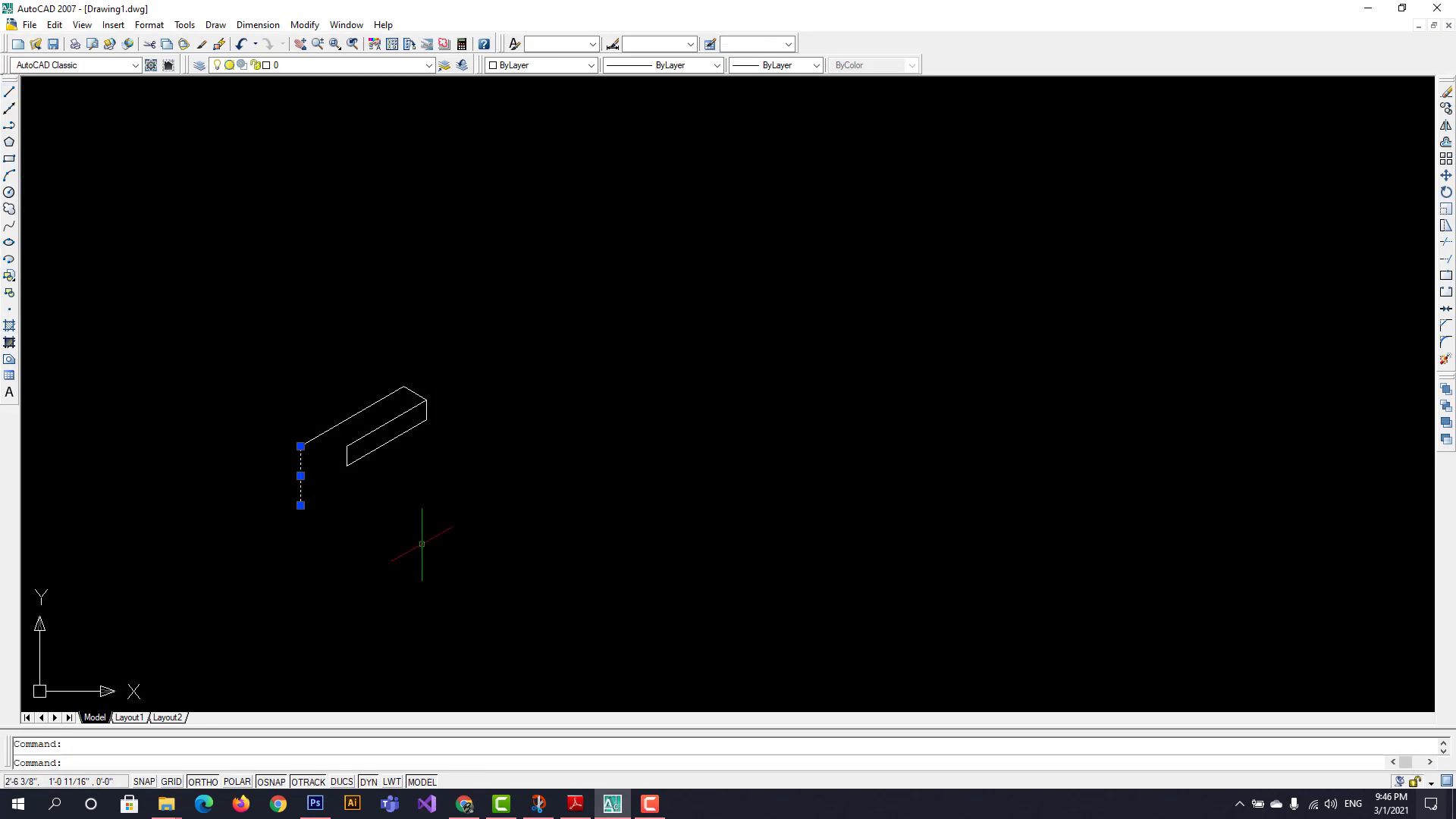
key(Escape)
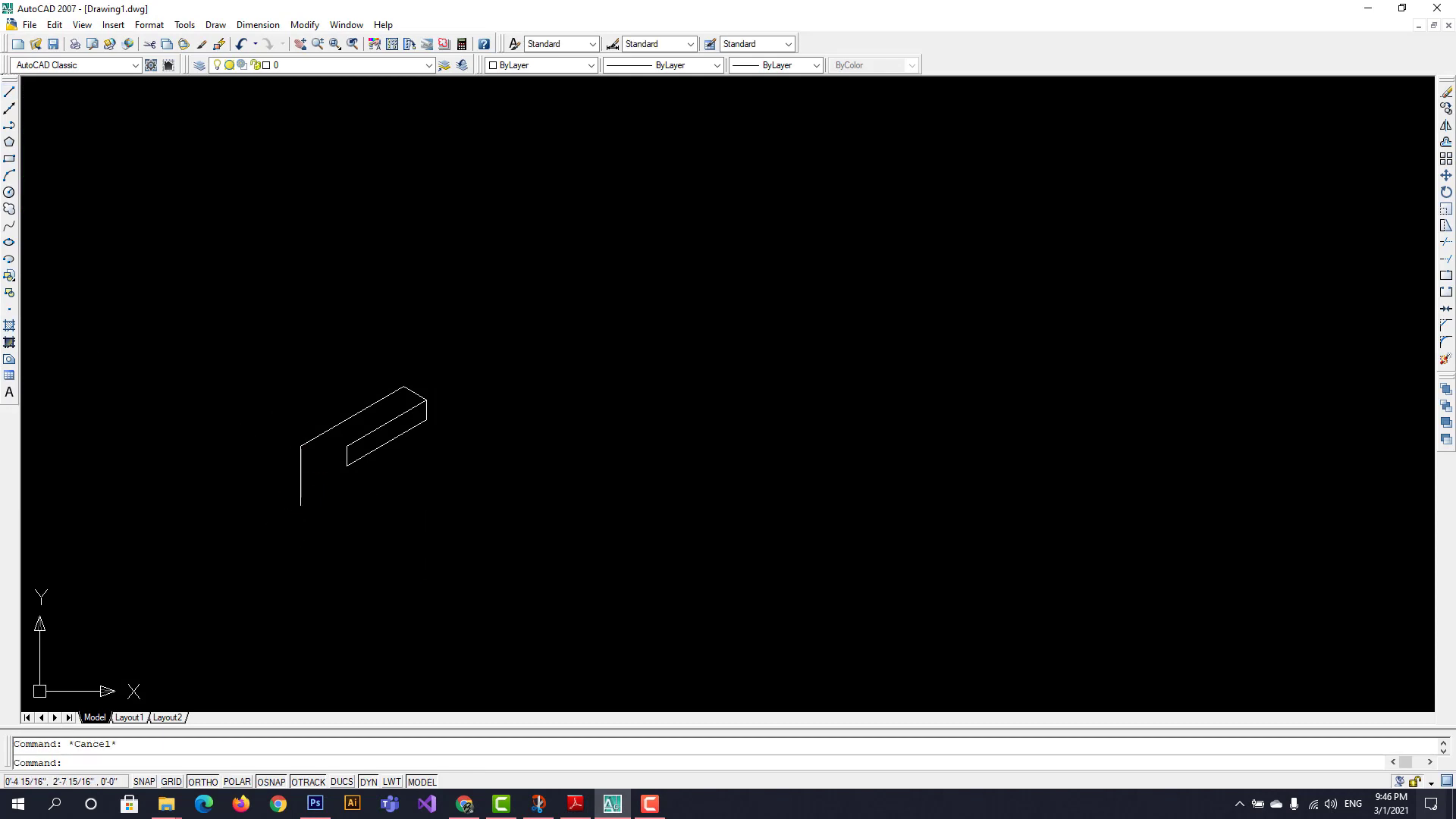
click(9, 93)
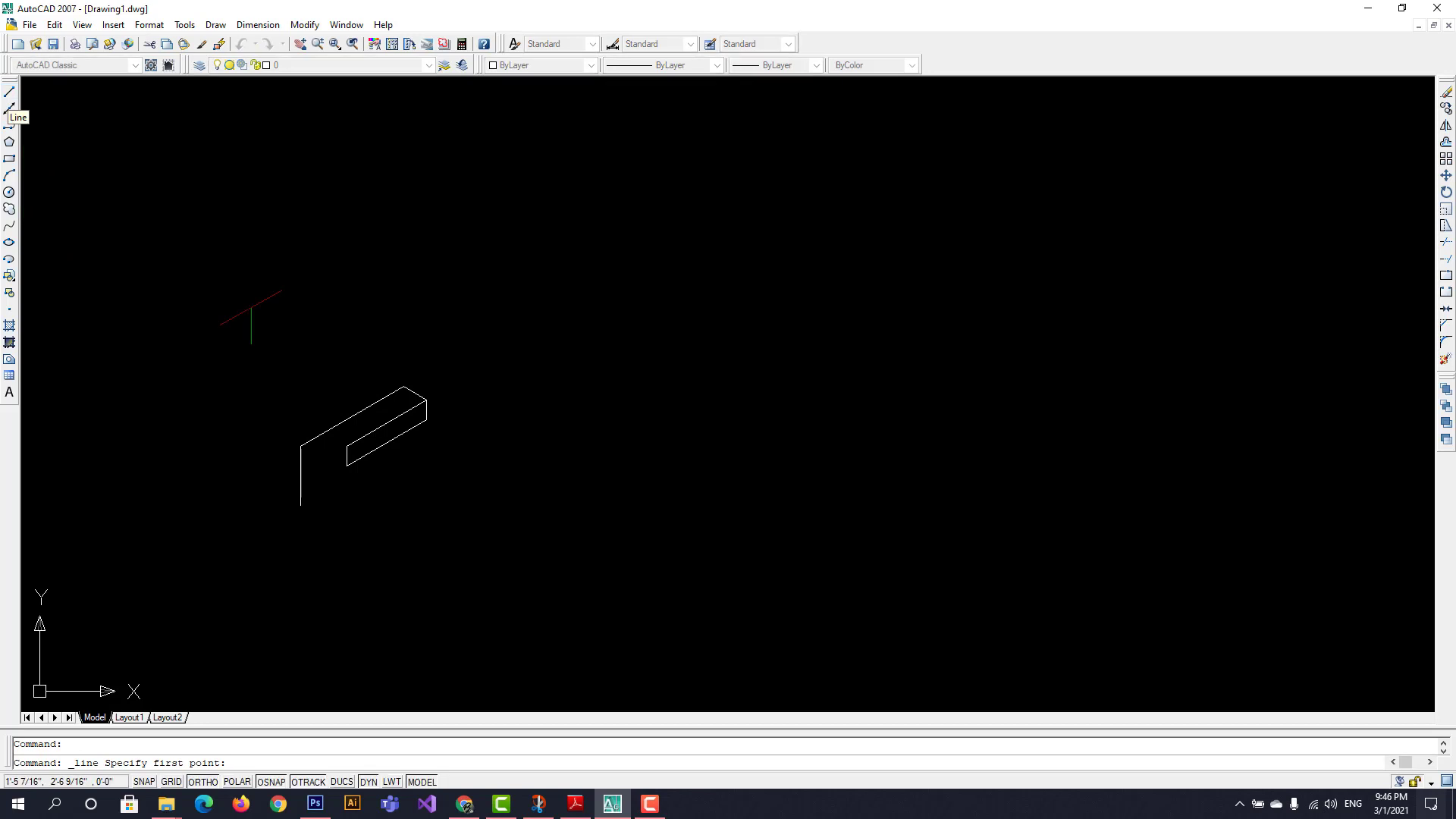
click(300, 504)
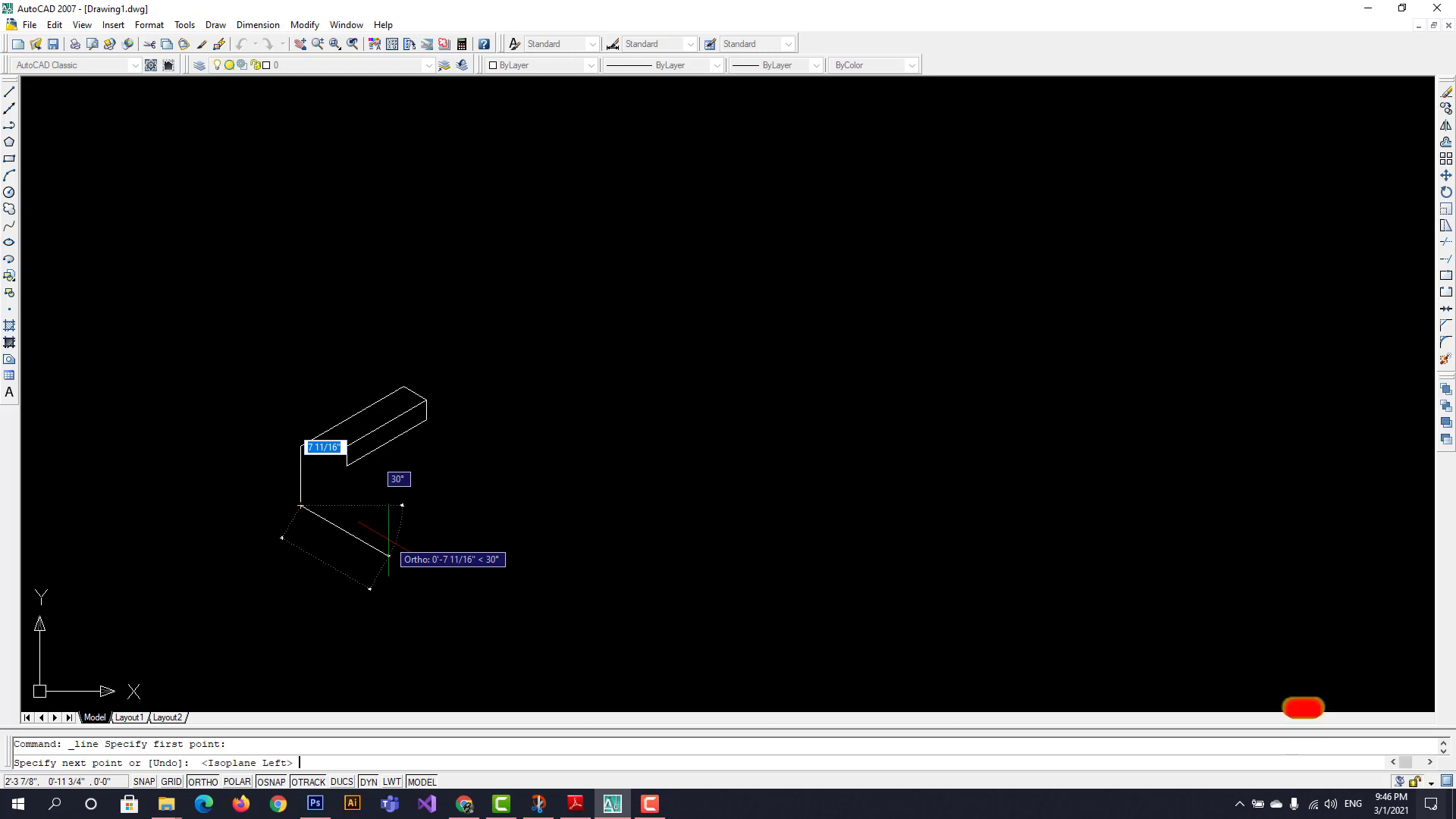
key(F5)
text(6)
key(Return)
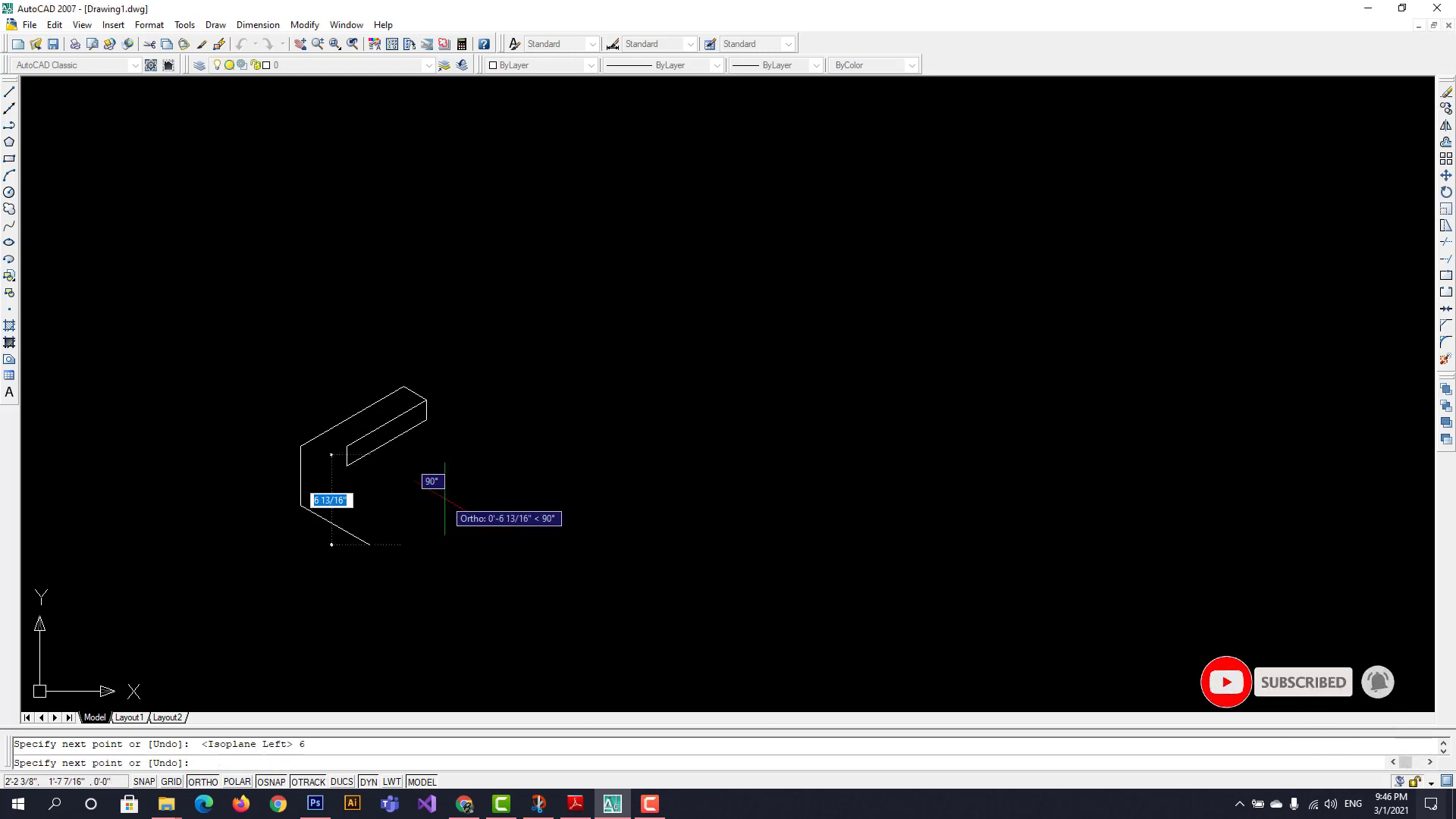
Continue with a 7-unit bottom edge at 30° toward the back on the top isoplane, add a 1-unit tick at 150°, and end the line
key(F5)
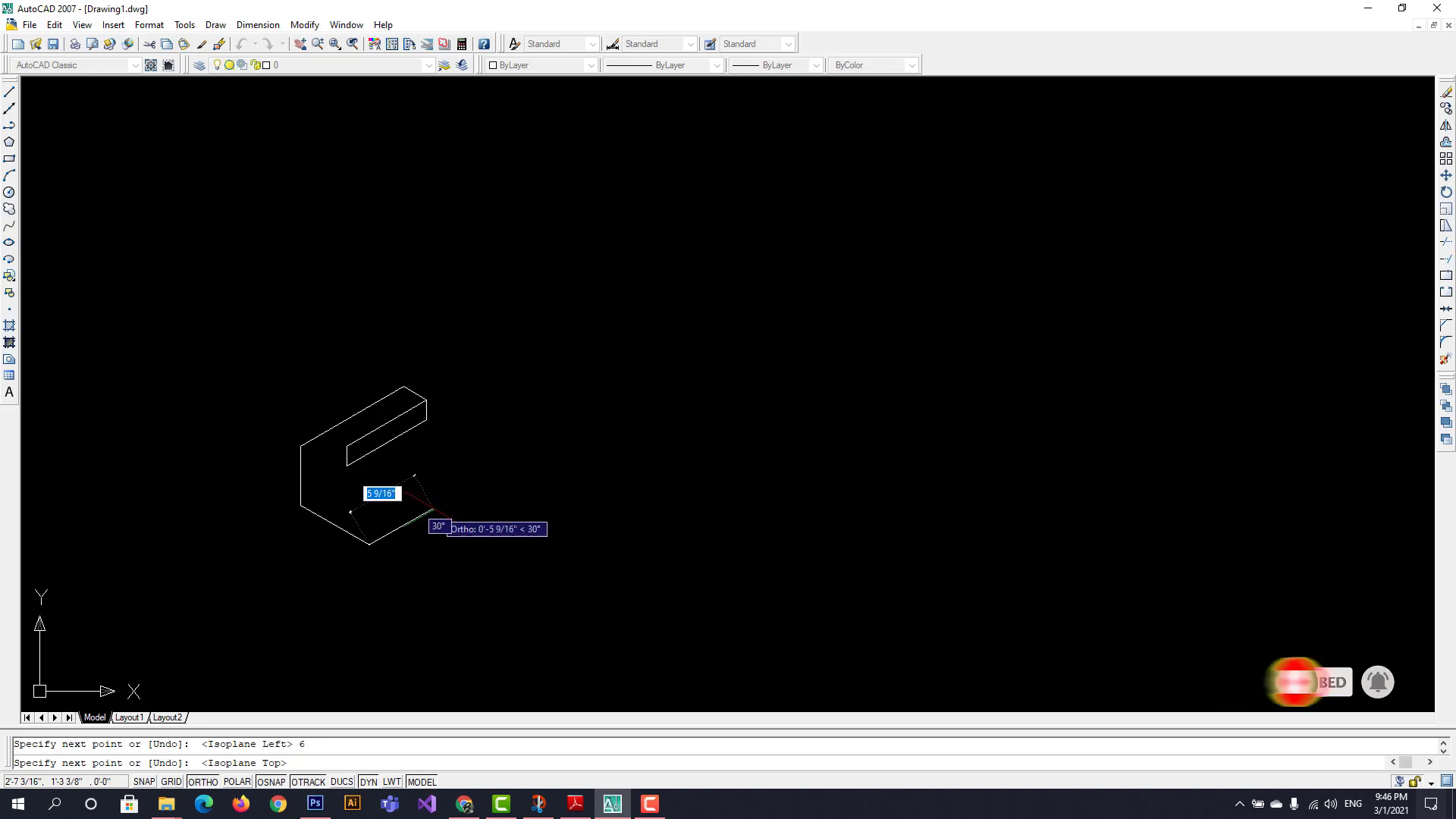
text(7)
key(Return)
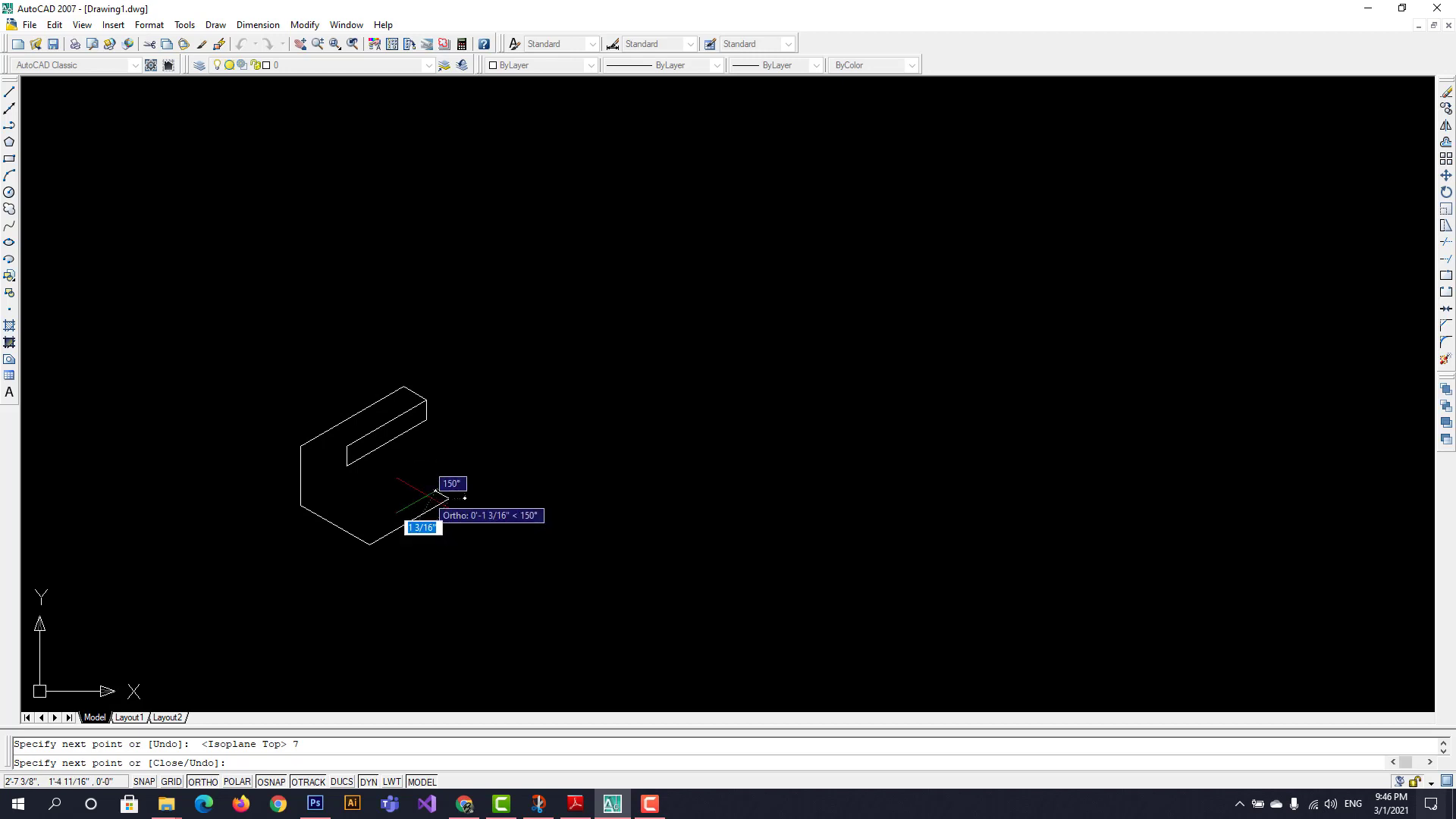
text(1)
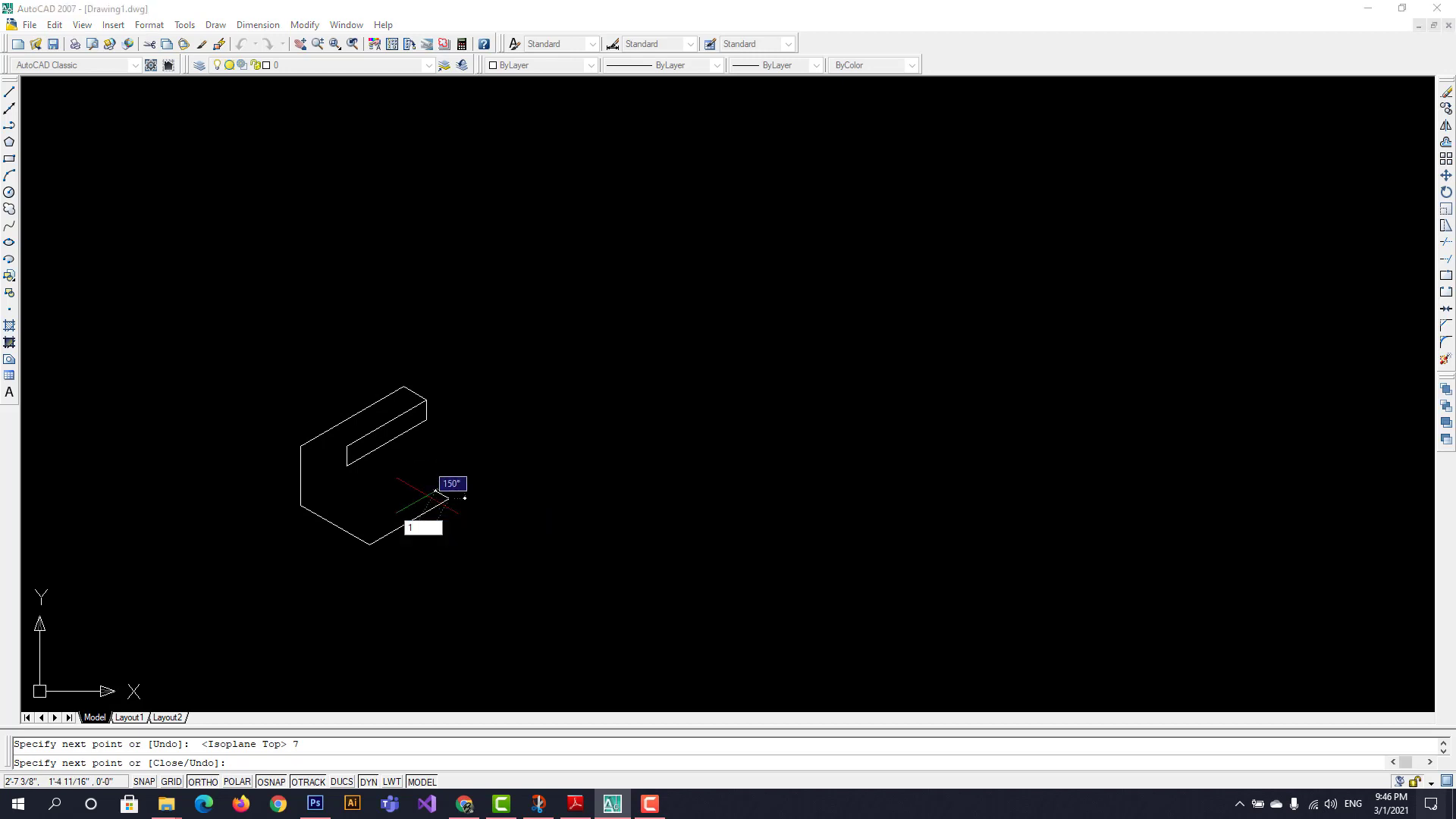
key(Return)
key(Escape)
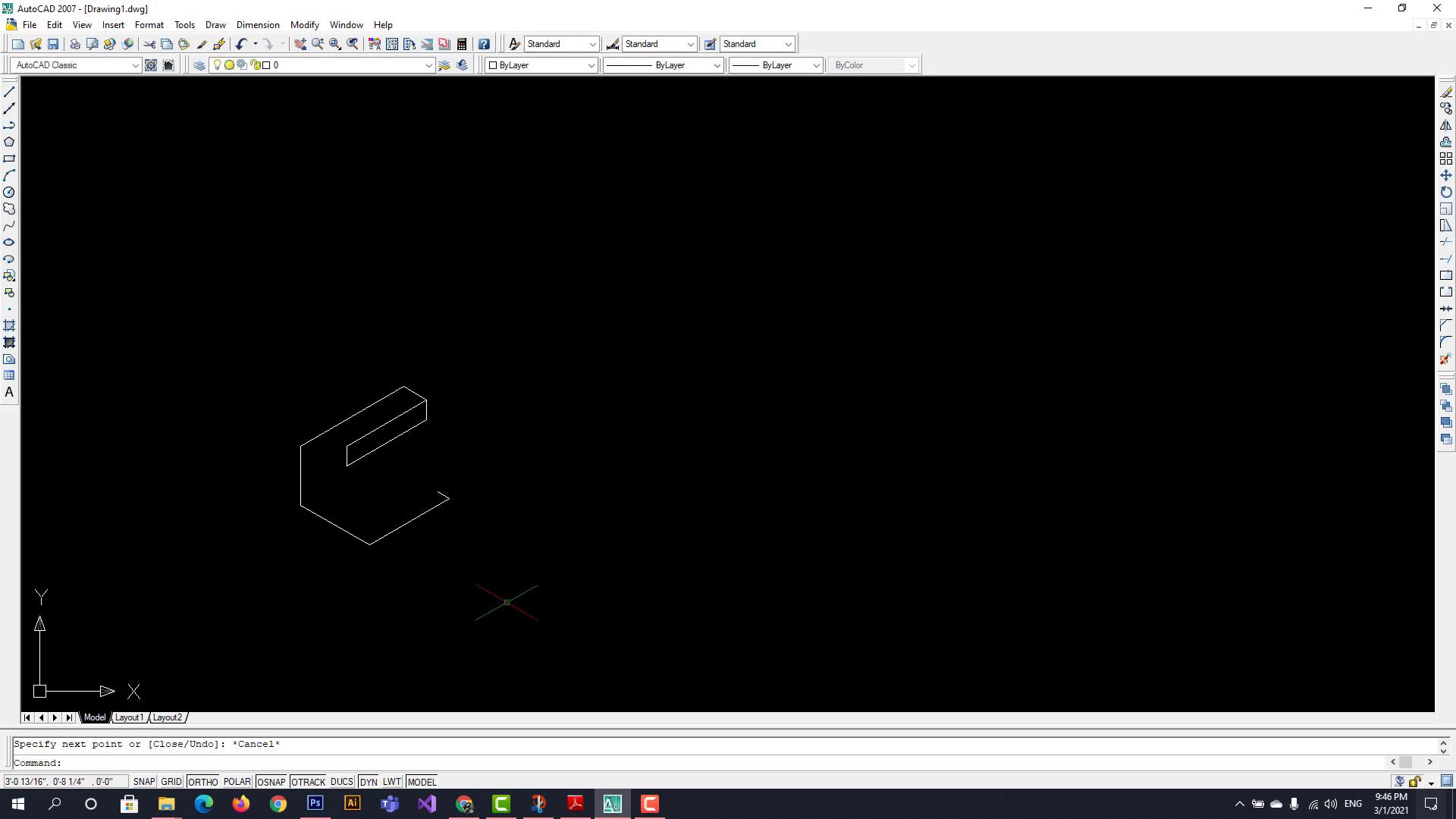
Extend the bottom side edge 2 units at 30° toward the back, starting at the corner of the 1-unit tick
click(10, 91)
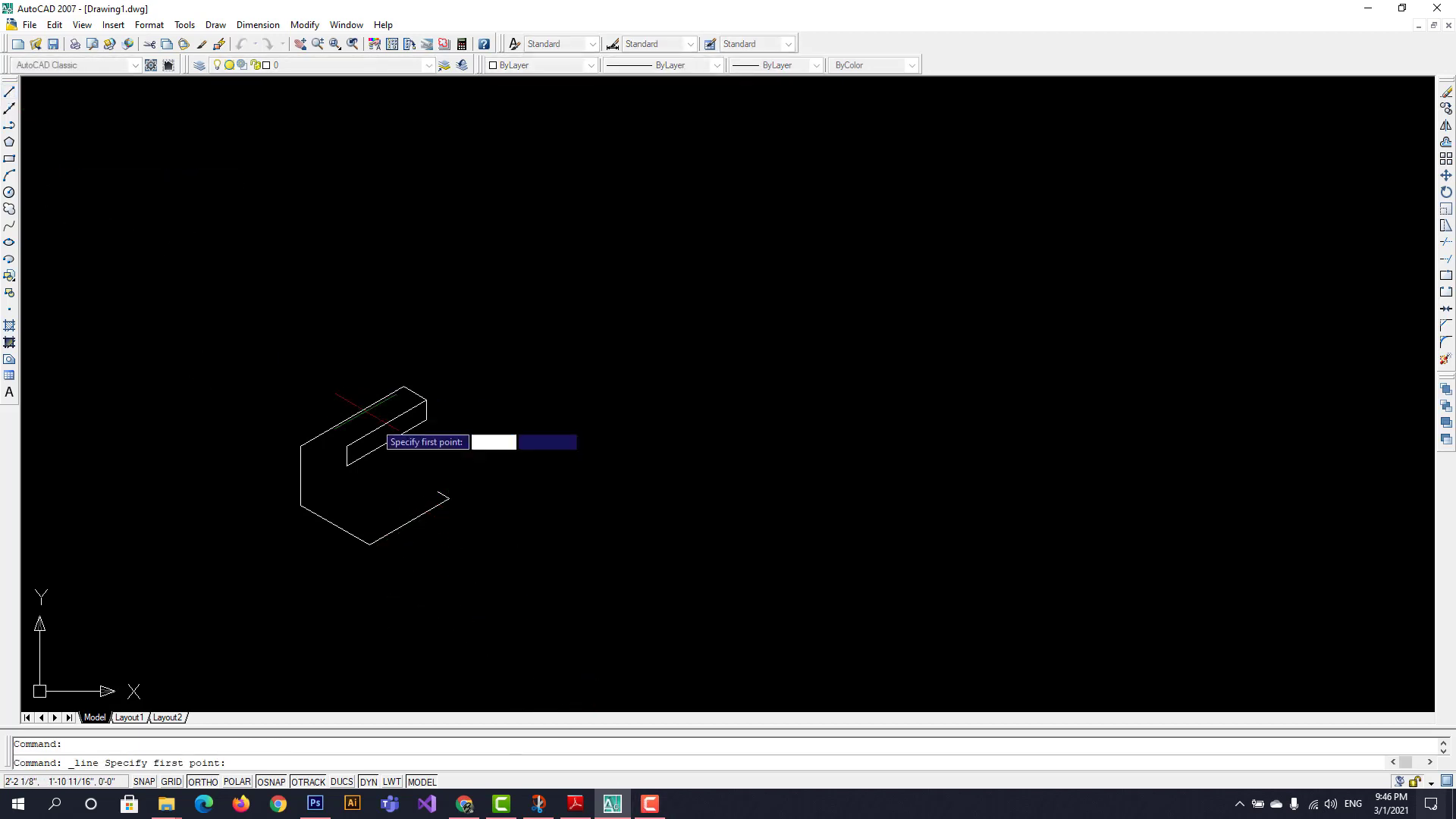
click(448, 498)
text(2)
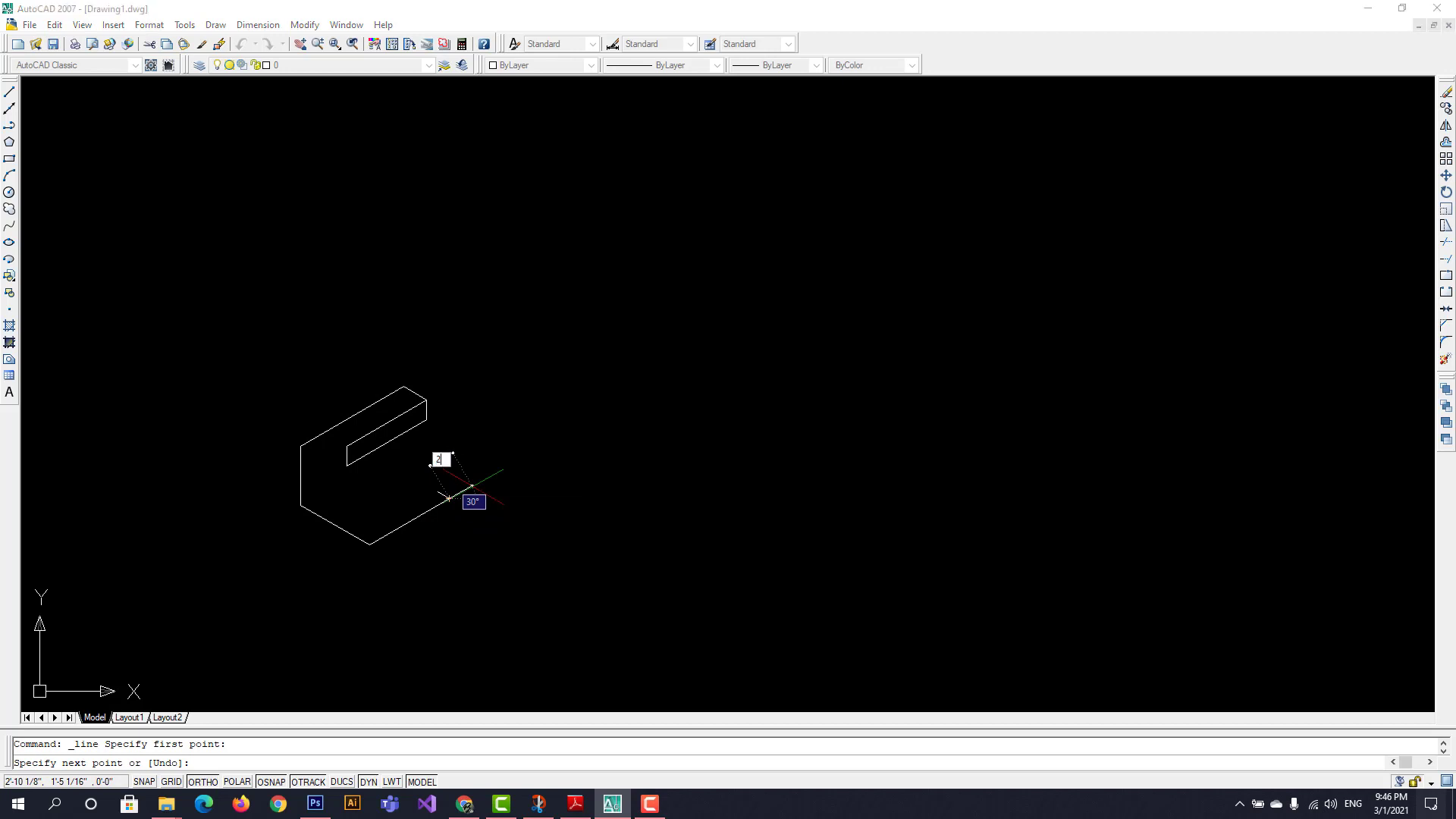
key(Return)
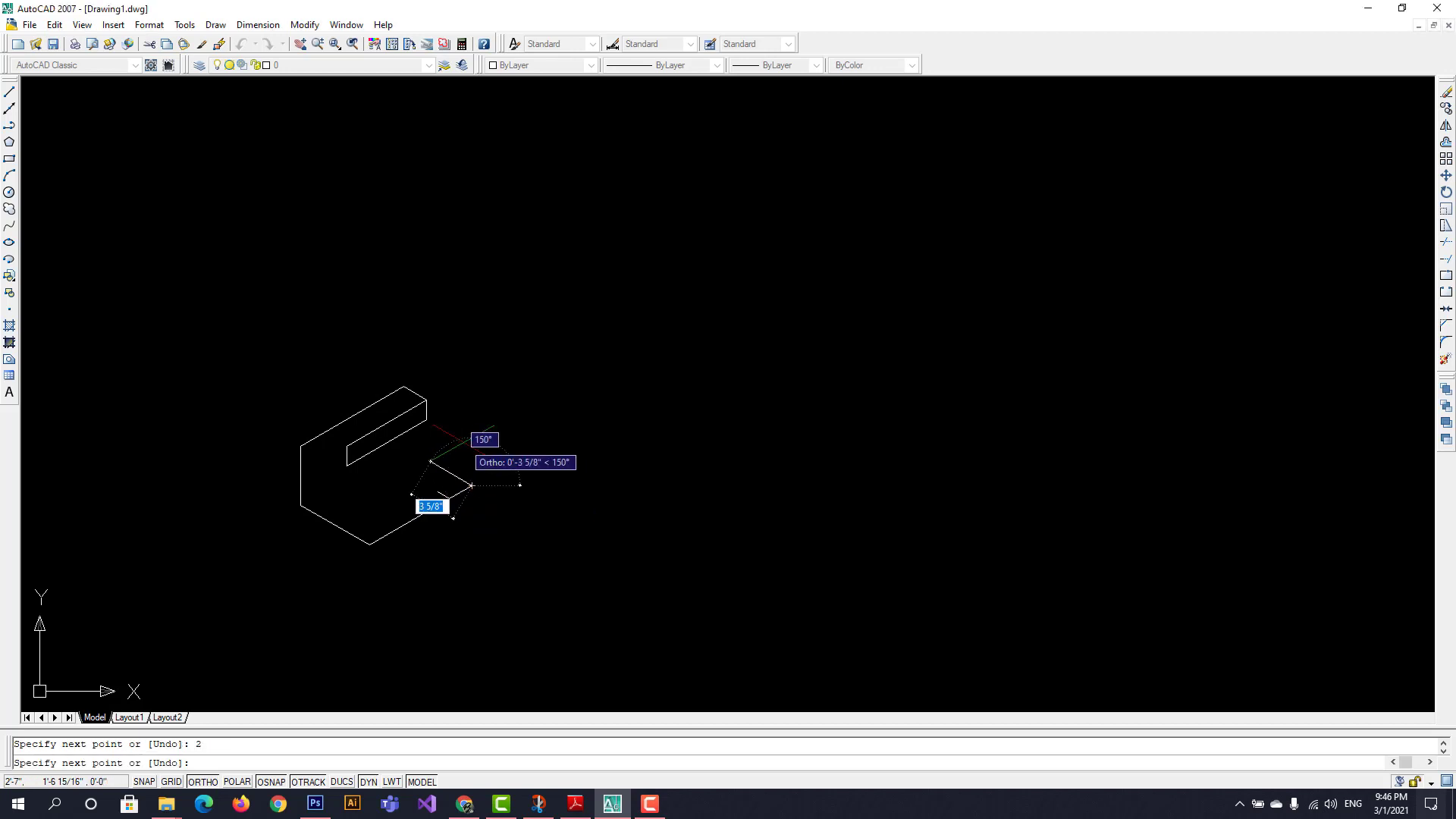
Draw a 2-unit line straight up at the back corner on the right isoplane, then a 1-unit segment back down, and end the line
key(F5)
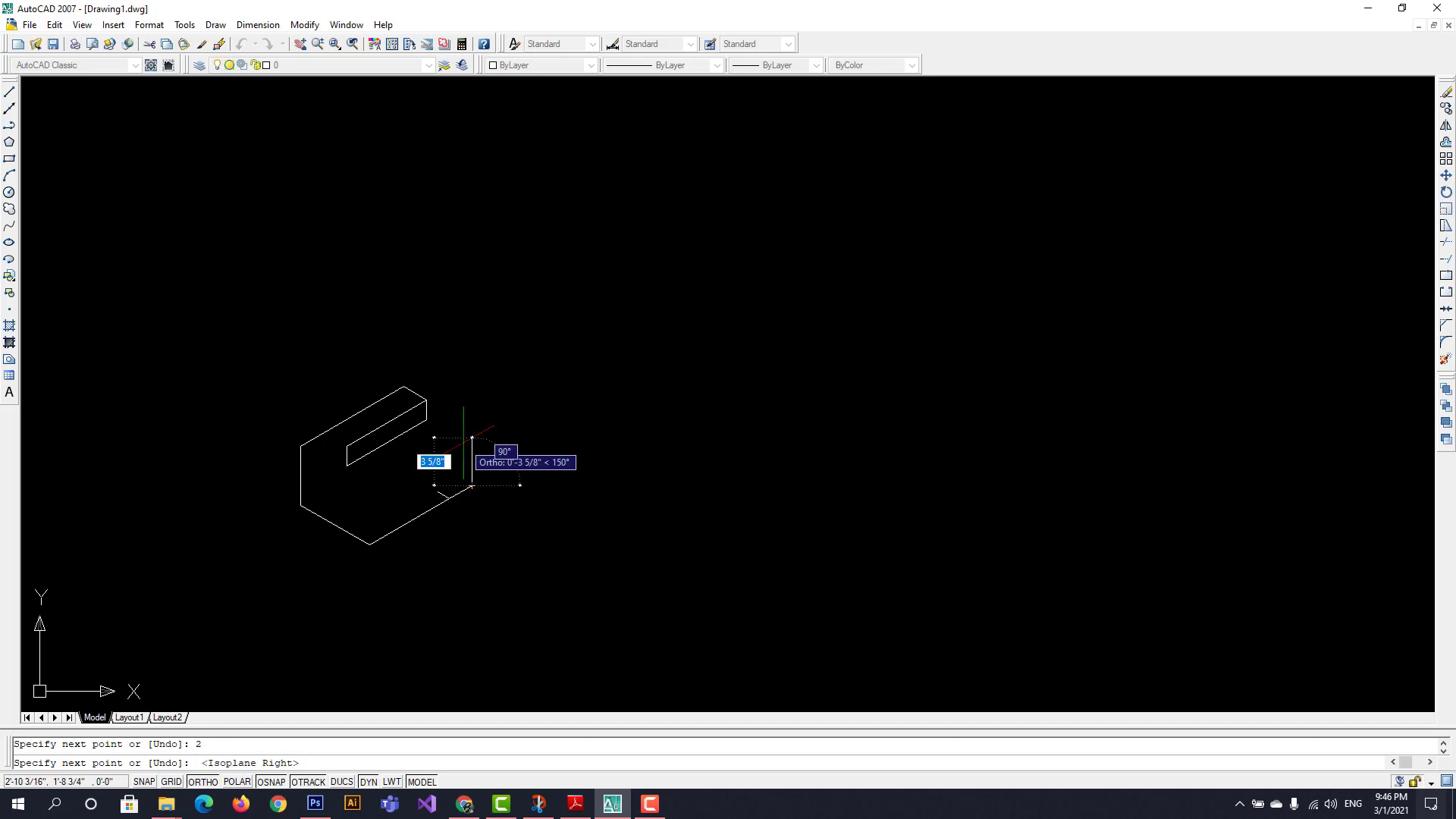
text(2)
key(Return)
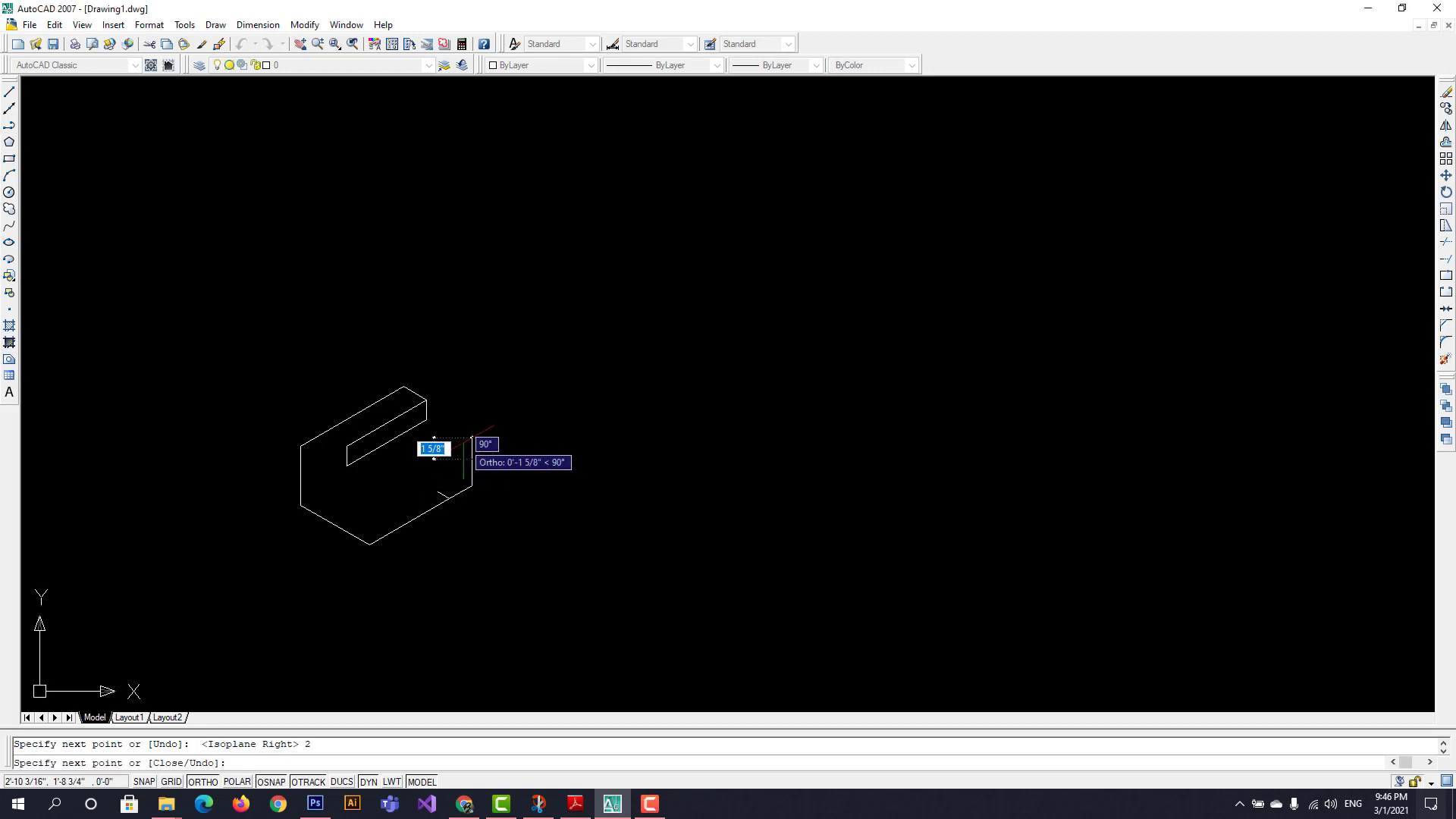
text(1)
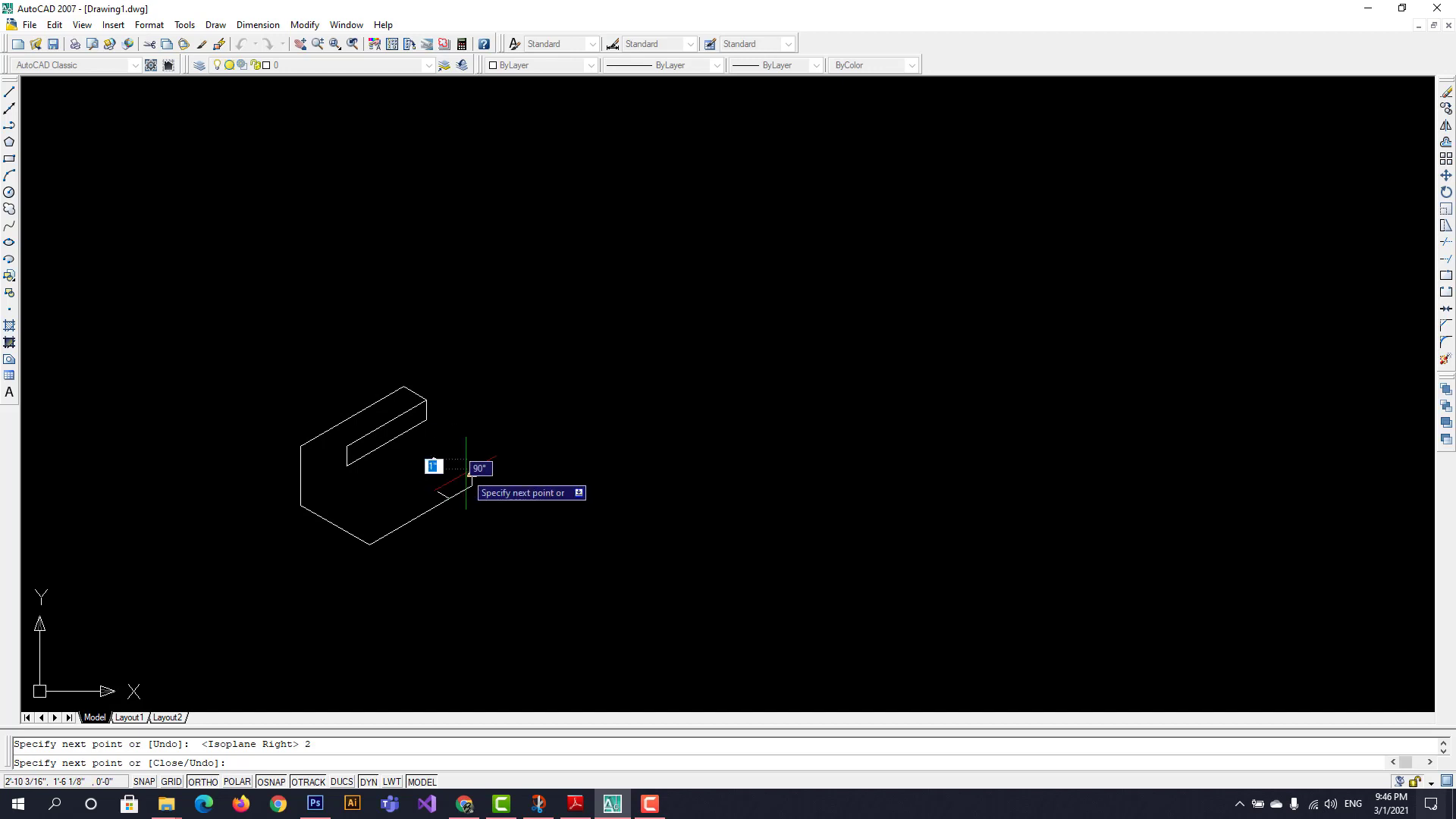
key(Return)
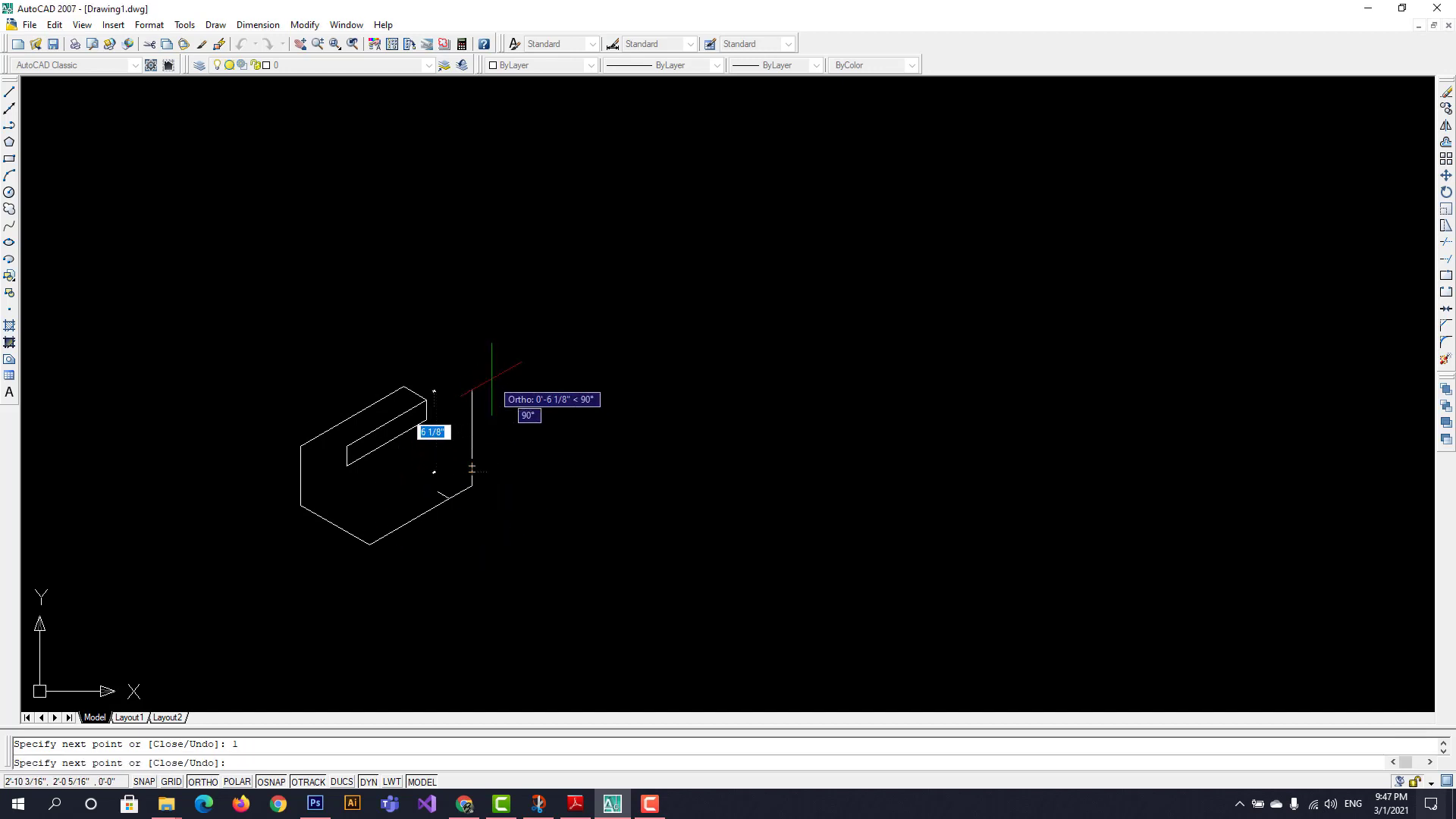
key(Escape)
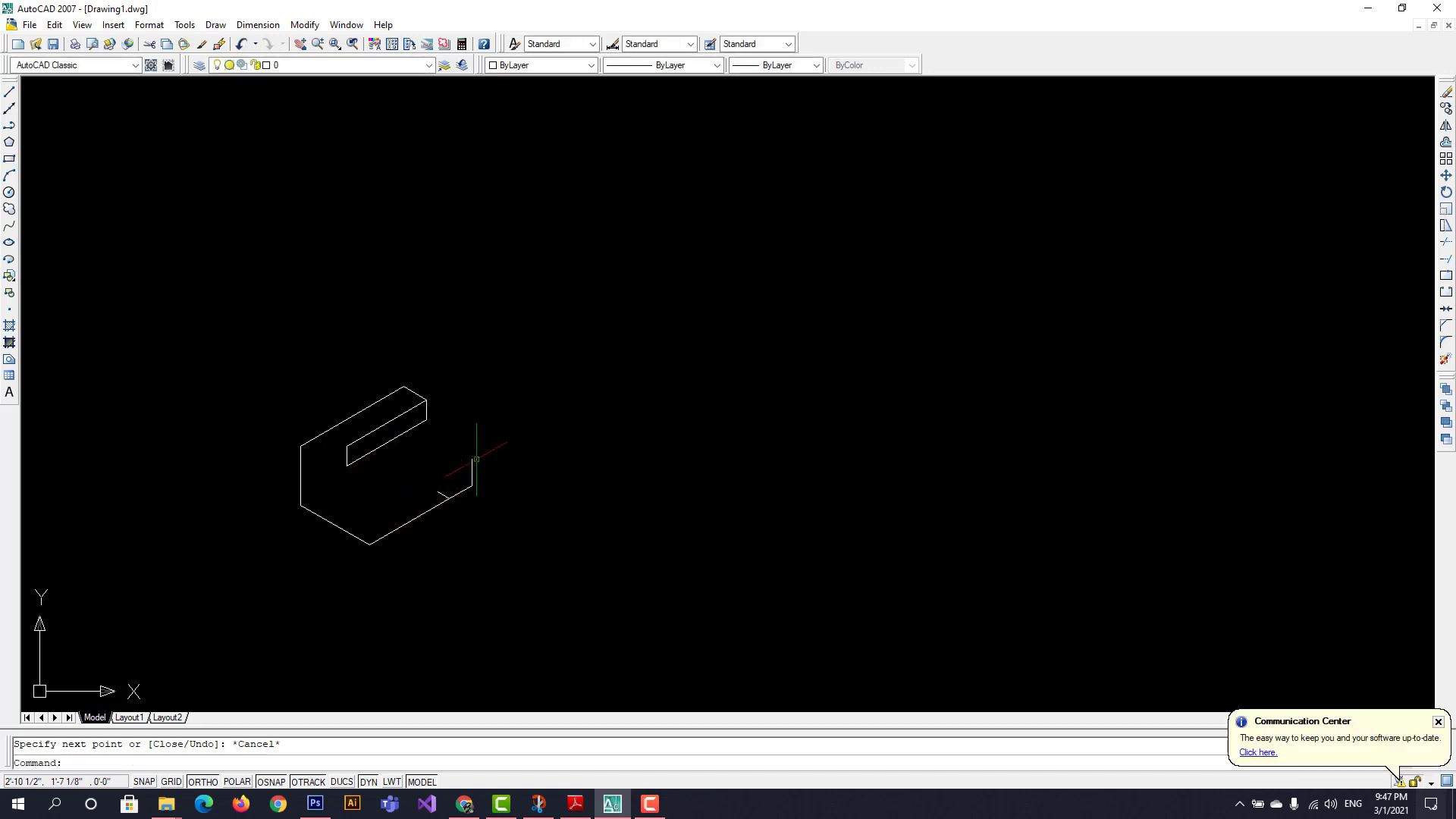
Draw a 1-unit tick at 210° from the top of the 2-unit back vertical and end the line
click(9, 92)
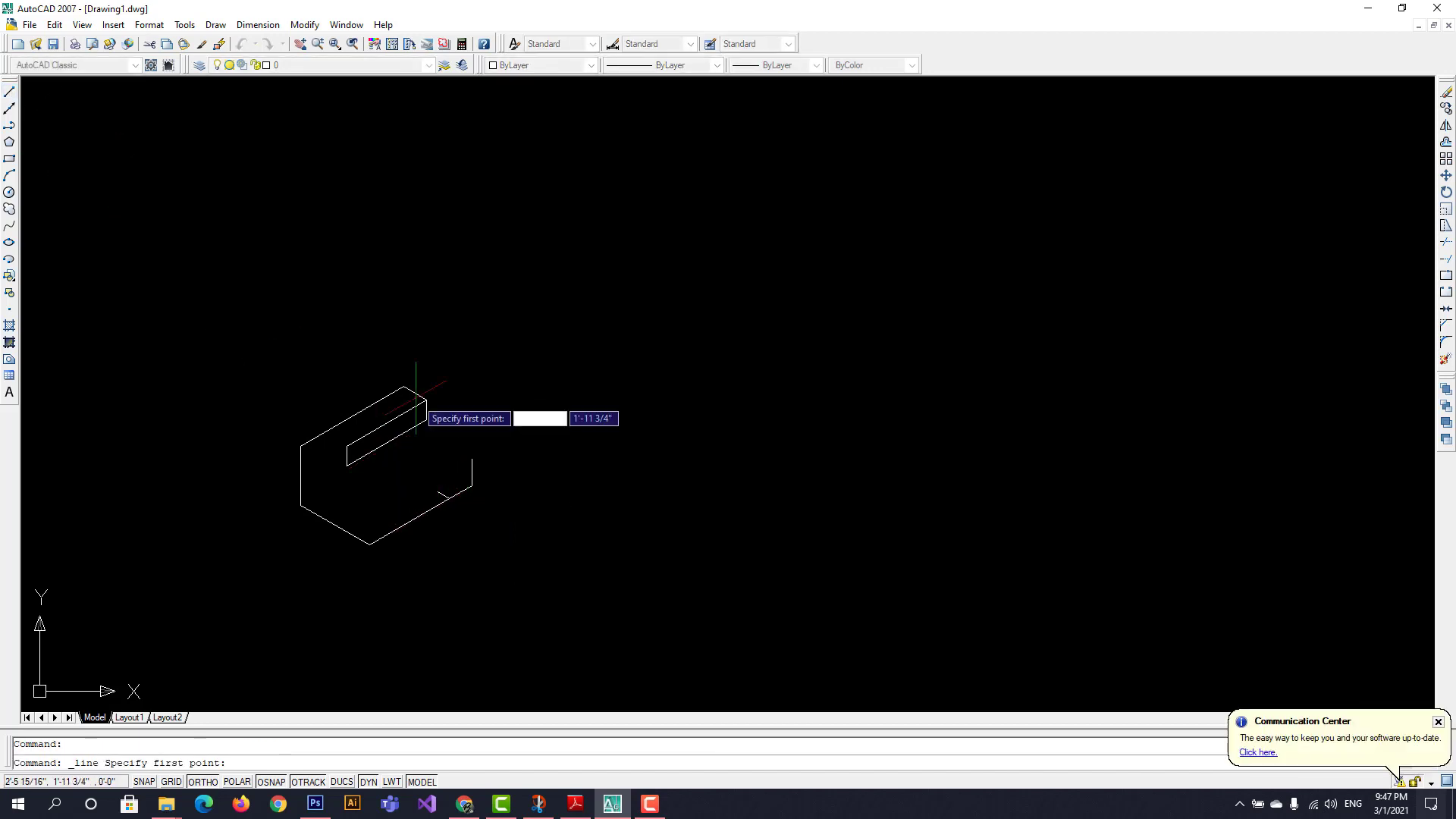
click(471, 458)
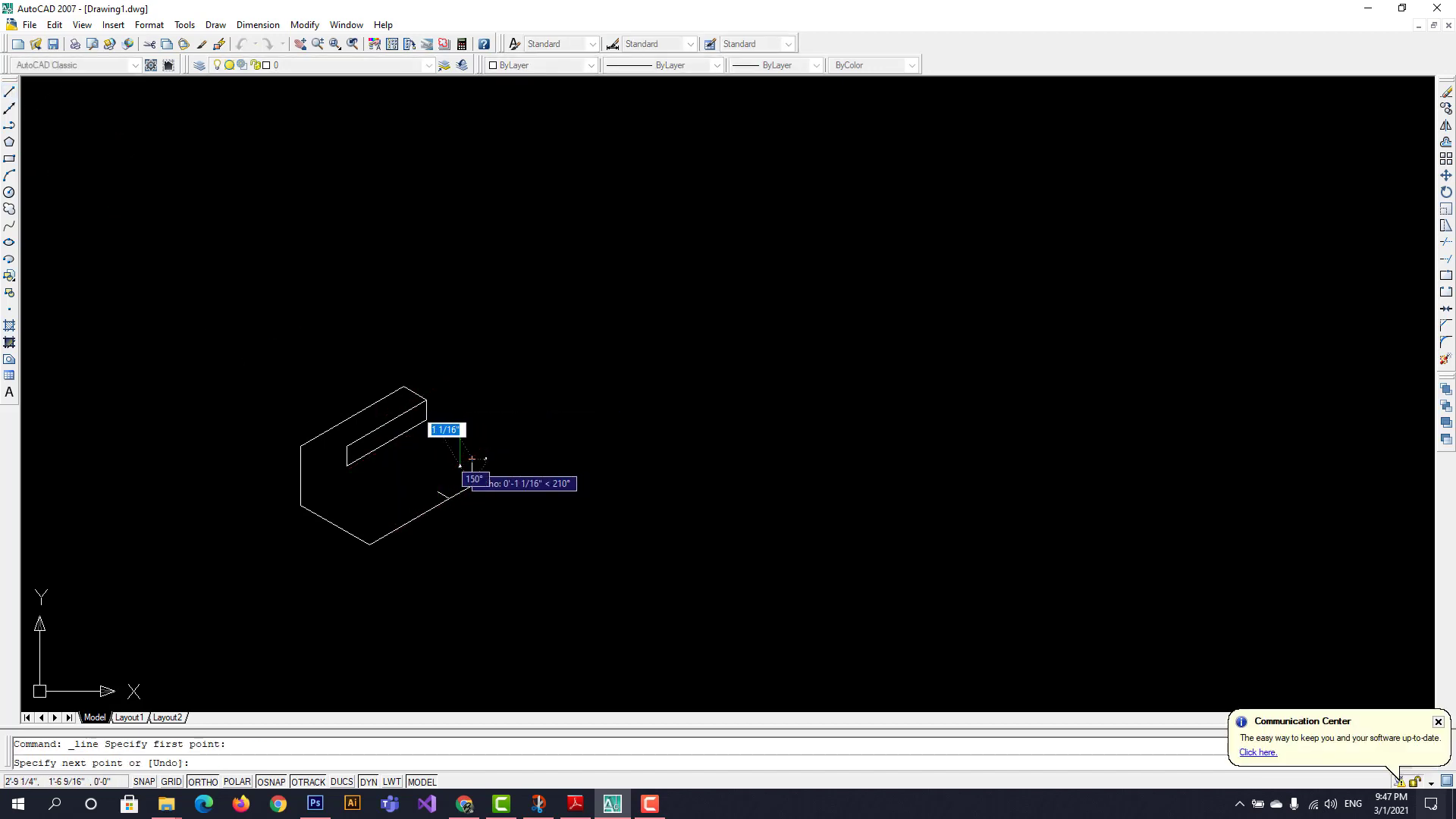
text(1)
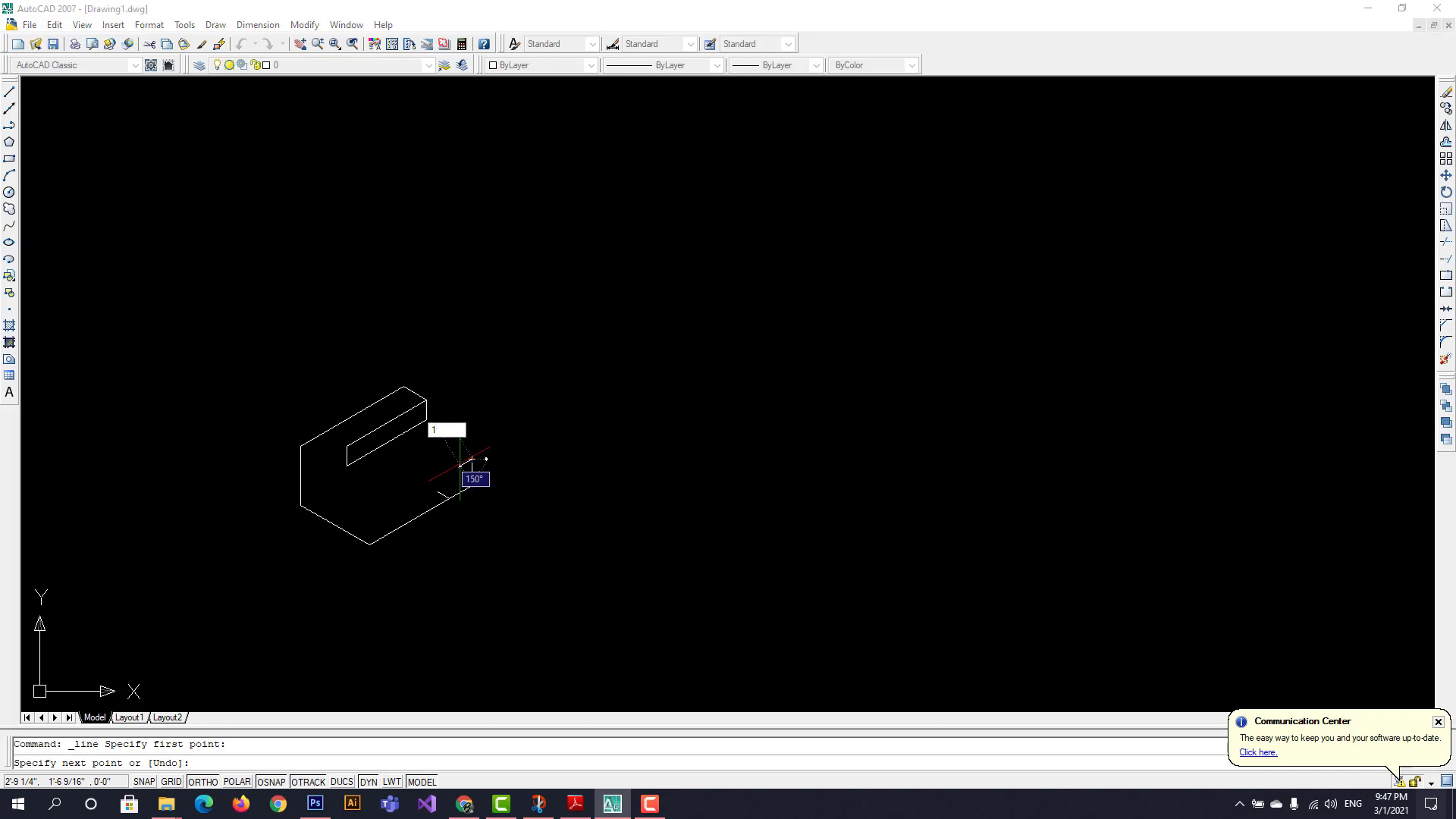
key(Return)
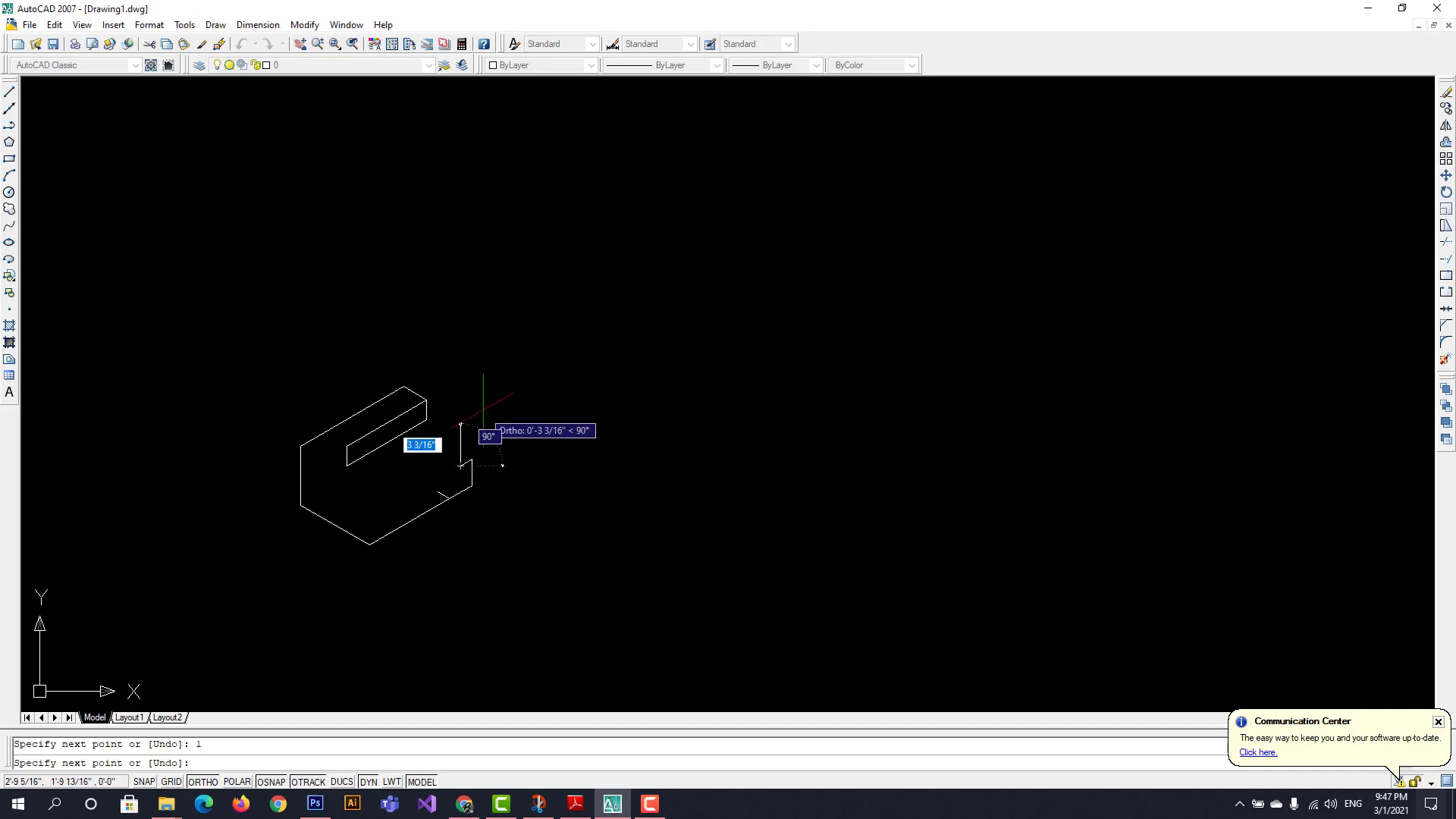
key(Escape)
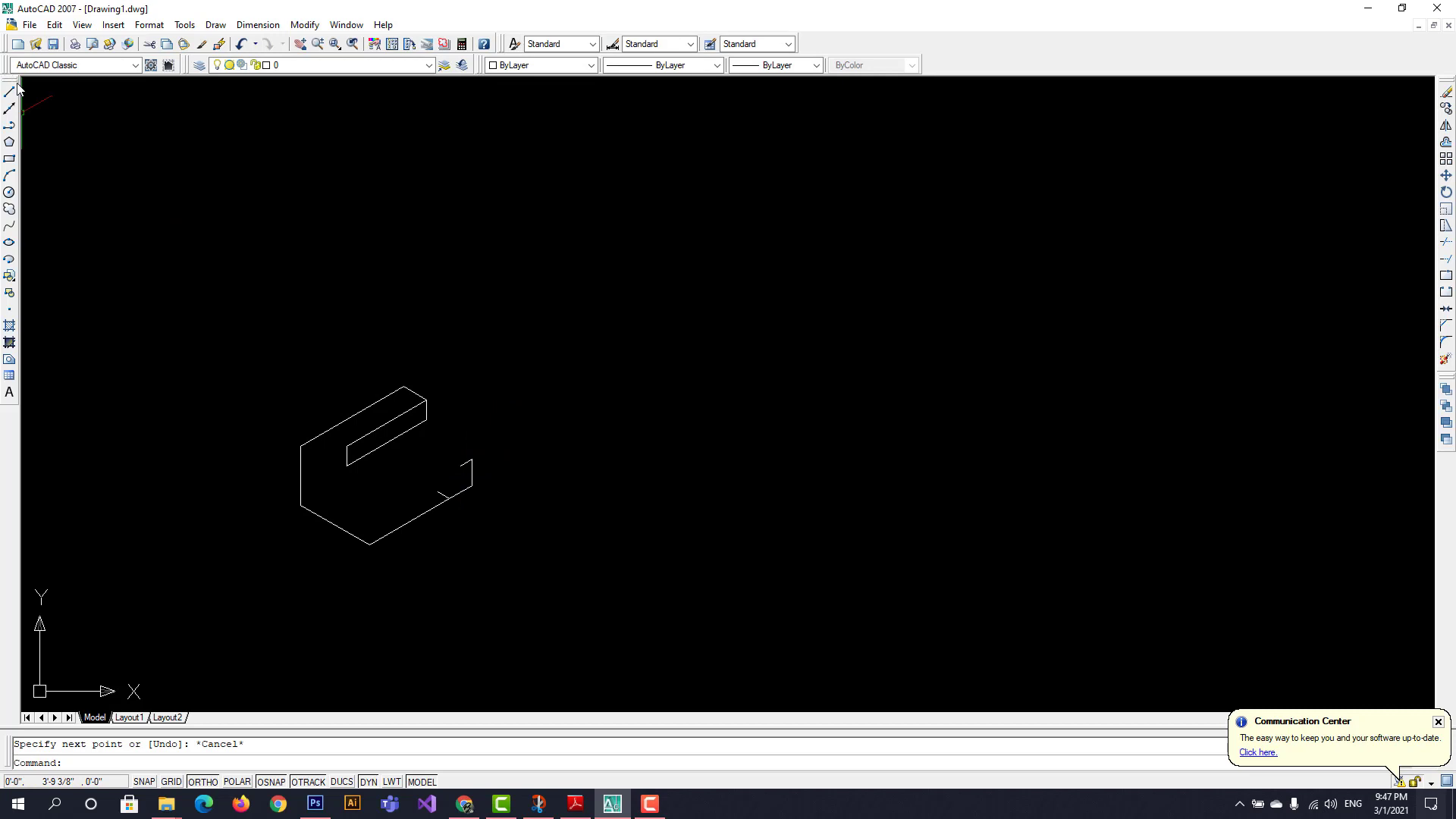
Draw a 2.5-unit line straight up from the top of the 2-unit back vertical, followed by a 2-unit top edge at 210°
click(10, 91)
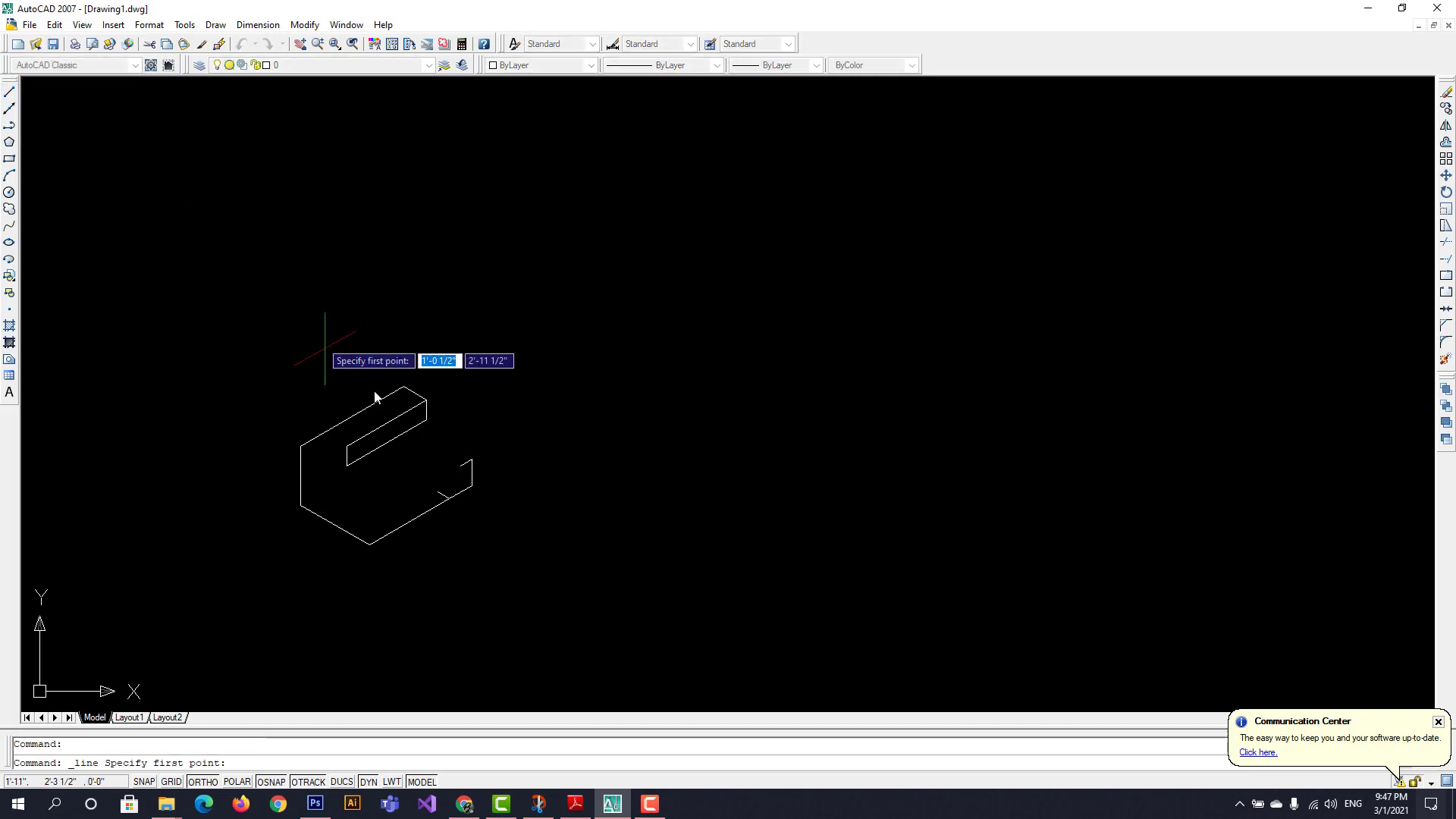
click(472, 459)
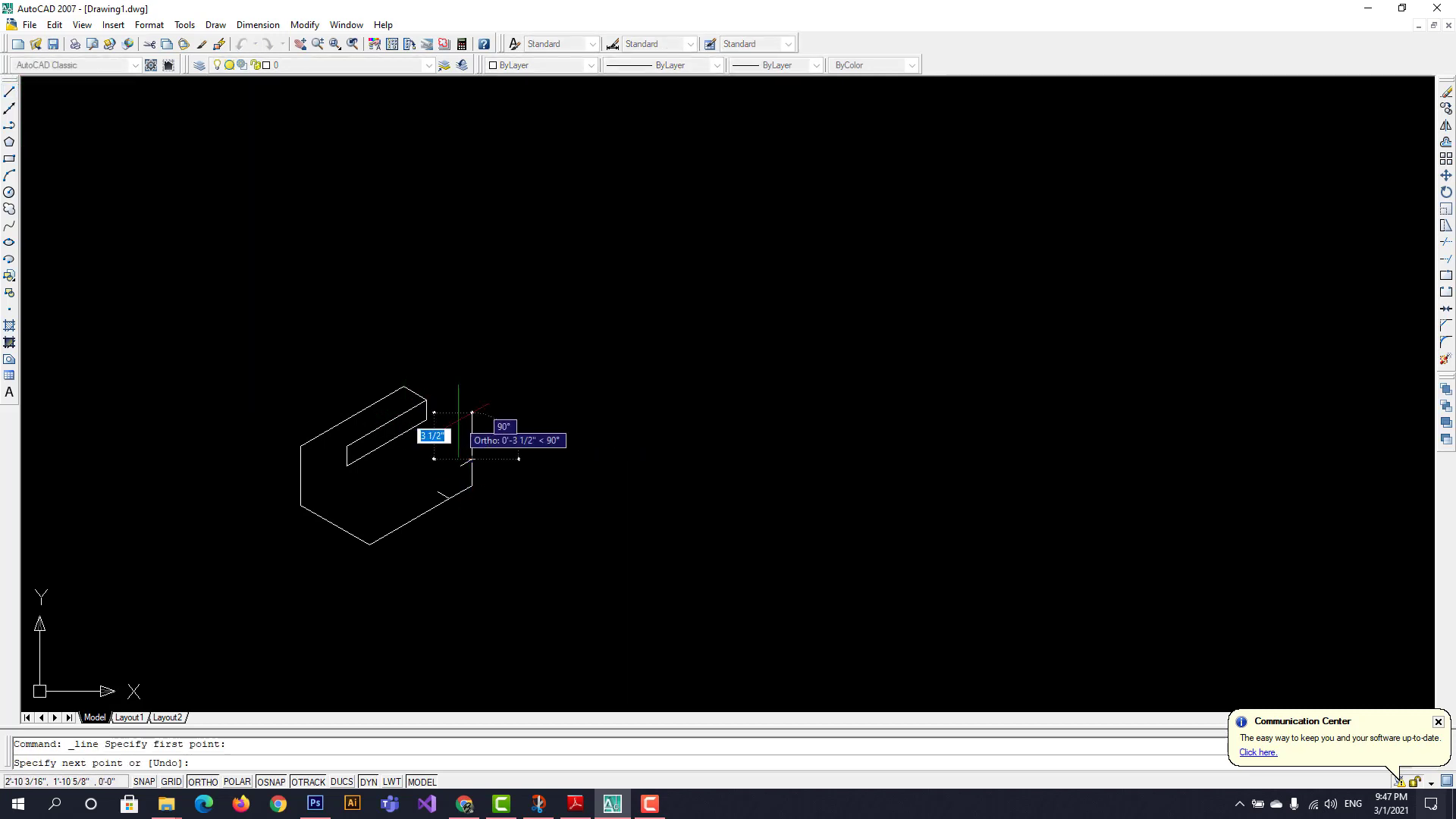
text(2.5)
key(Return)
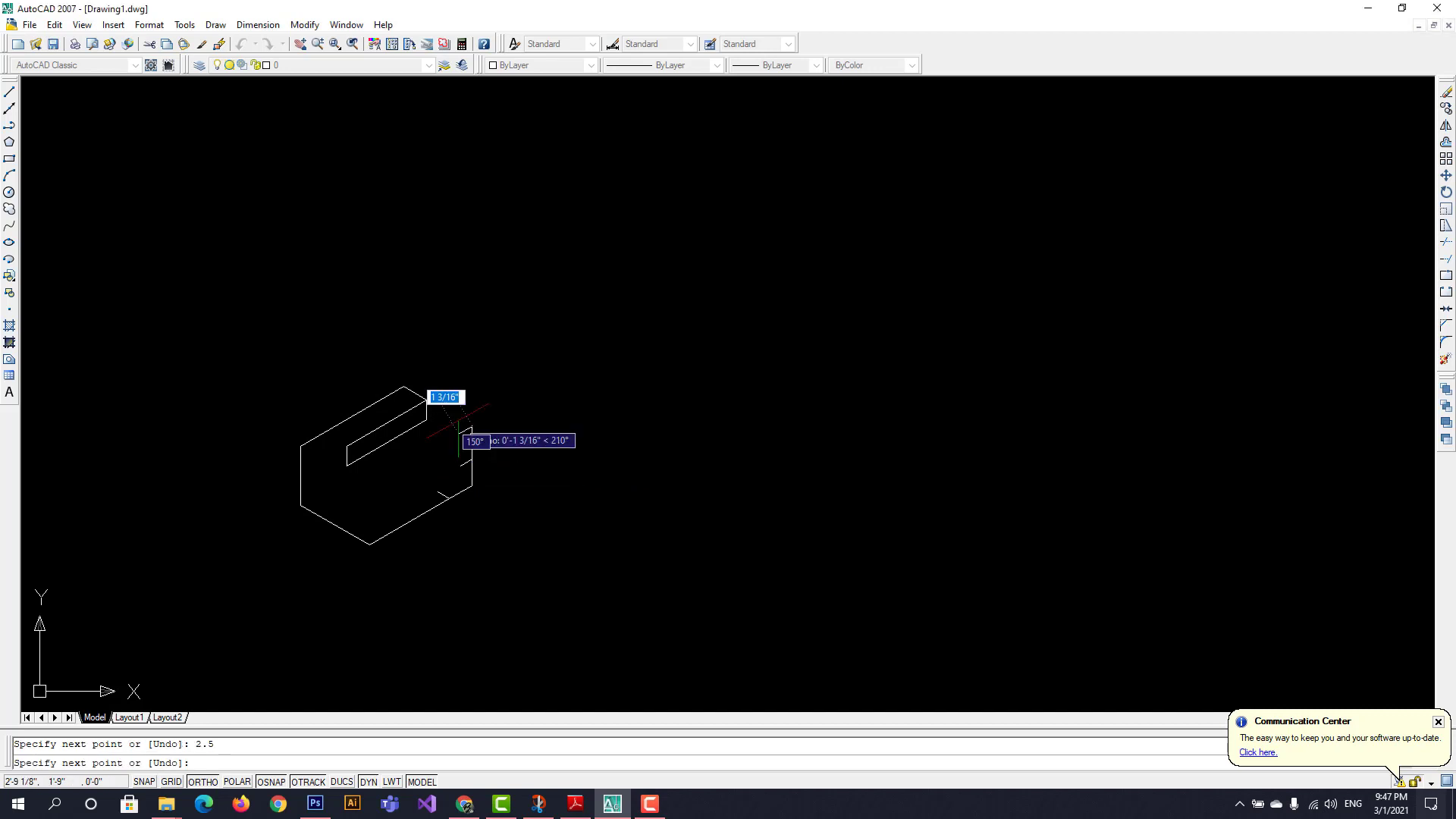
key(BackSpace)
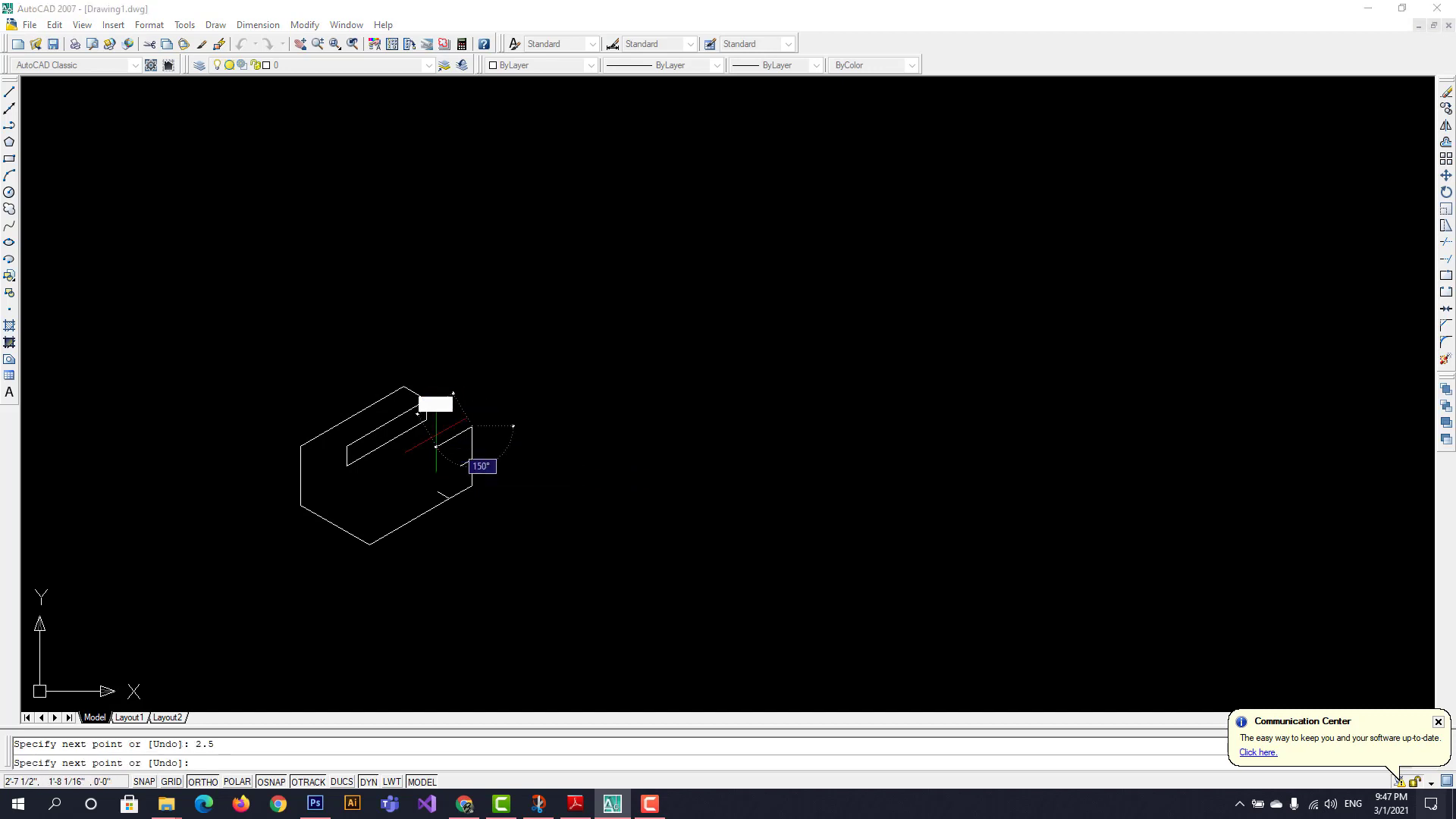
key(Return)
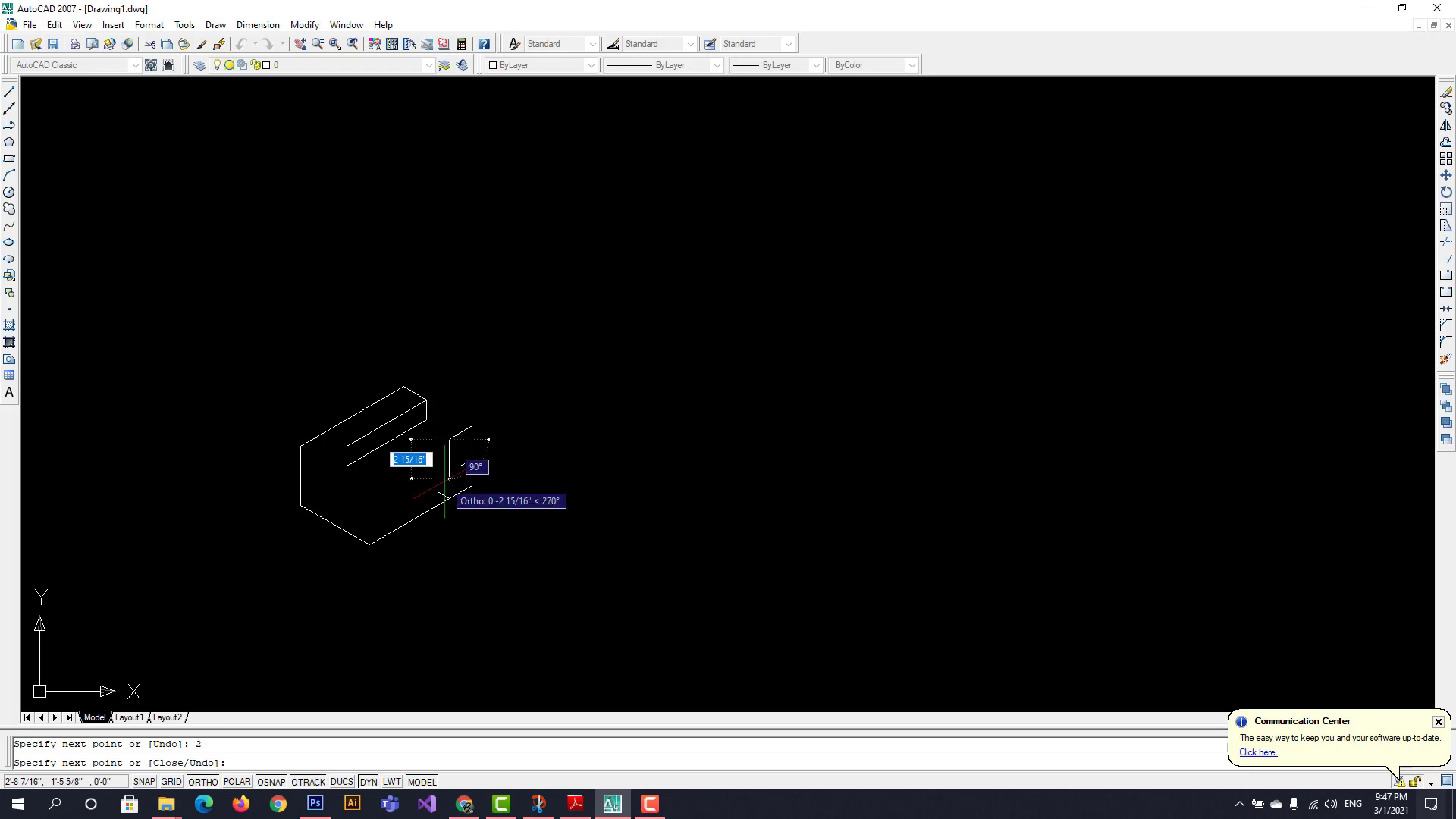
Continue with a 2.5-unit line straight down and a 7-unit edge at 210° toward the front, parallel to the bottom side edge
text(2)
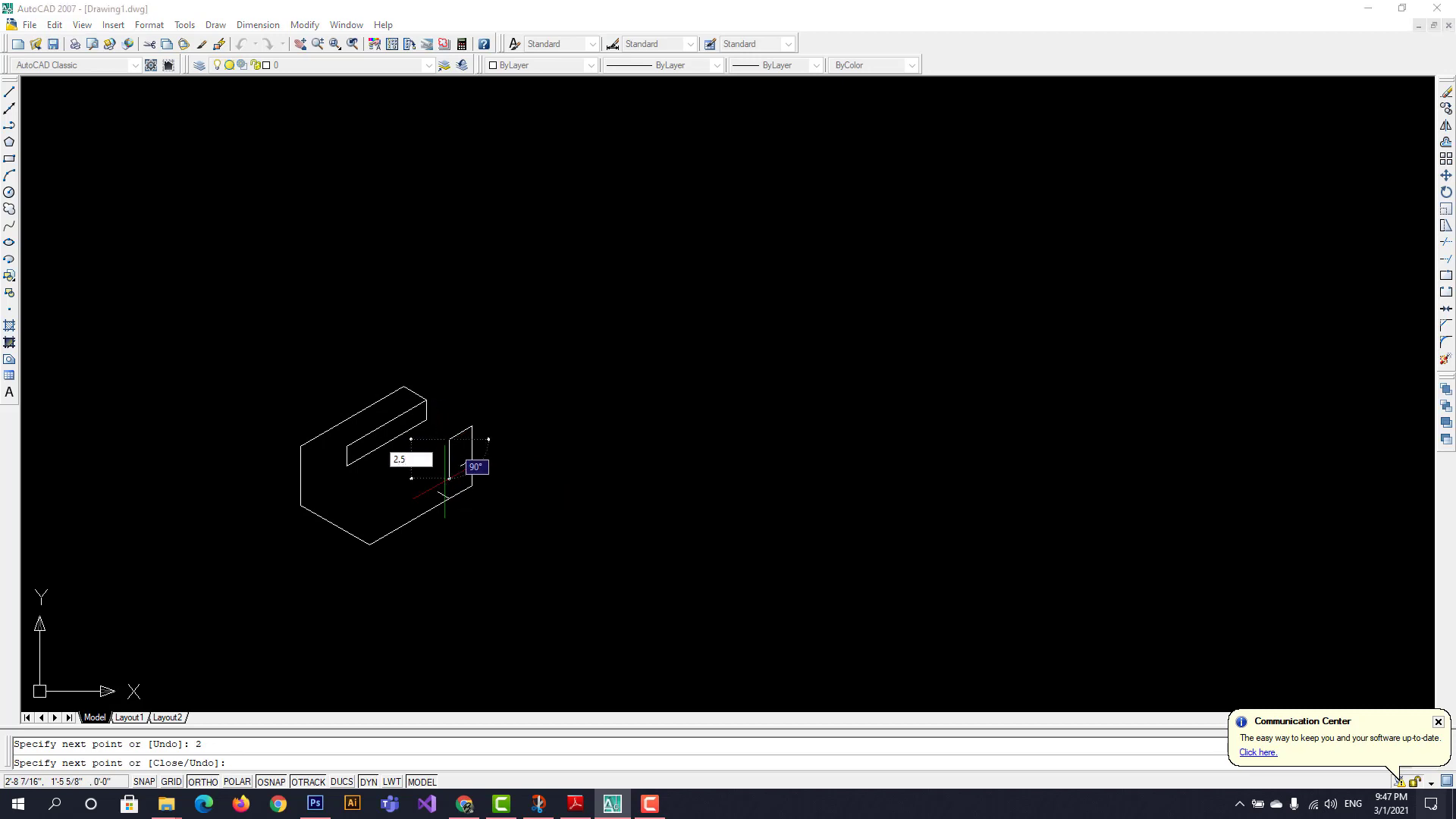
text(.5)
key(Return)
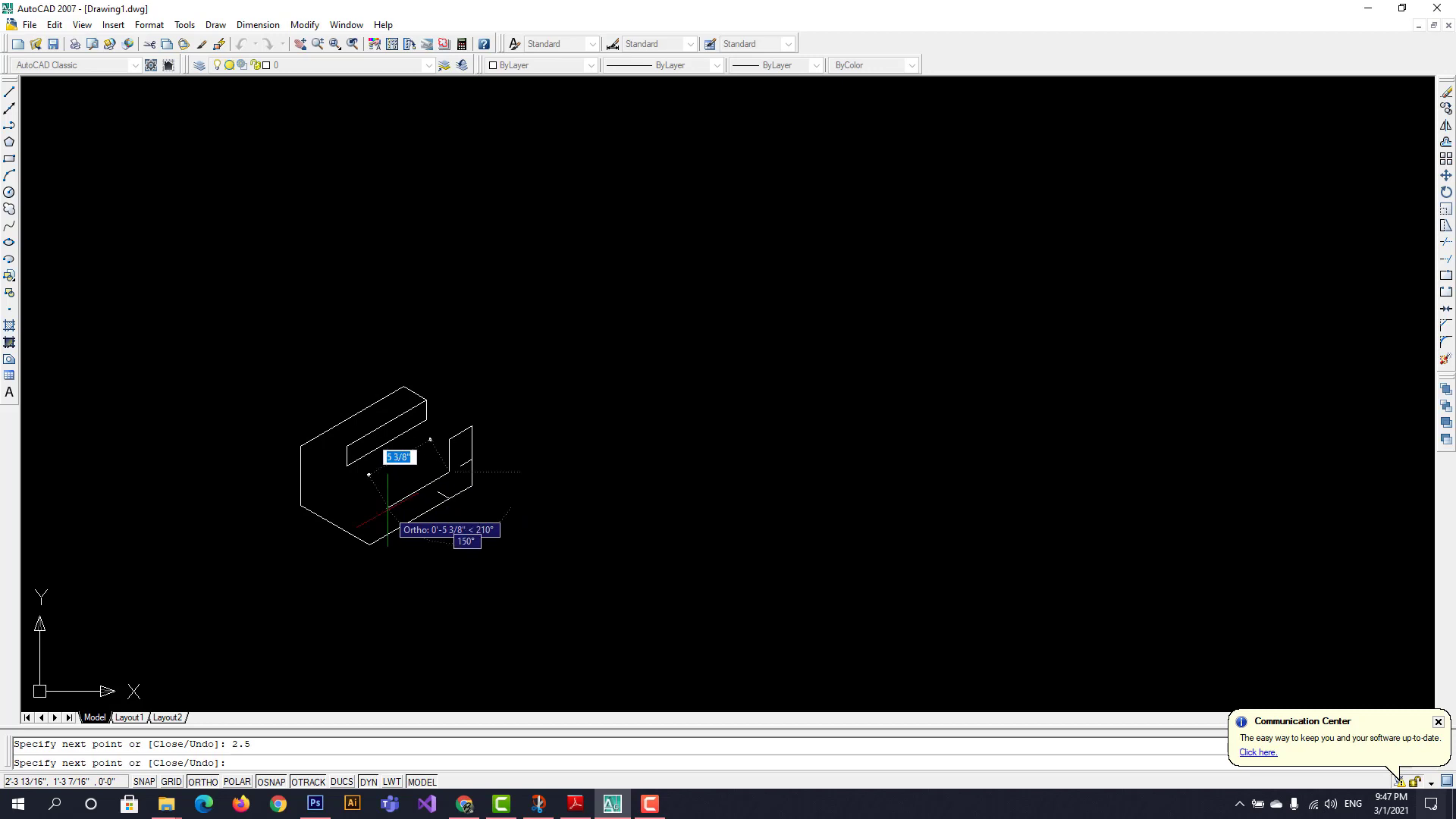
text(7)
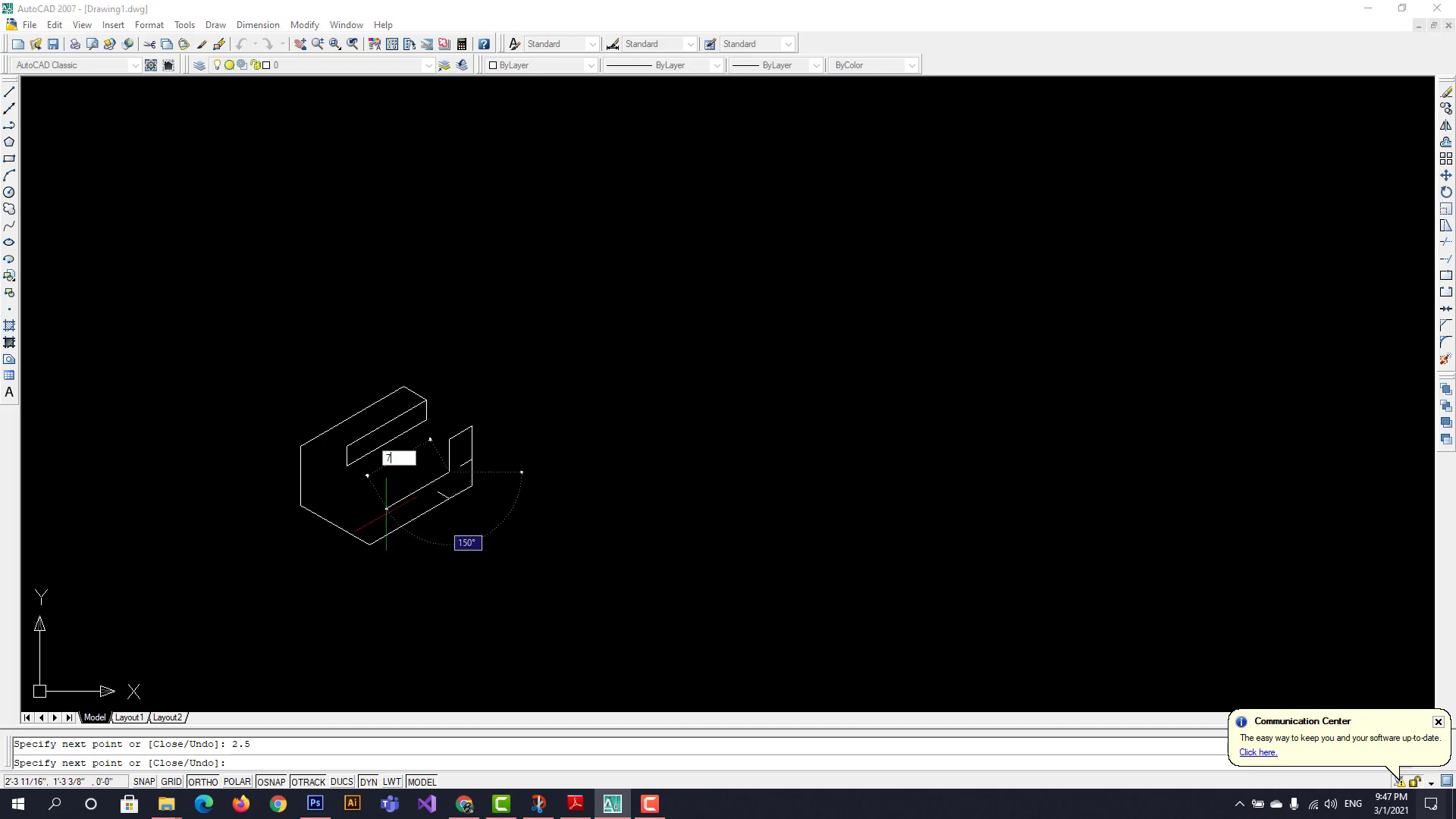
key(Return)
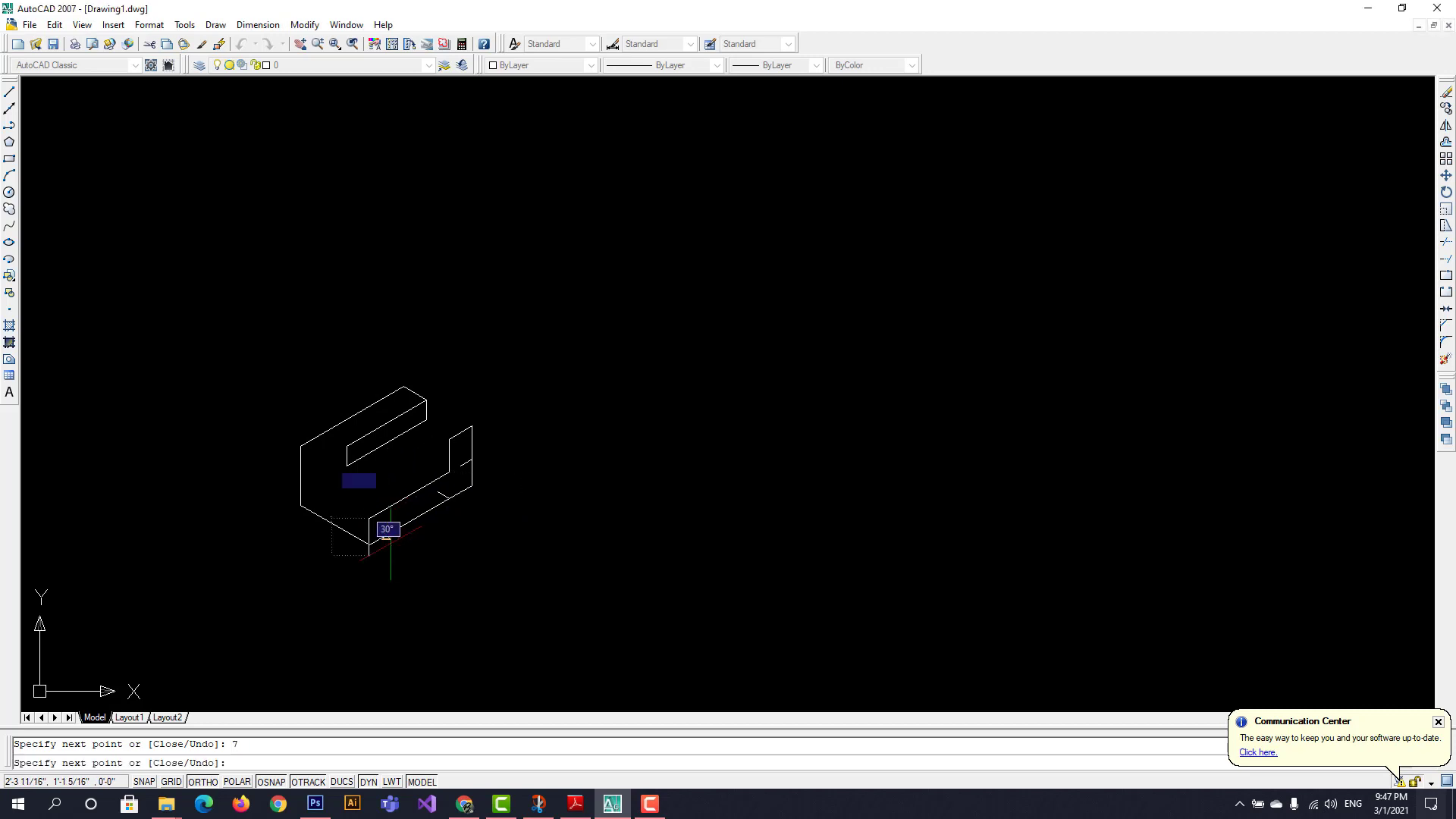
Close the side face with a 2-unit line straight down to the front bottom corner and end the line
text(2)
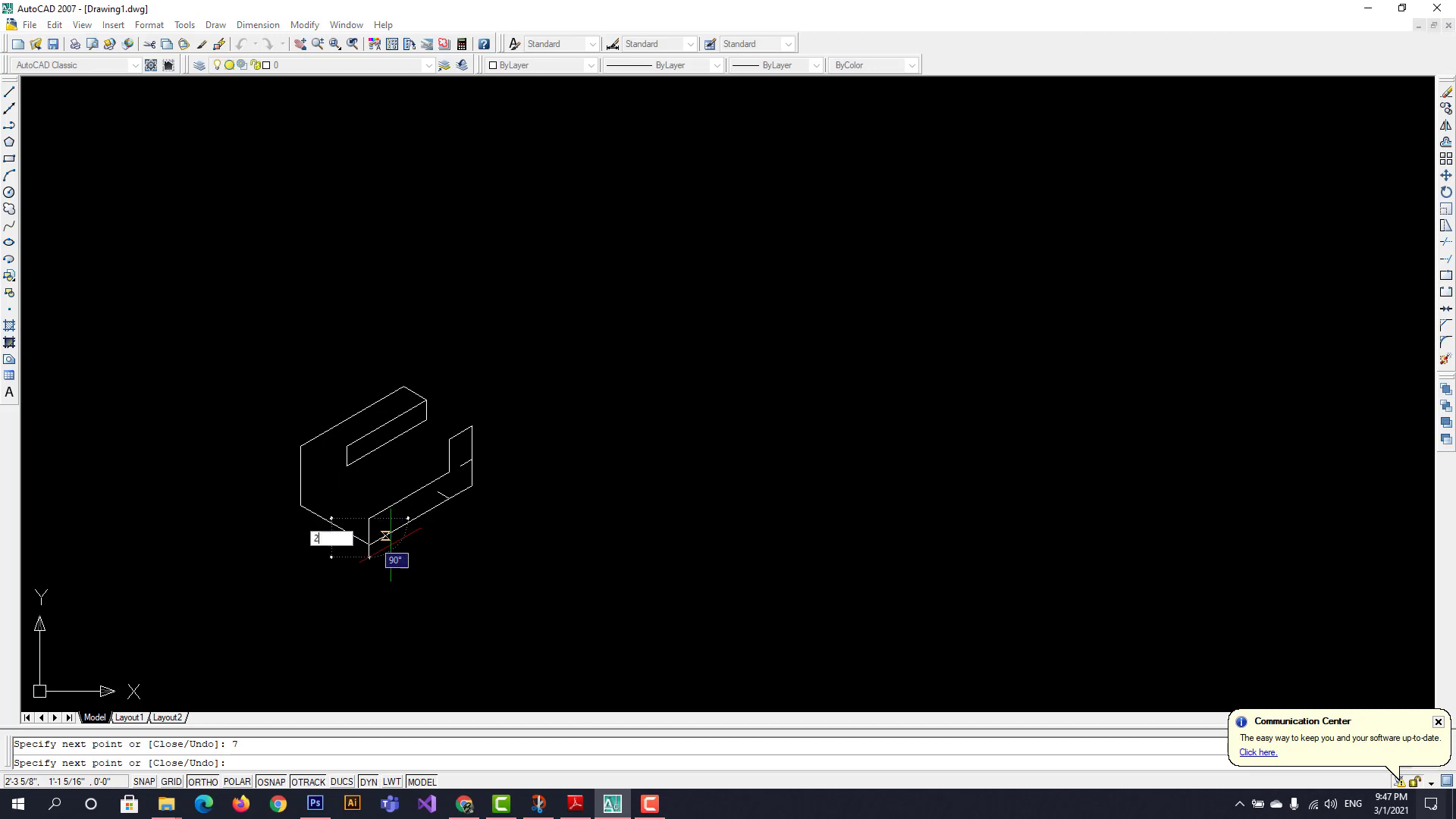
key(Return)
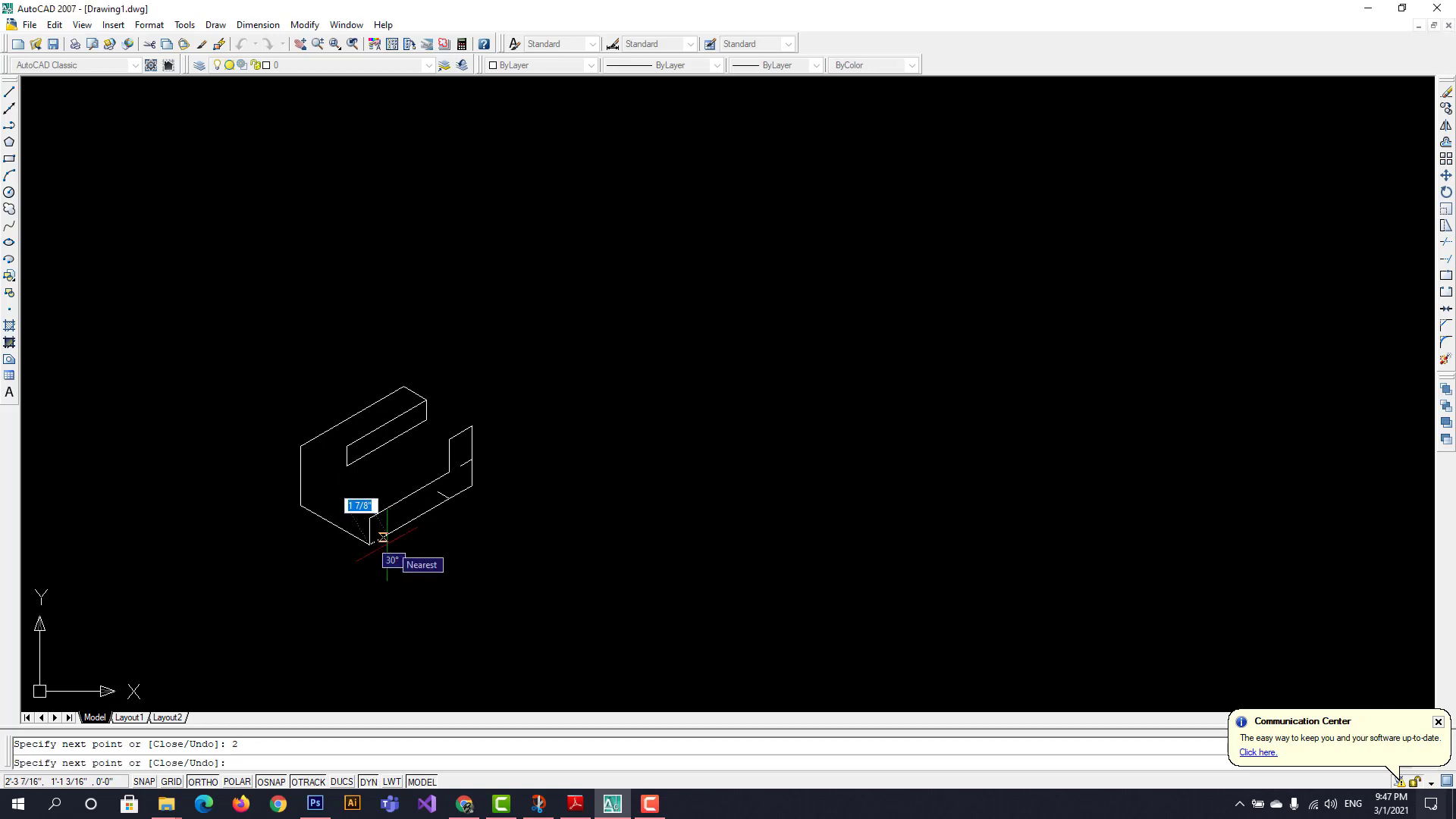
key(Escape)
scroll(386, 543, up, 8)
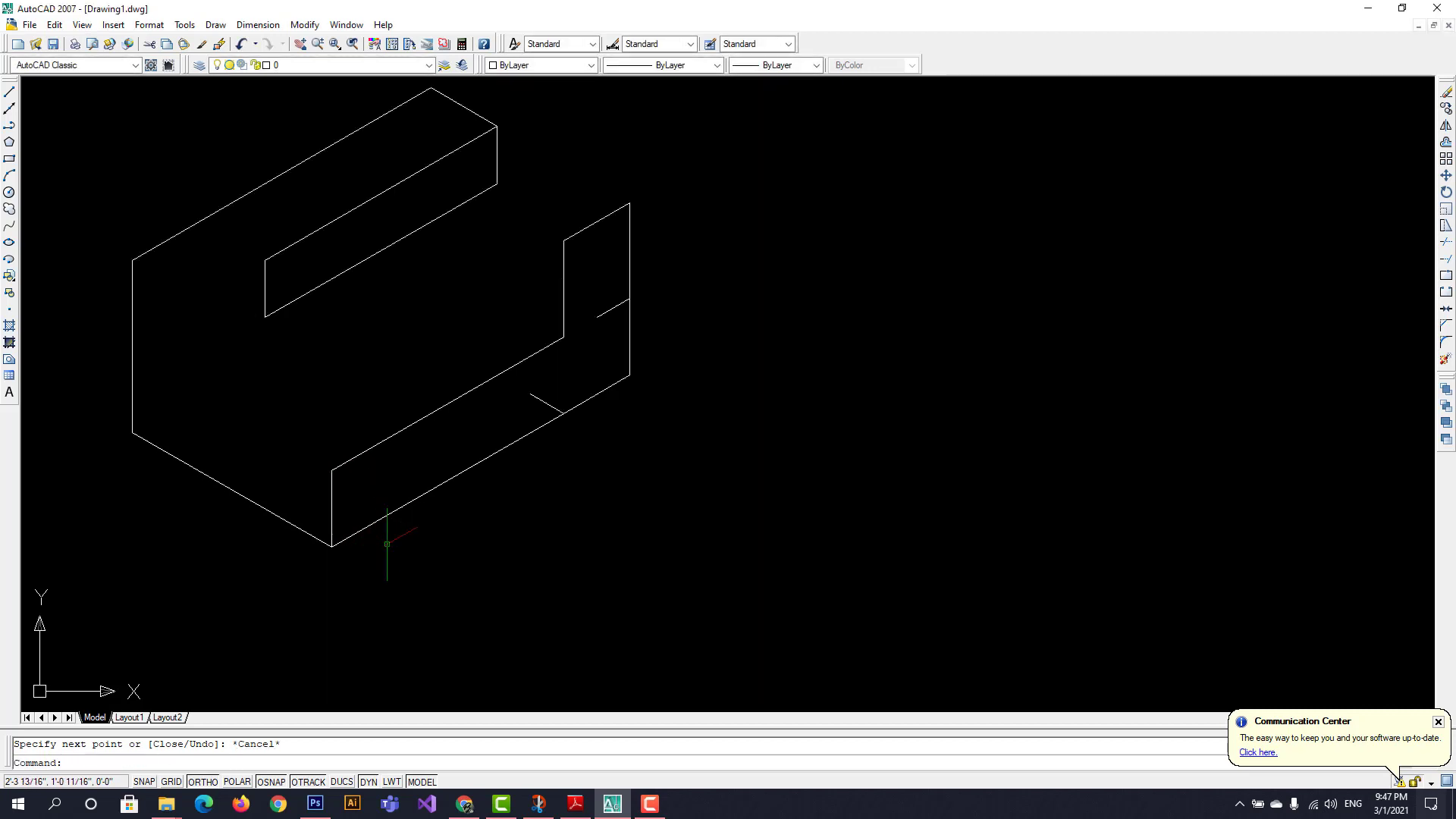
Check the Example 3.2 drawing in Adobe Reader and, back in AutoCAD, draw a 2-unit top edge at 150° from the top of the back vertical
scroll(387, 544, down, 4)
scroll(386, 544, up, 2)
scroll(386, 544, down, 2)
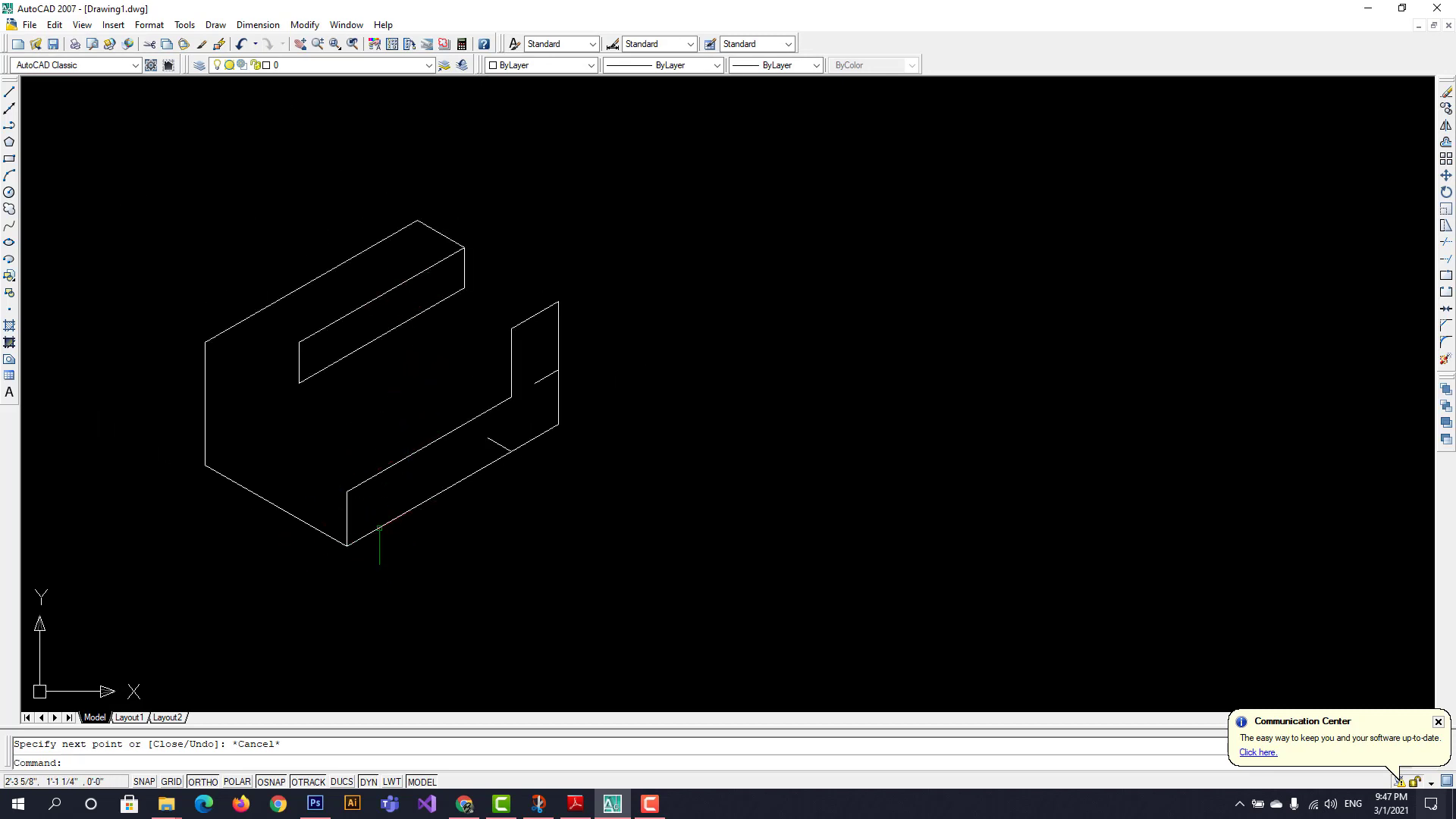
click(584, 807)
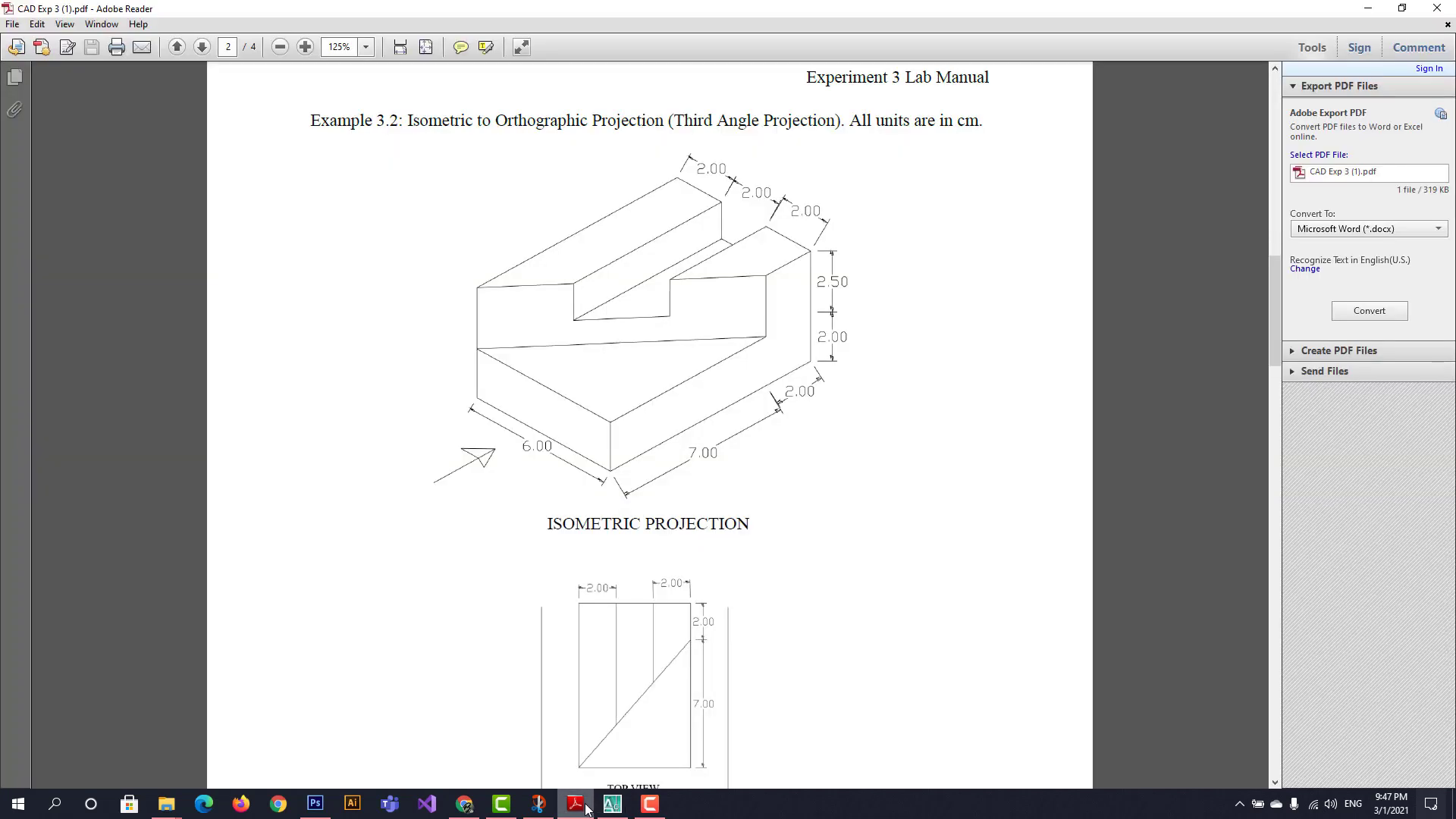
click(611, 805)
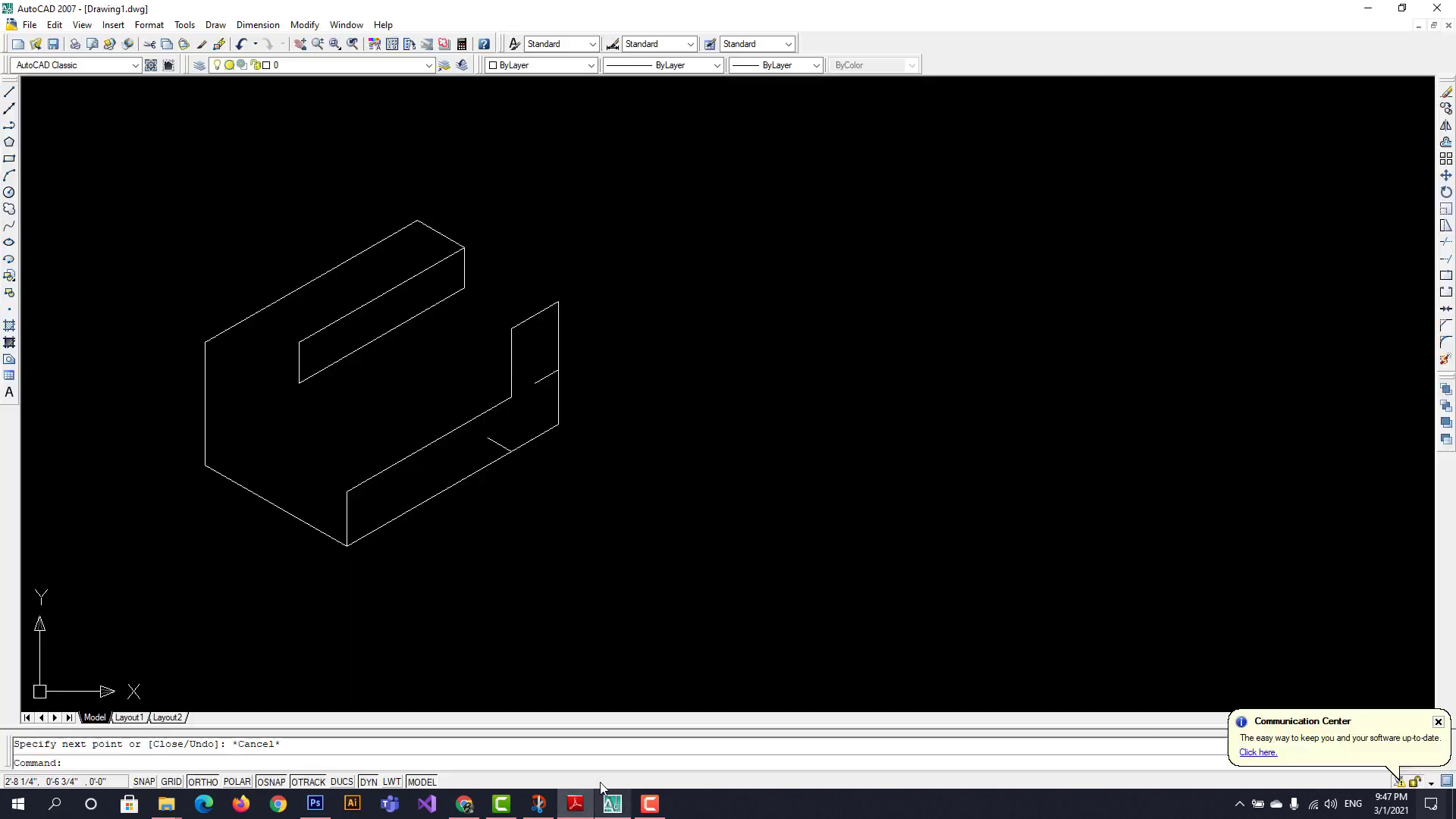
click(10, 91)
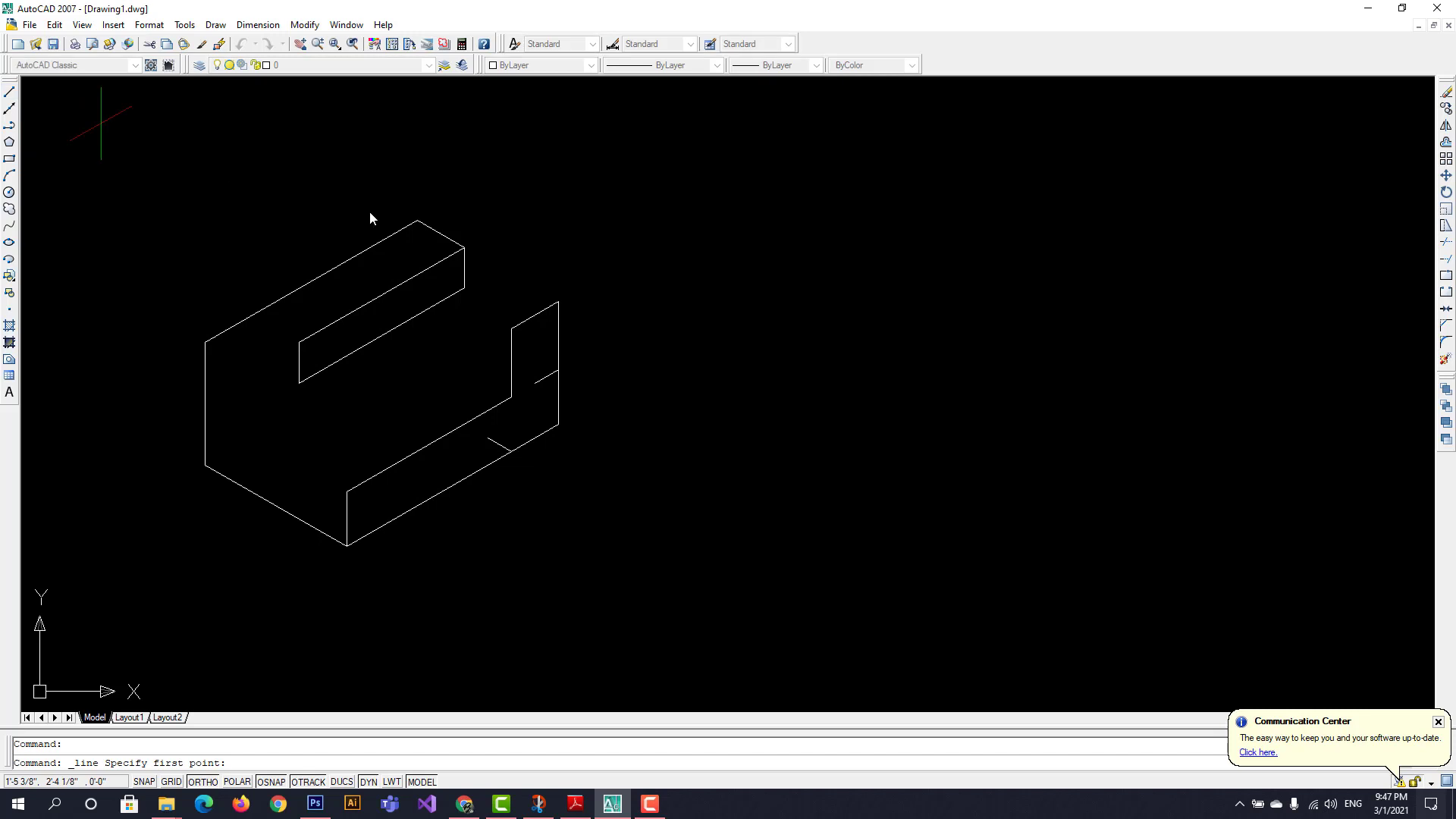
click(558, 301)
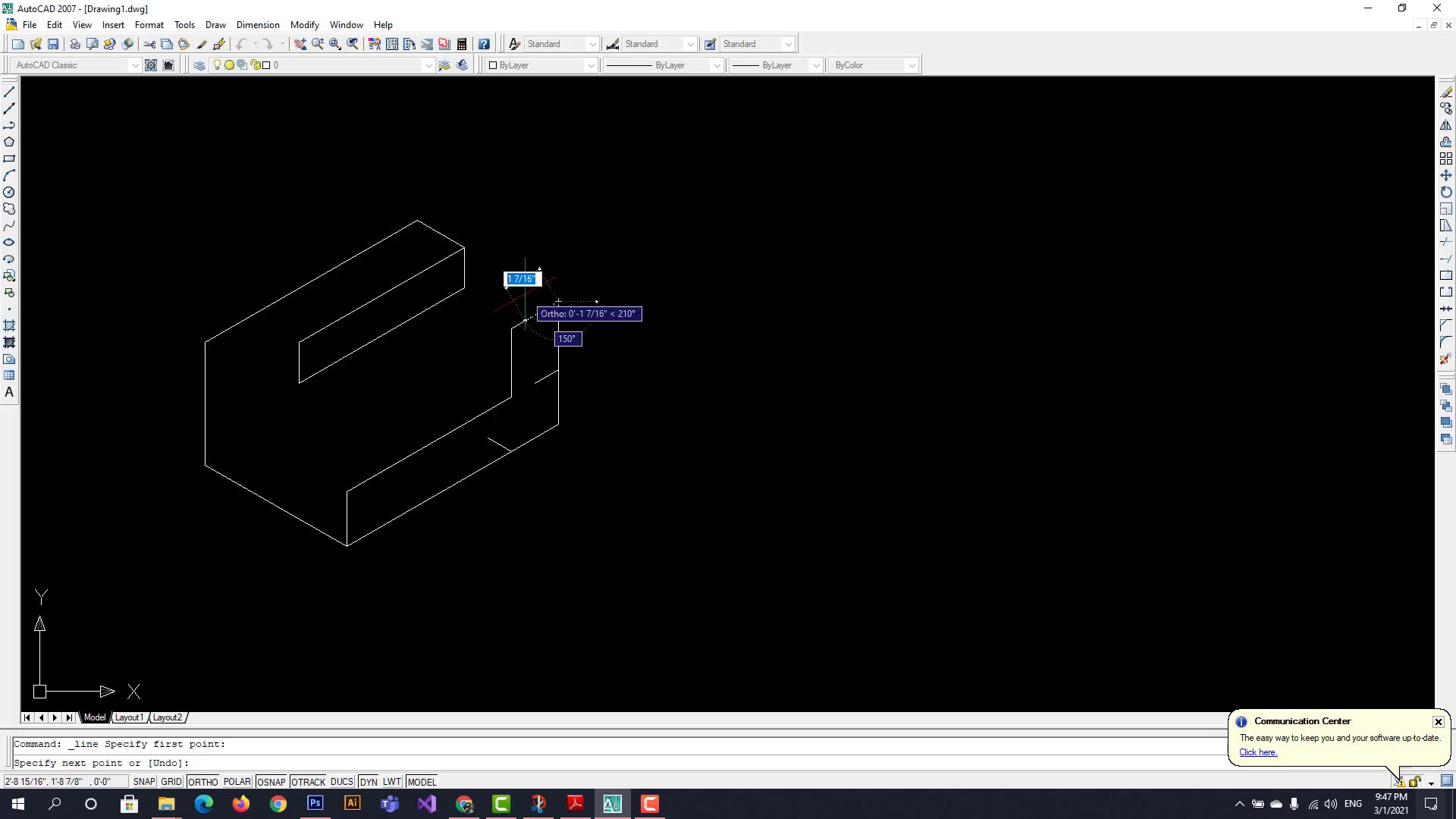
key(F5)
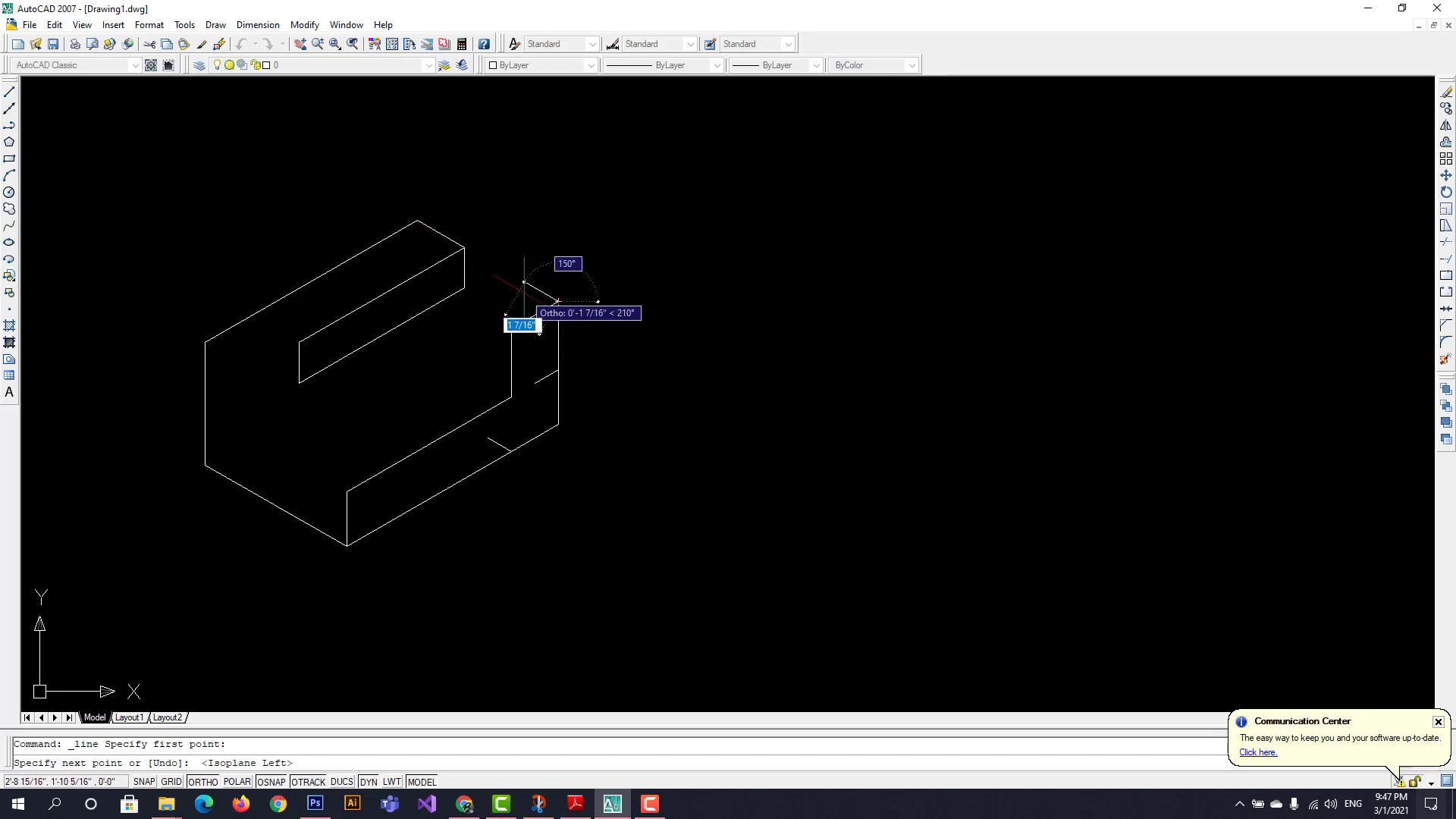
text(2)
key(Return)
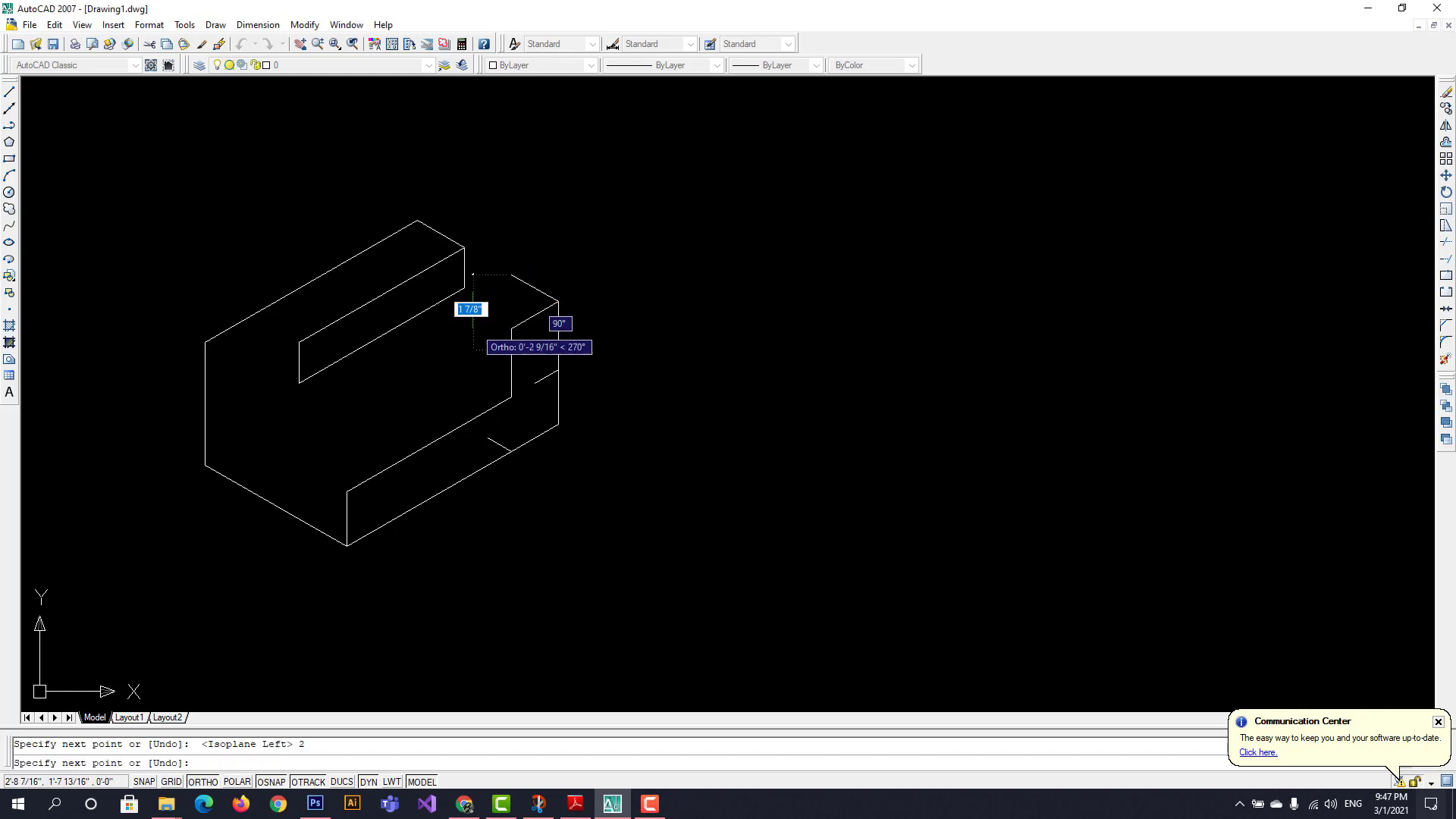
Continue from the end of the 2-unit top edge with a 4-unit edge at 210° along the slot and end the line
key(F5)
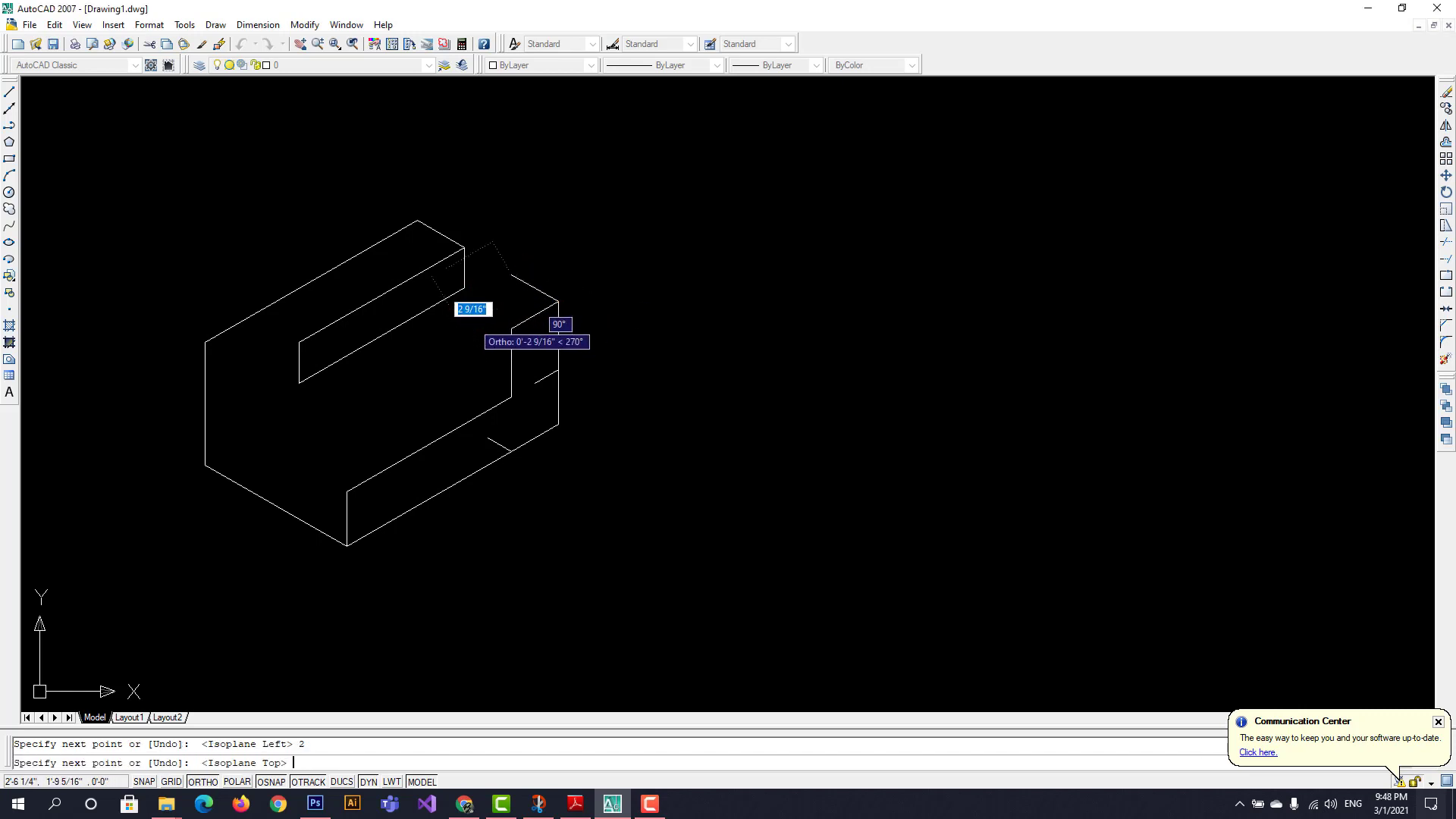
text(4)
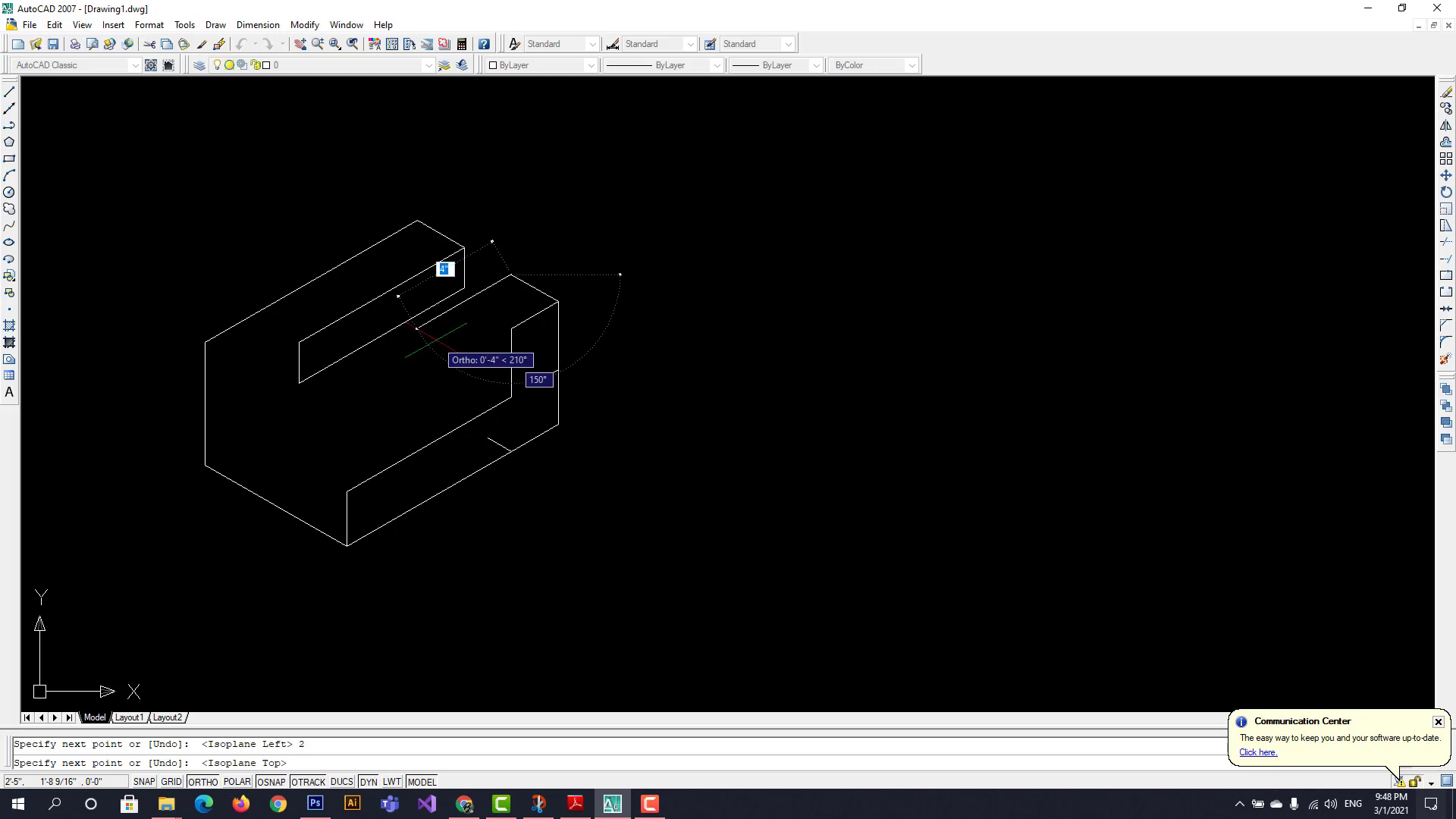
text(4)
key(Return)
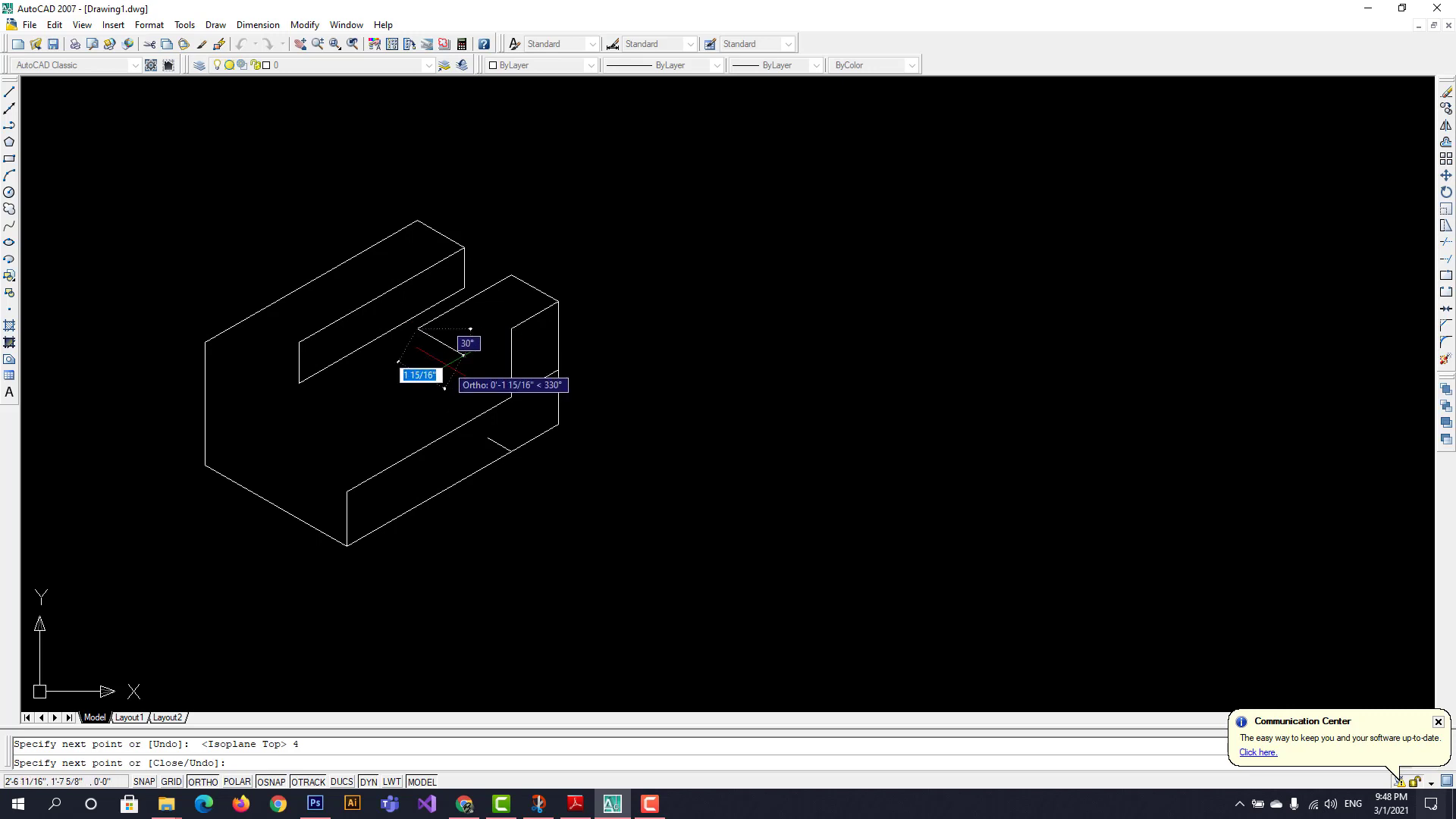
key(Escape)
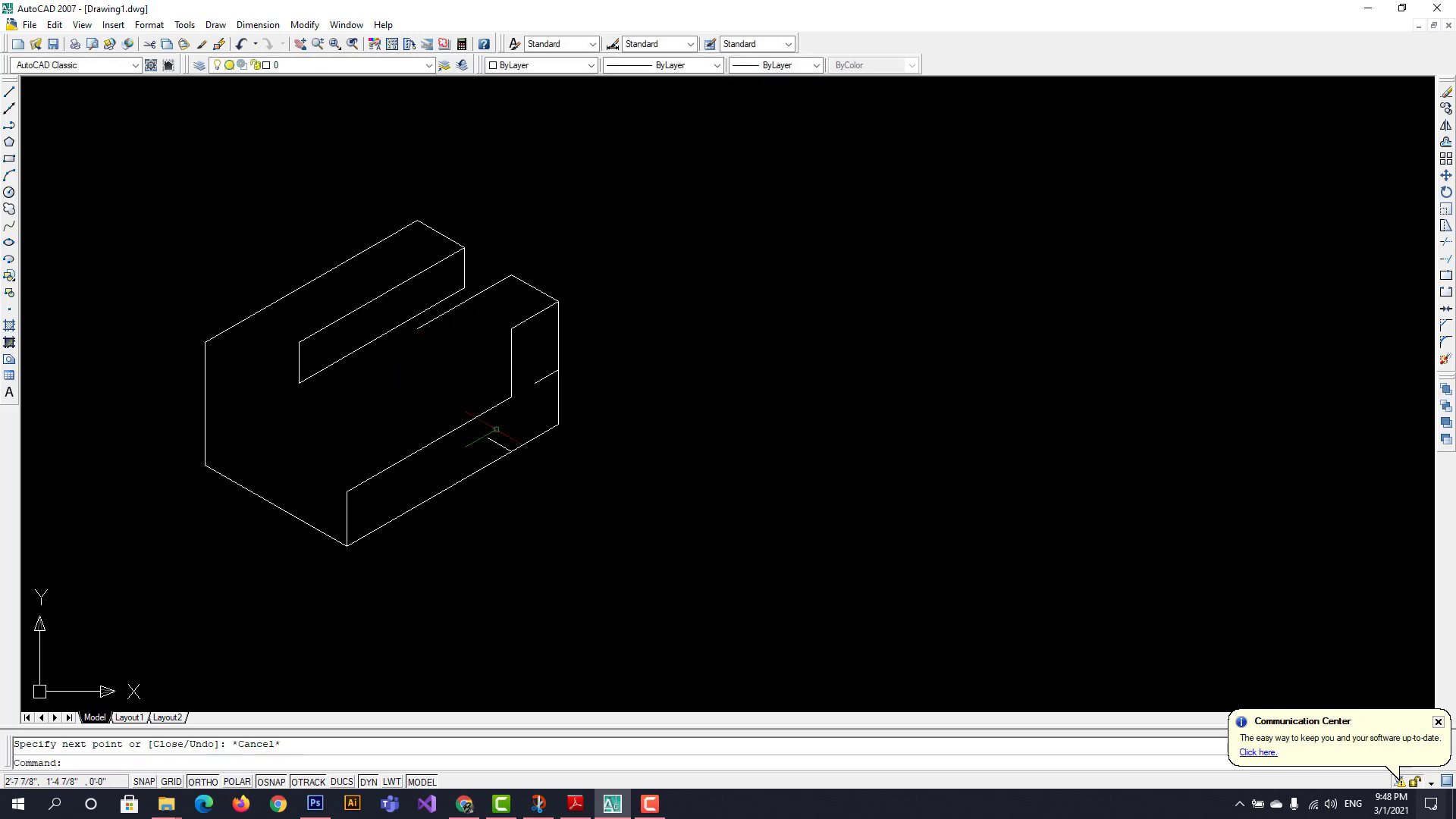
Consult the reference PDF and draw a 1.5-unit line straight down from the front end of the 4-unit slot edge in AutoCAD
click(577, 805)
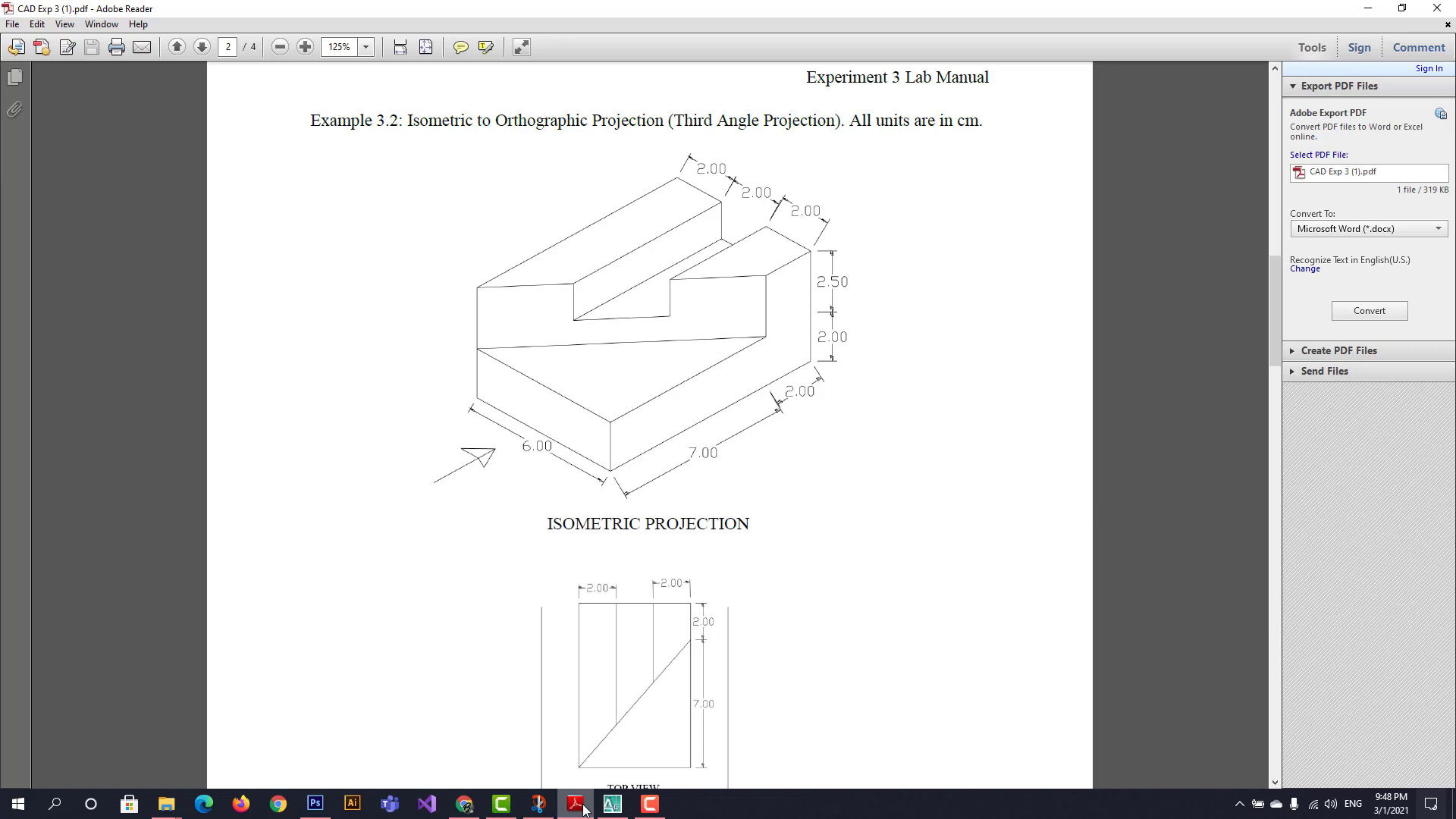
click(613, 805)
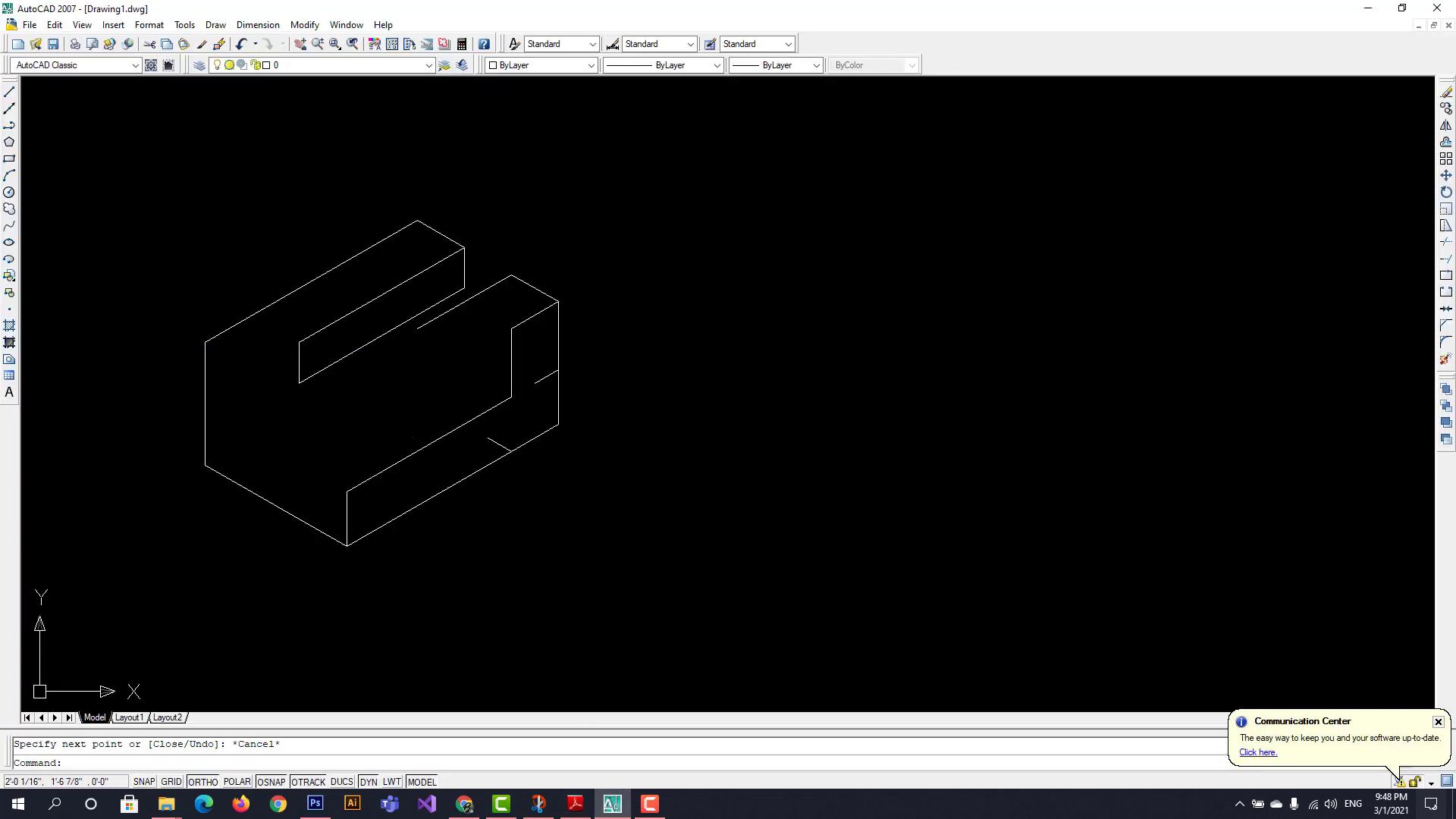
click(11, 91)
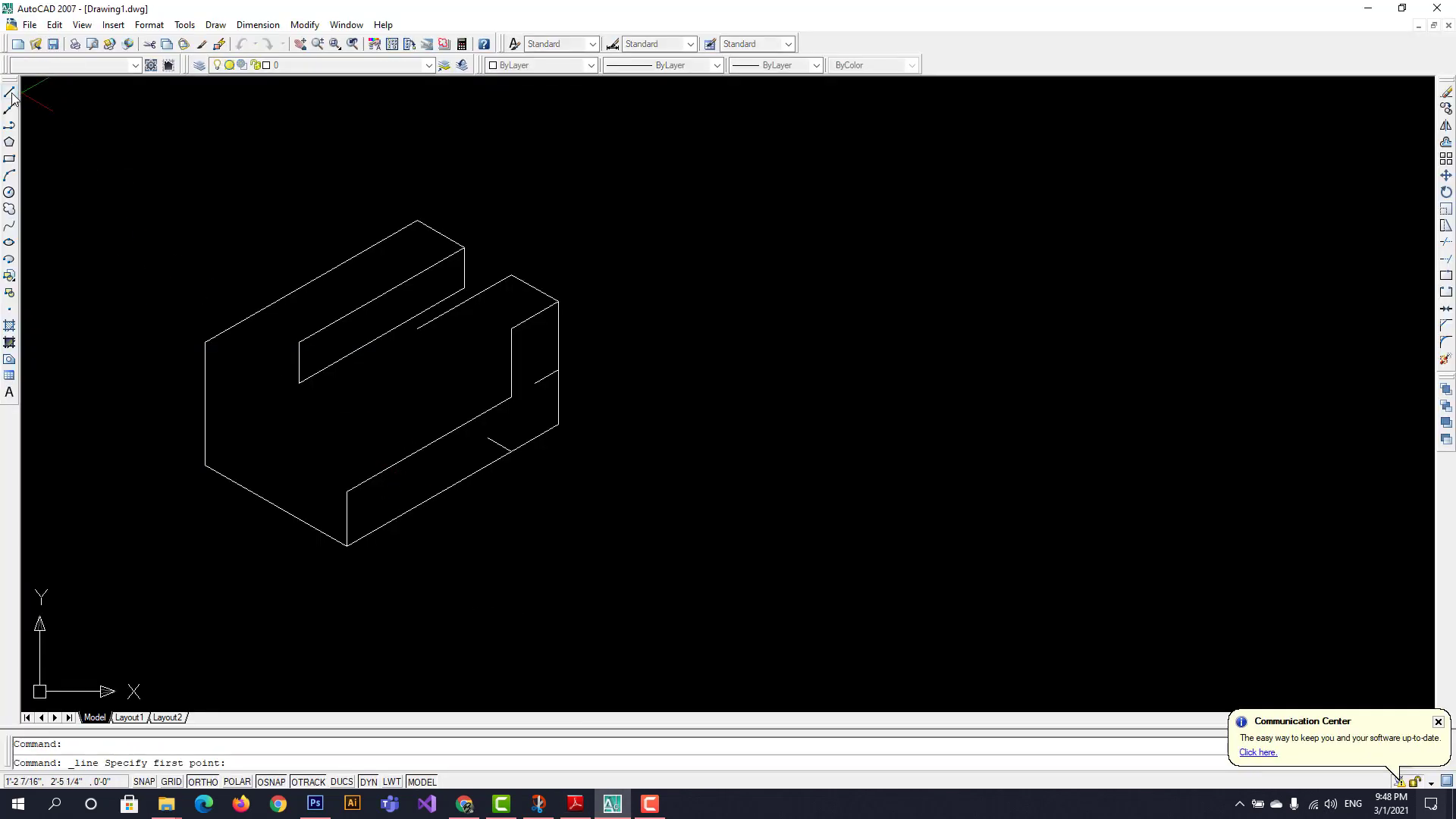
click(417, 329)
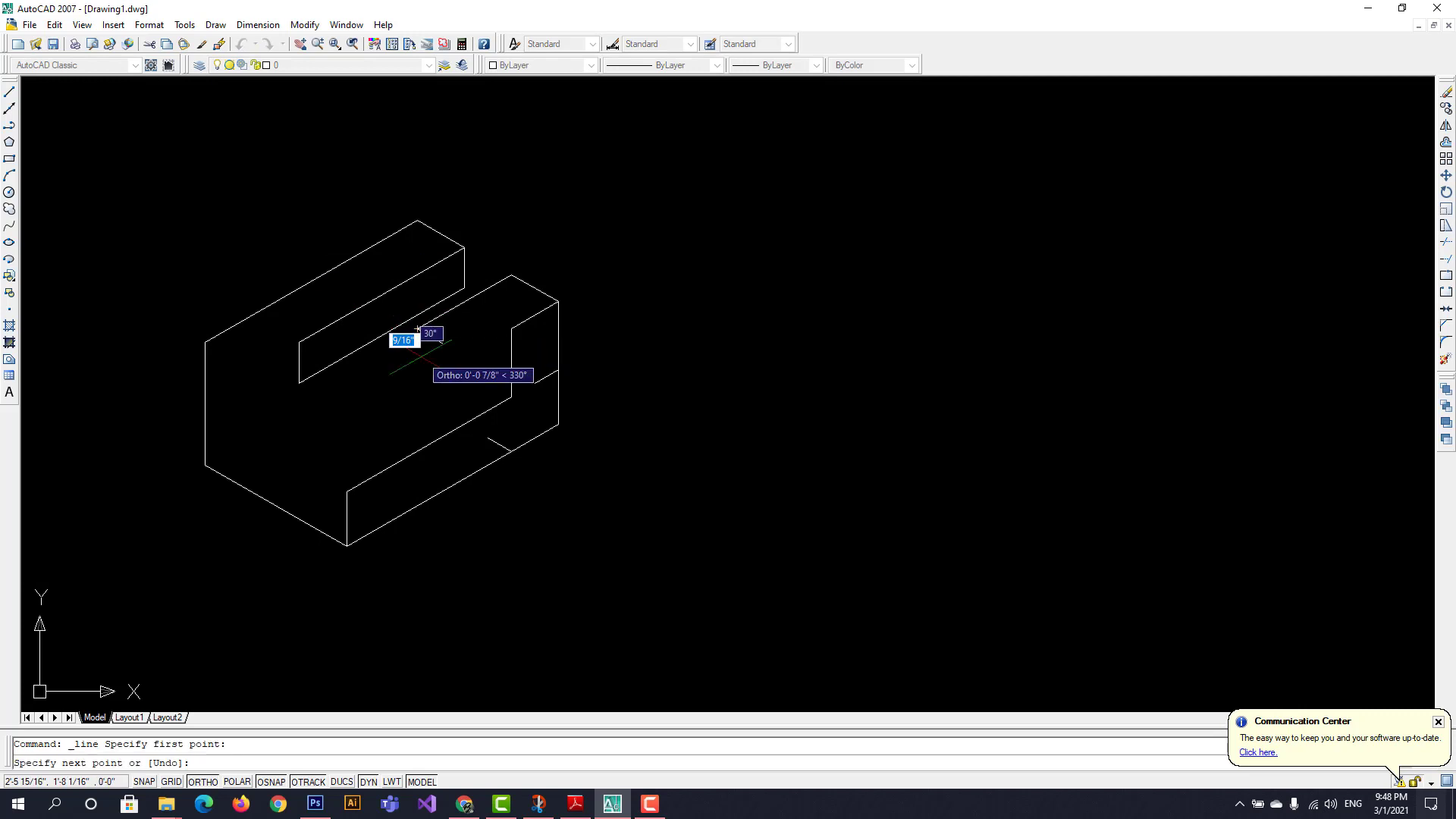
key(F5)
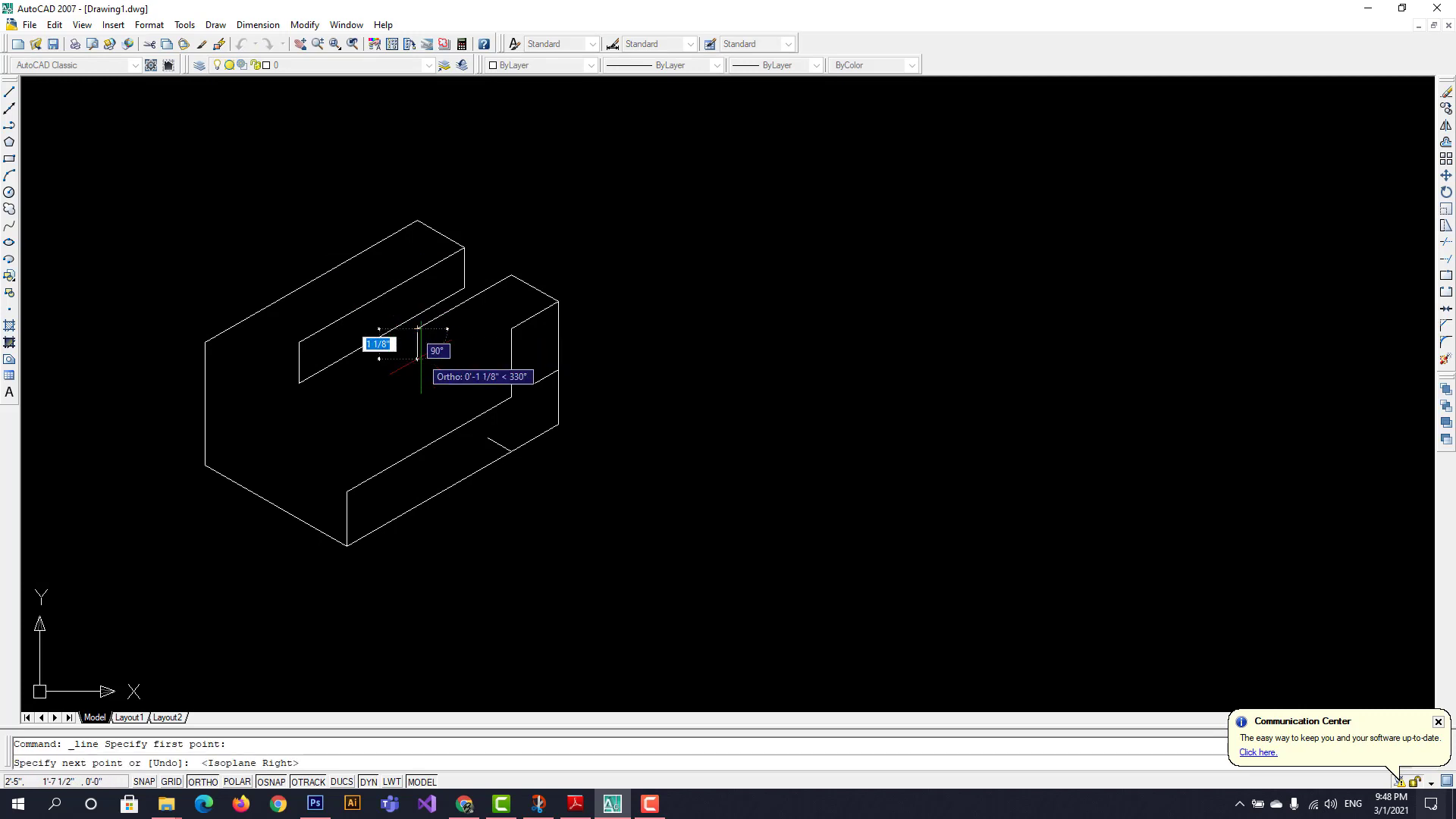
text(1.5)
key(Return)
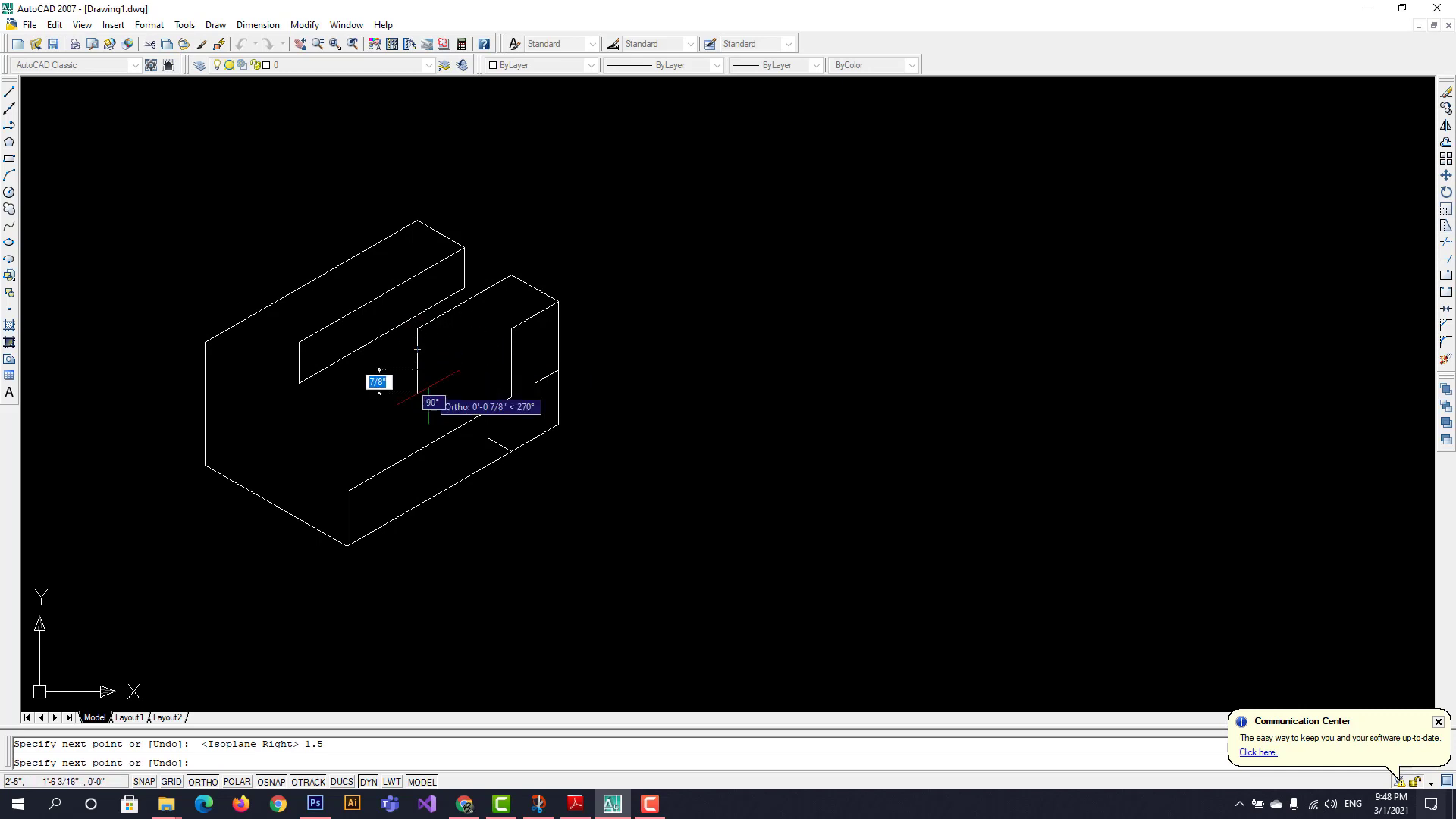
key(Escape)
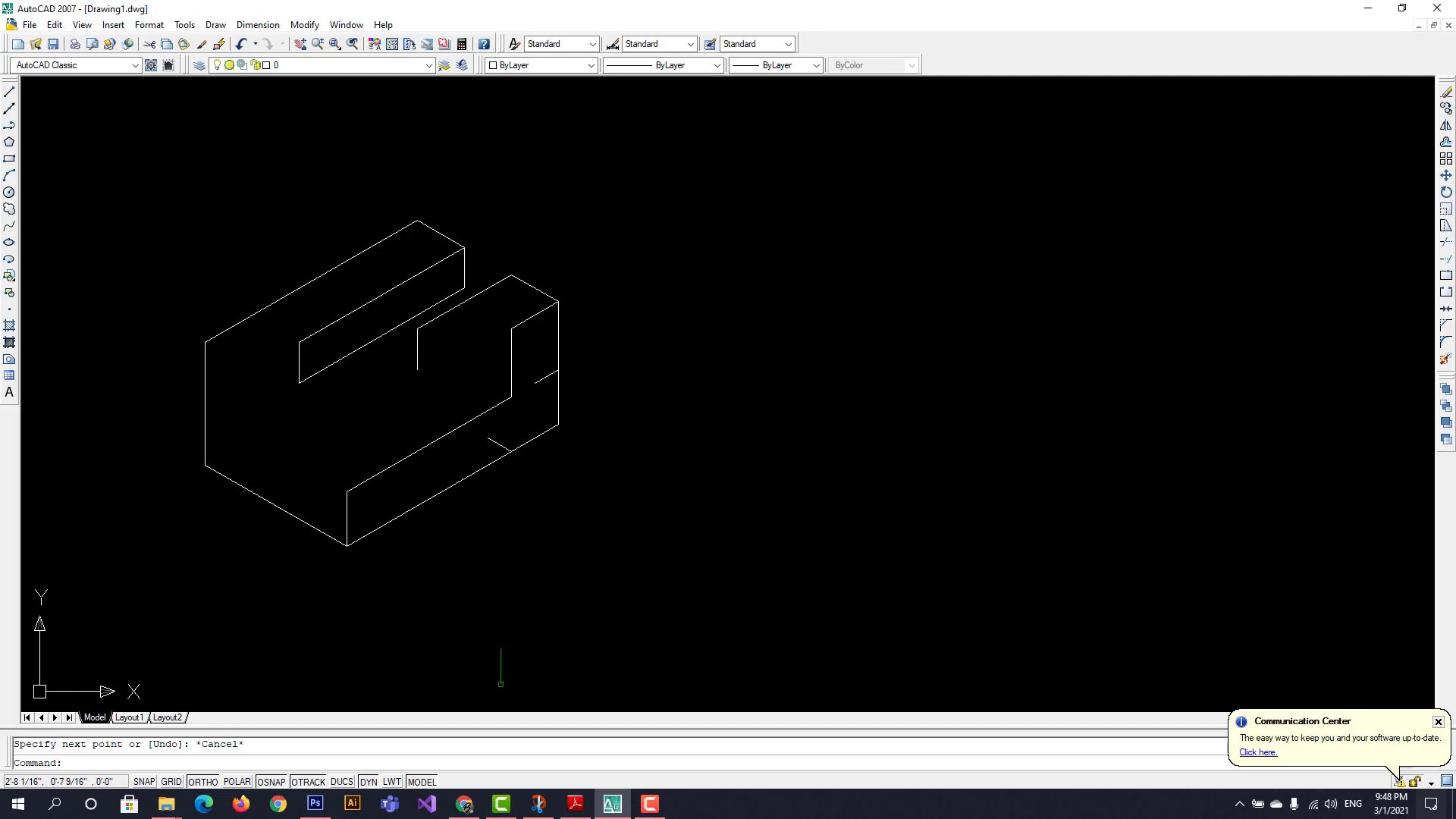
Recheck the PDF and draw the short slot-floor edge in AutoCAD from the foot of the slot's back vertical to the 4-unit top edge
click(572, 803)
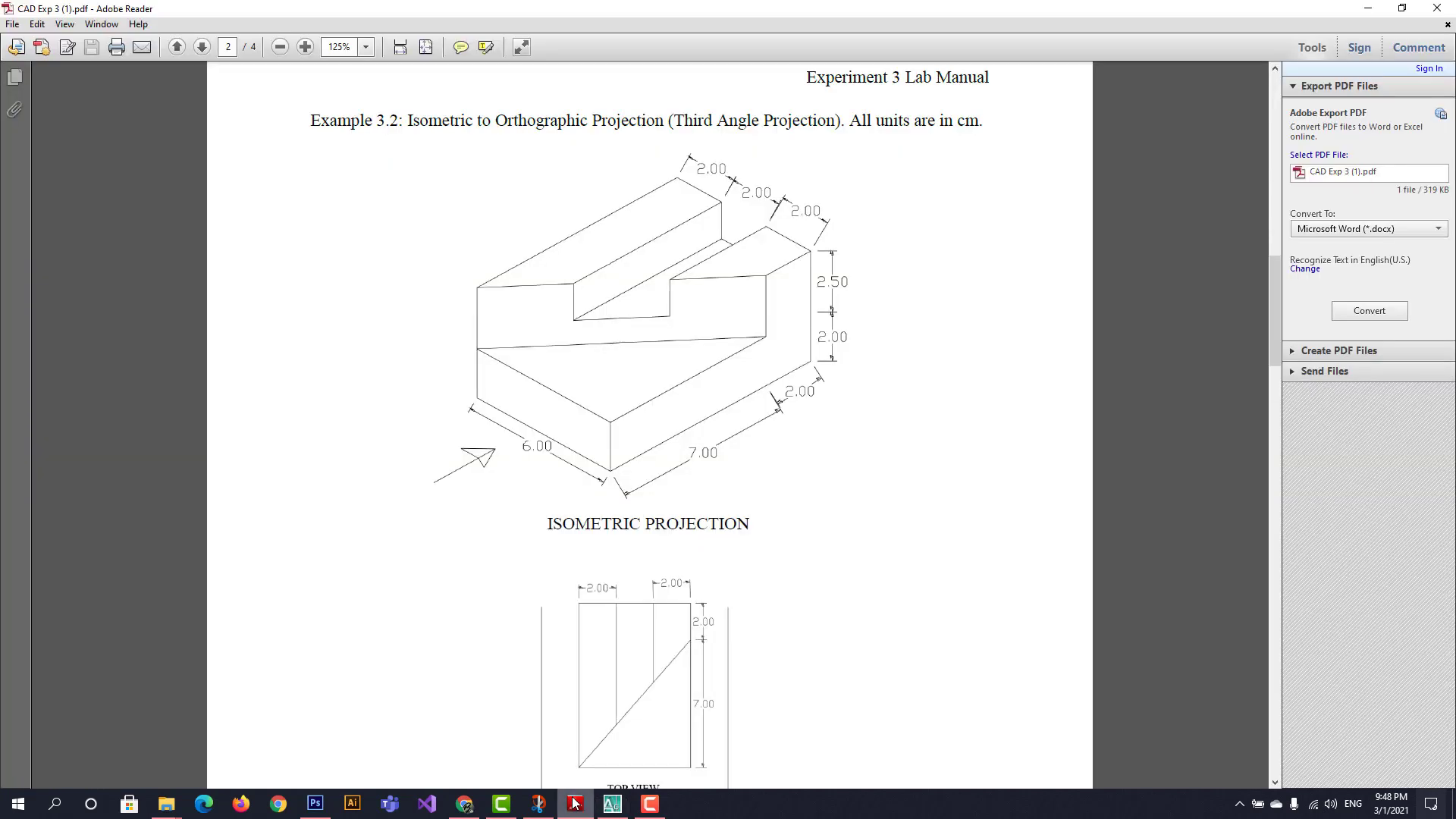
click(574, 803)
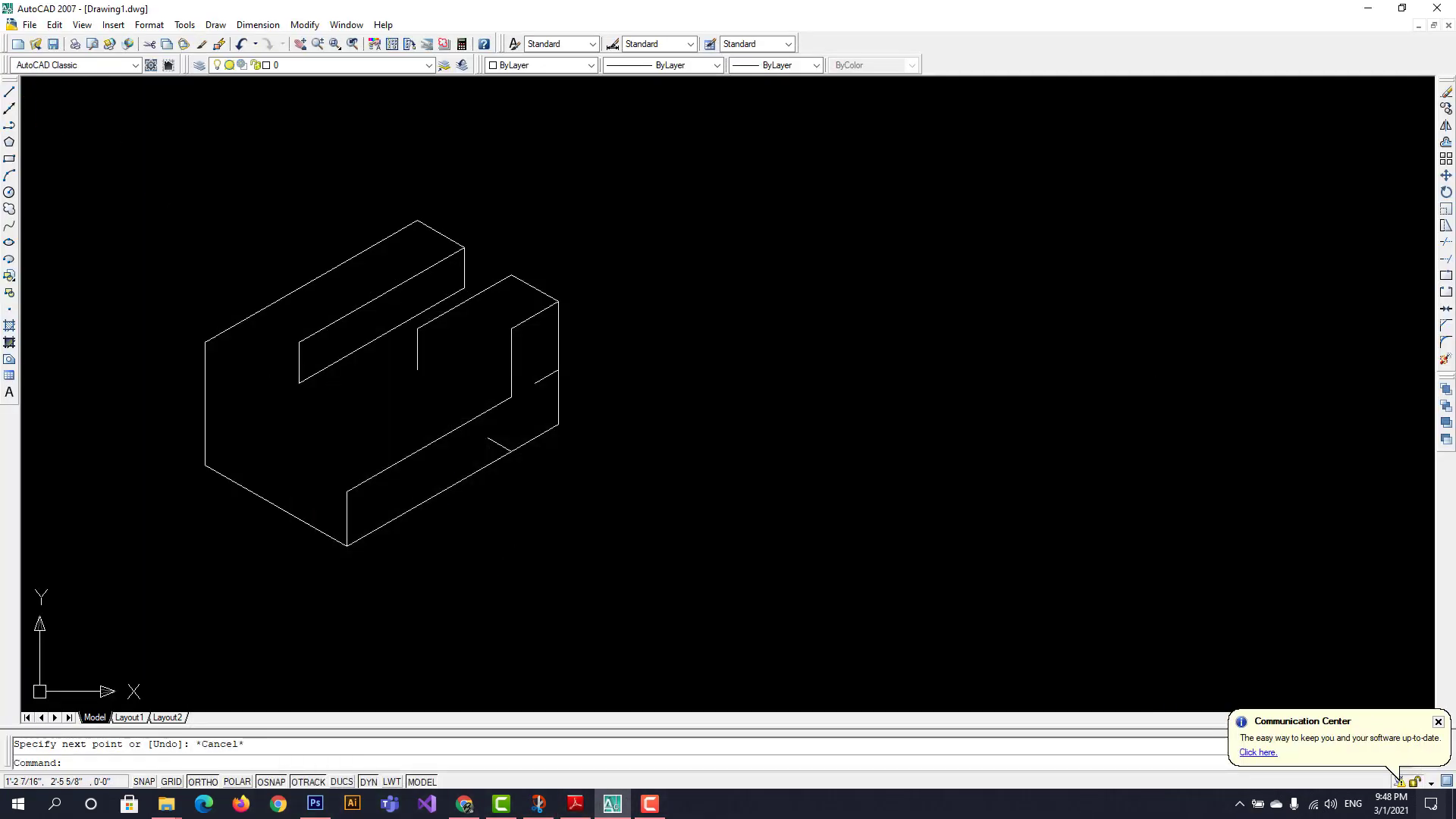
click(11, 91)
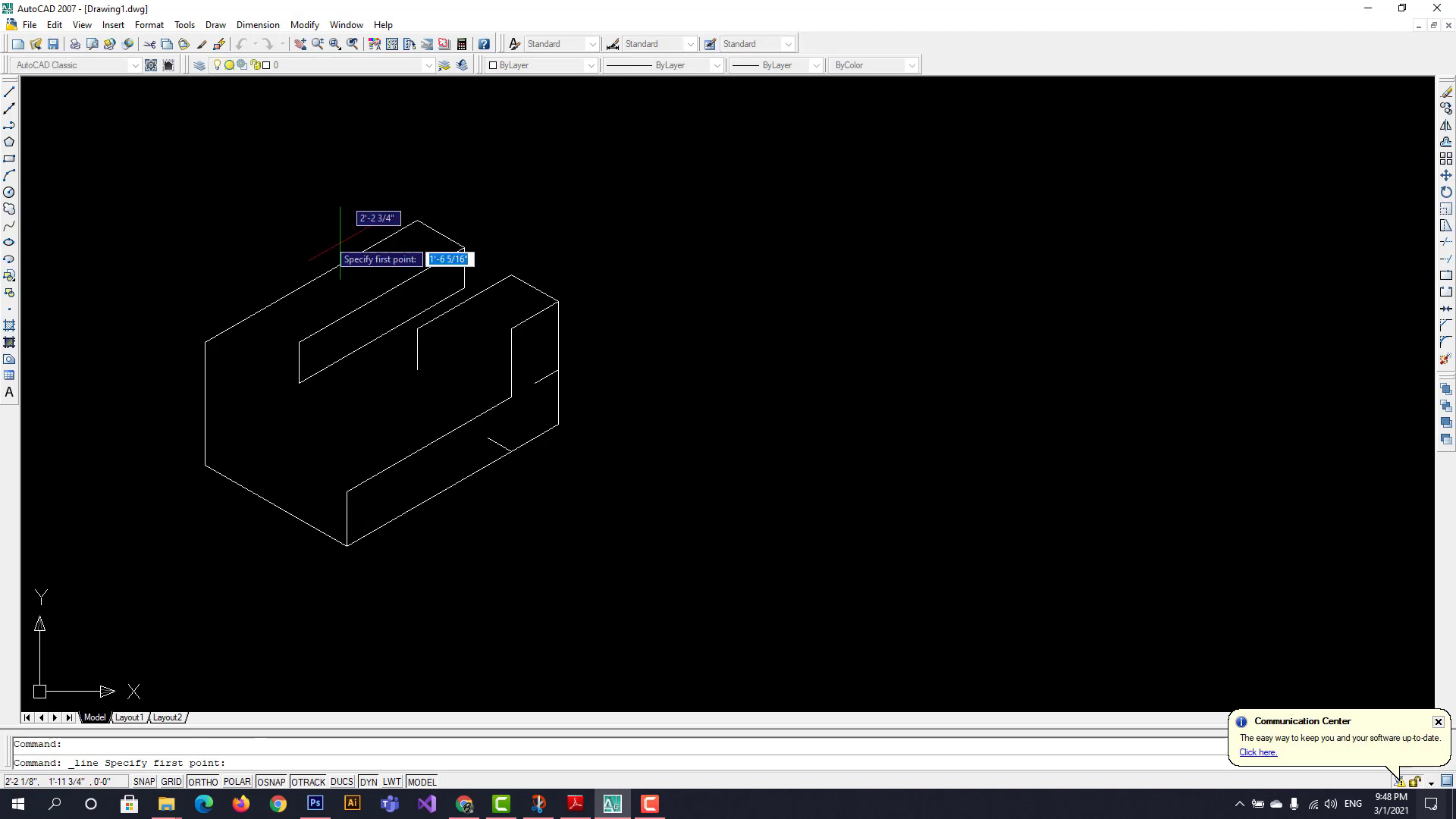
click(464, 288)
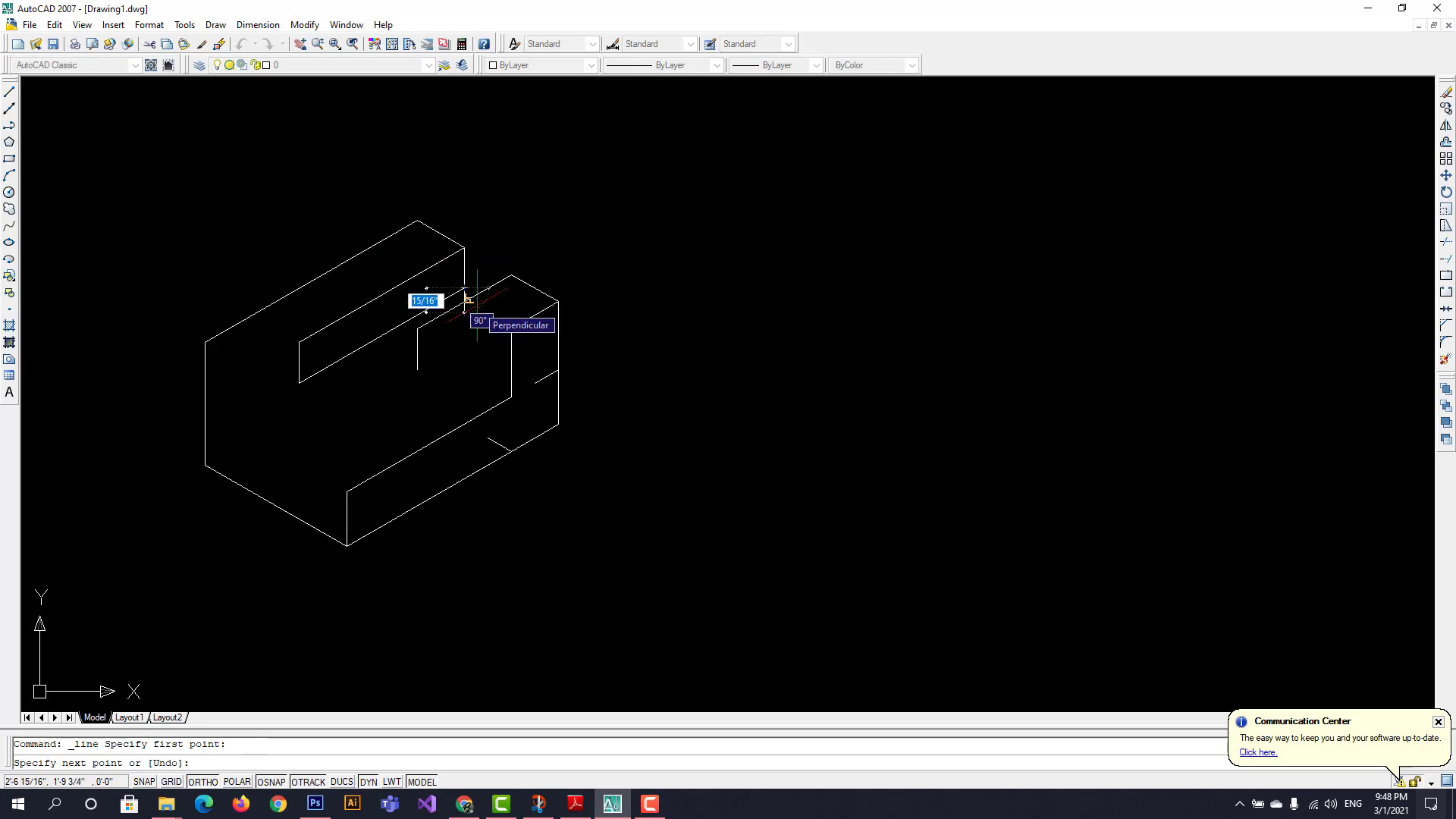
key(F5)
scroll(477, 297, up, 5)
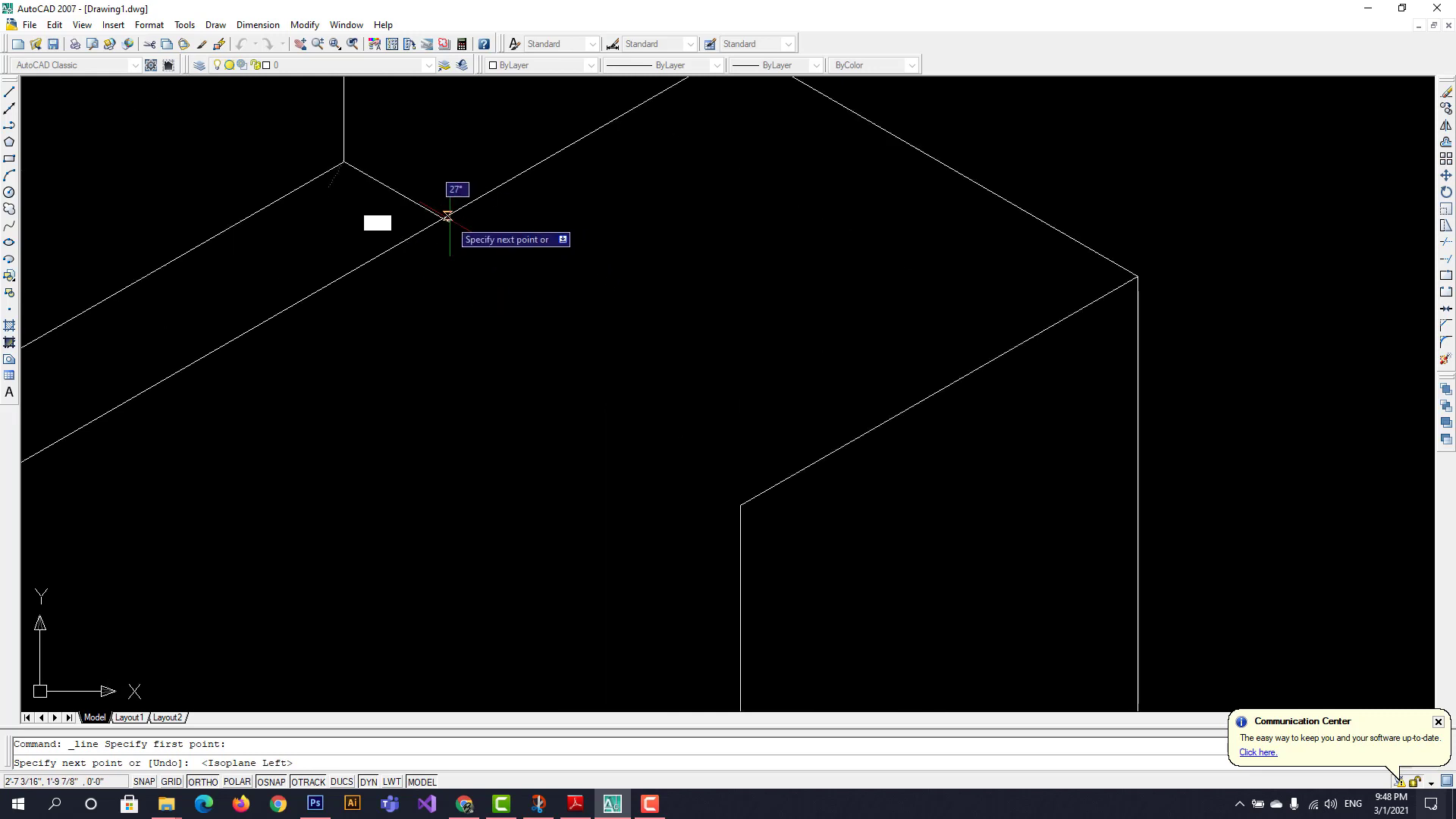
click(444, 217)
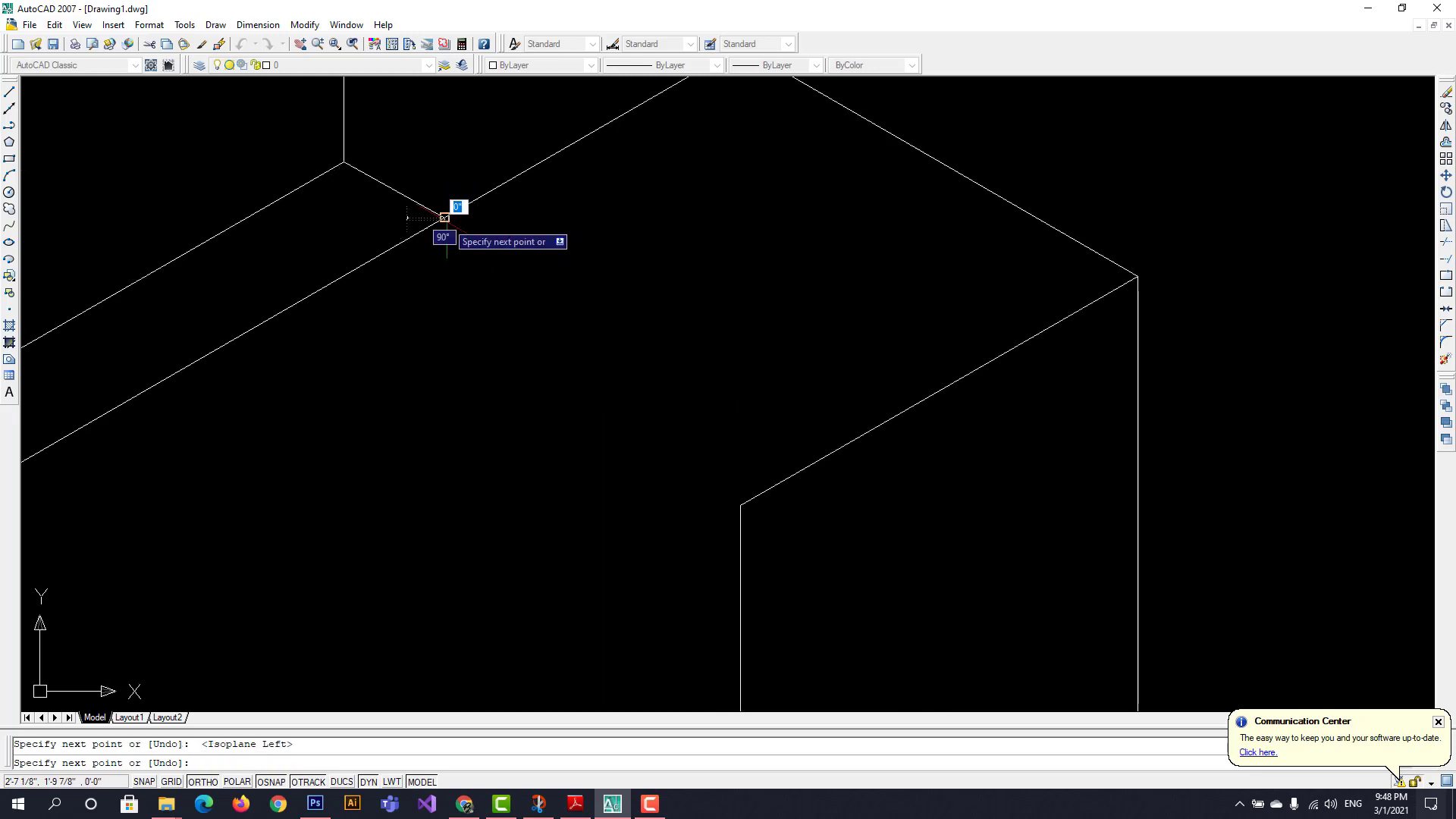
key(Escape)
After rechecking the PDF, draw a 6-unit edge at 150° from the front vertical's top in AutoCAD, then straight down to the block's bottom left corner
scroll(440, 379, down, 6)
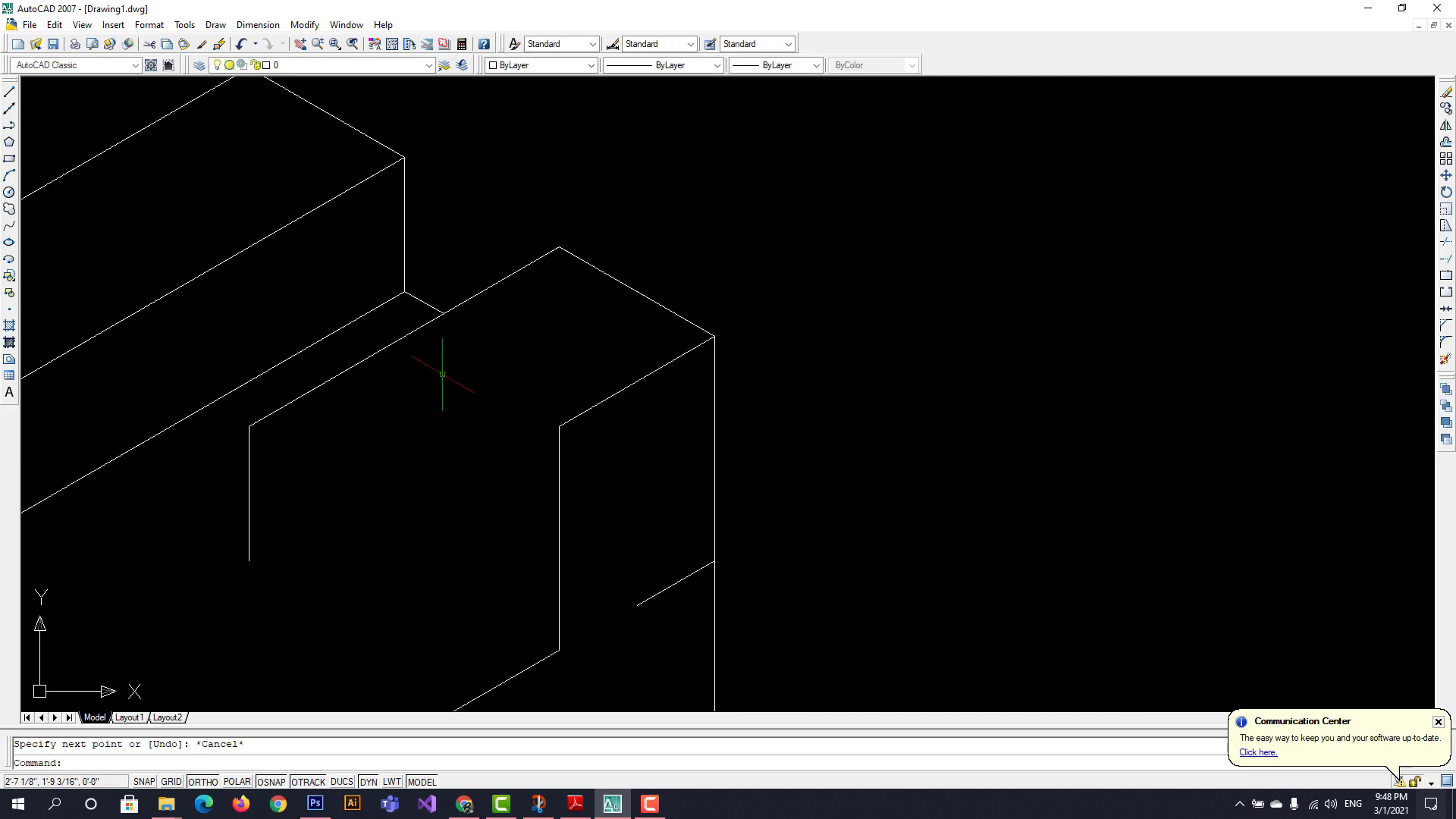
scroll(682, 503, up, 3)
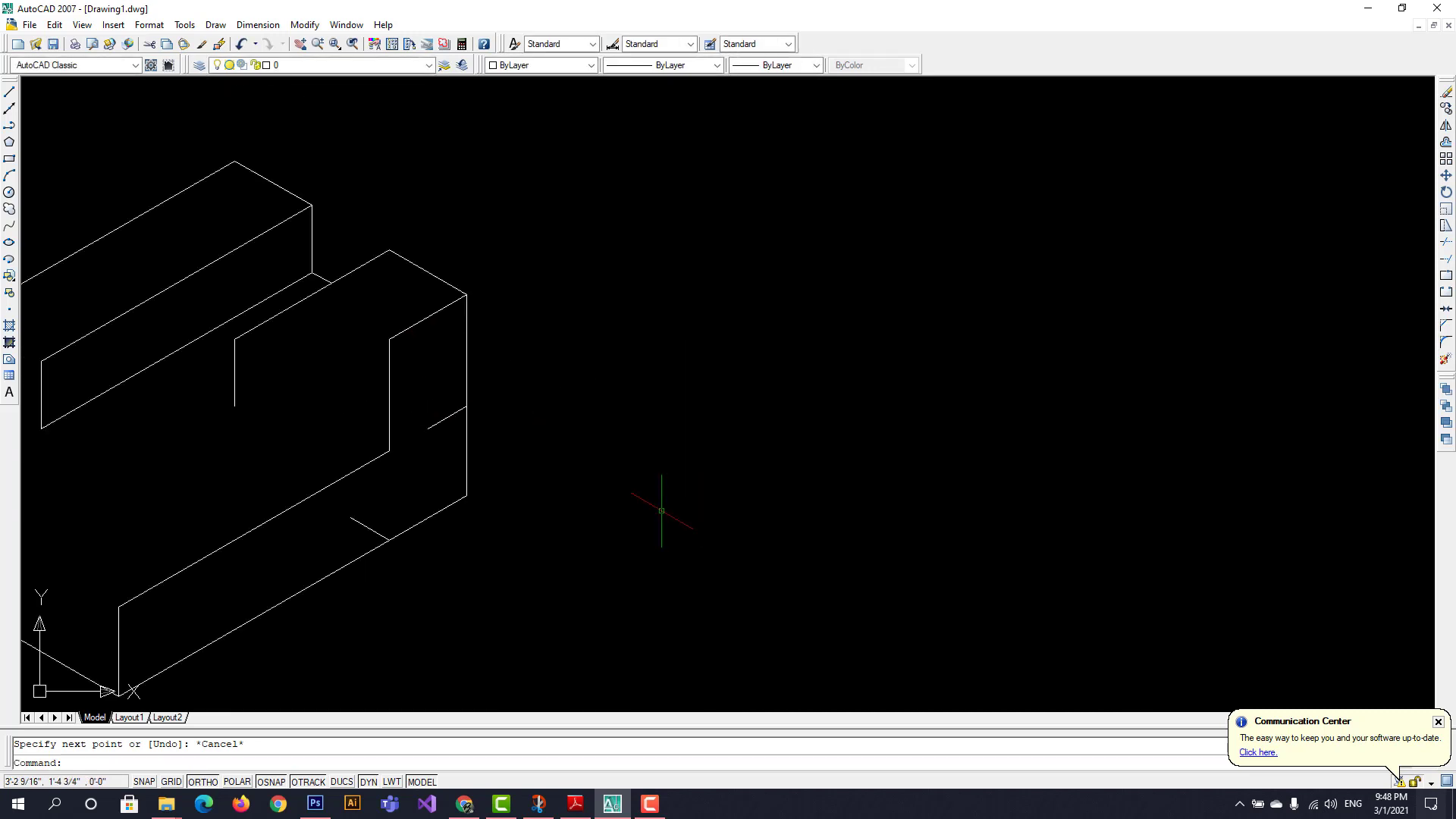
click(300, 44)
drag(793, 306, 1044, 231)
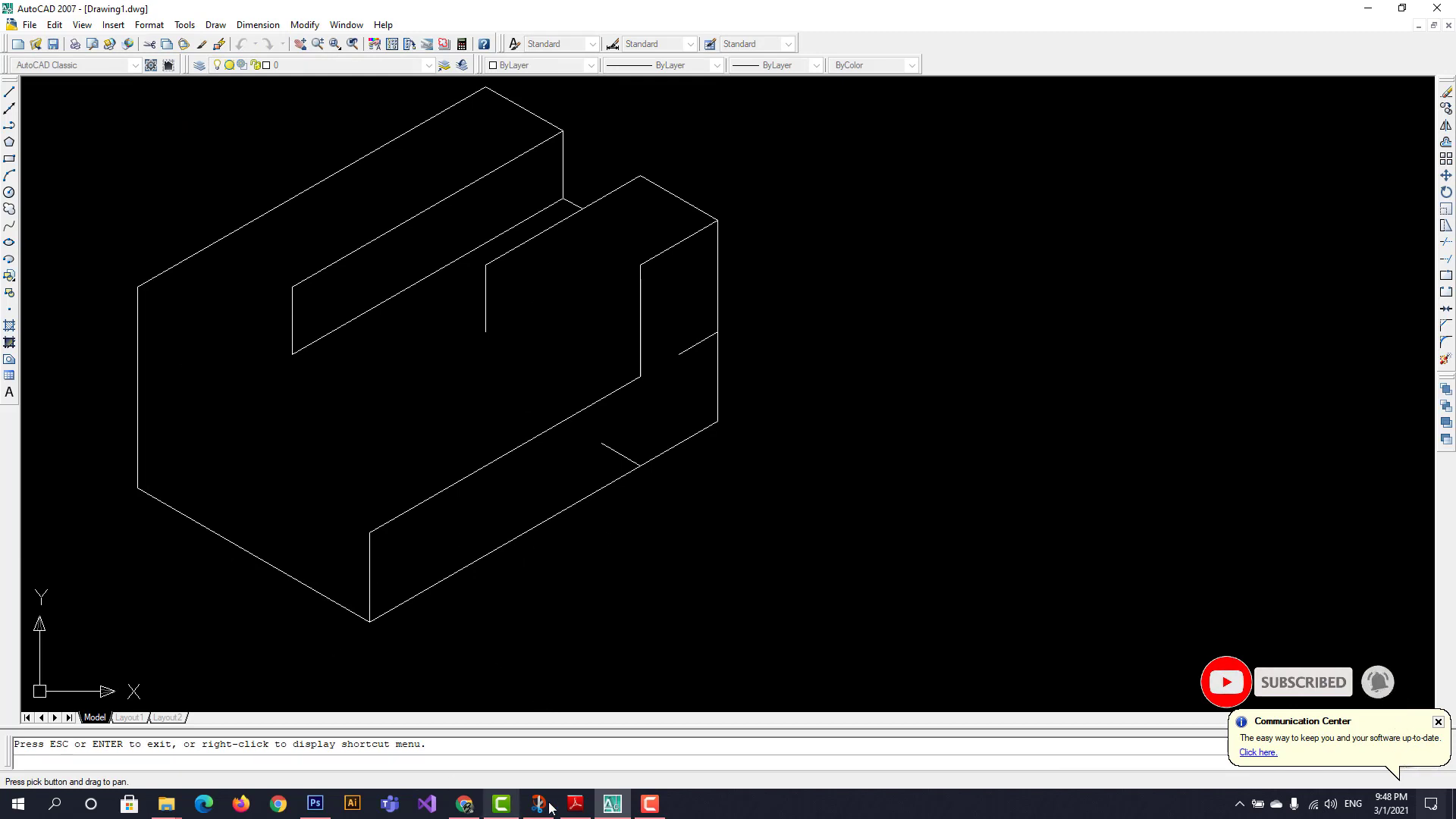
click(577, 805)
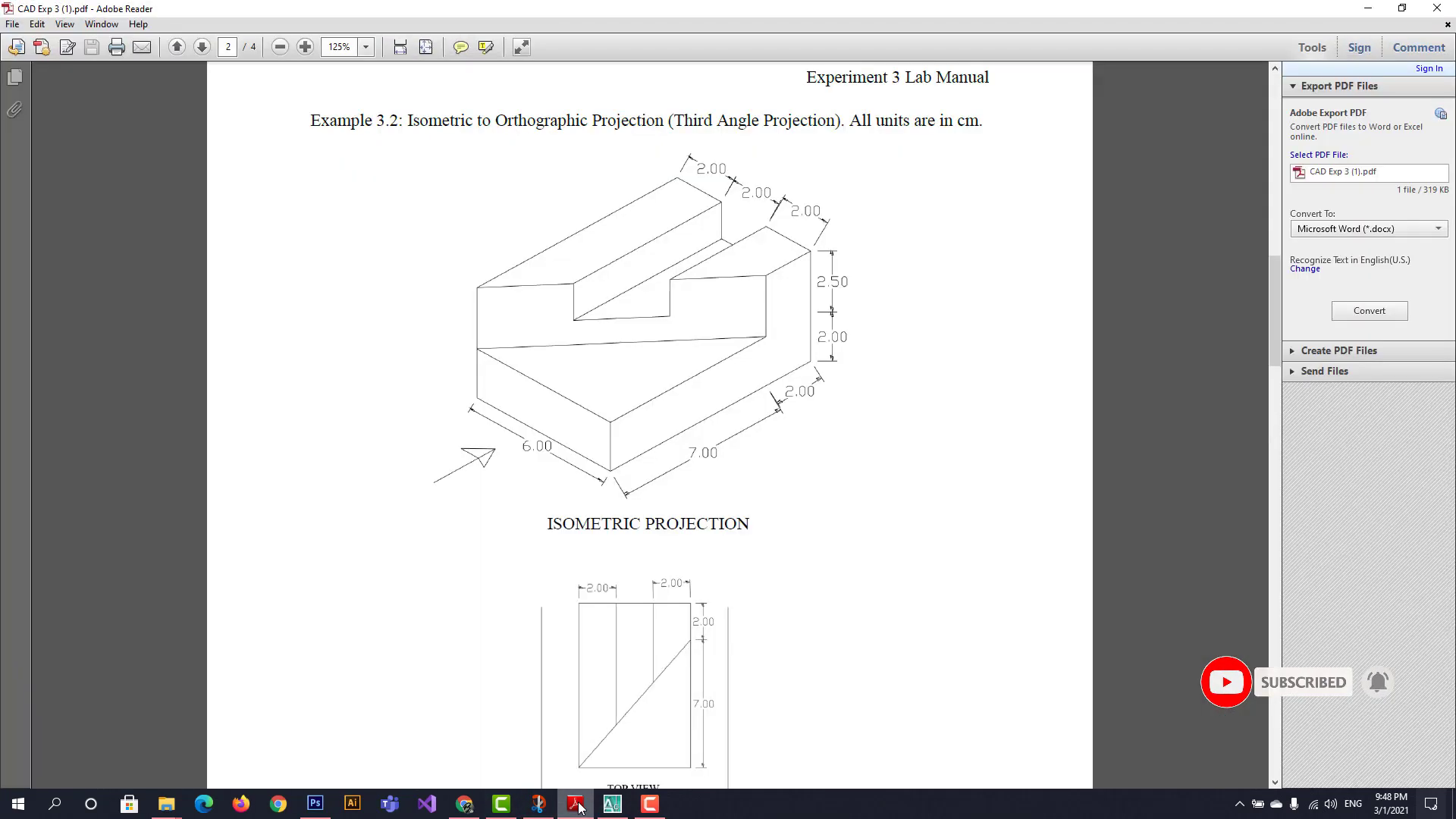
click(577, 805)
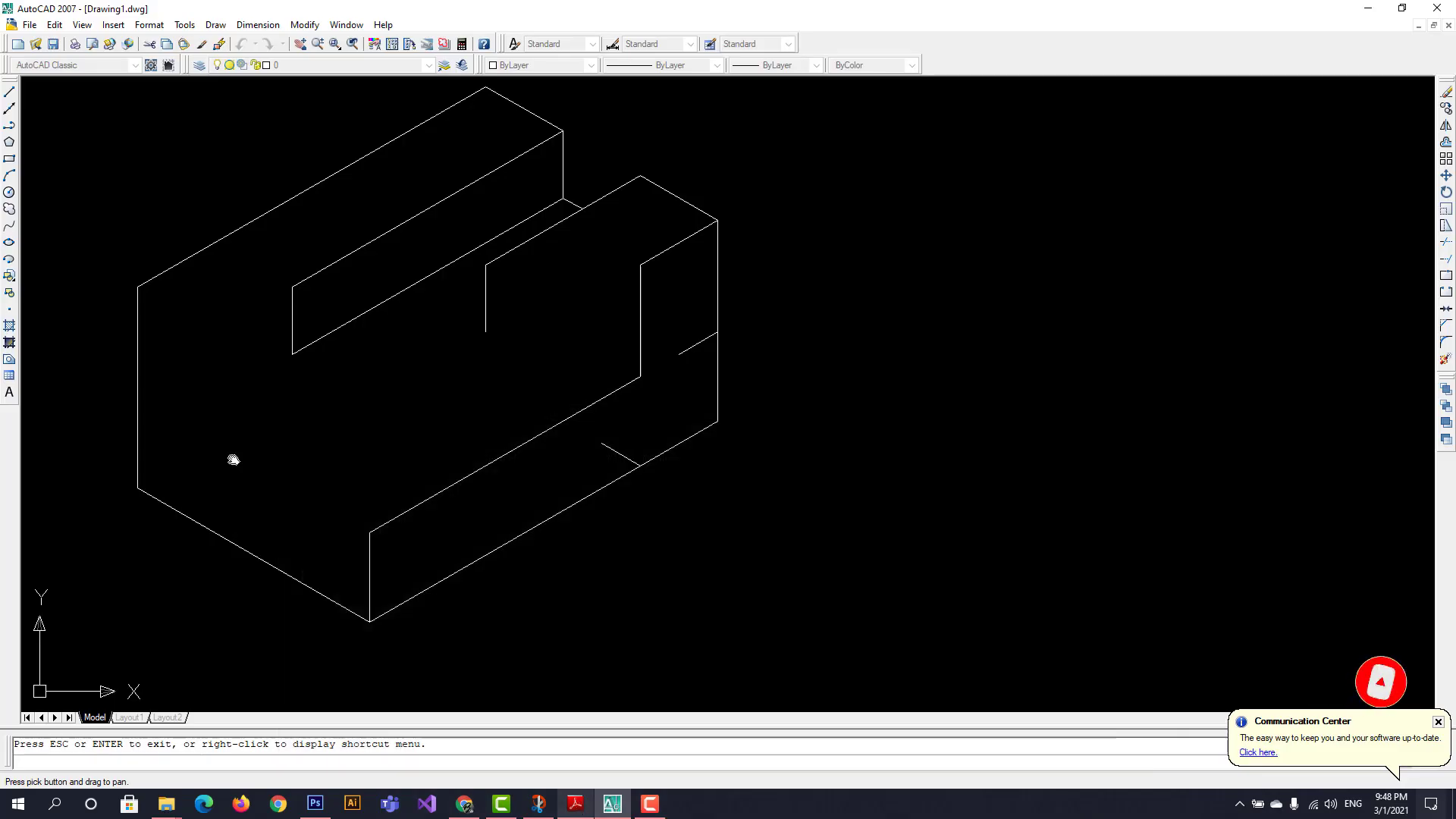
click(10, 91)
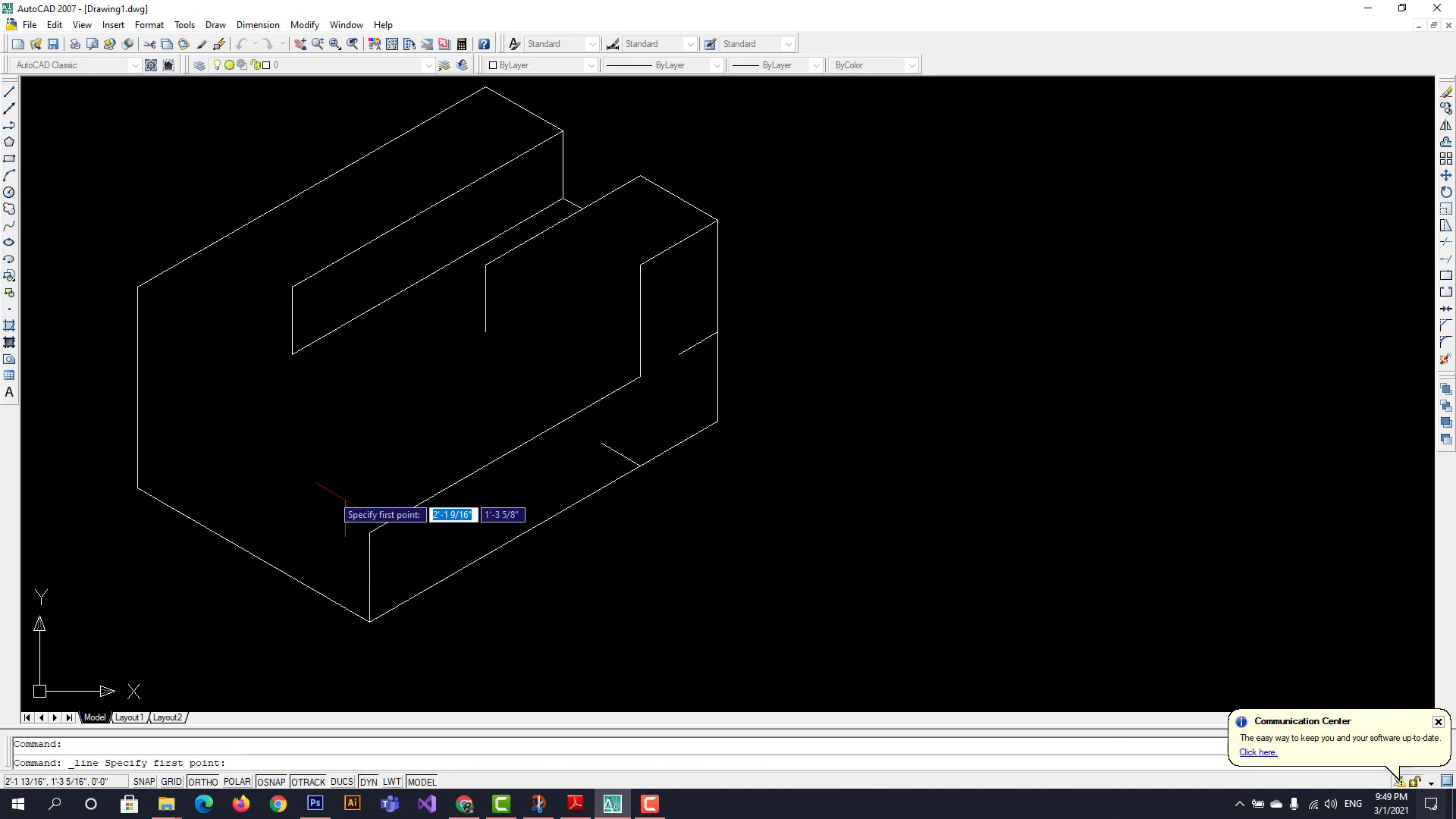
click(356, 528)
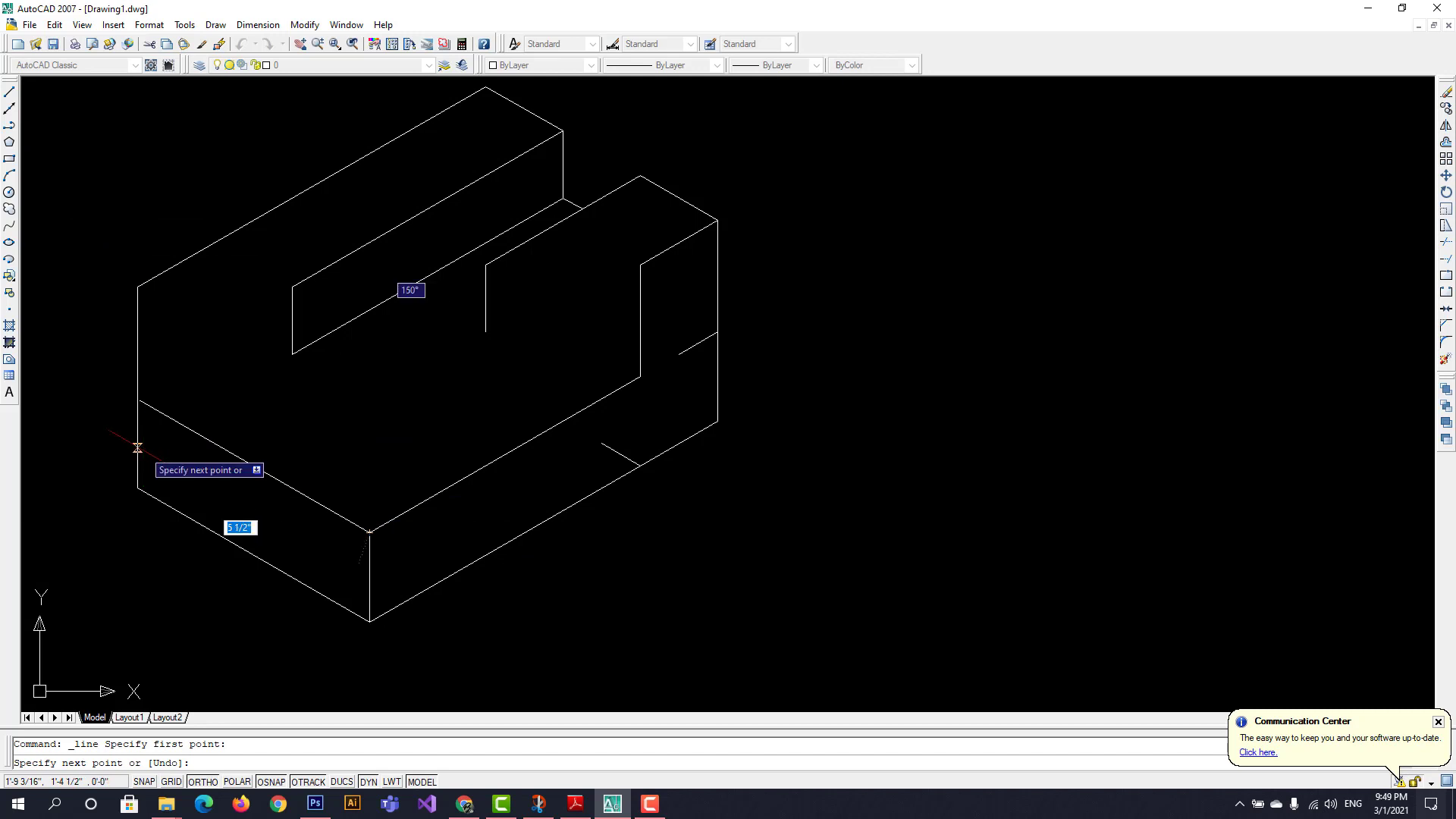
text(6)
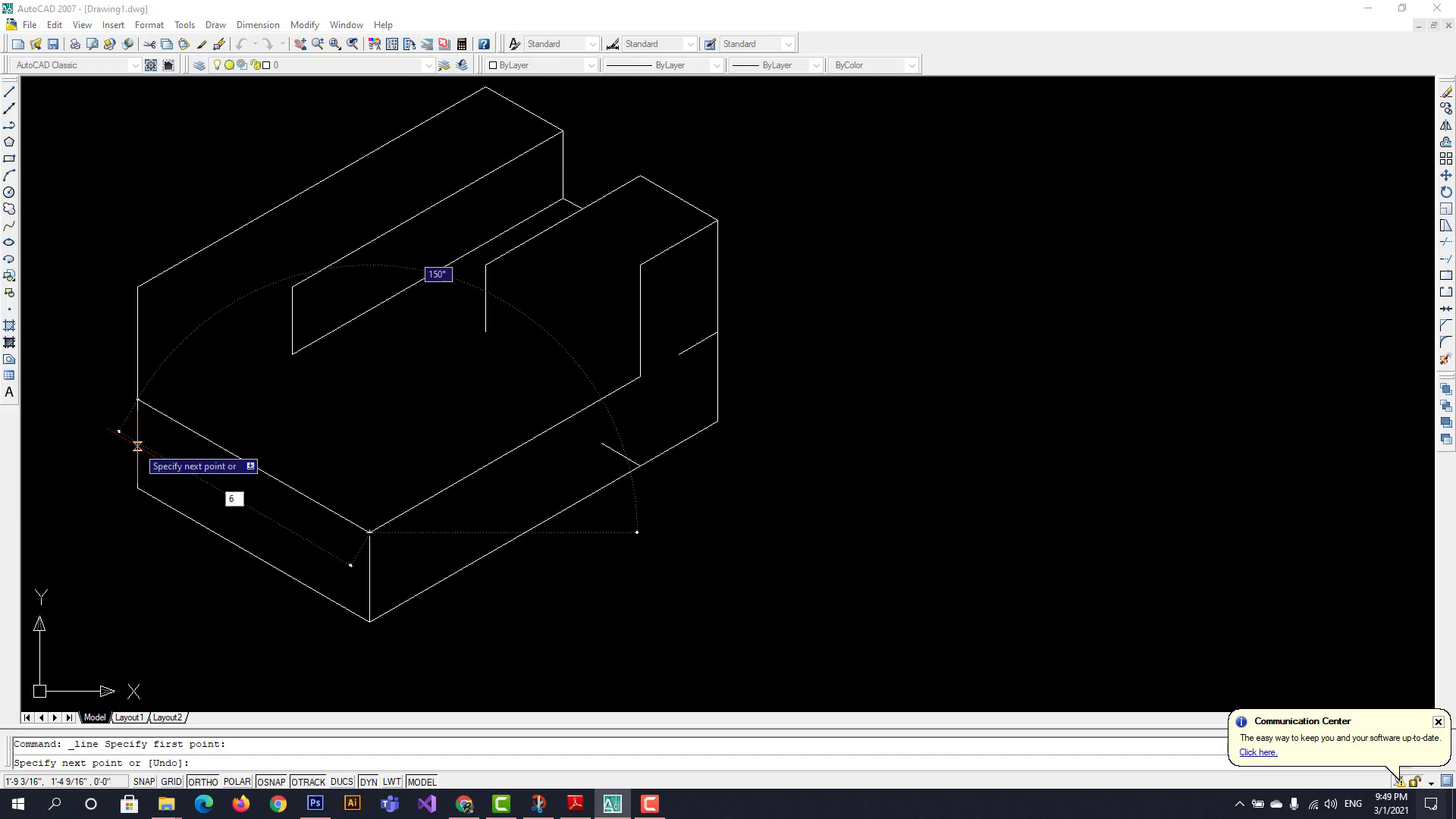
key(Return)
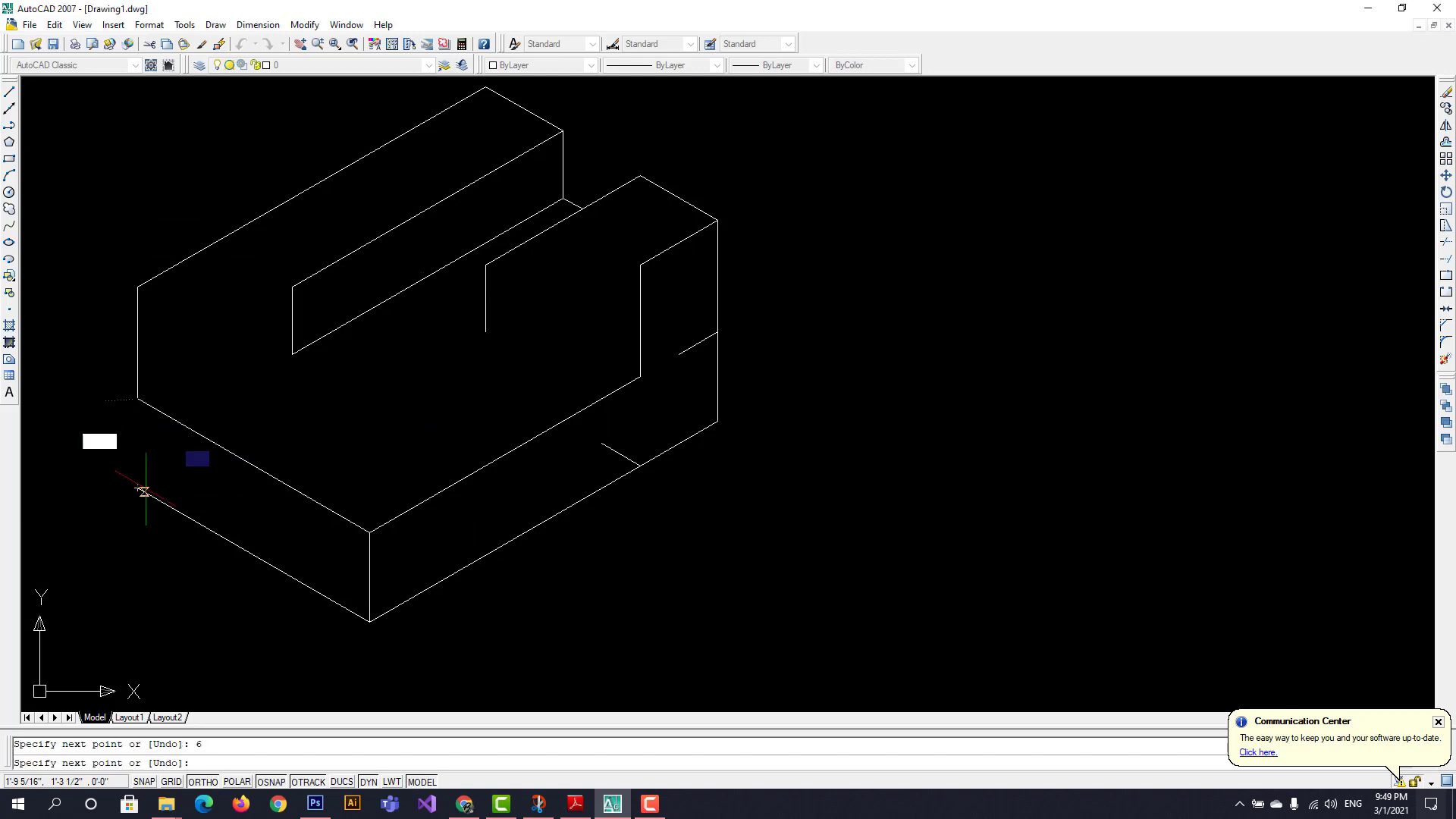
click(137, 488)
key(Escape)
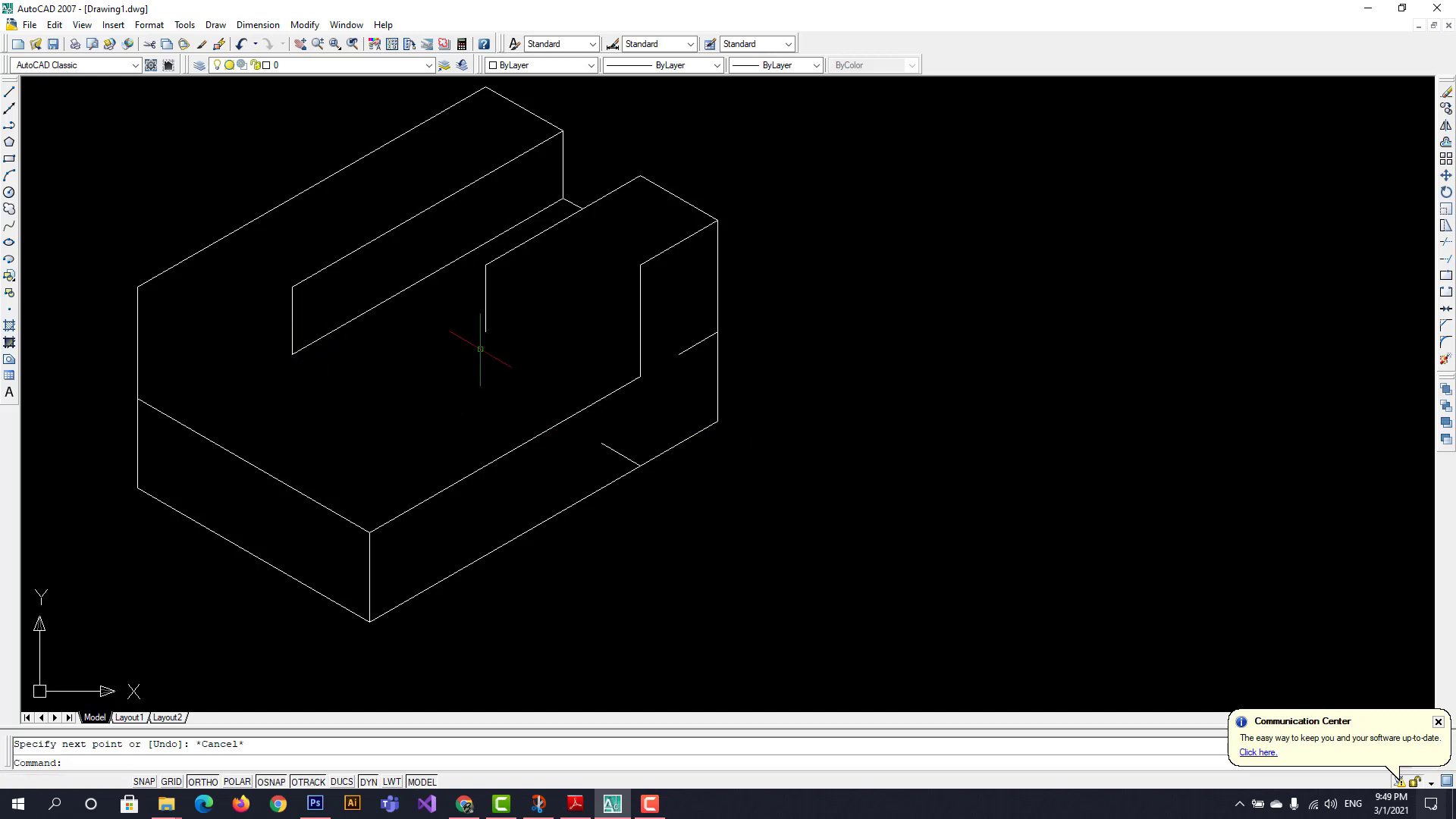
Recheck the Example 3.2 figure in the PDF and switch the snap grid style to Standard in AutoCAD
click(575, 803)
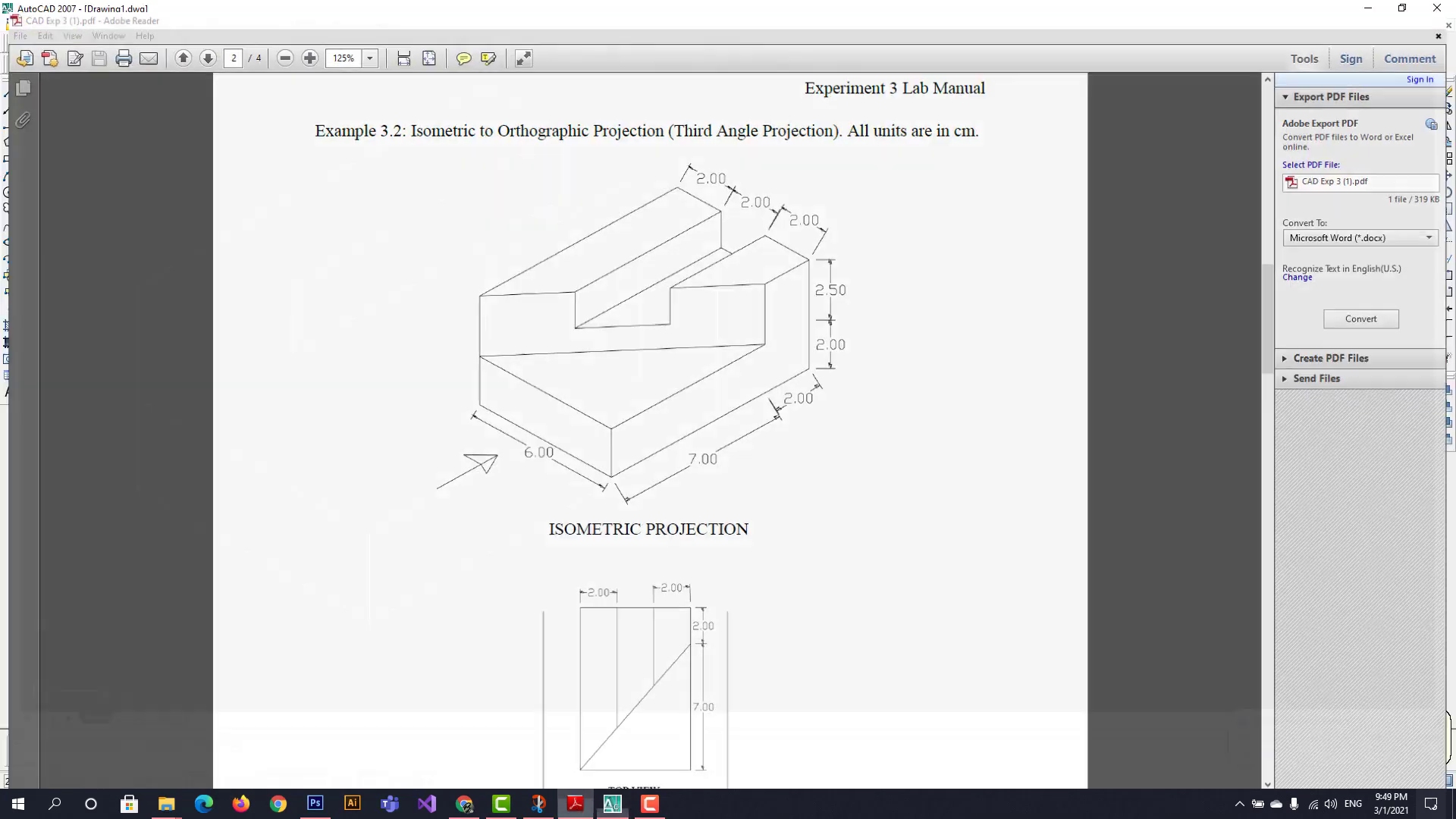
click(577, 808)
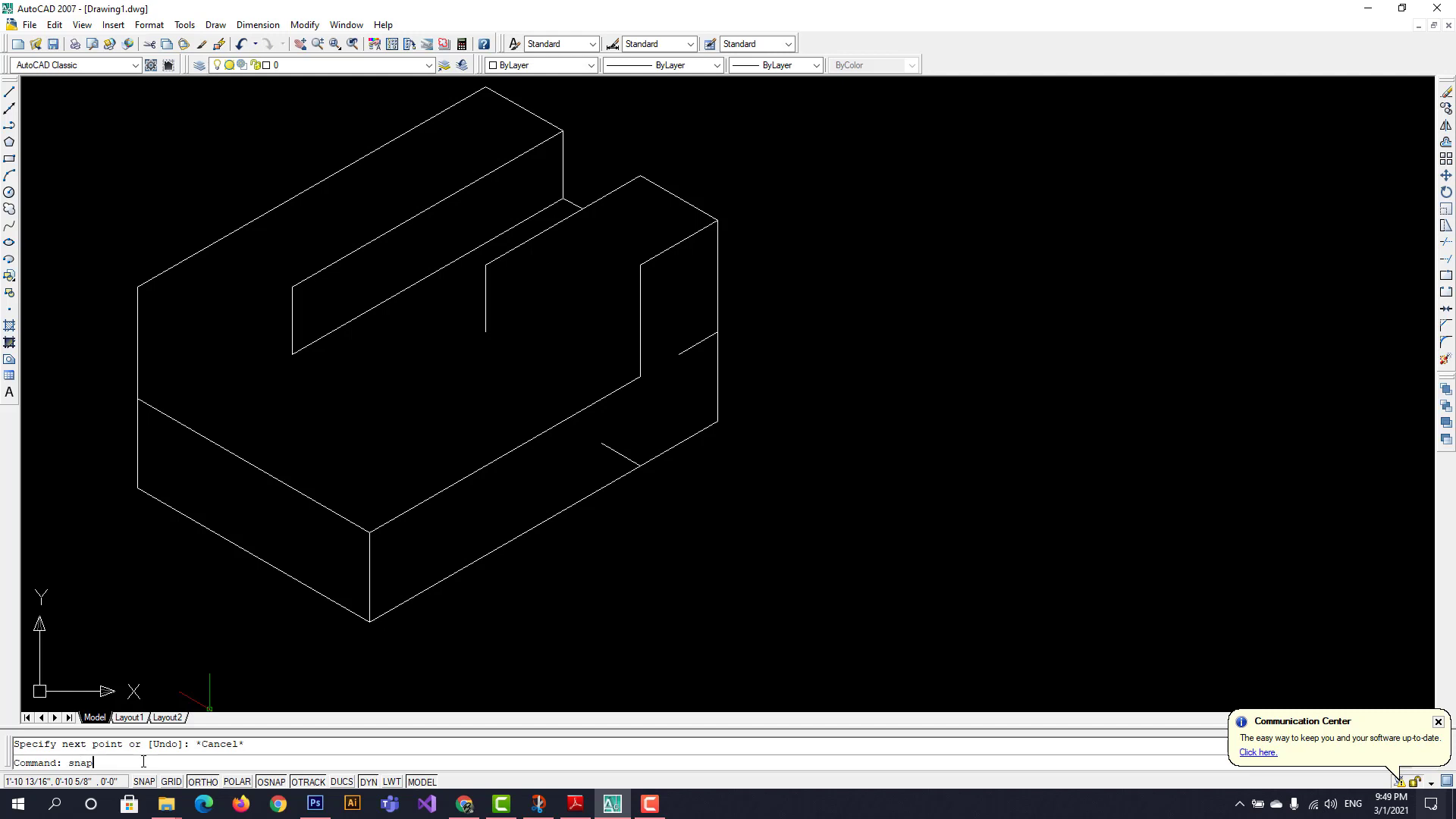
key(Return)
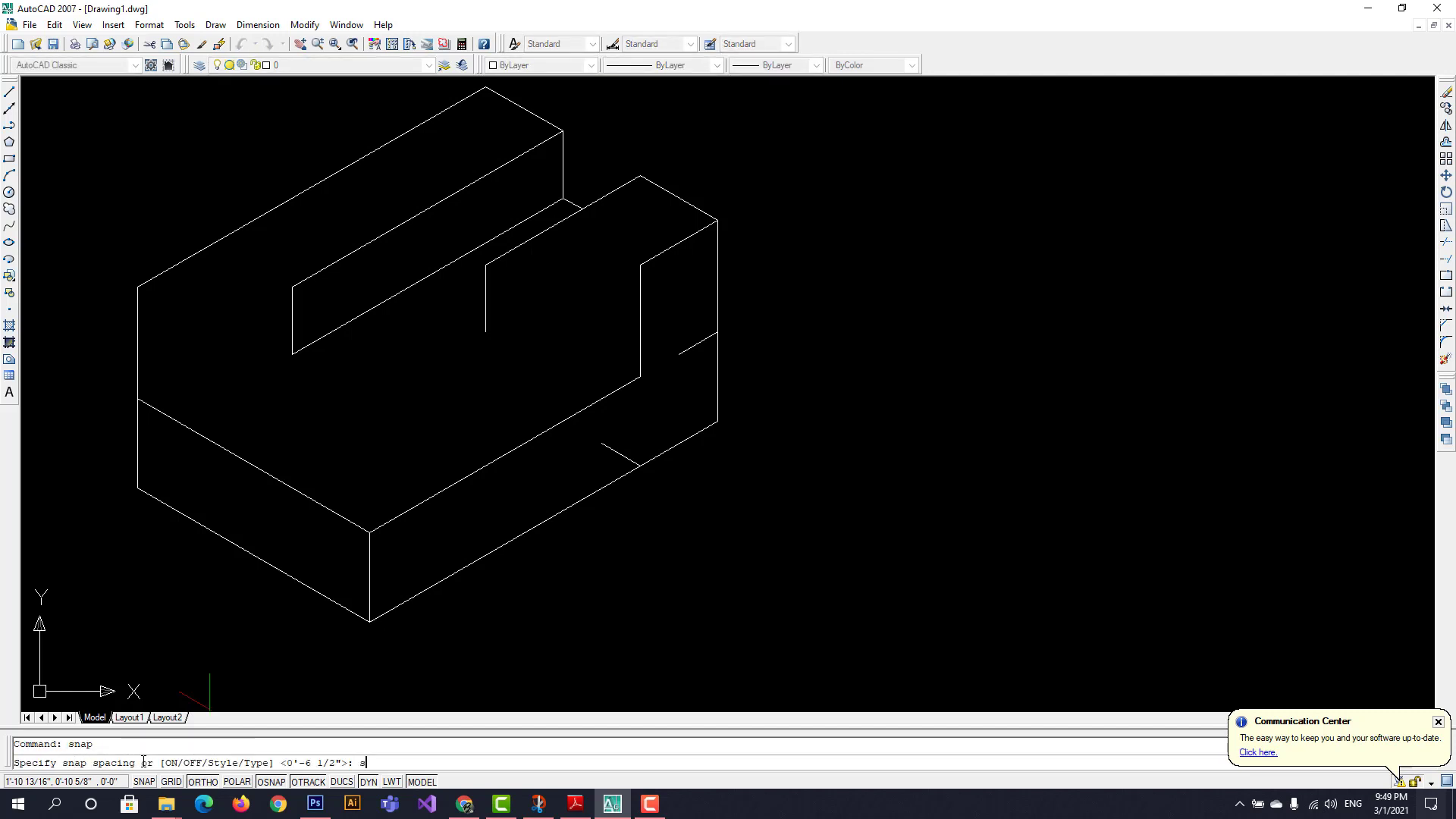
key(Return)
text(s)
key(Return)
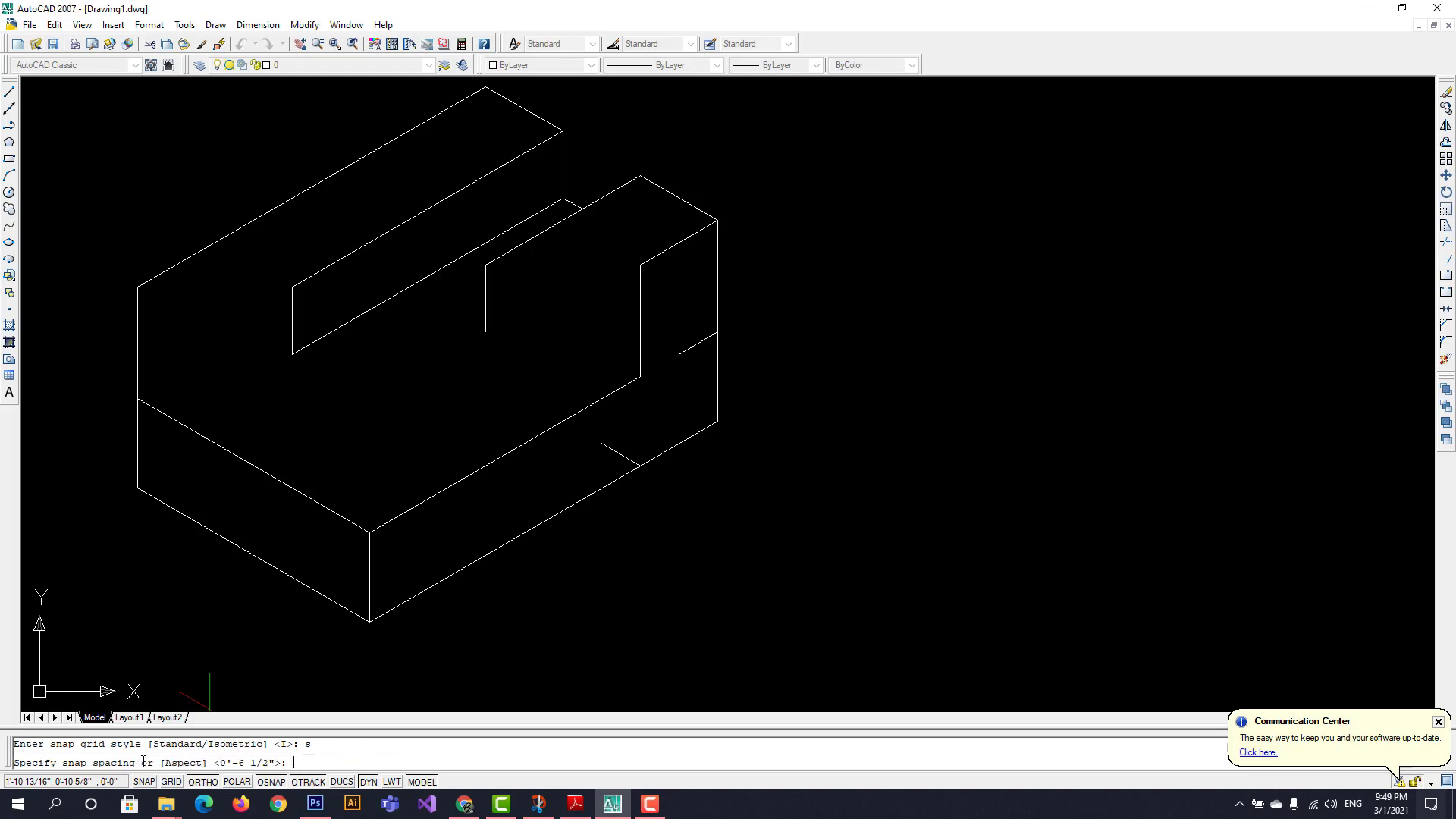
click(977, 485)
click(999, 374)
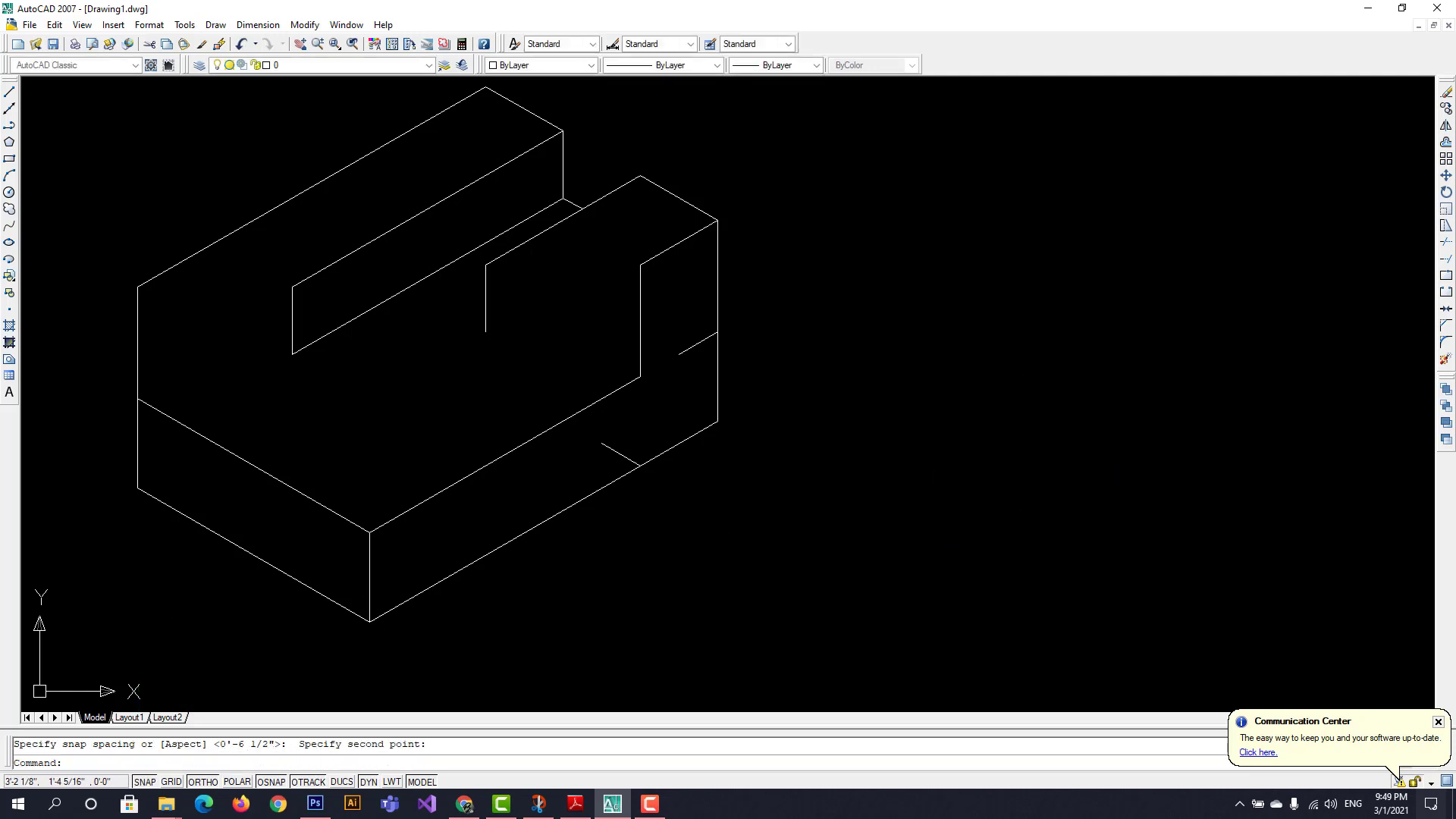
With Snap and Ortho off, draw a line from the base's back-left top corner to the foot of the upright's front vertical
click(9, 92)
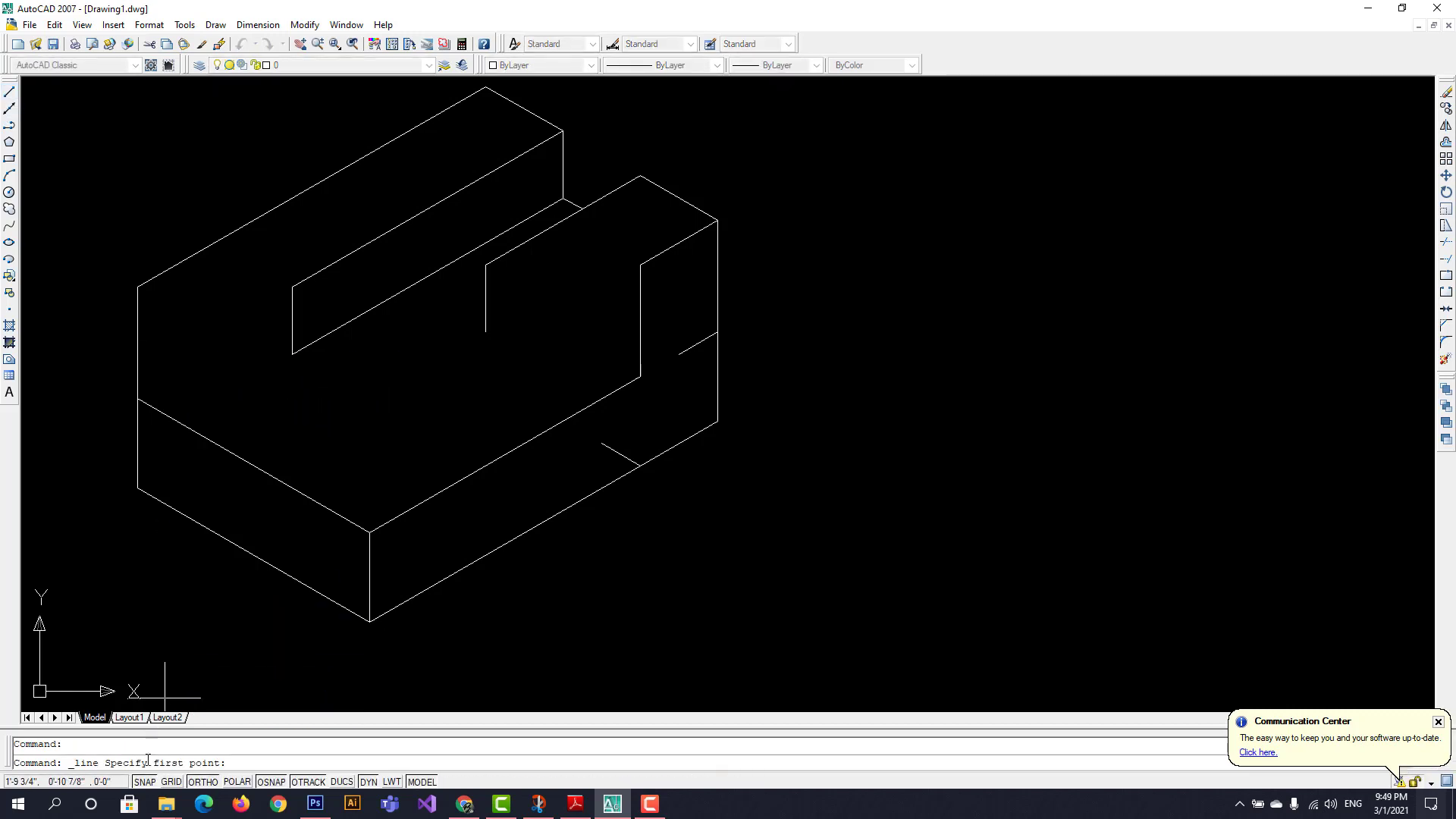
click(144, 781)
click(203, 781)
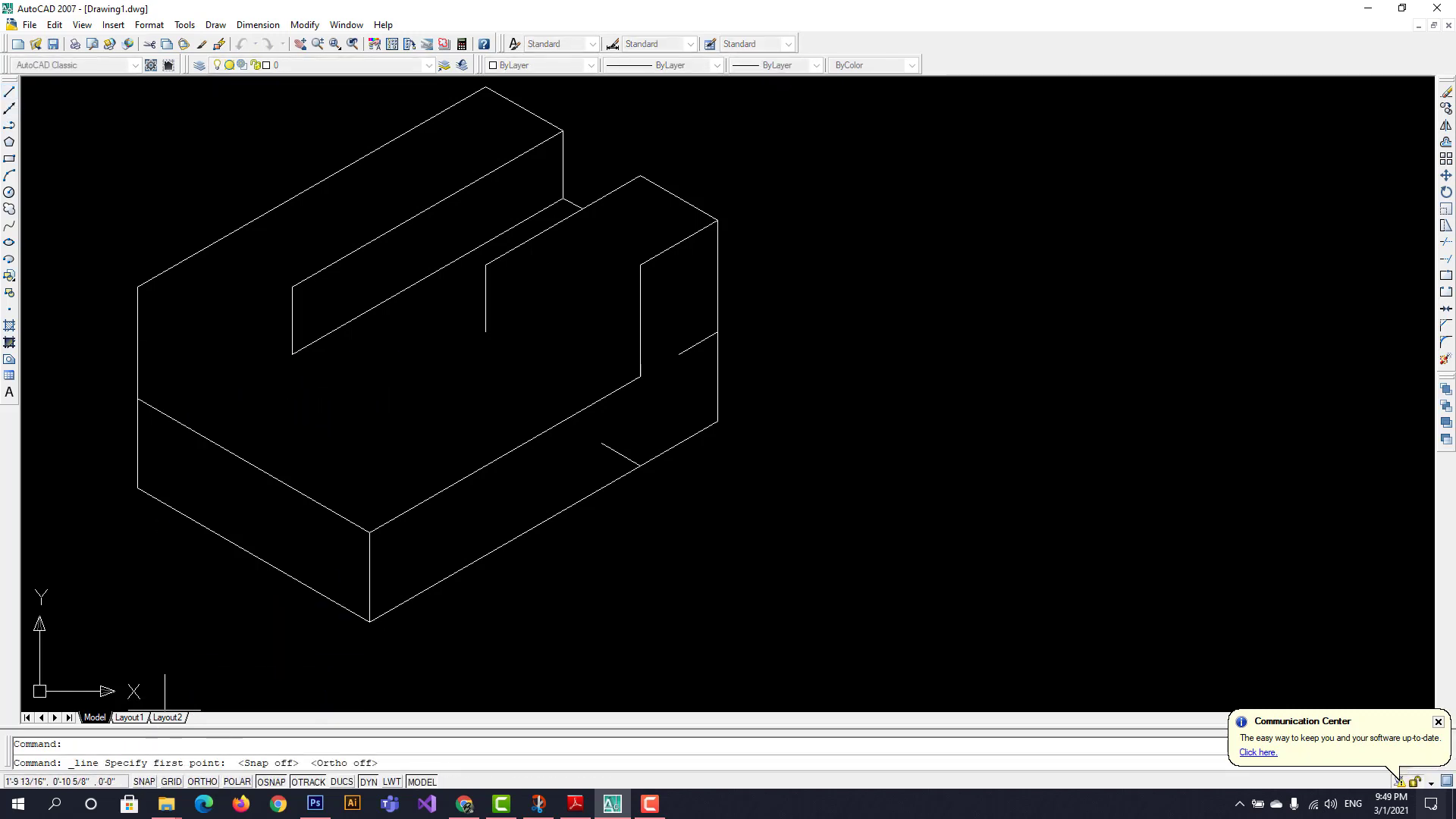
click(138, 398)
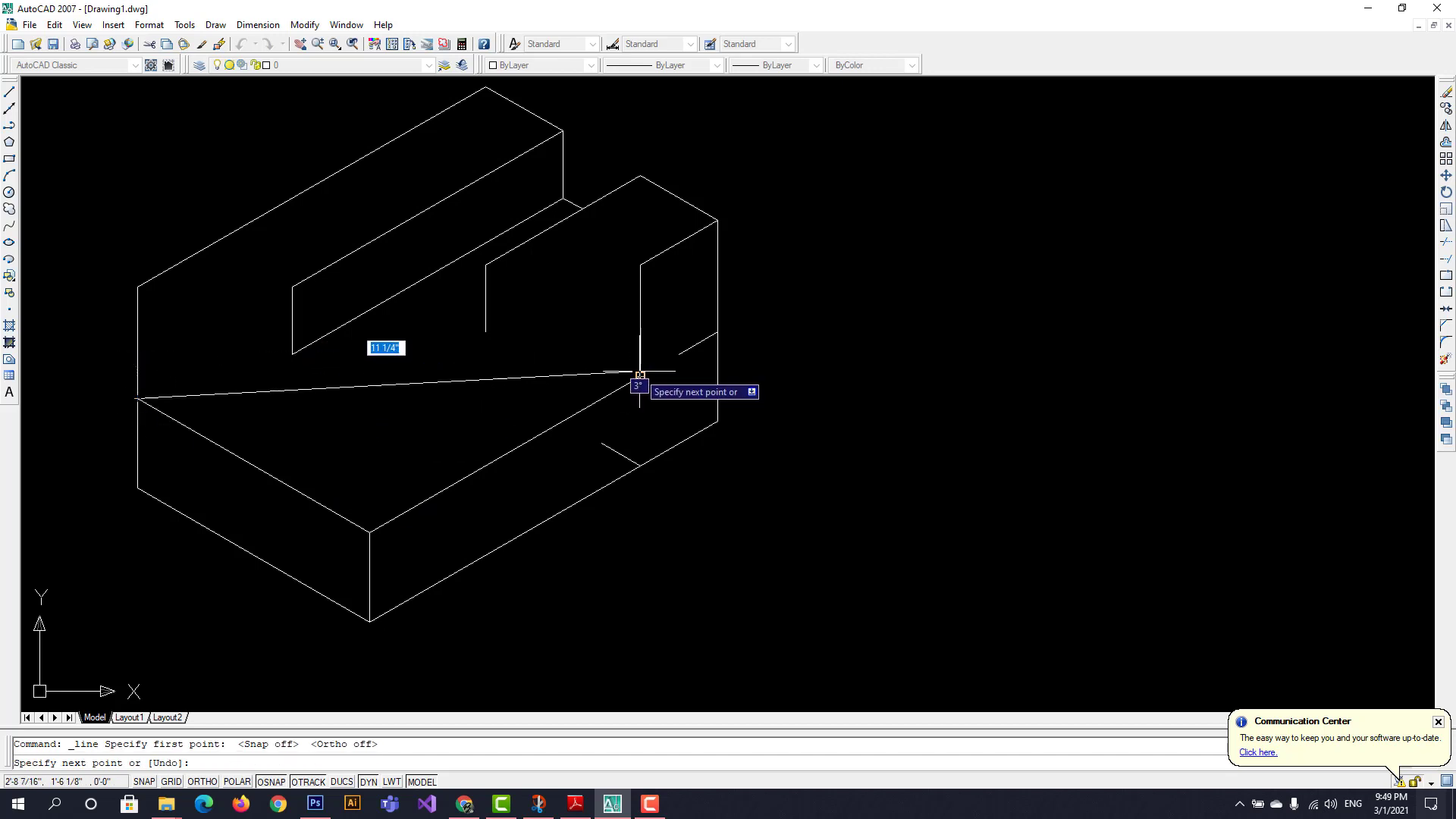
scroll(639, 373, up, 4)
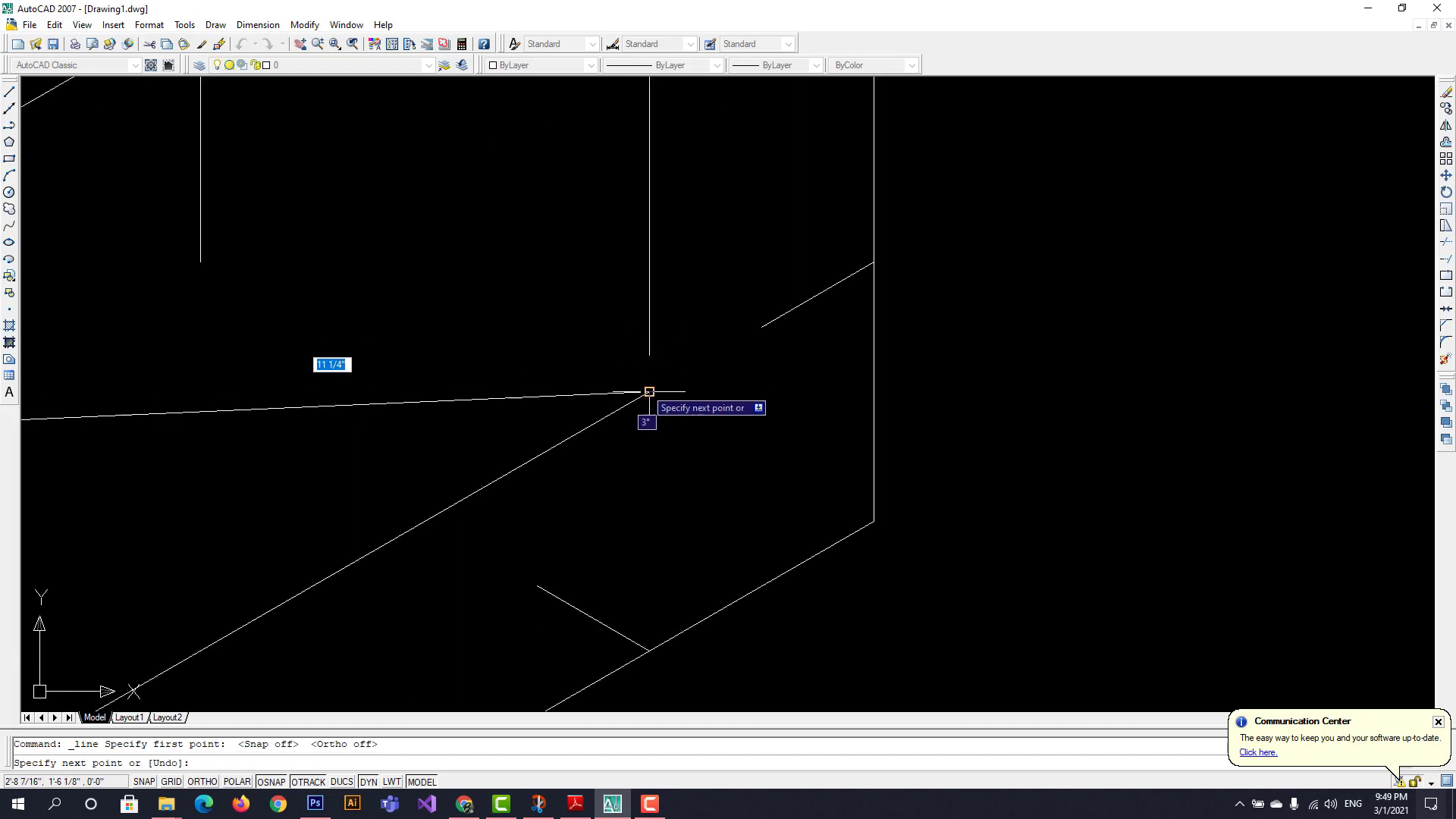
click(649, 391)
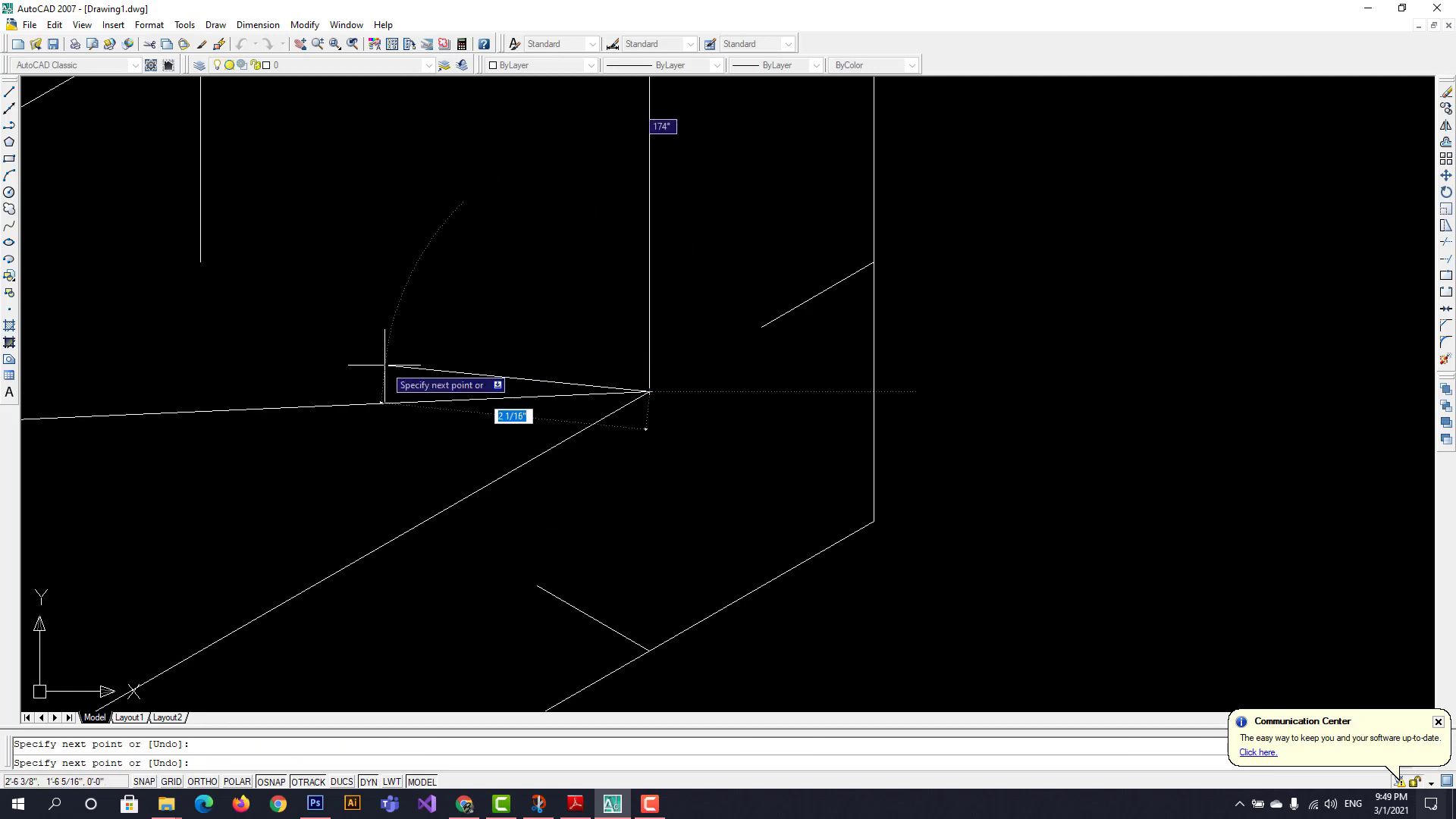
key(Escape)
scroll(409, 415, down, 4)
scroll(409, 415, down, 2)
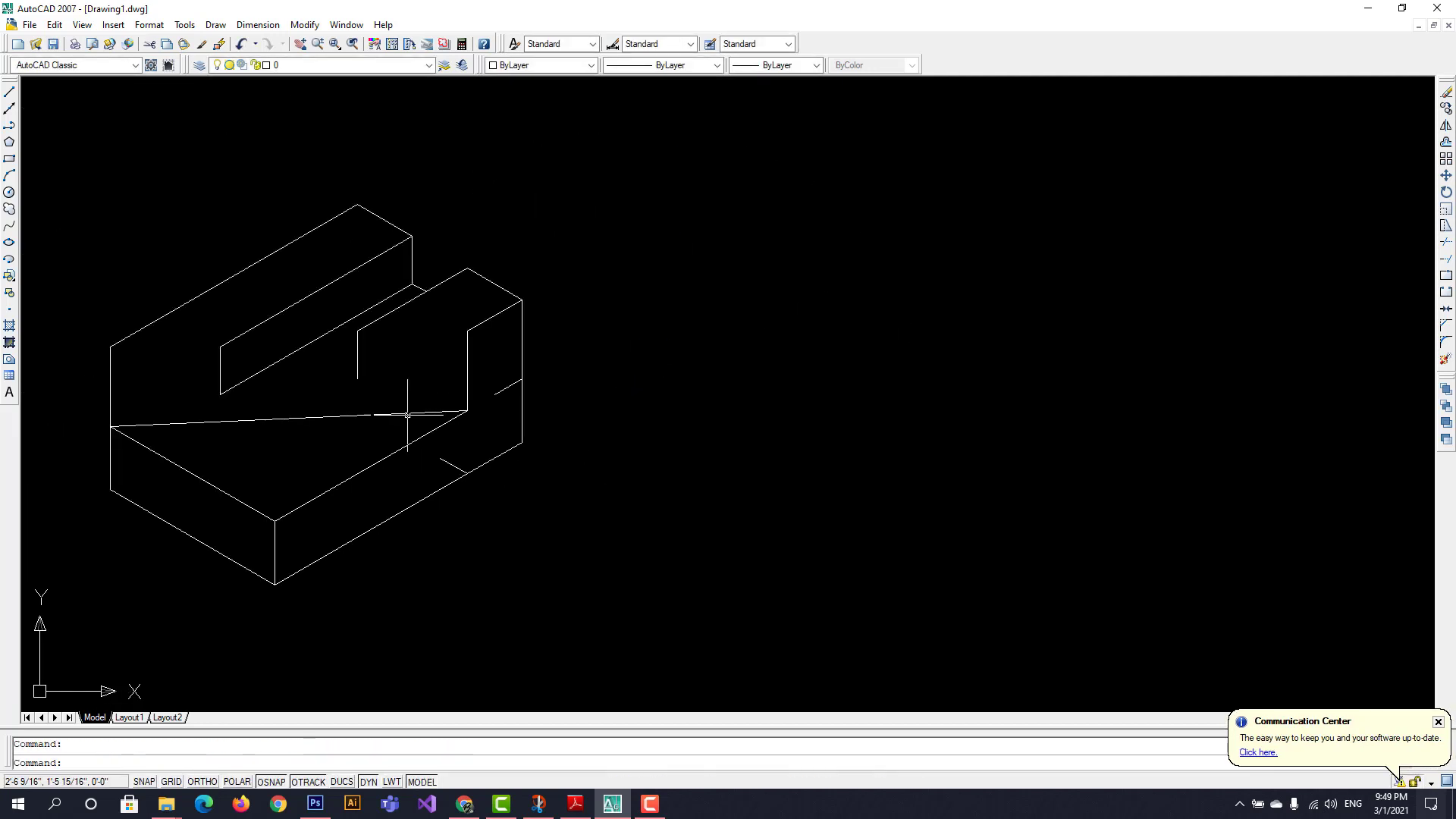
Draw the slot floor's front edge by joining the lower ends of the slot's two front verticals
click(10, 92)
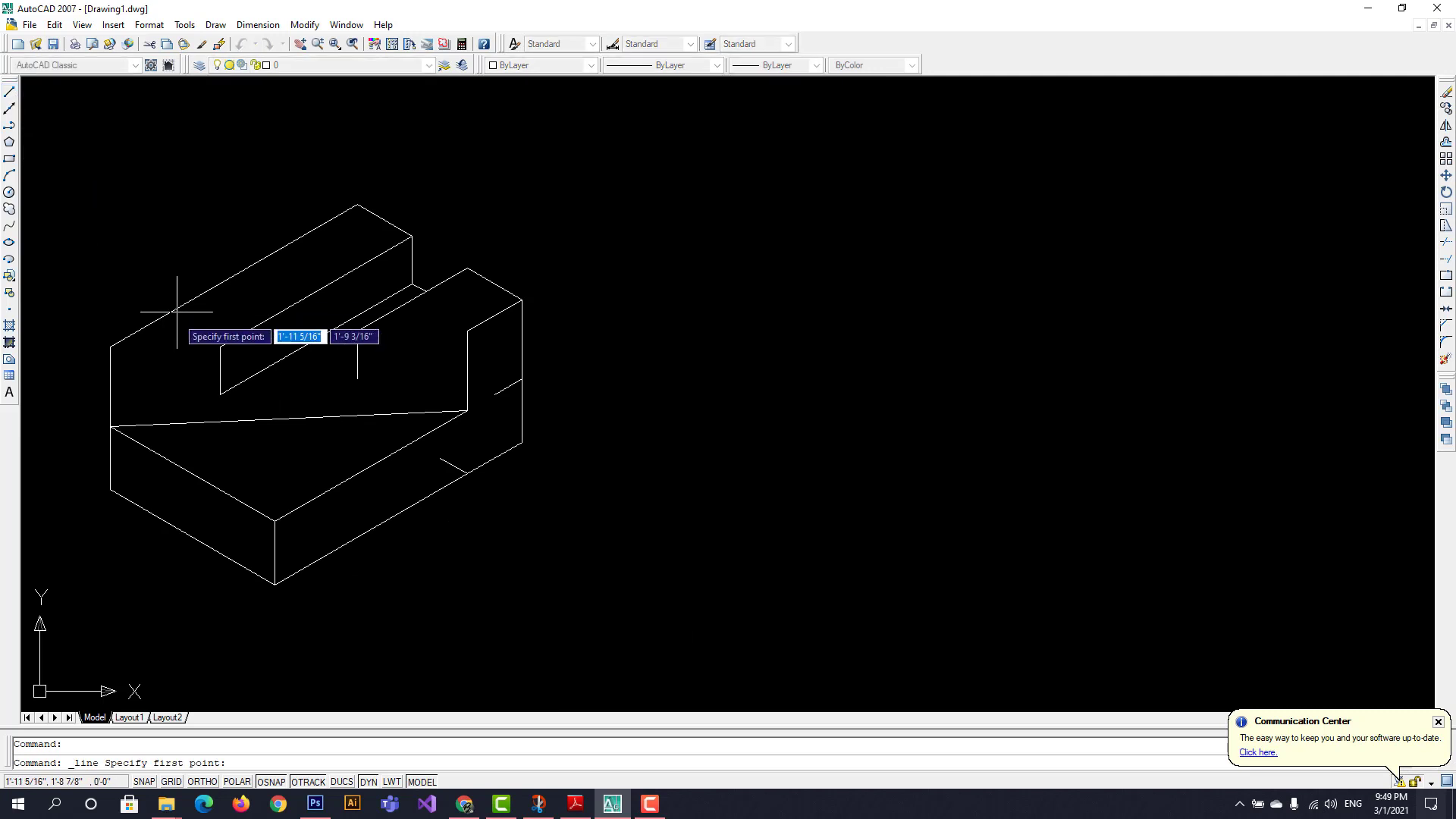
click(220, 394)
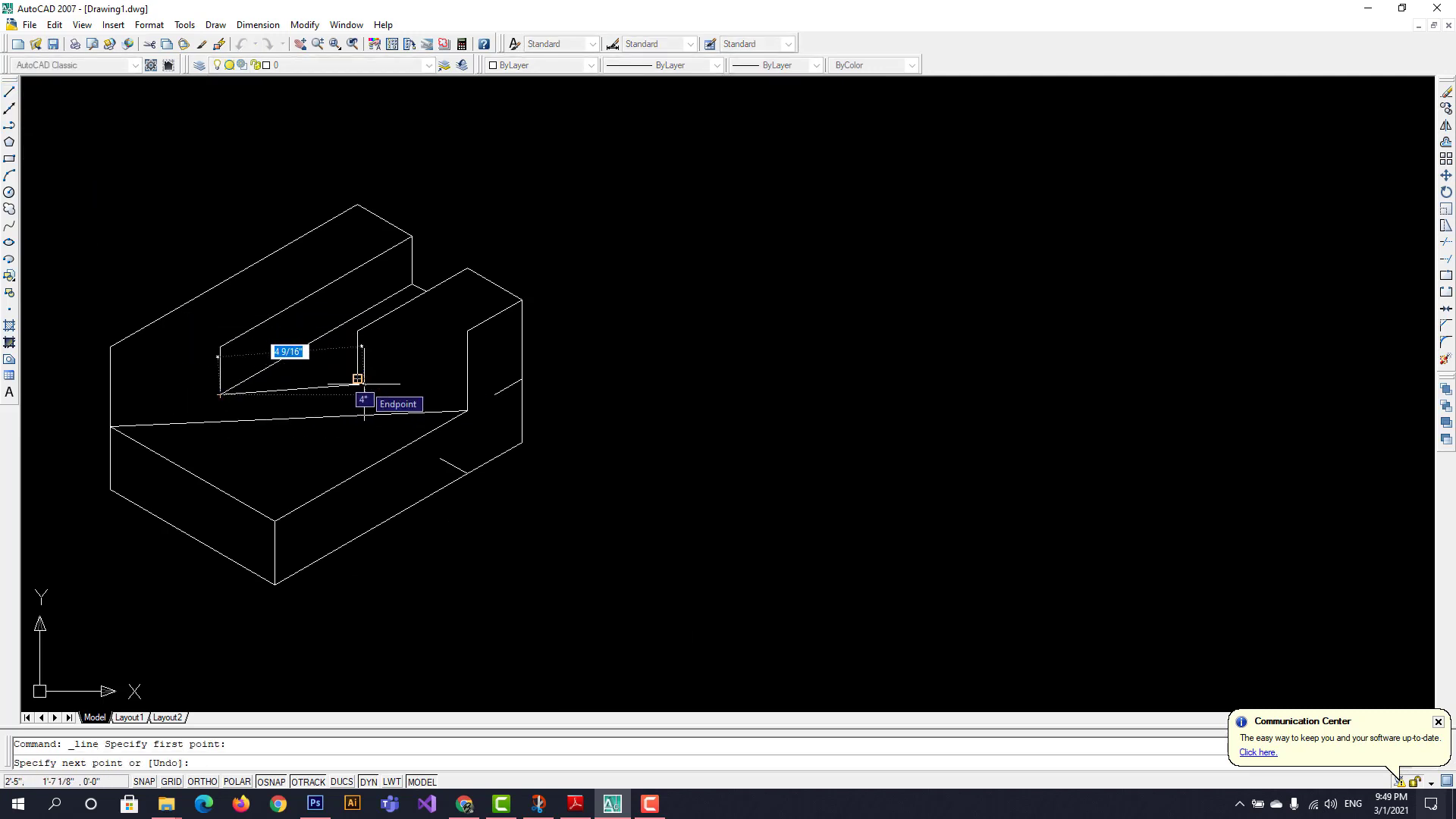
click(357, 378)
click(354, 415)
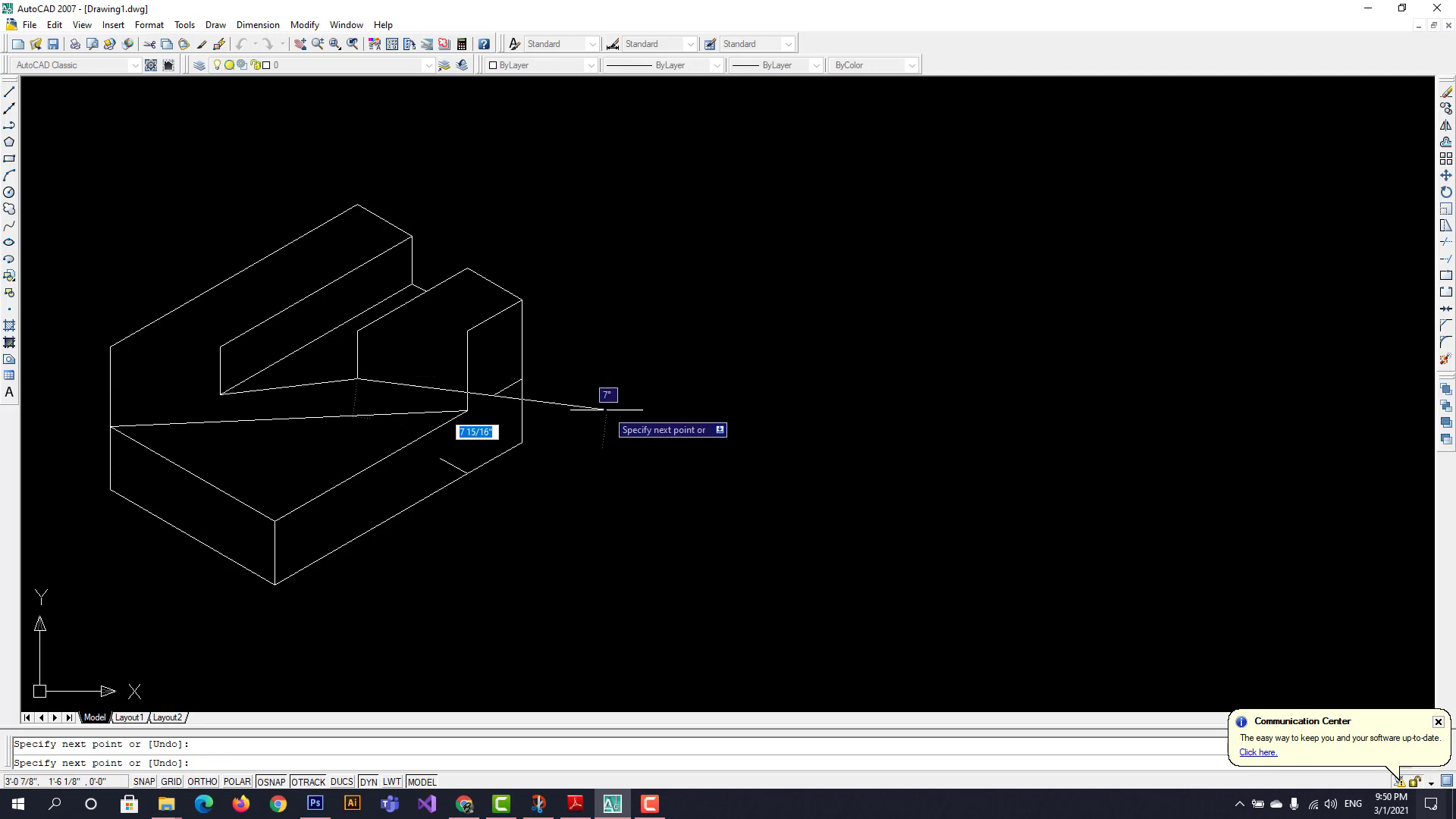
key(Escape)
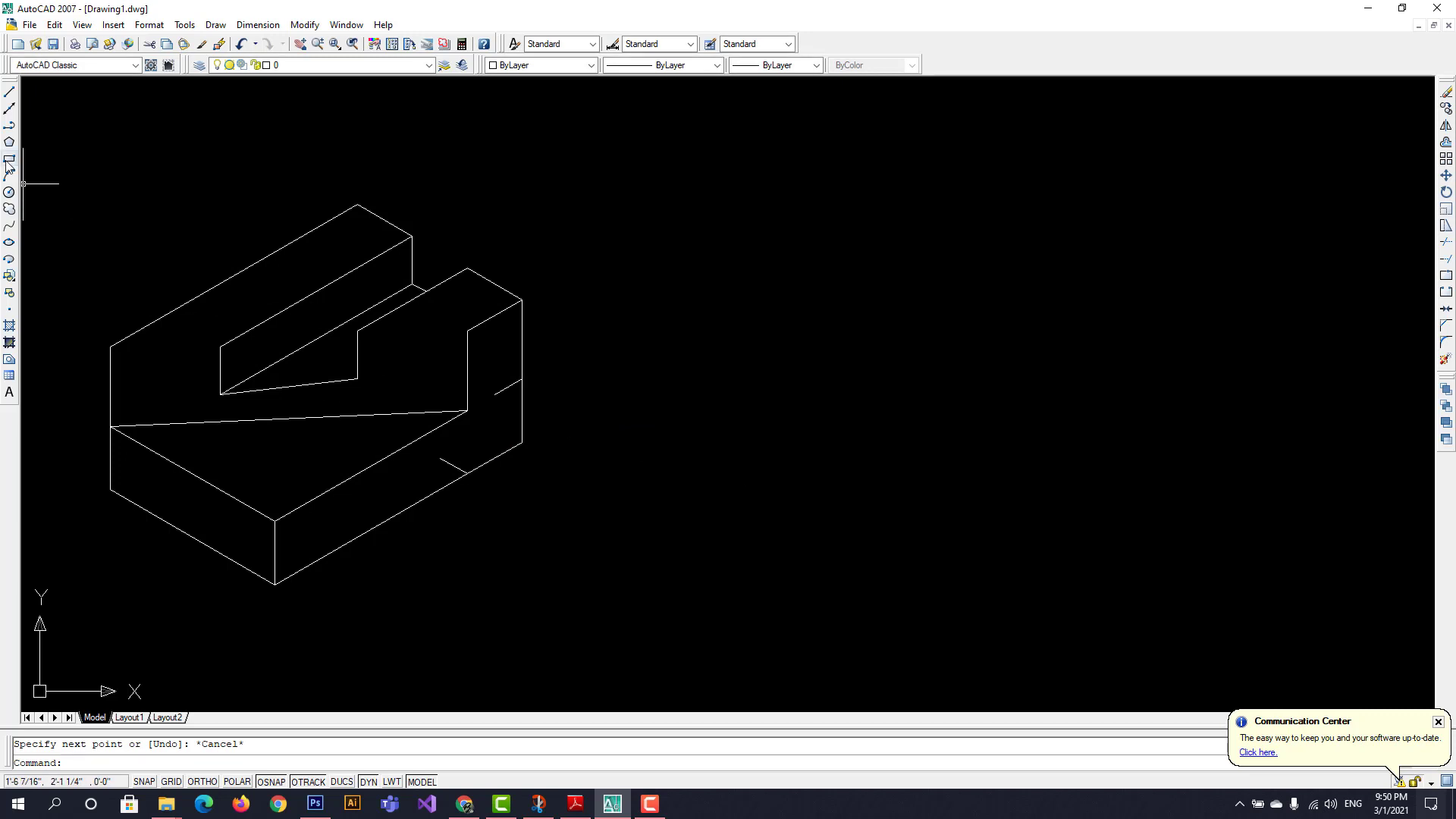
Draw a line from the top of the slot's right front vertical to the top of the block's right front vertical
click(10, 92)
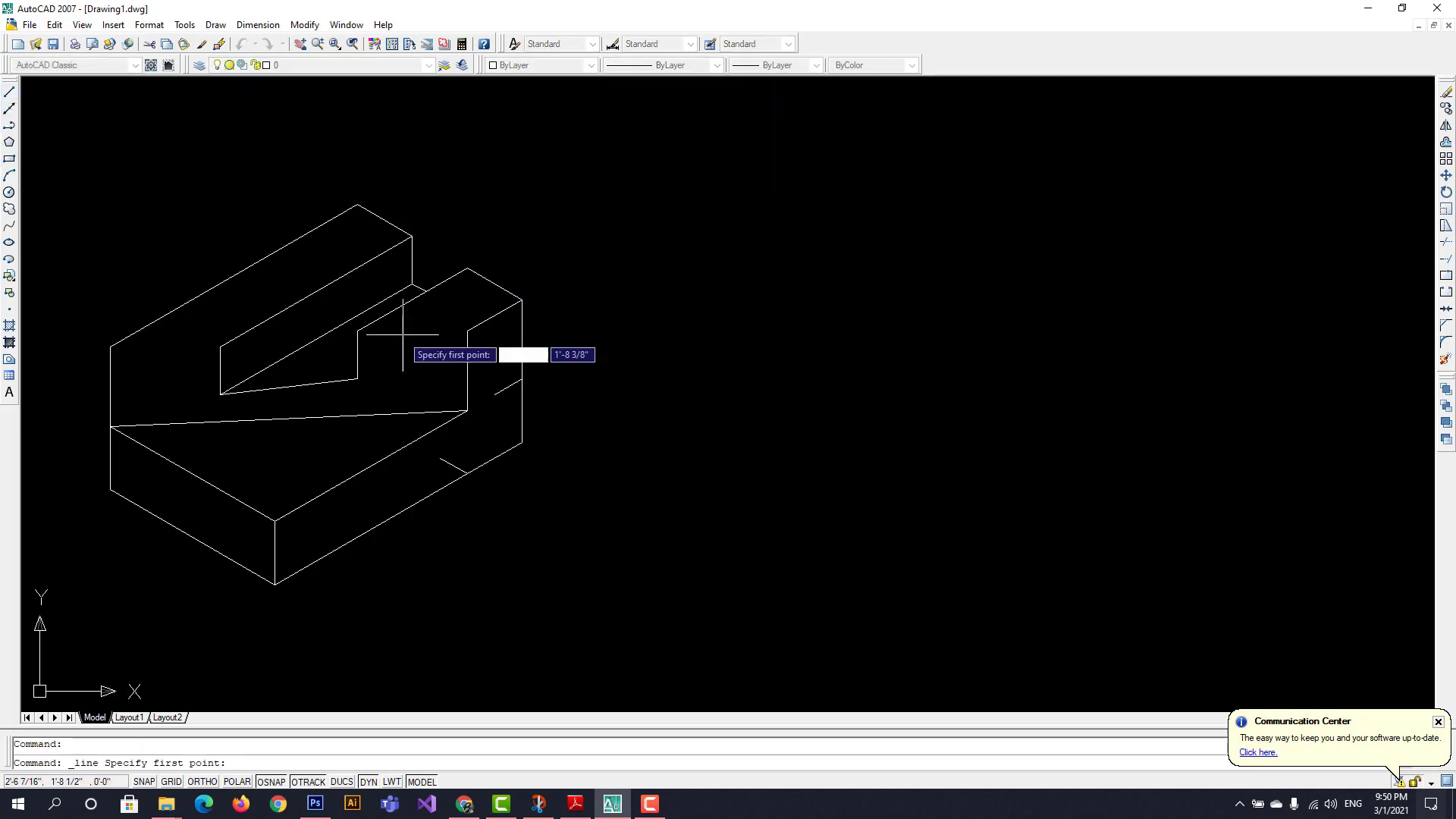
click(357, 331)
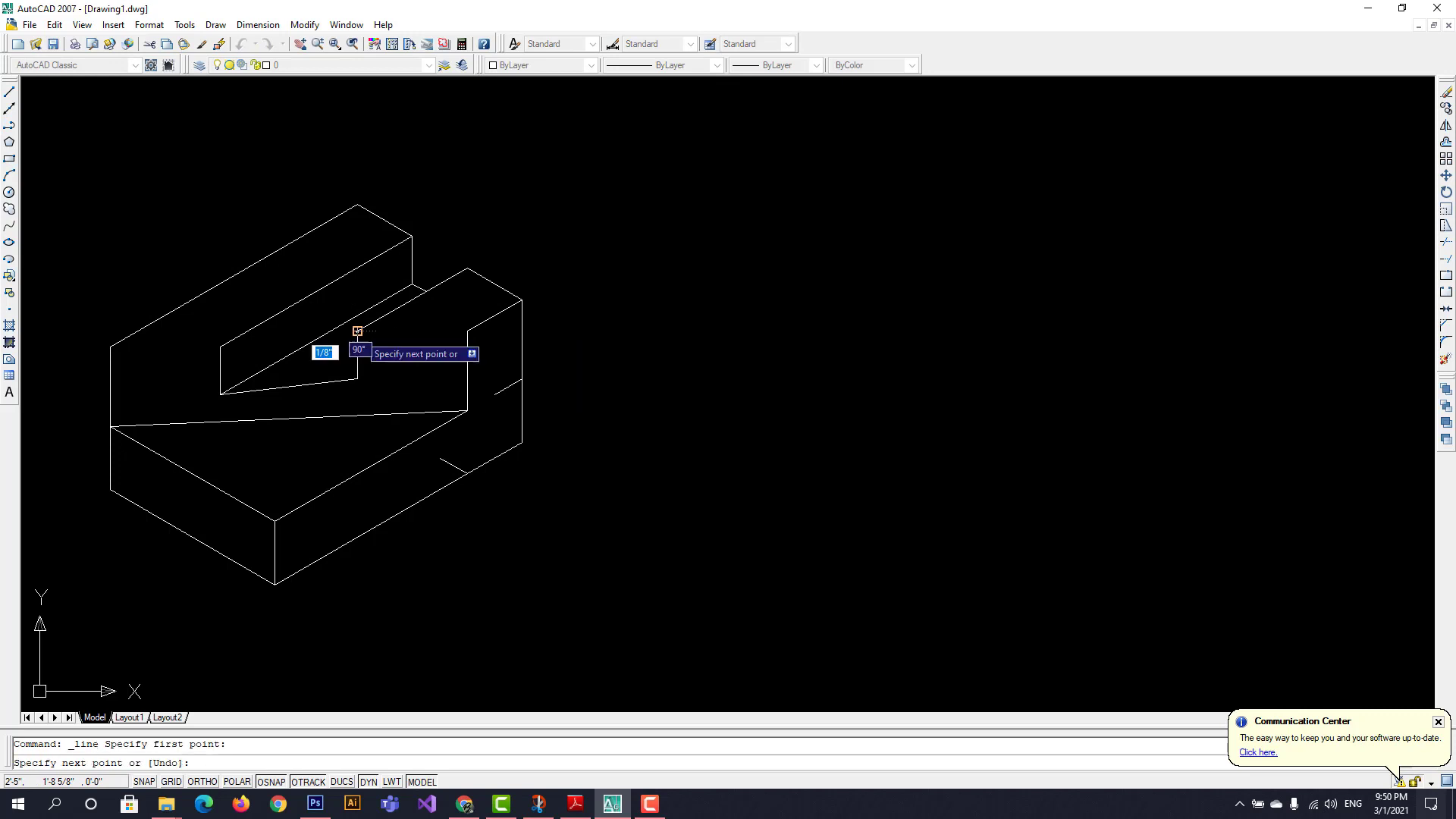
click(467, 331)
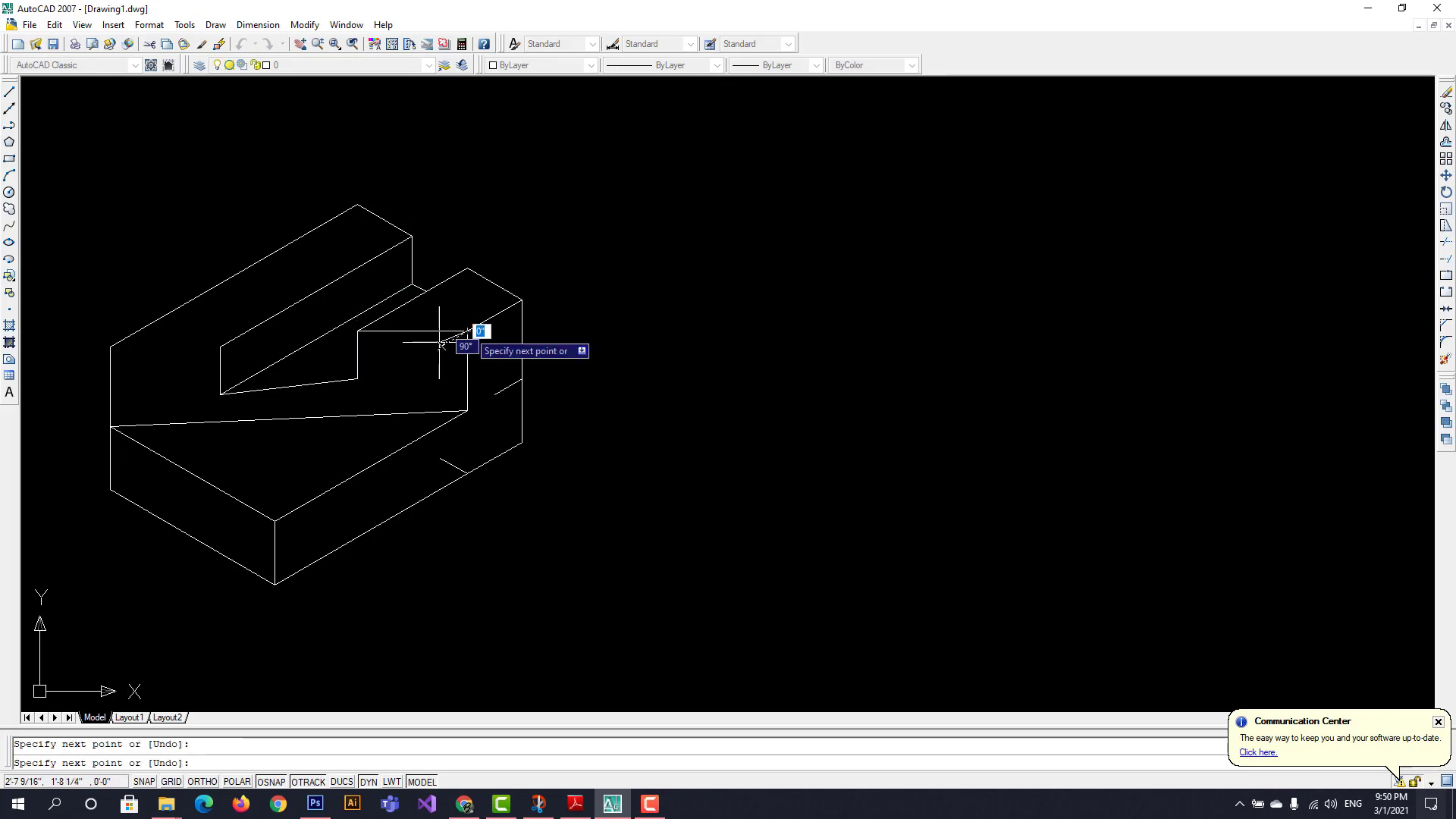
key(Escape)
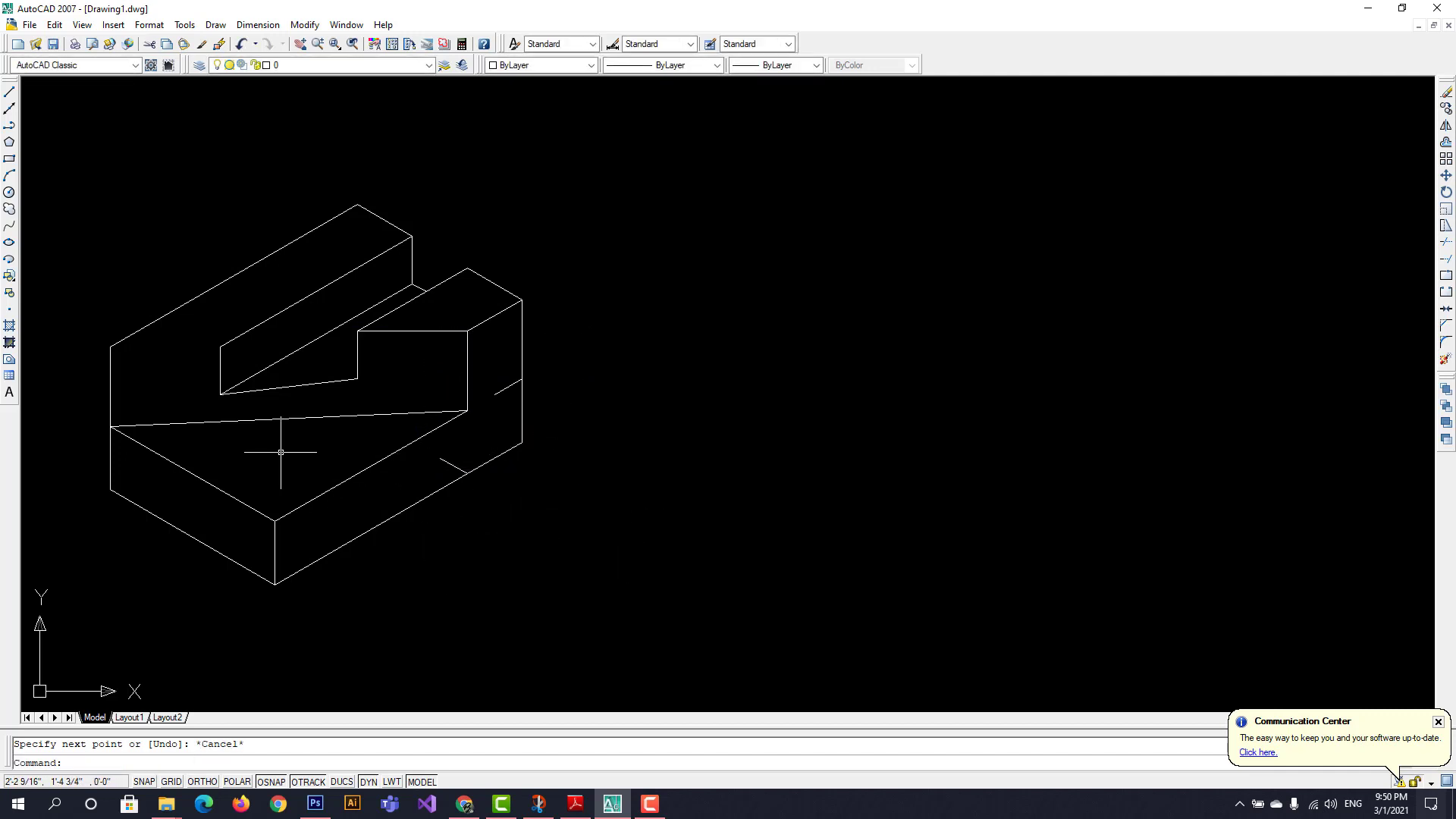
Draw the left arm's front top edge from the outer left vertical's top to the top of the slot's left front vertical
click(6, 94)
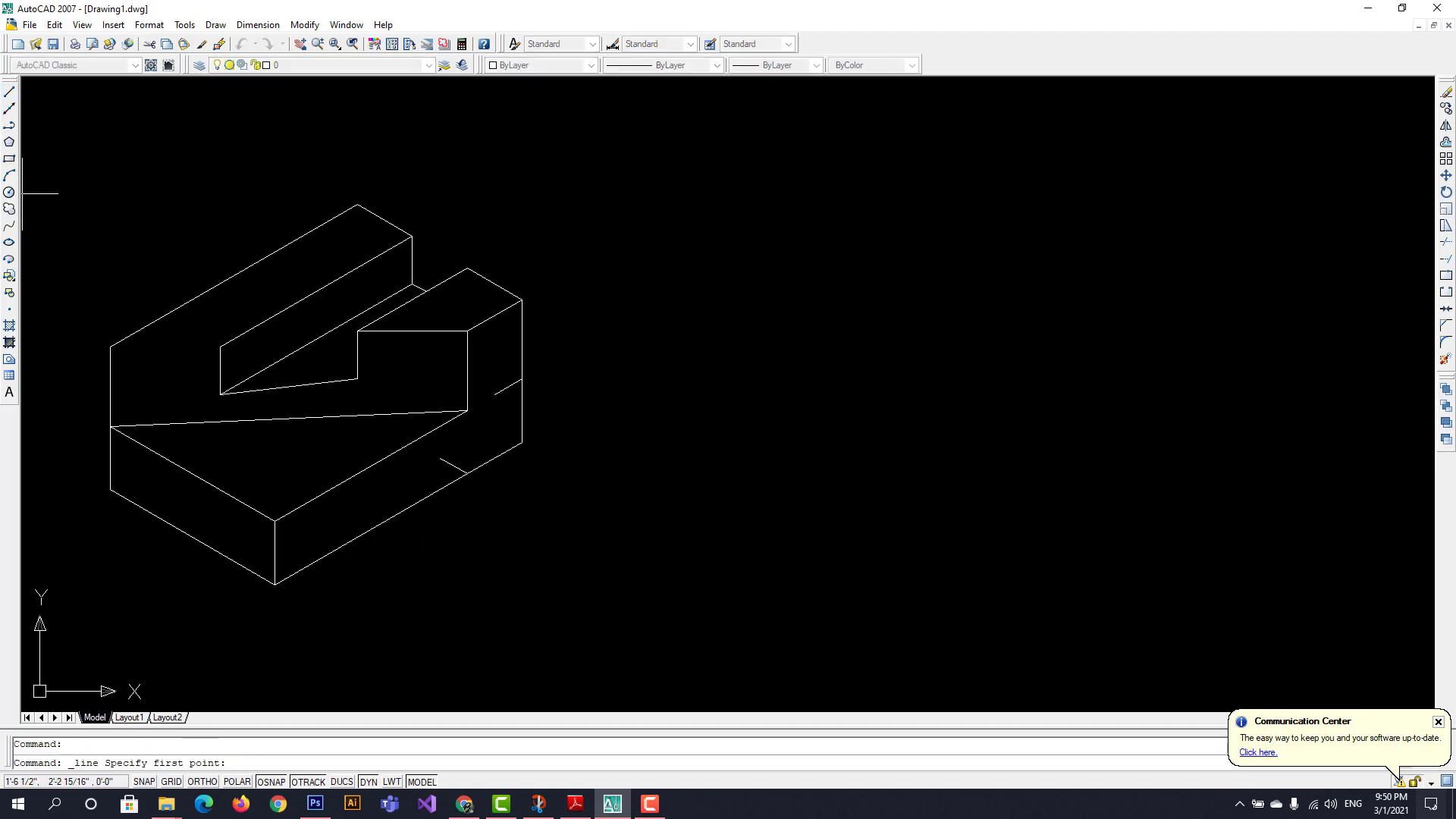
click(110, 347)
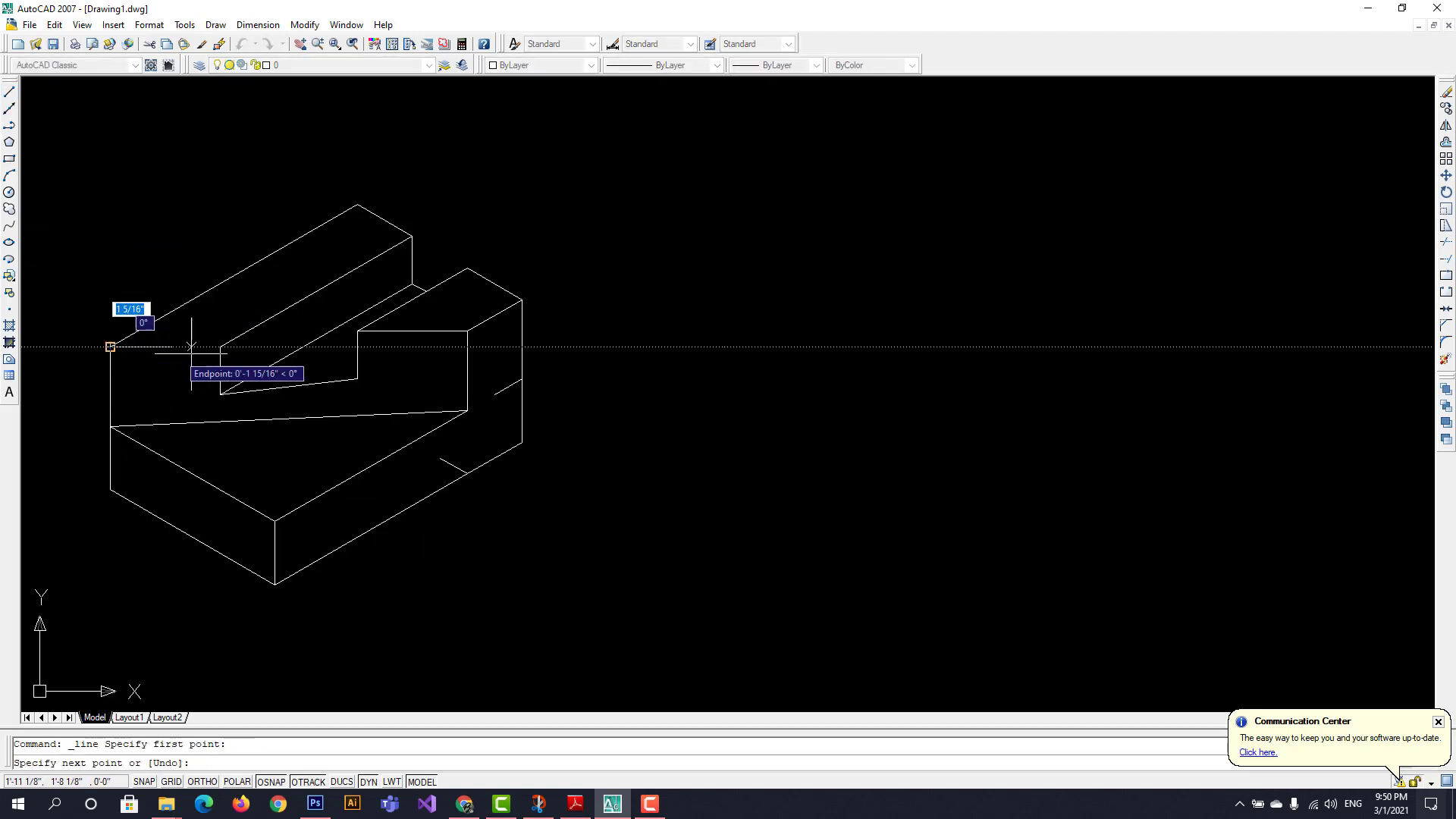
click(220, 347)
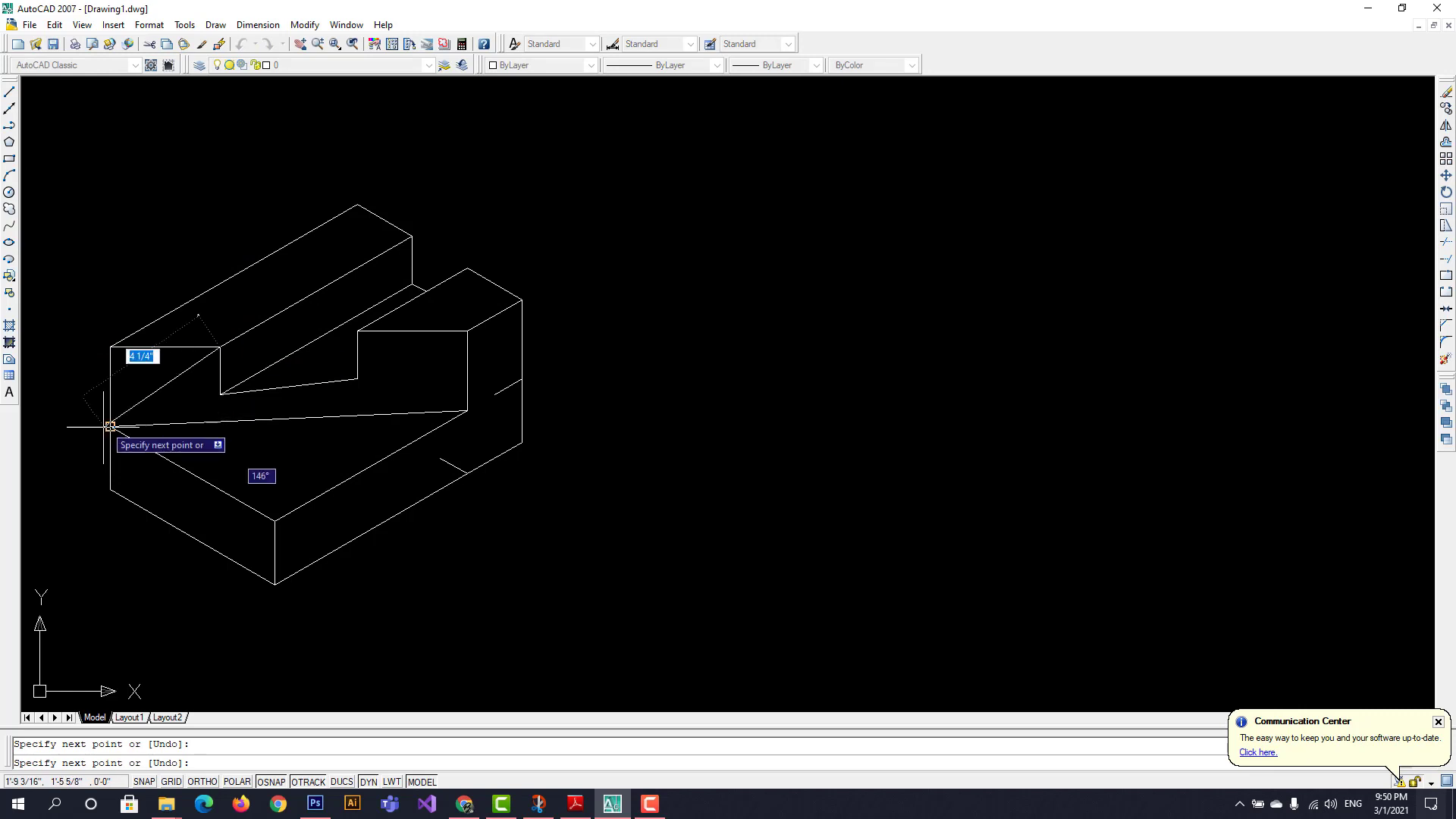
key(Escape)
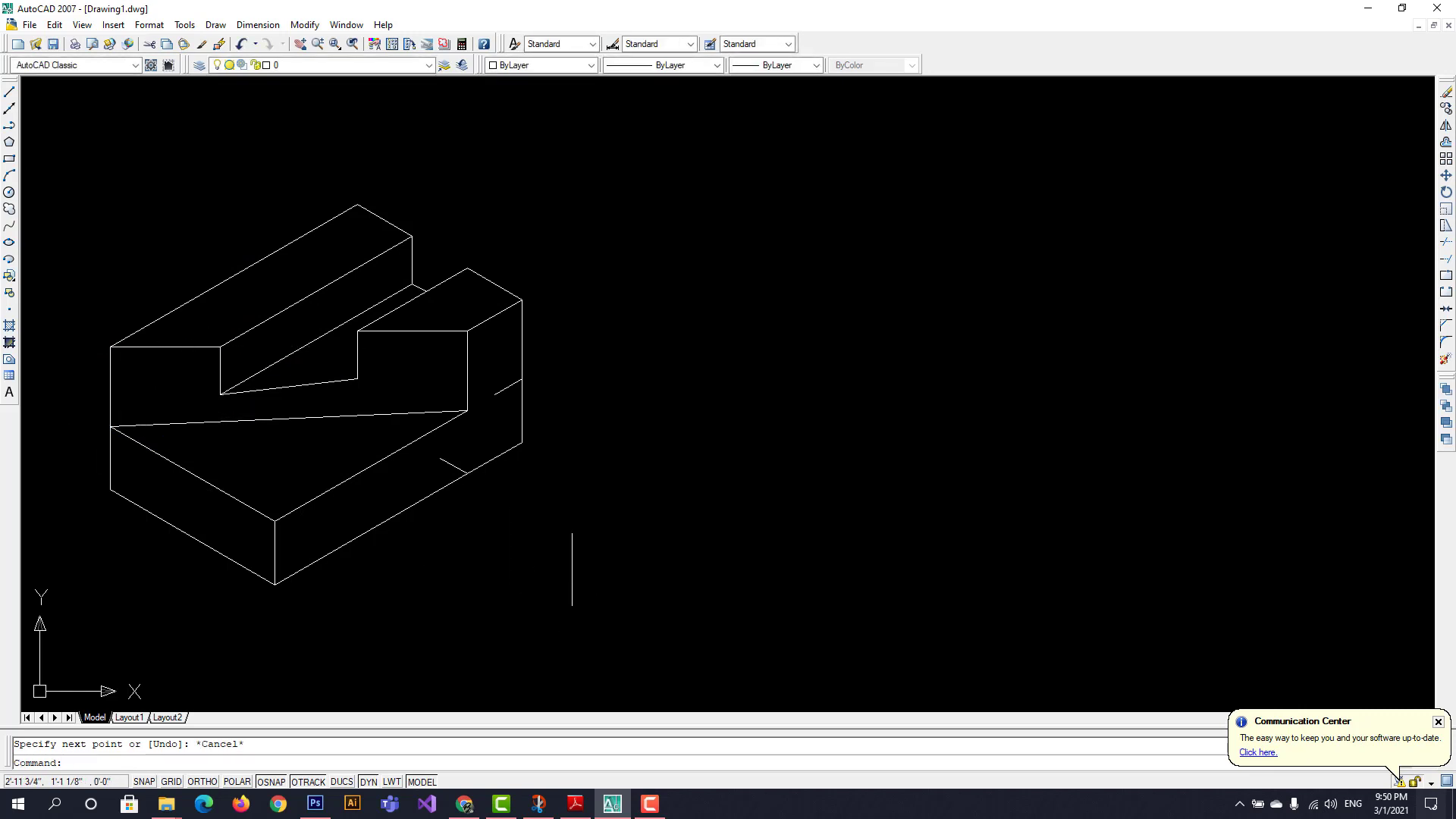
After rechecking the PDF, erase the slot floor's front edge and the right arm's slot-side top edge, slot vertical and front top edge in AutoCAD
click(576, 807)
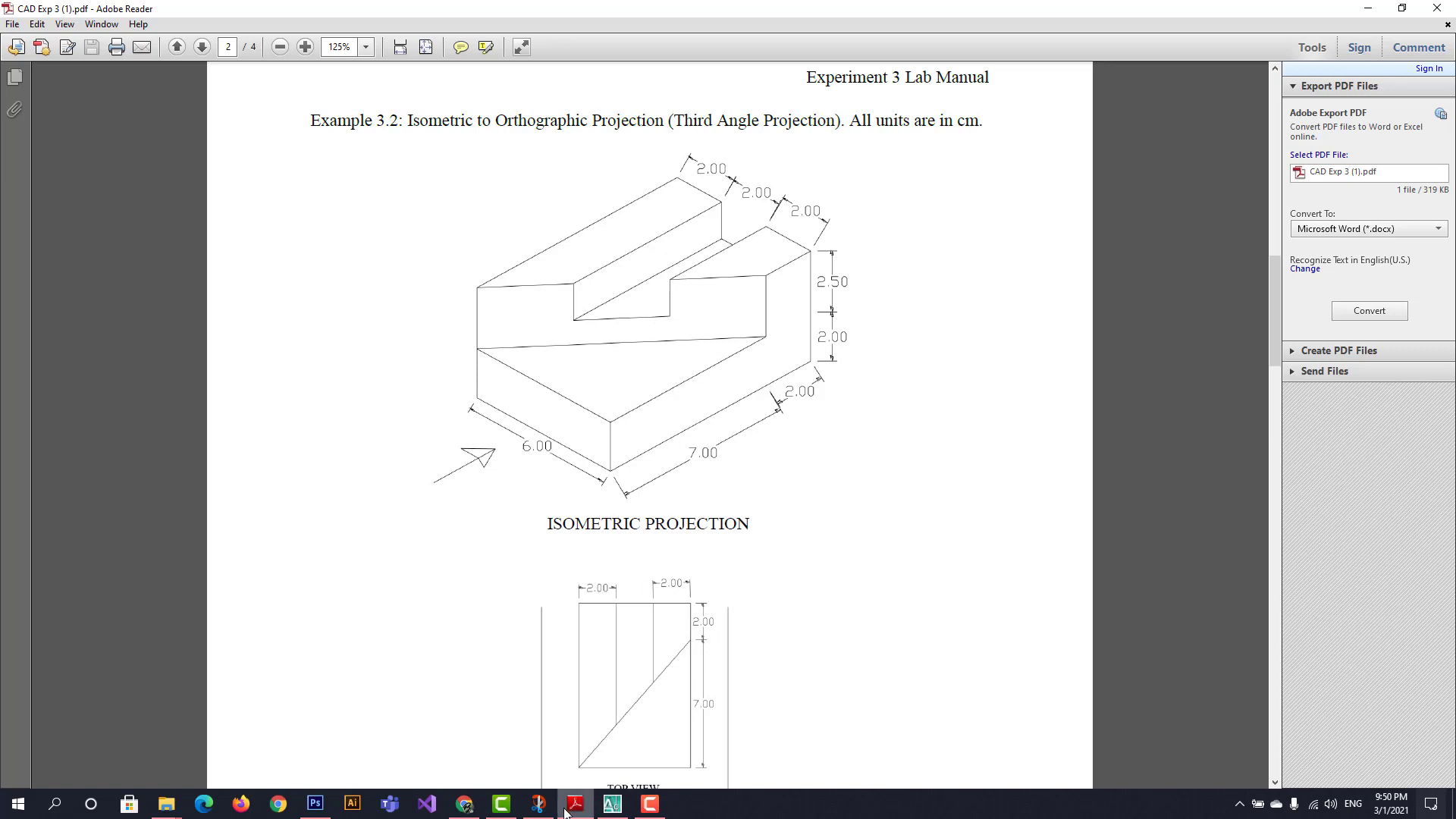
click(602, 807)
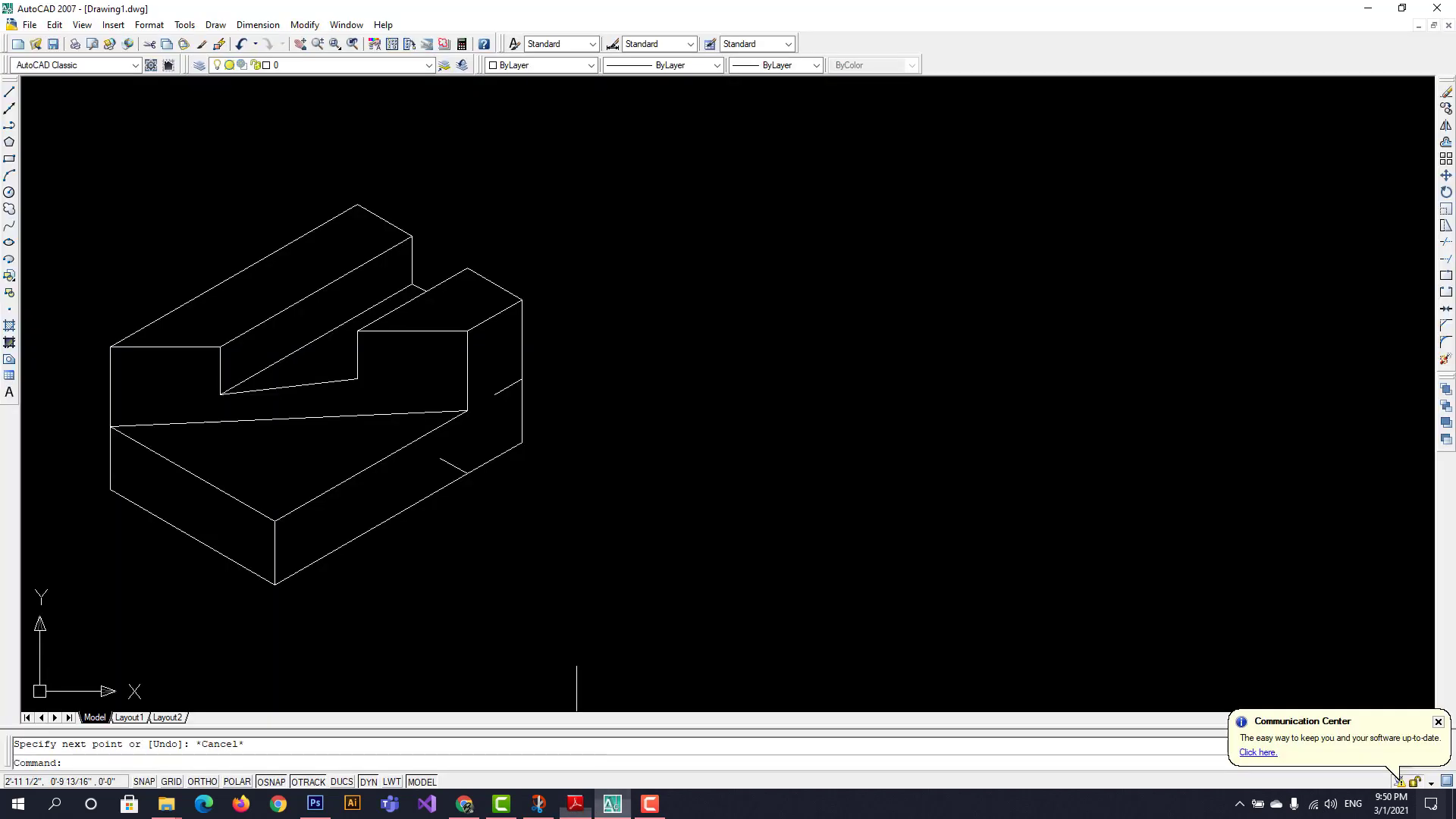
click(334, 382)
key(Delete)
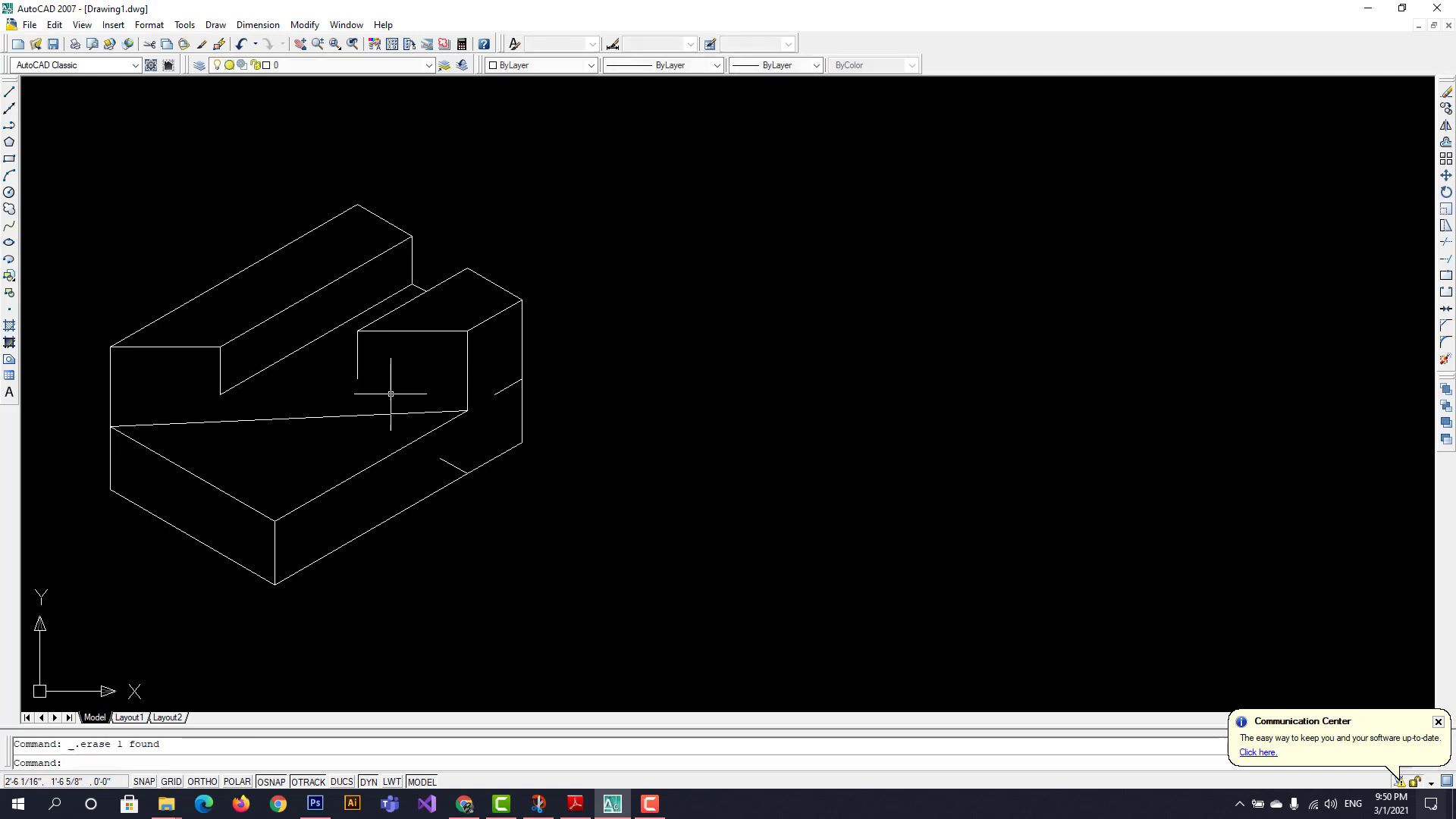
click(401, 307)
key(Delete)
click(358, 339)
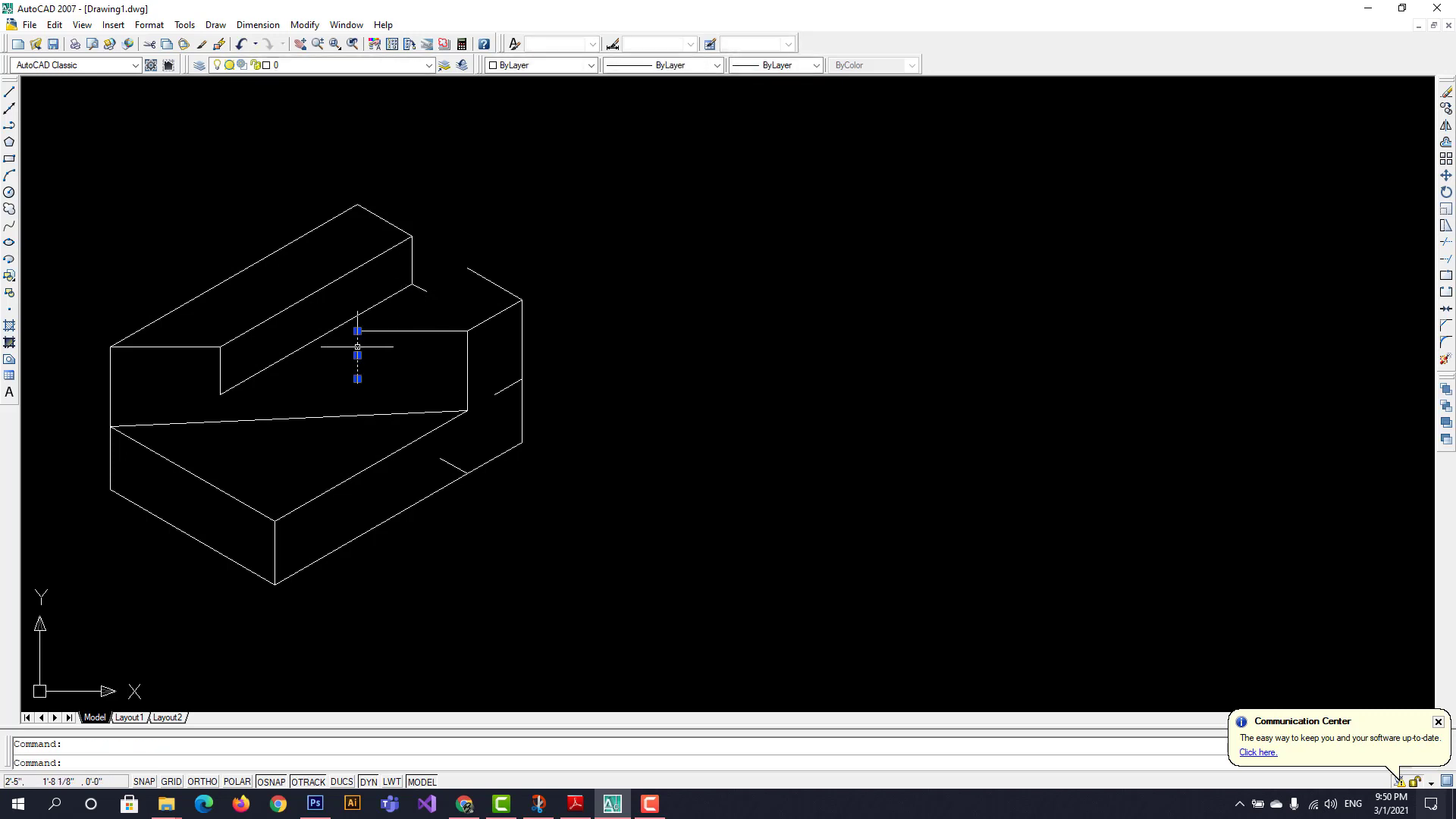
key(Delete)
click(380, 331)
key(Delete)
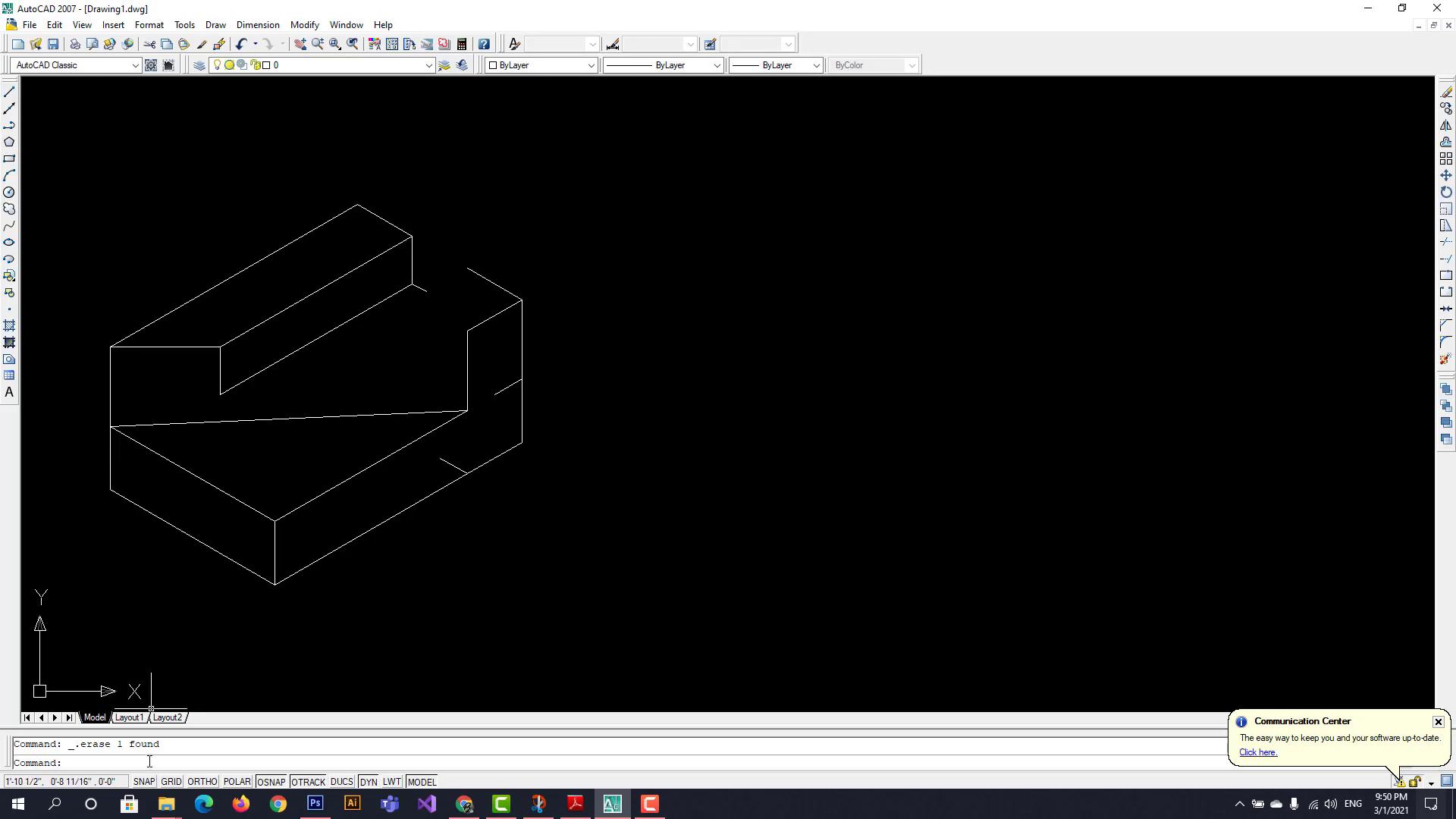
Switch the snap grid style back to Isometric, picking two points for the vertical spacing
key(Return)
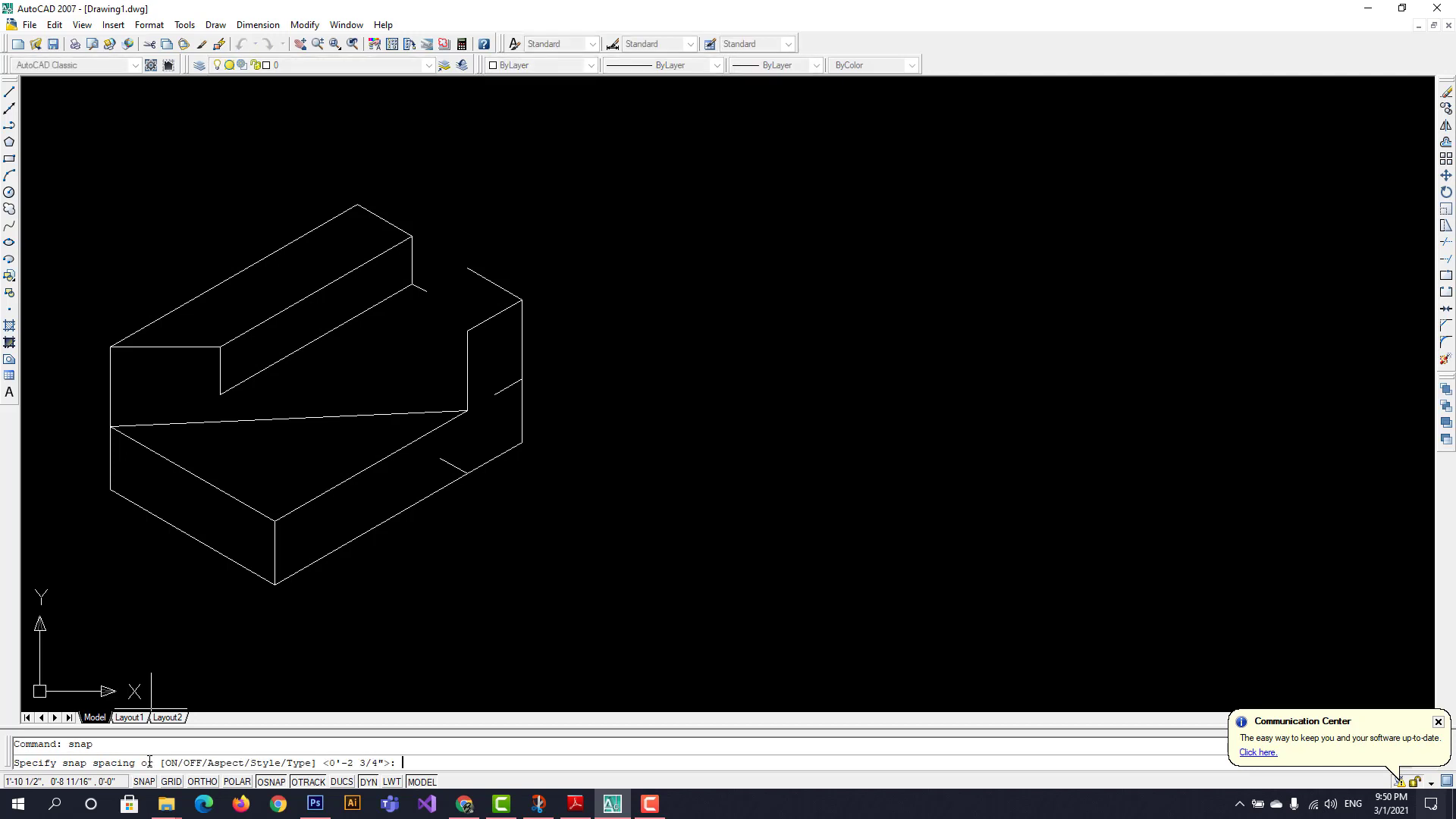
key(Return)
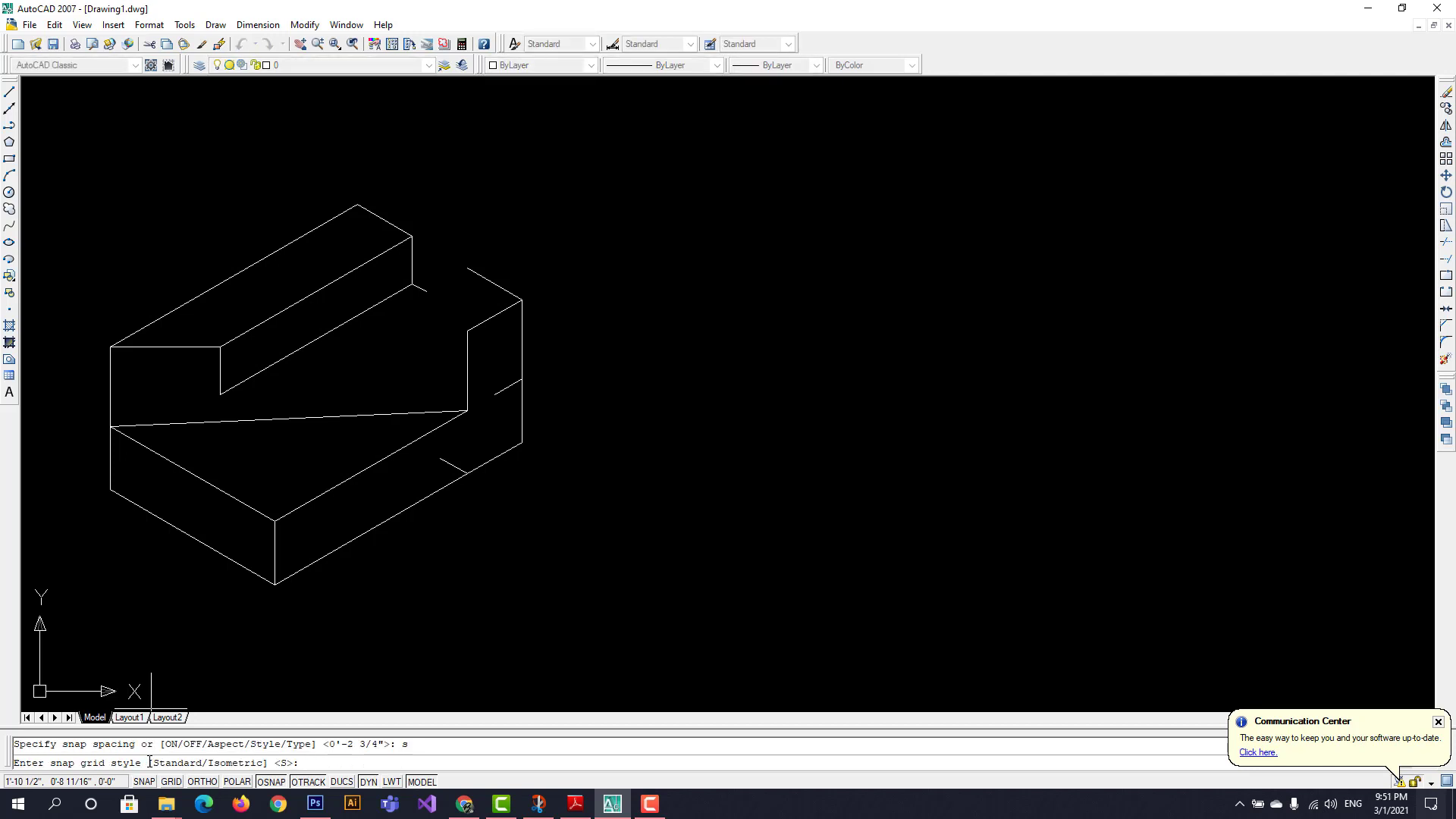
text(i)
key(Return)
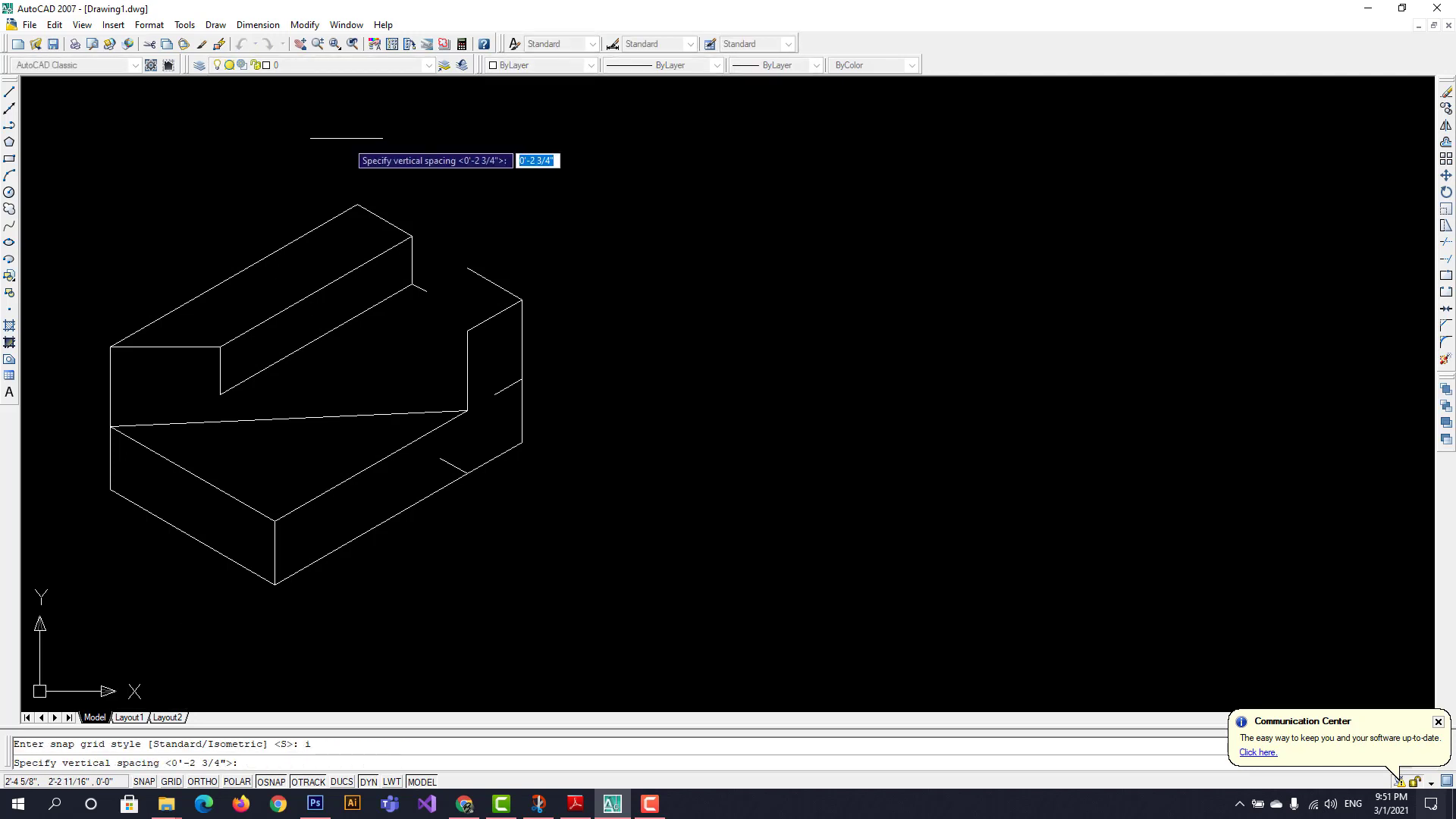
click(991, 293)
click(957, 444)
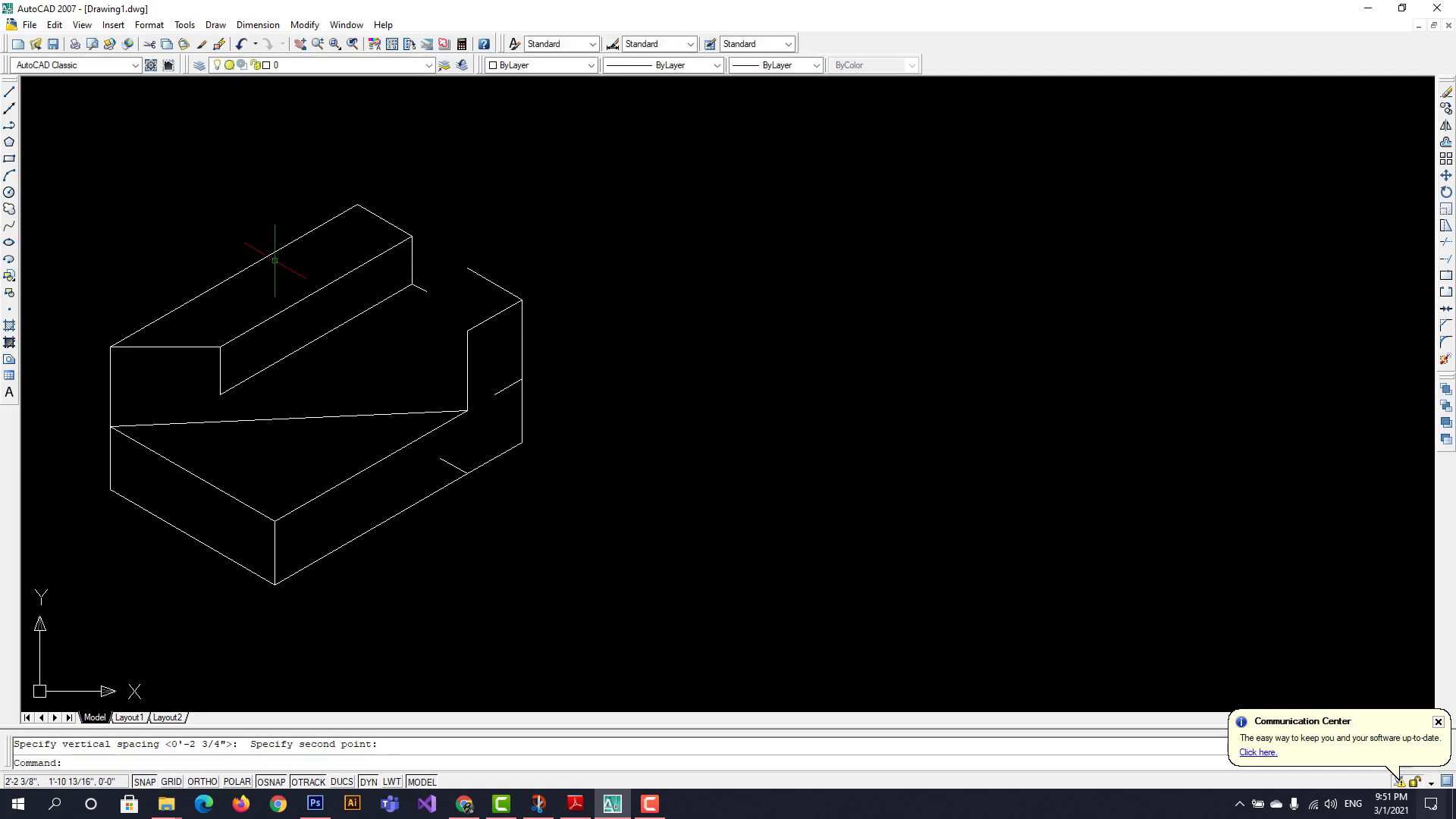
With snap off and ortho on, draw the right arm's slot-side top edge 4.5 long from its back corner in the top isoplane
click(9, 92)
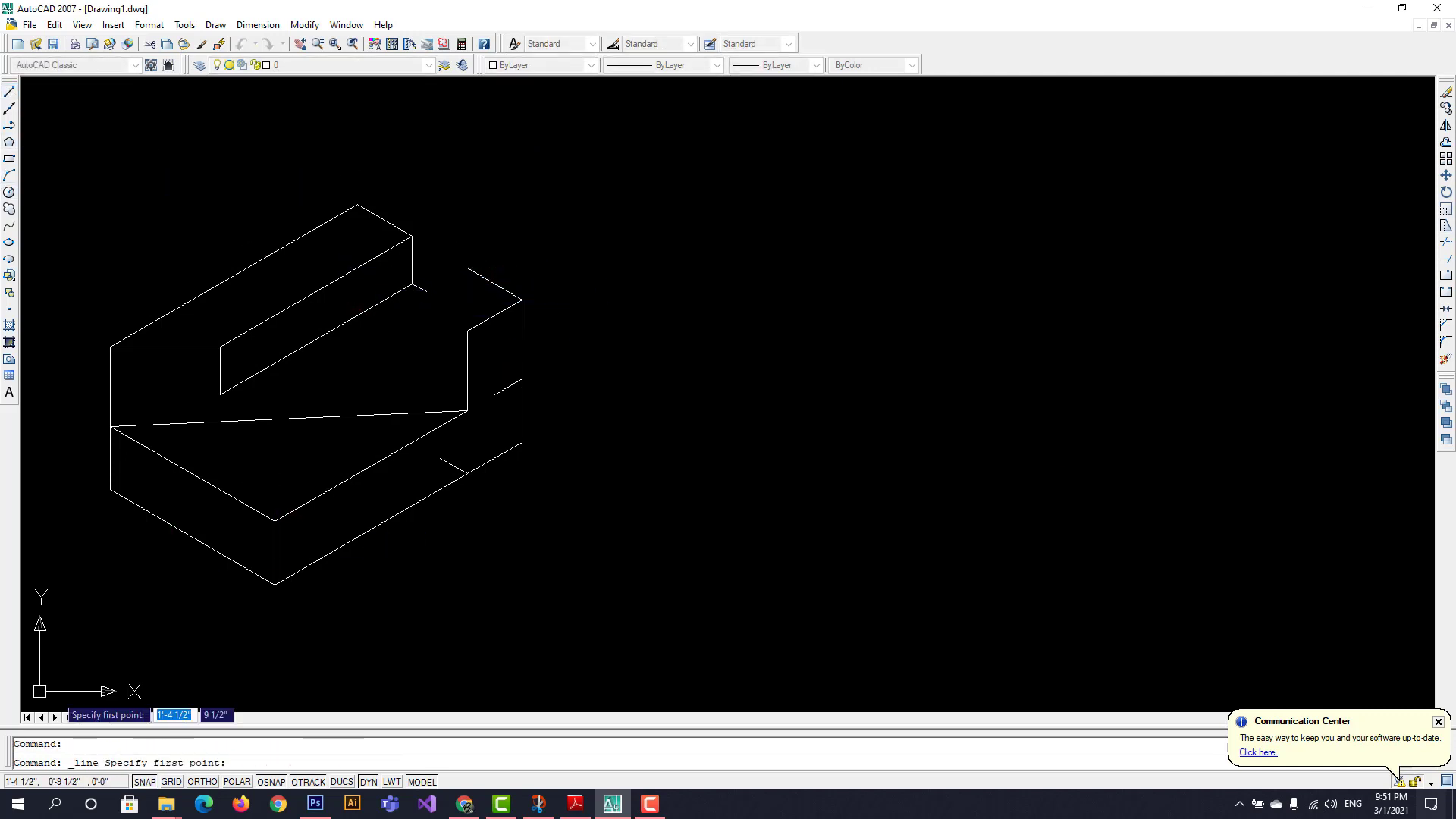
click(198, 782)
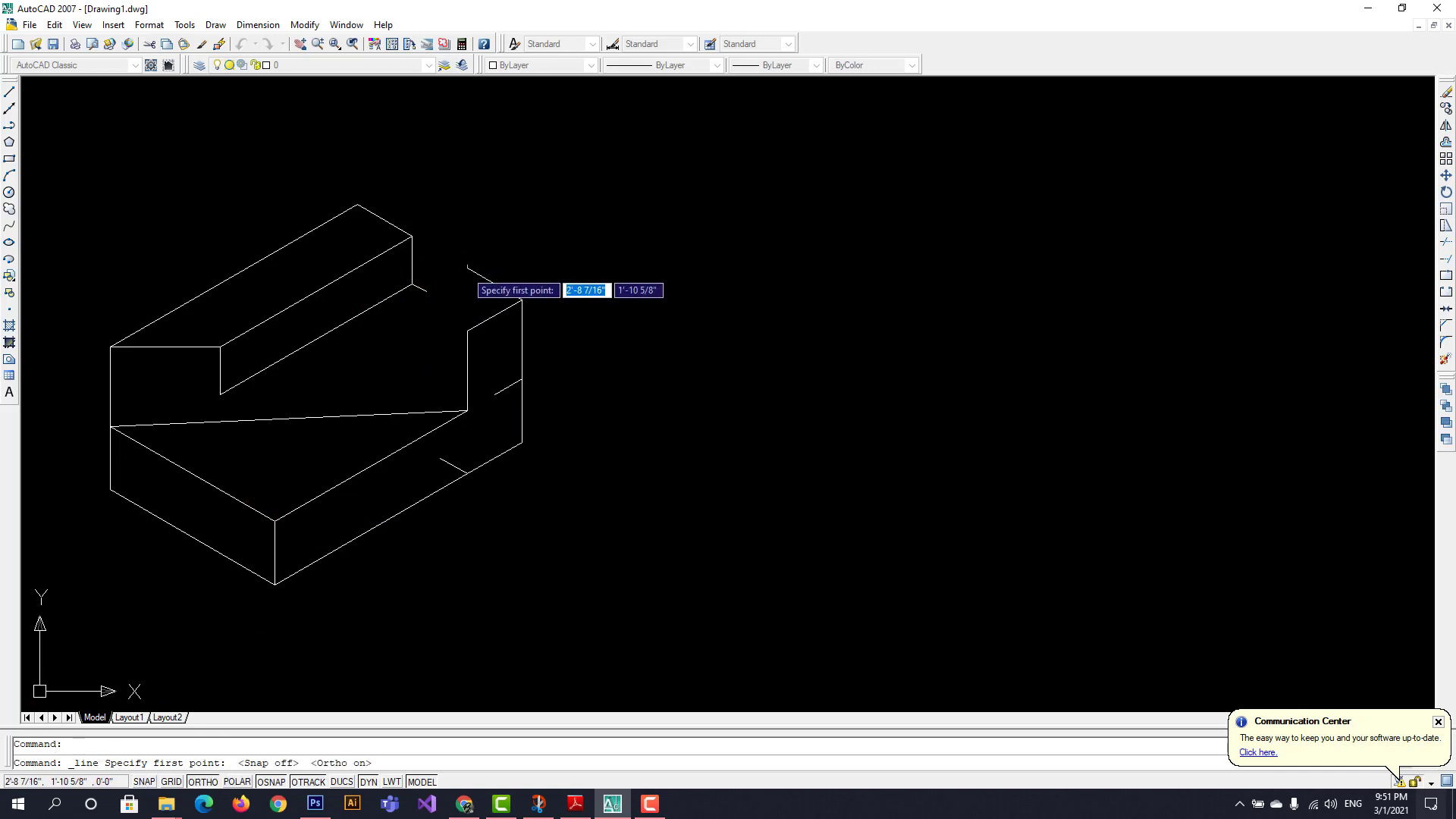
click(467, 269)
key(F5)
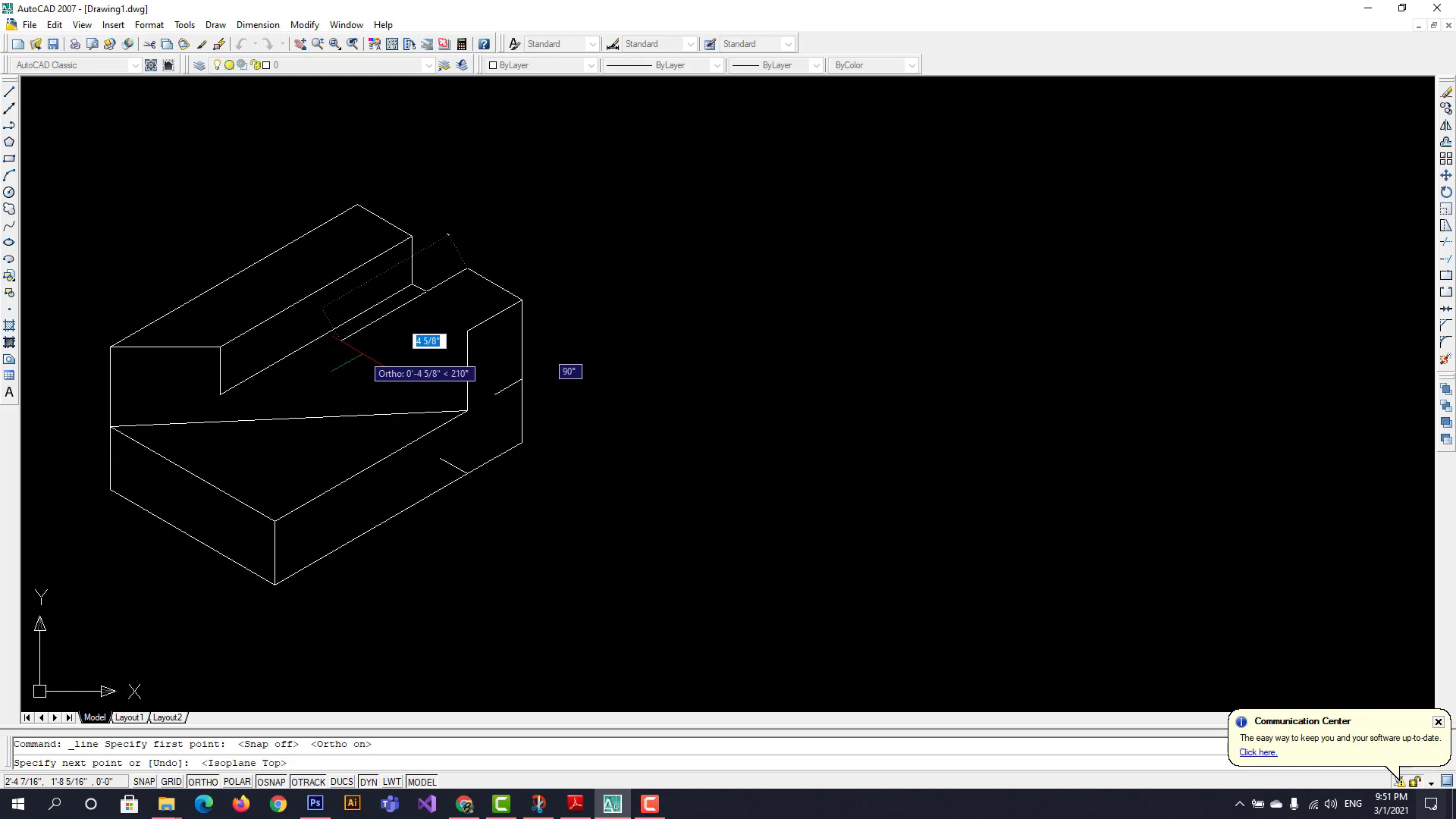
text(4)
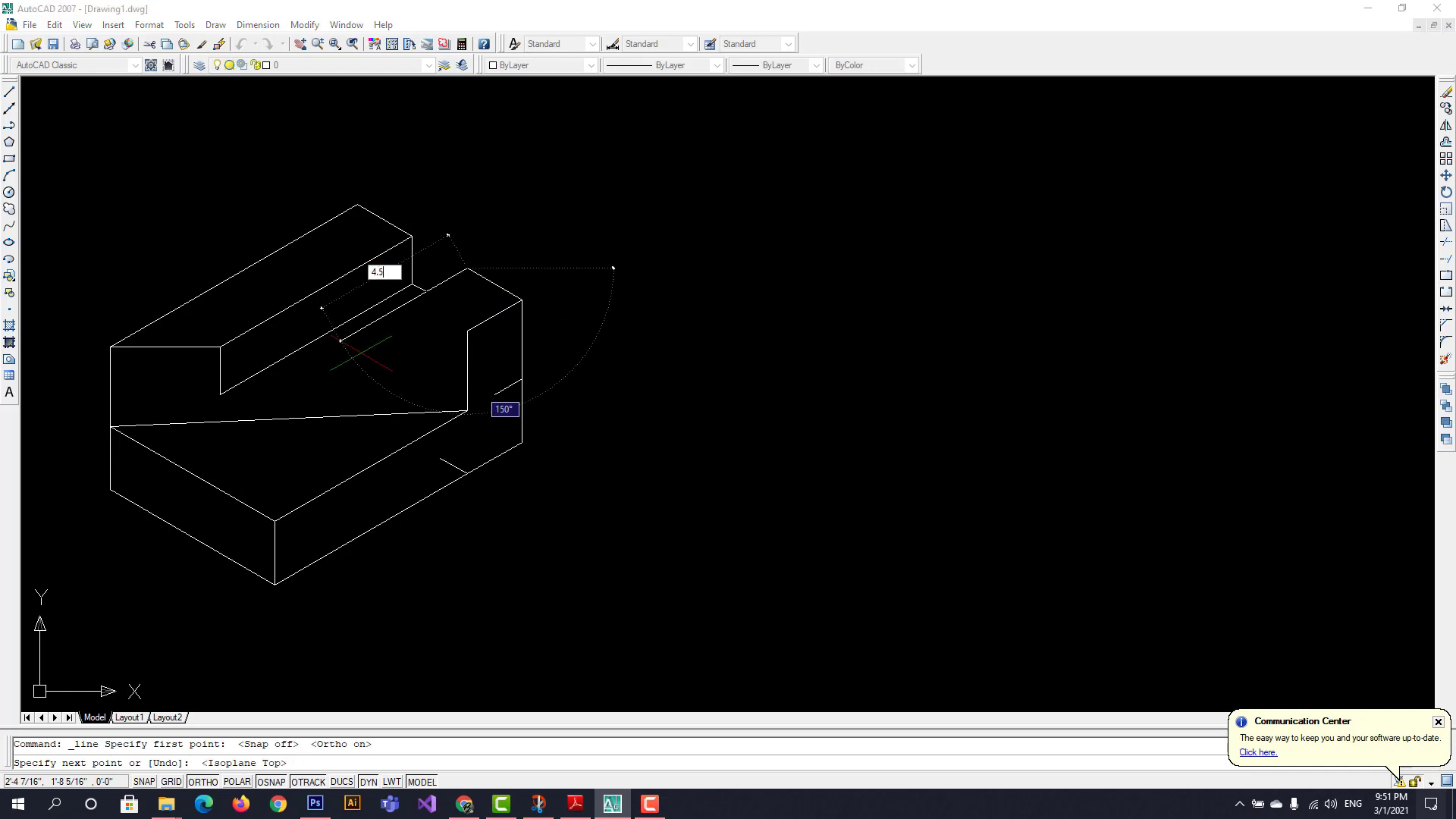
text(.5)
key(Return)
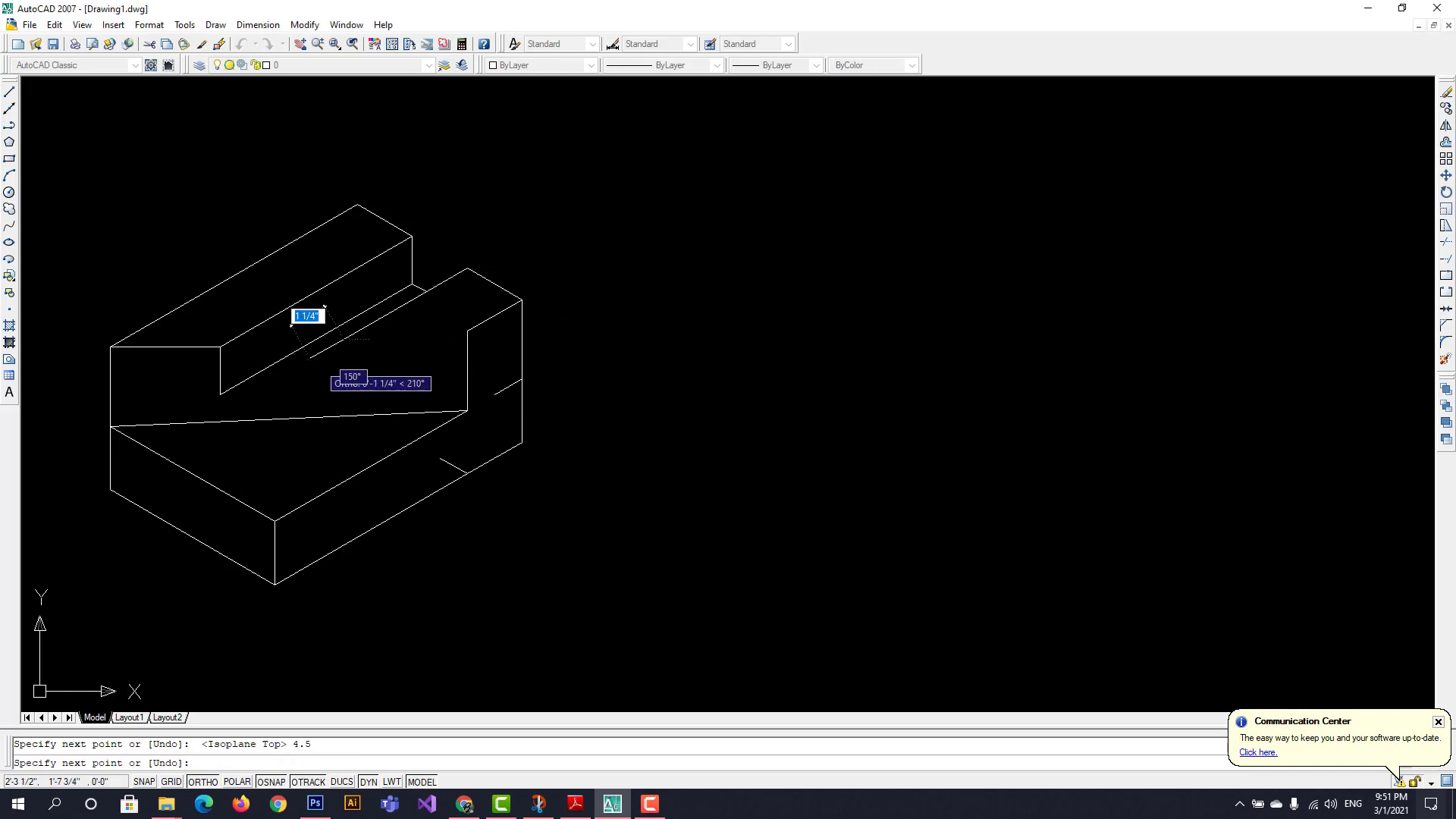
Continue the line 1.5 straight down from the edge's front end as the slot's right front vertical
click(345, 339)
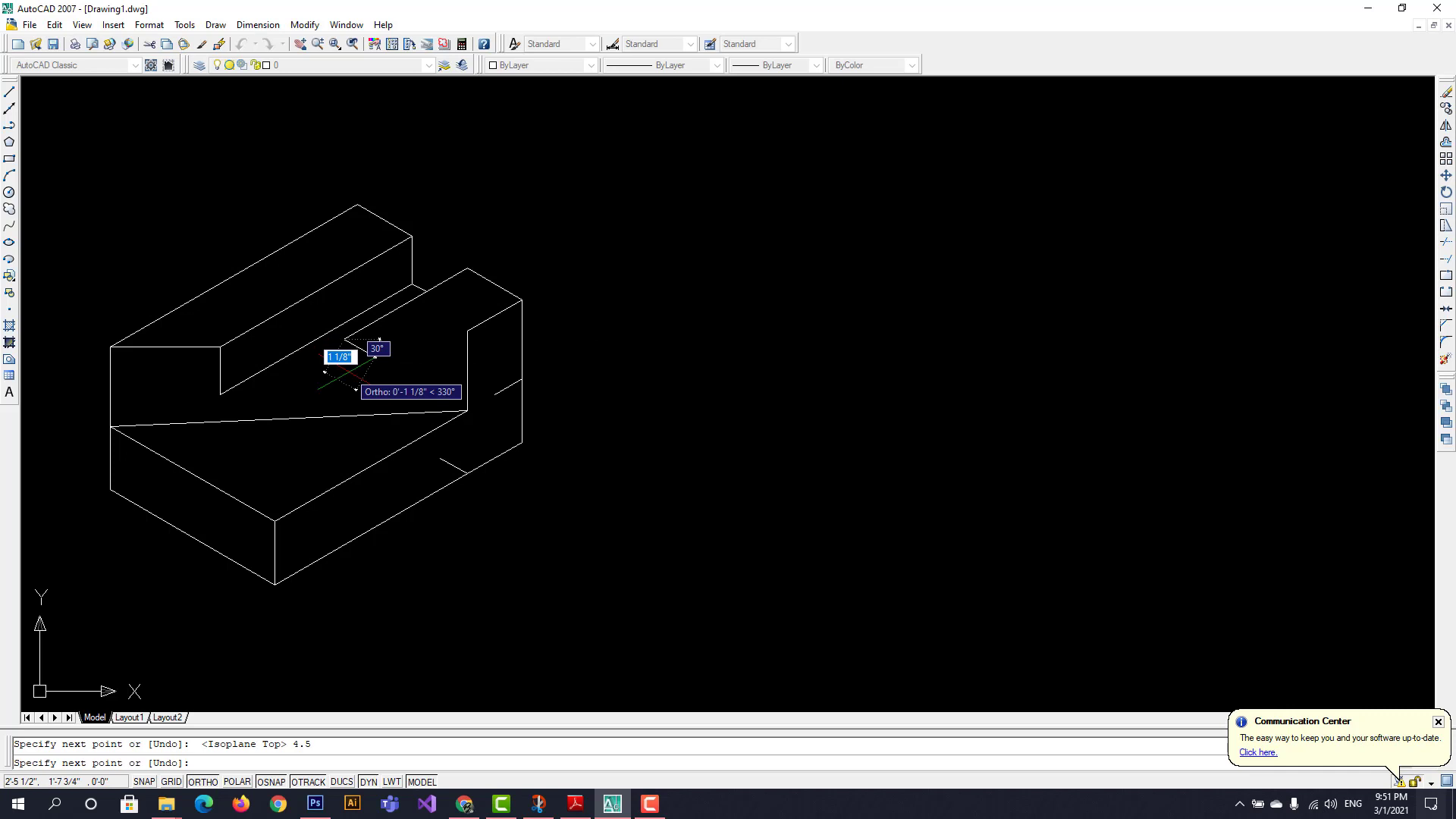
key(F5)
text(1.5)
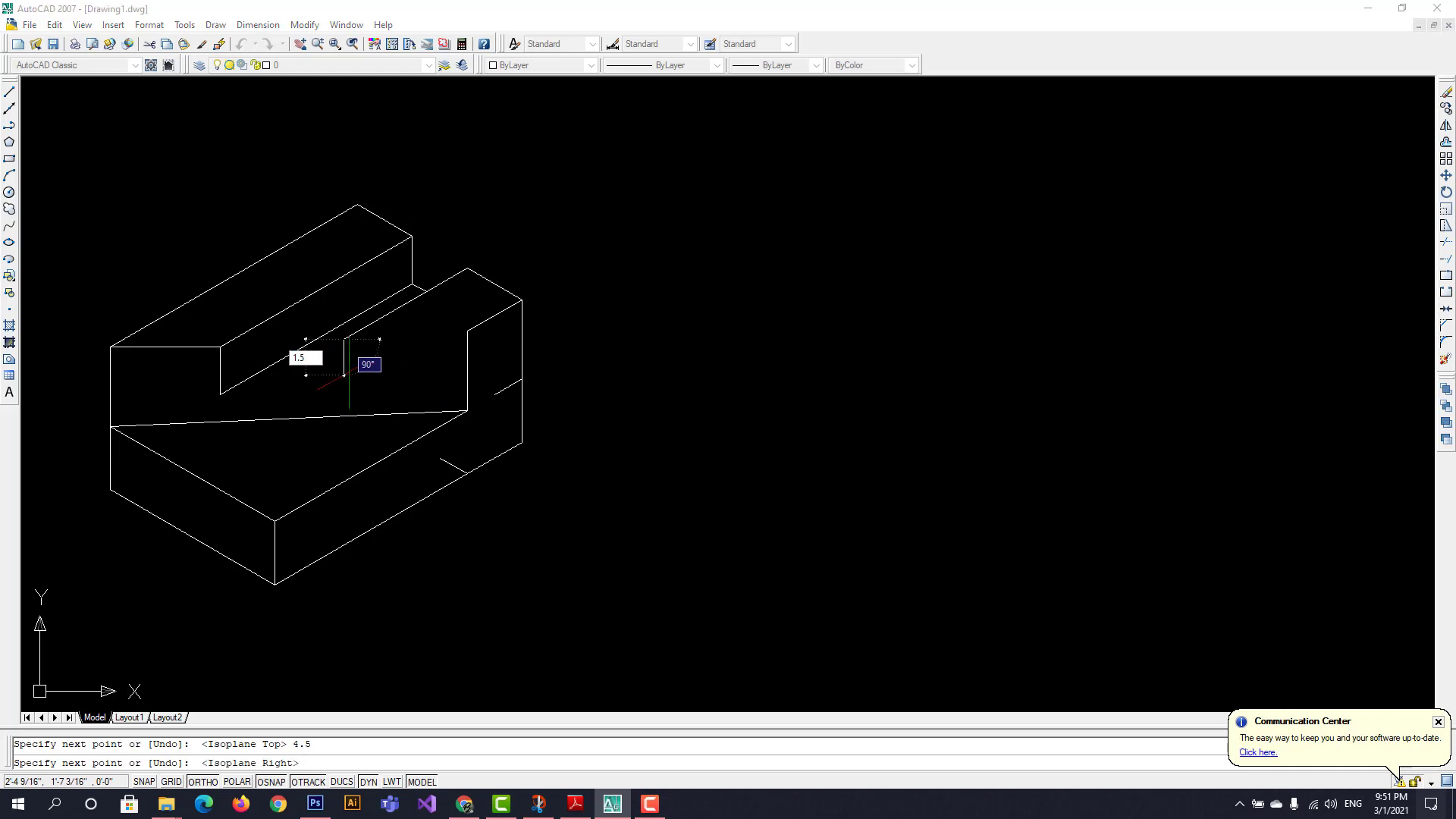
key(Return)
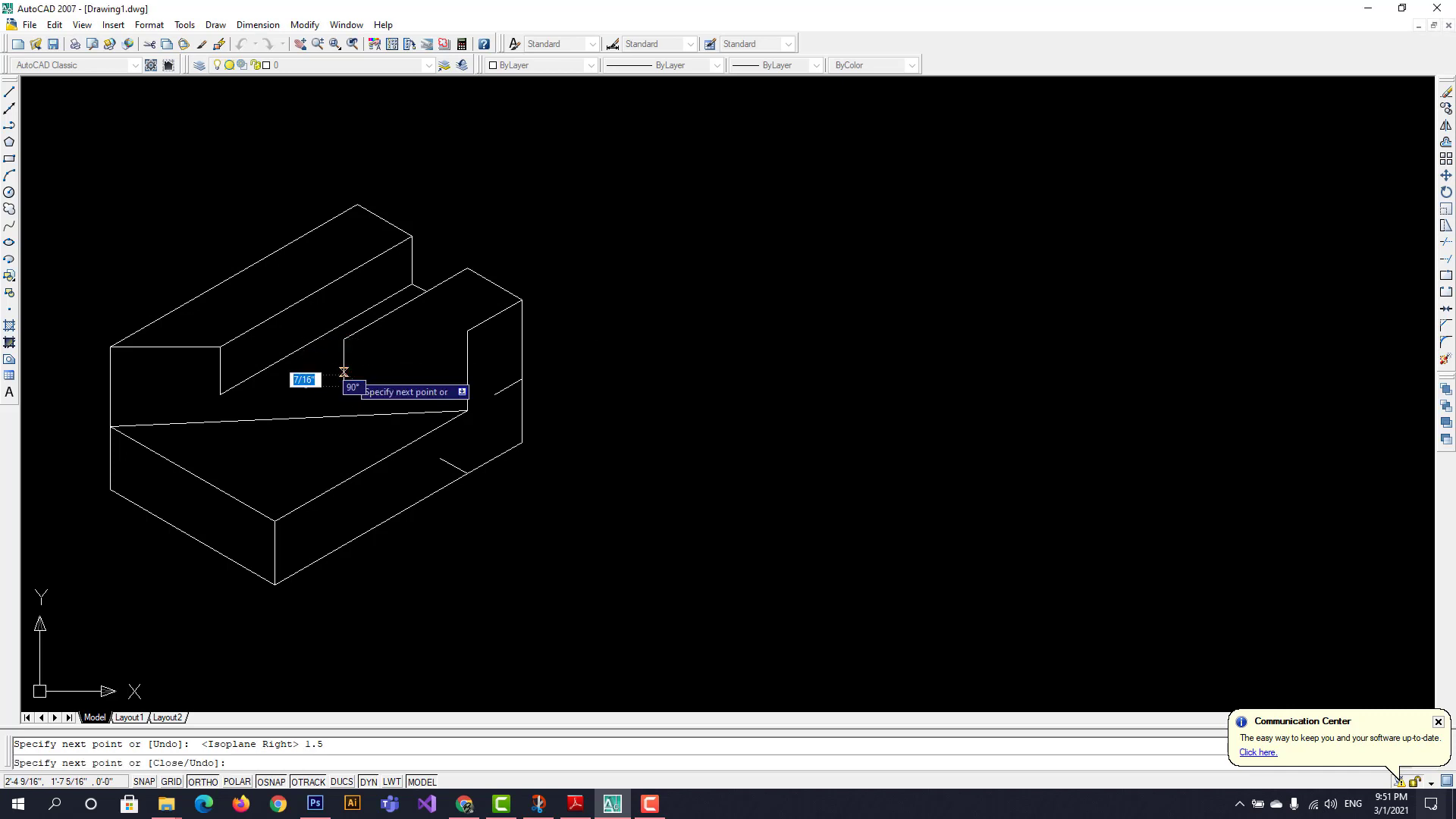
key(Escape)
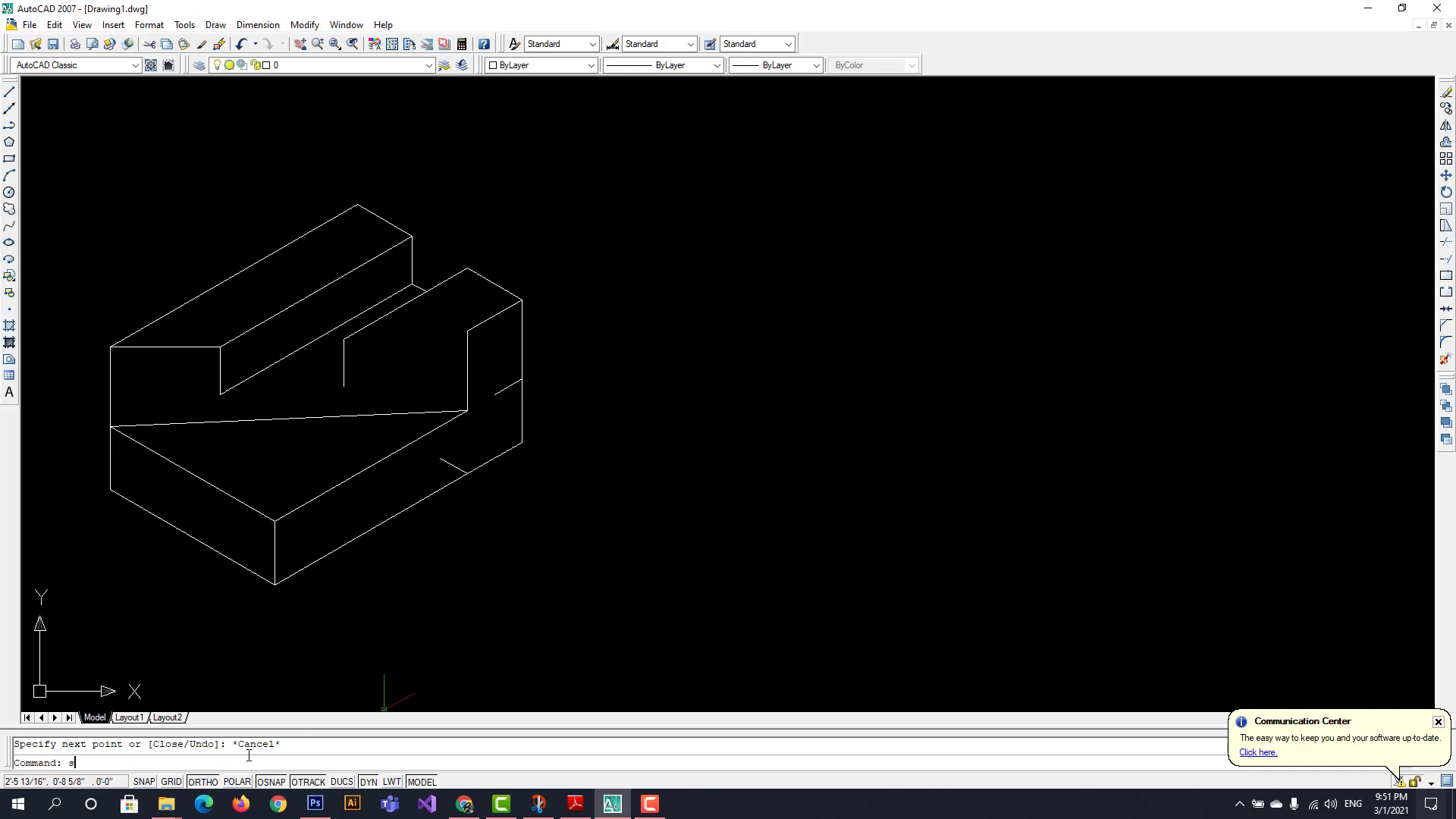
Try to switch the snap grid style to Standard
text(snap)
key(Return)
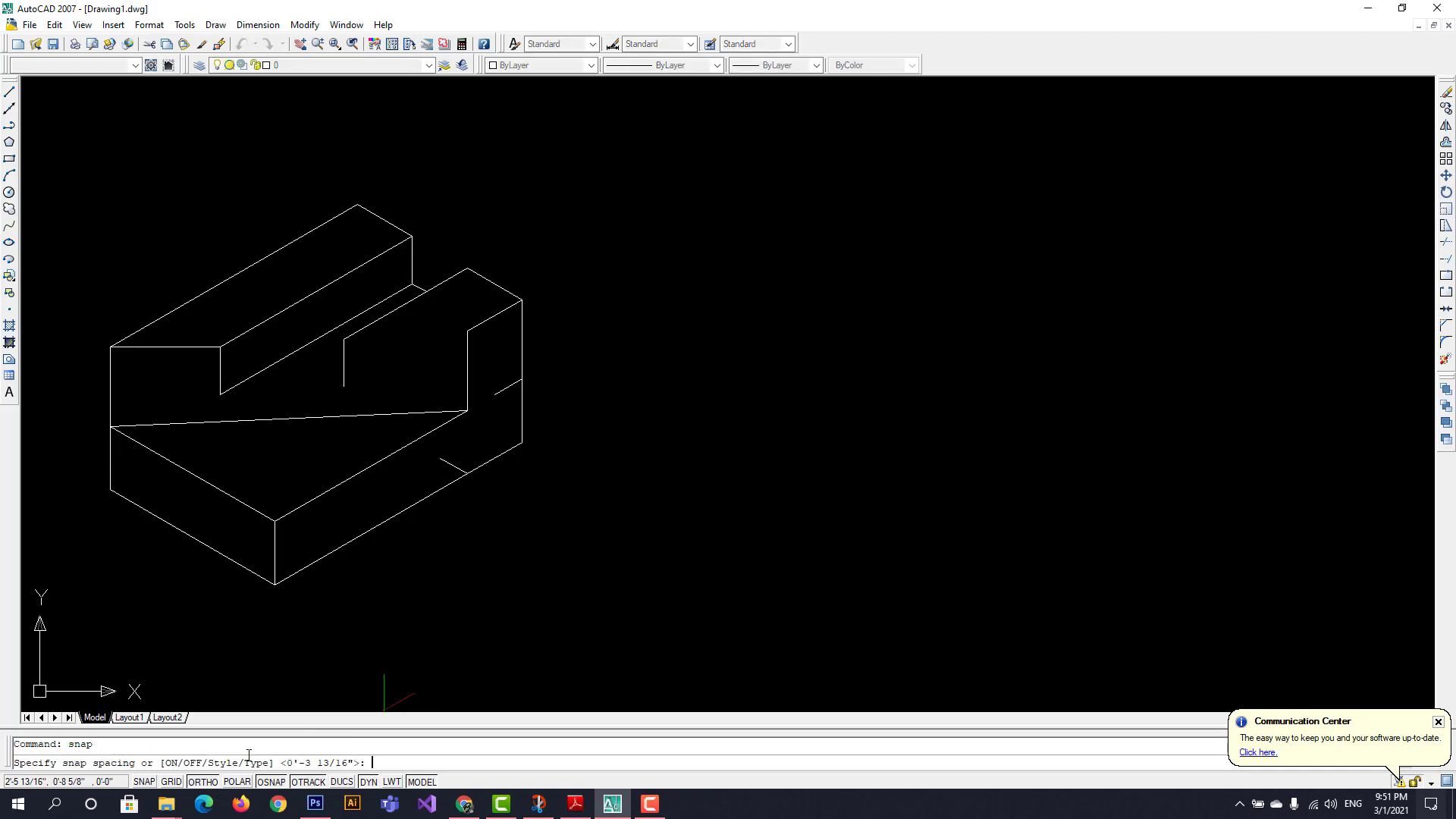
text(s)
key(Return)
text(s)
key(Return)
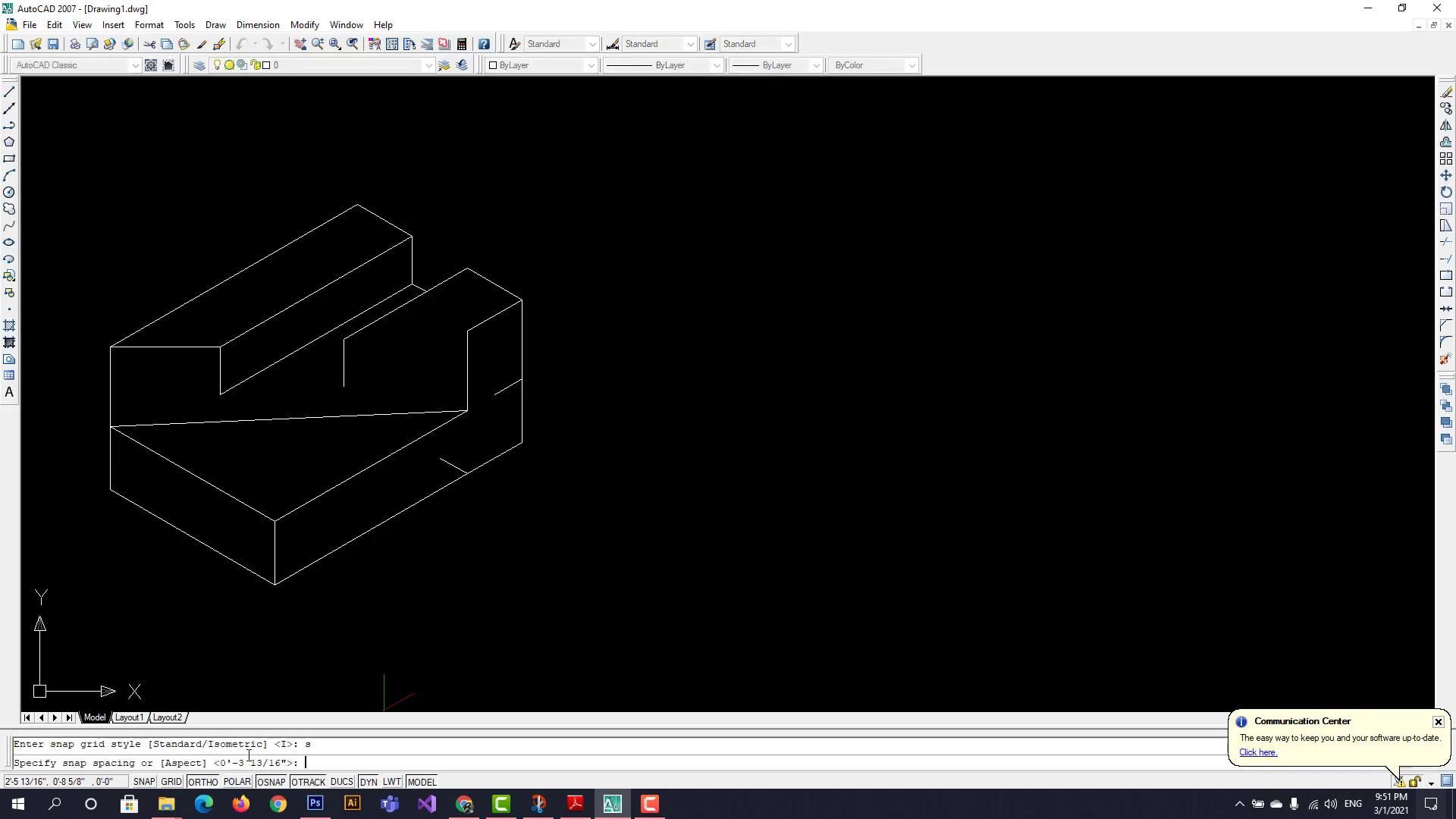
With ortho off, draw the slot floor's front edge between the lower ends of the slot's two front verticals
click(10, 91)
click(219, 394)
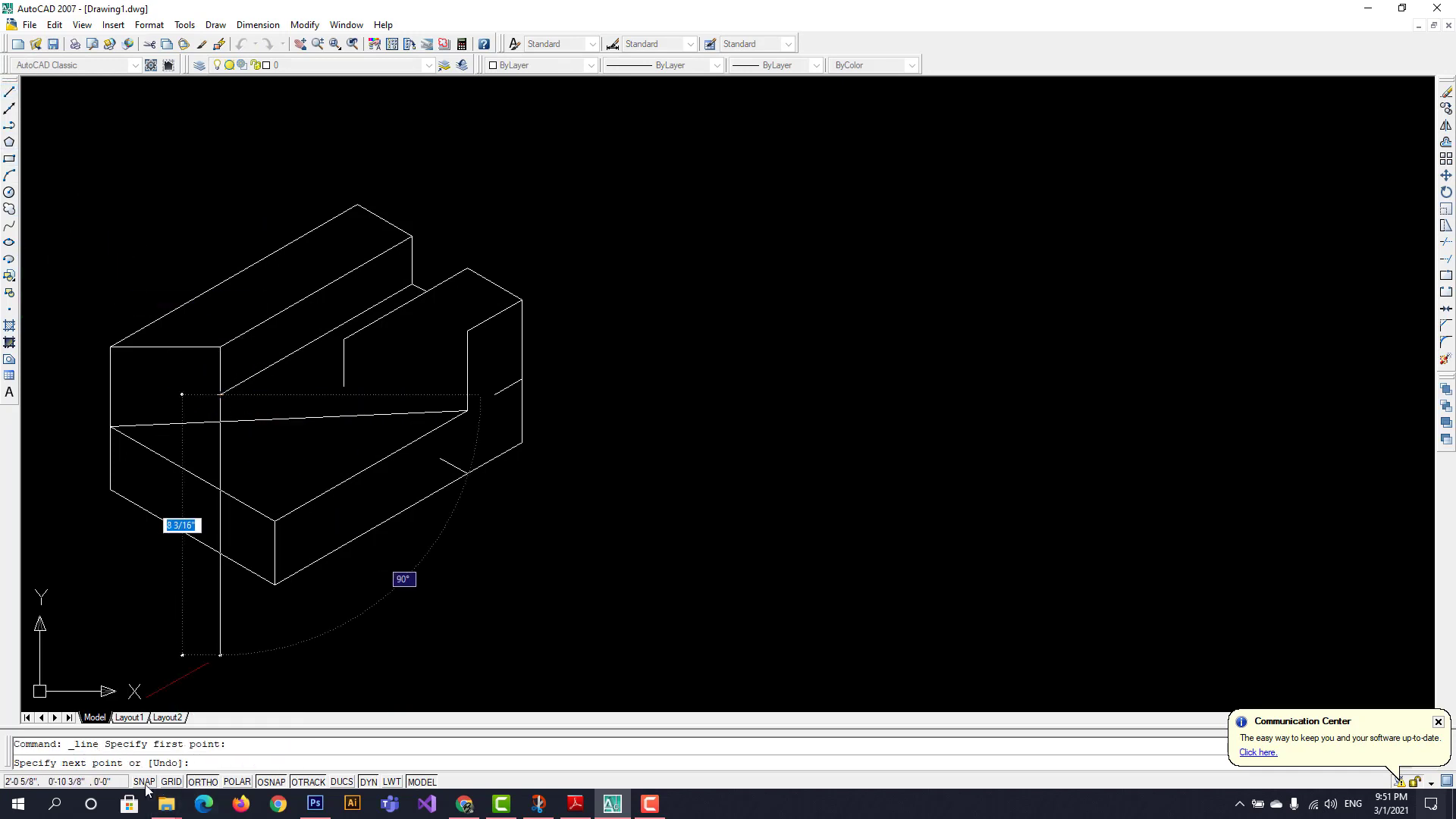
click(202, 781)
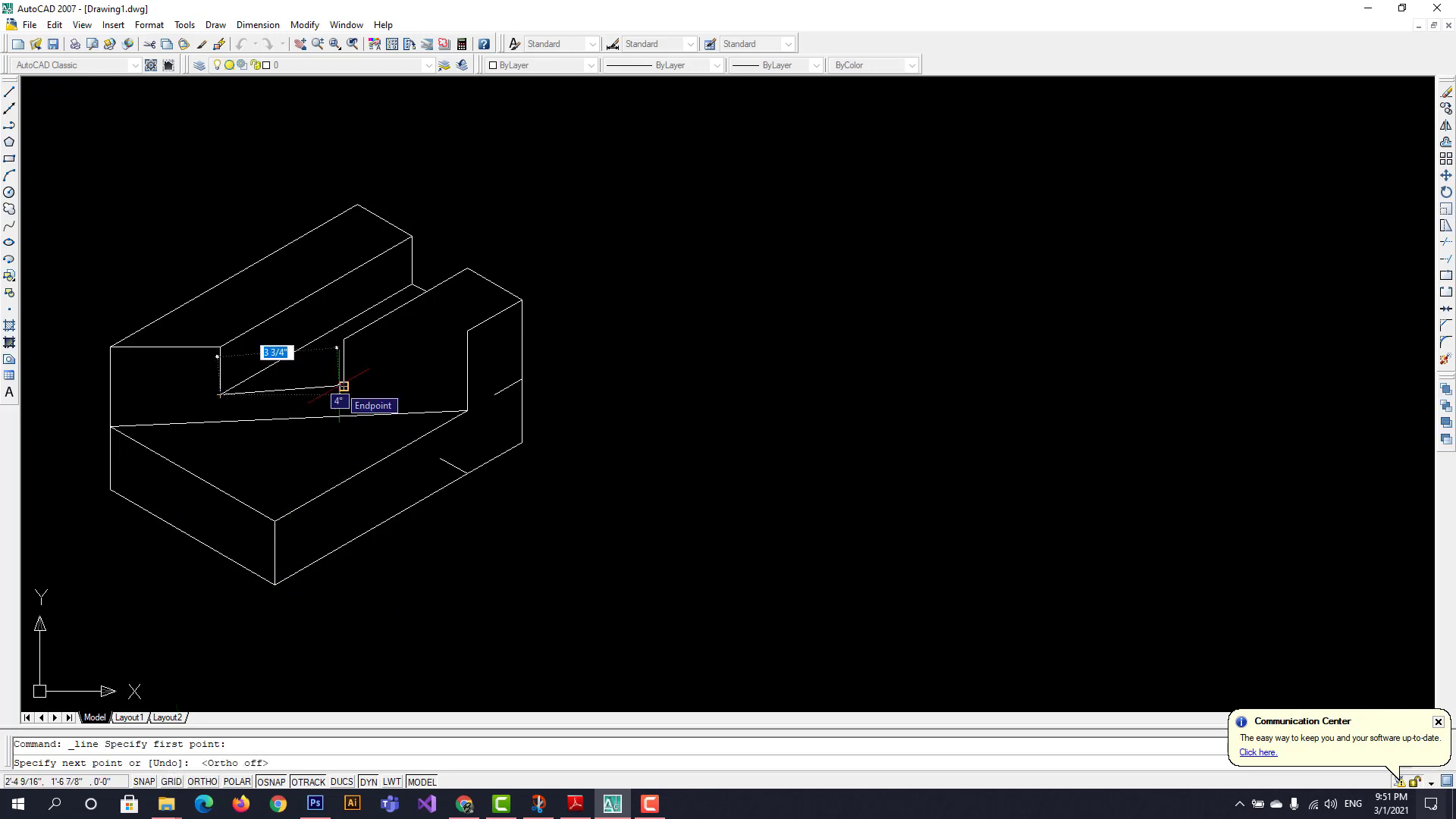
click(343, 386)
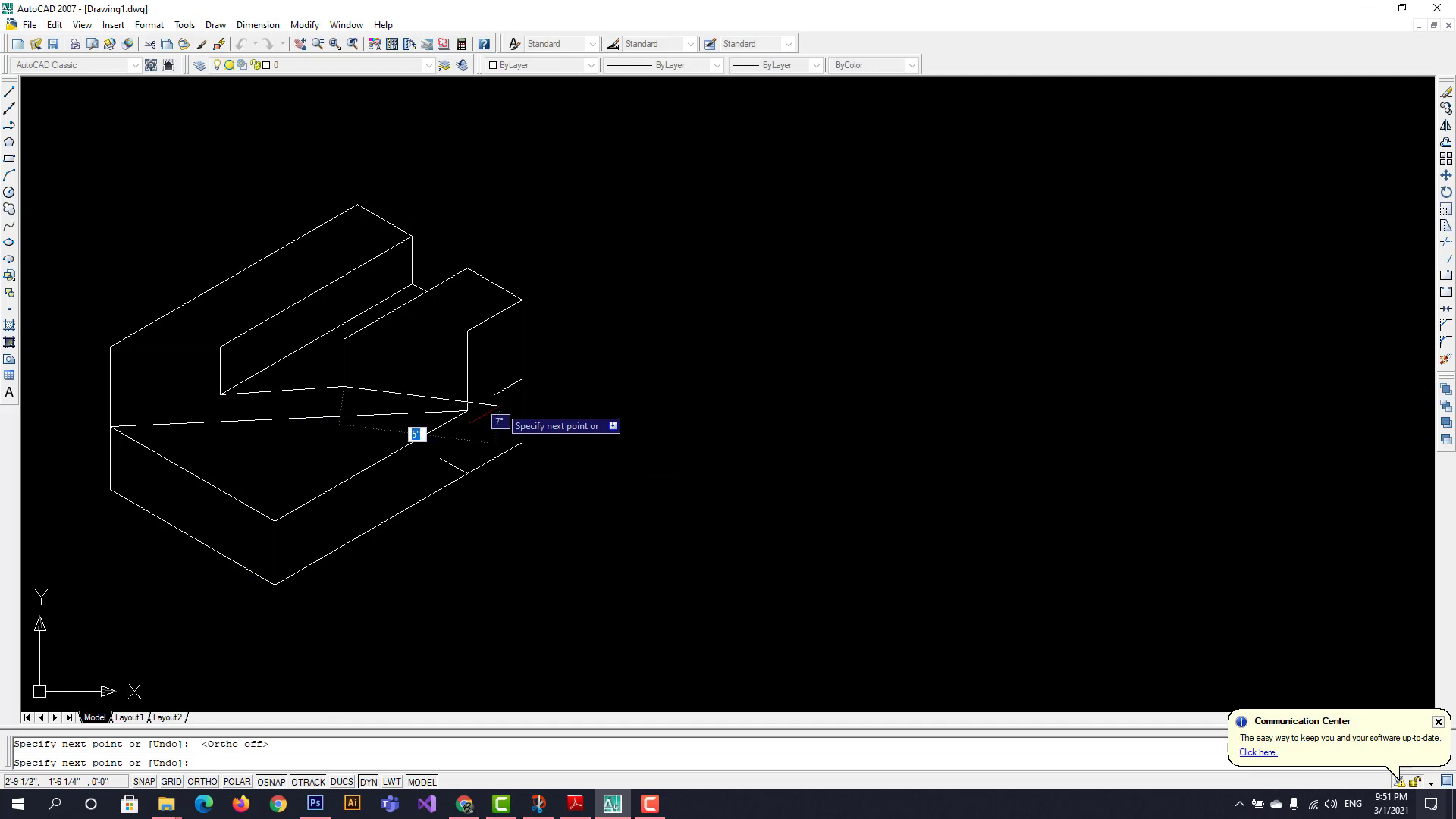
key(Escape)
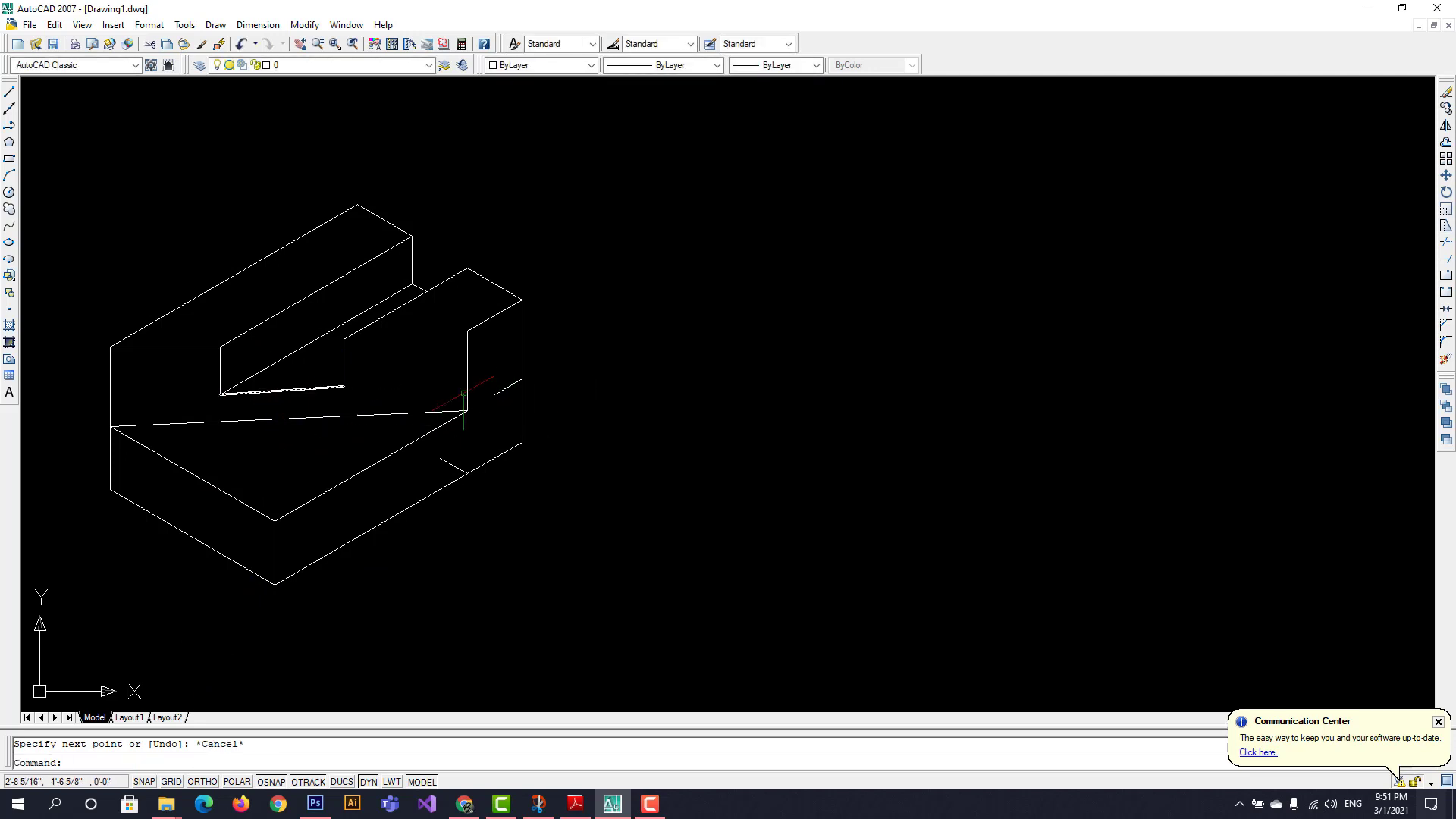
Draw the right arm's front top edge from the top of the slot's right front vertical to the block's right front vertical
click(9, 93)
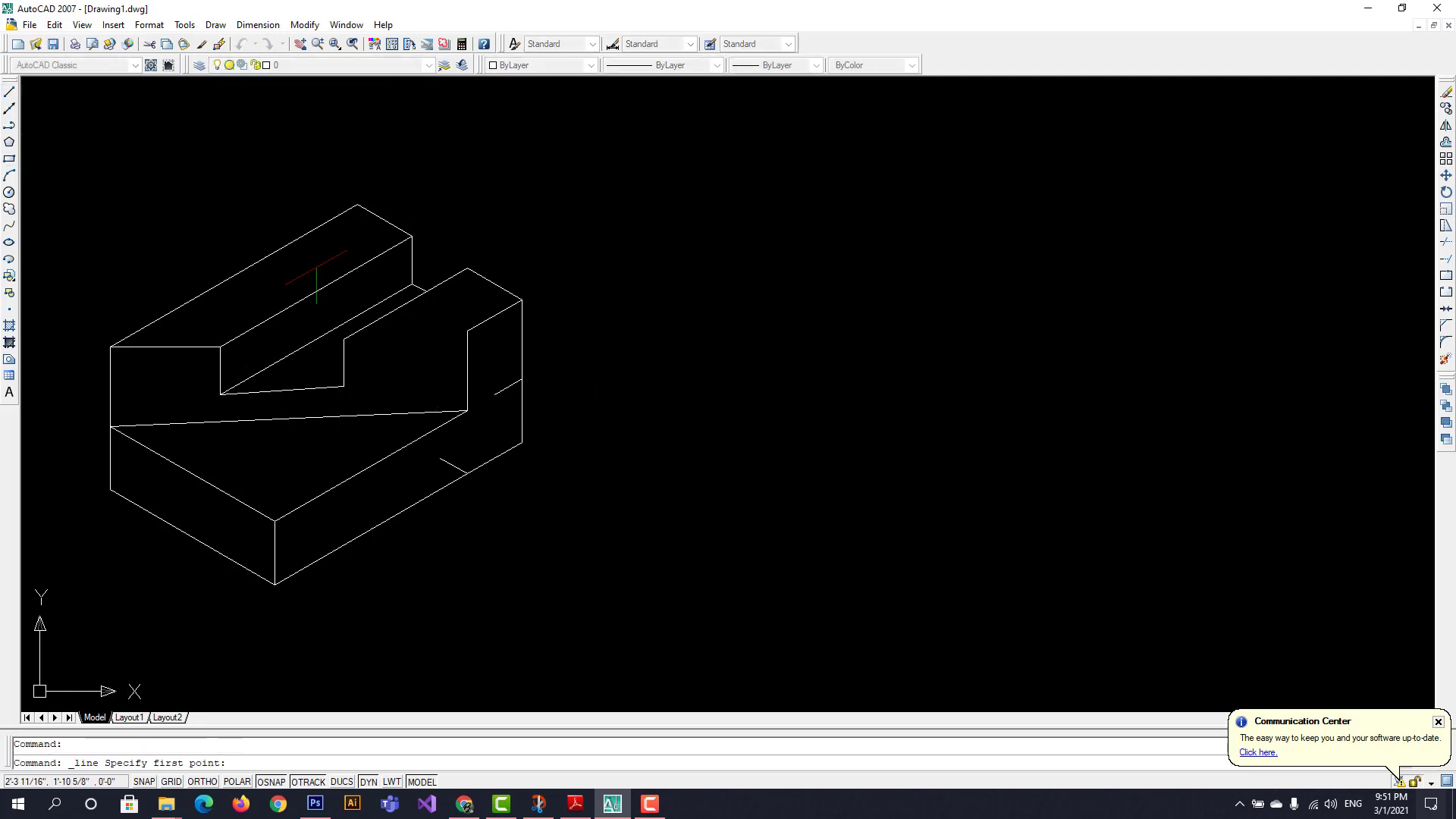
click(343, 339)
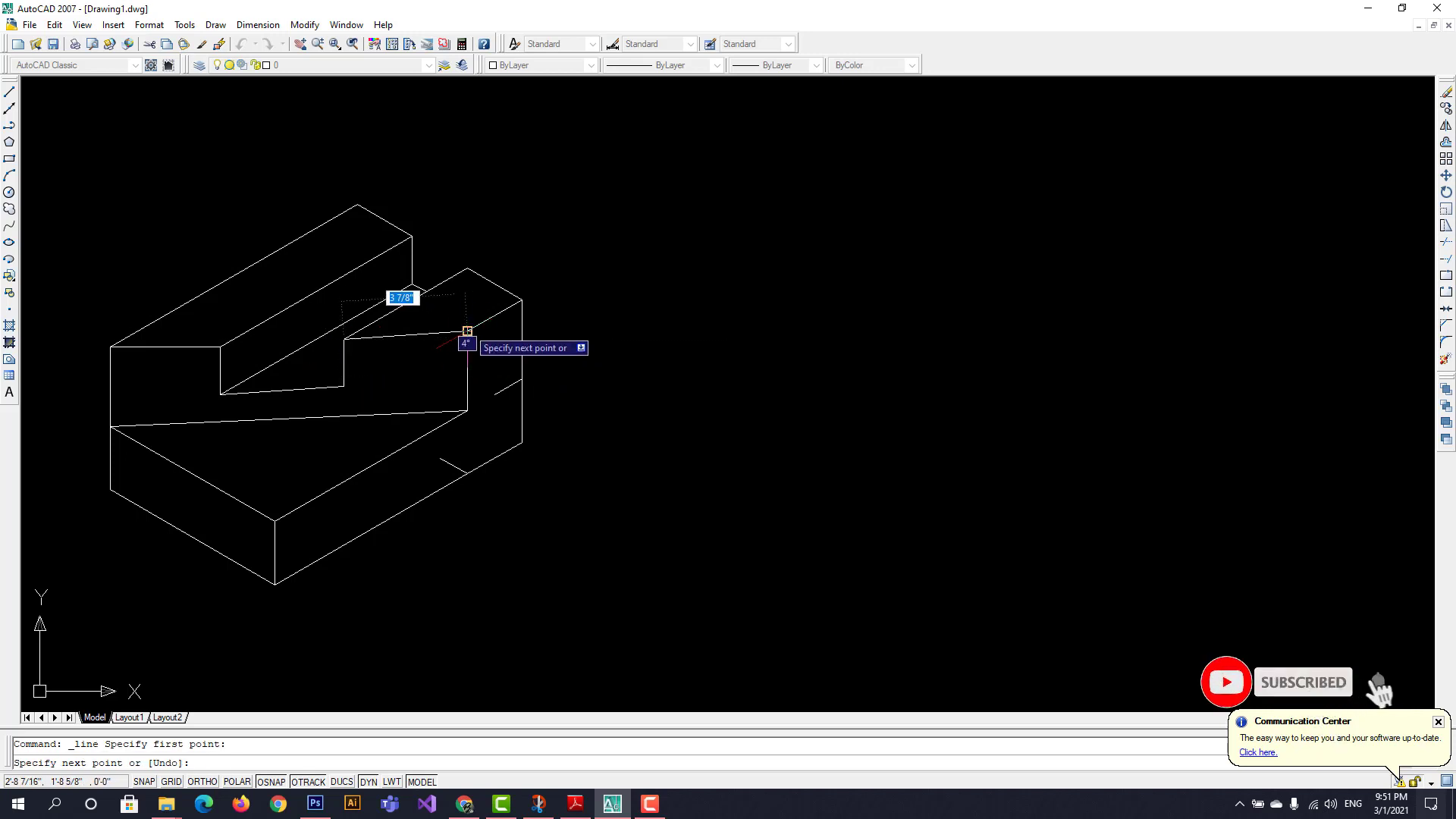
click(467, 331)
key(Escape)
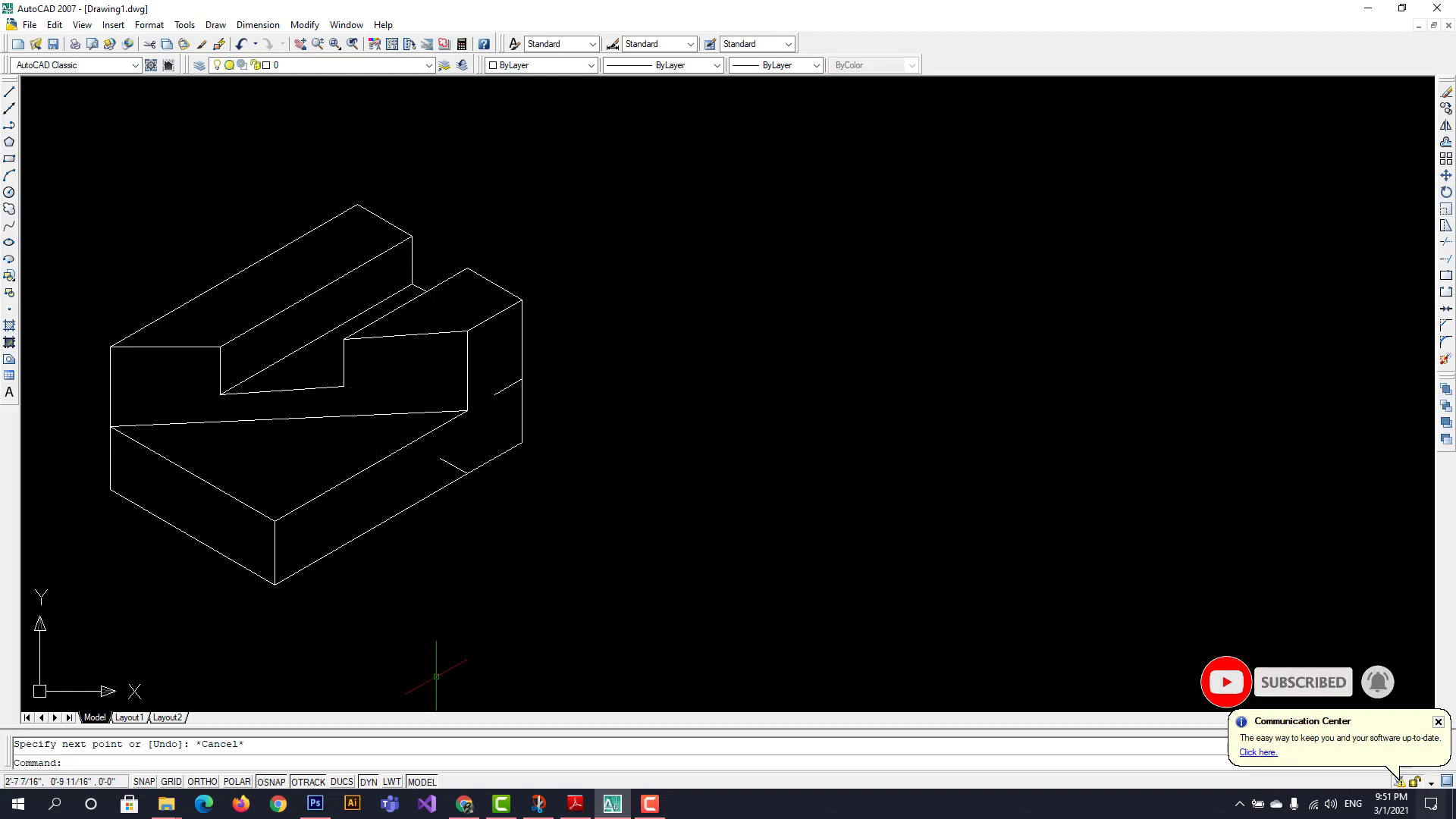
After checking Example 3.2's dimensions in the PDF, set AutoCAD's snap grid style to Isometric, picking two points for the vertical spacing
click(583, 811)
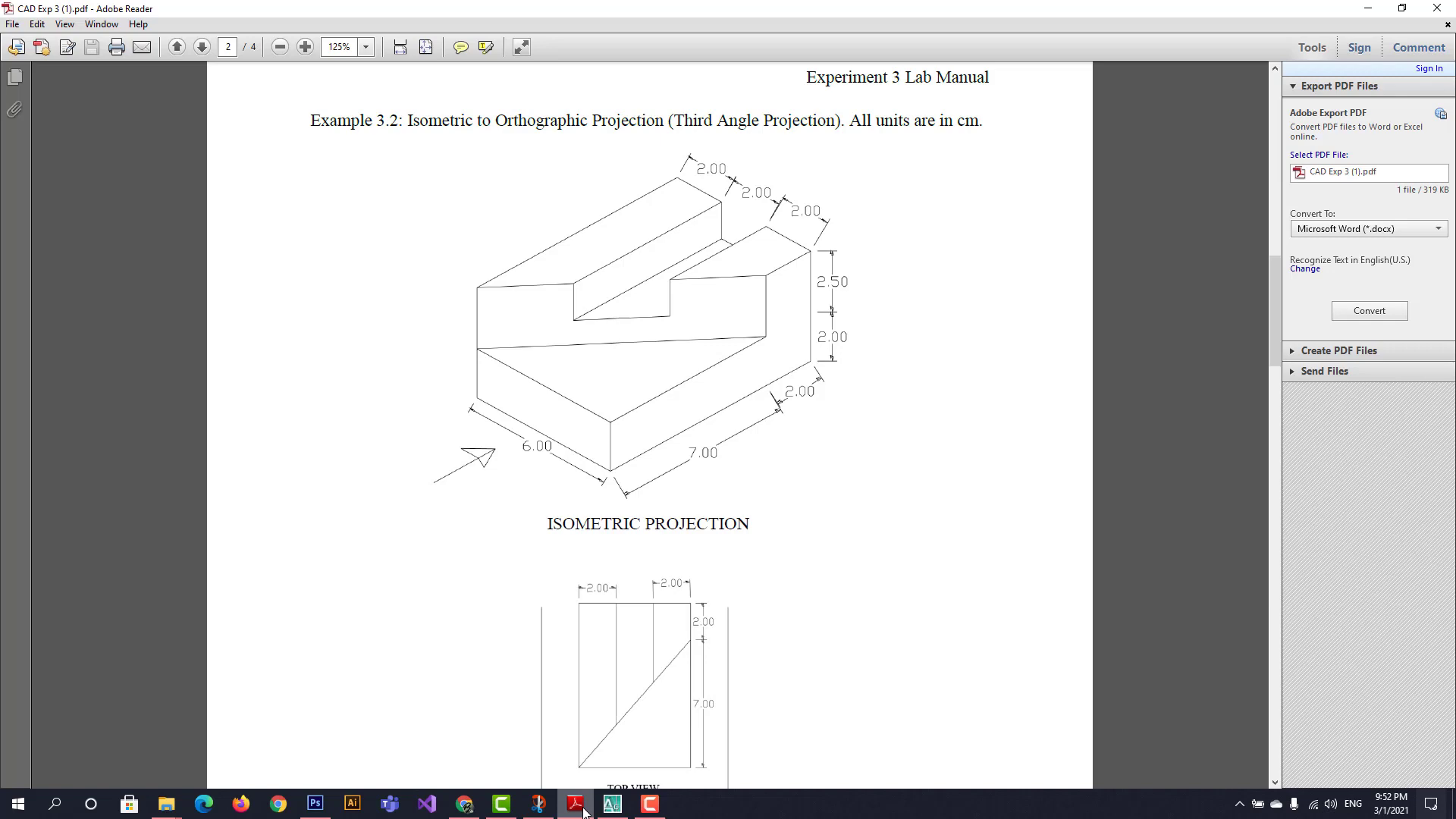
click(583, 811)
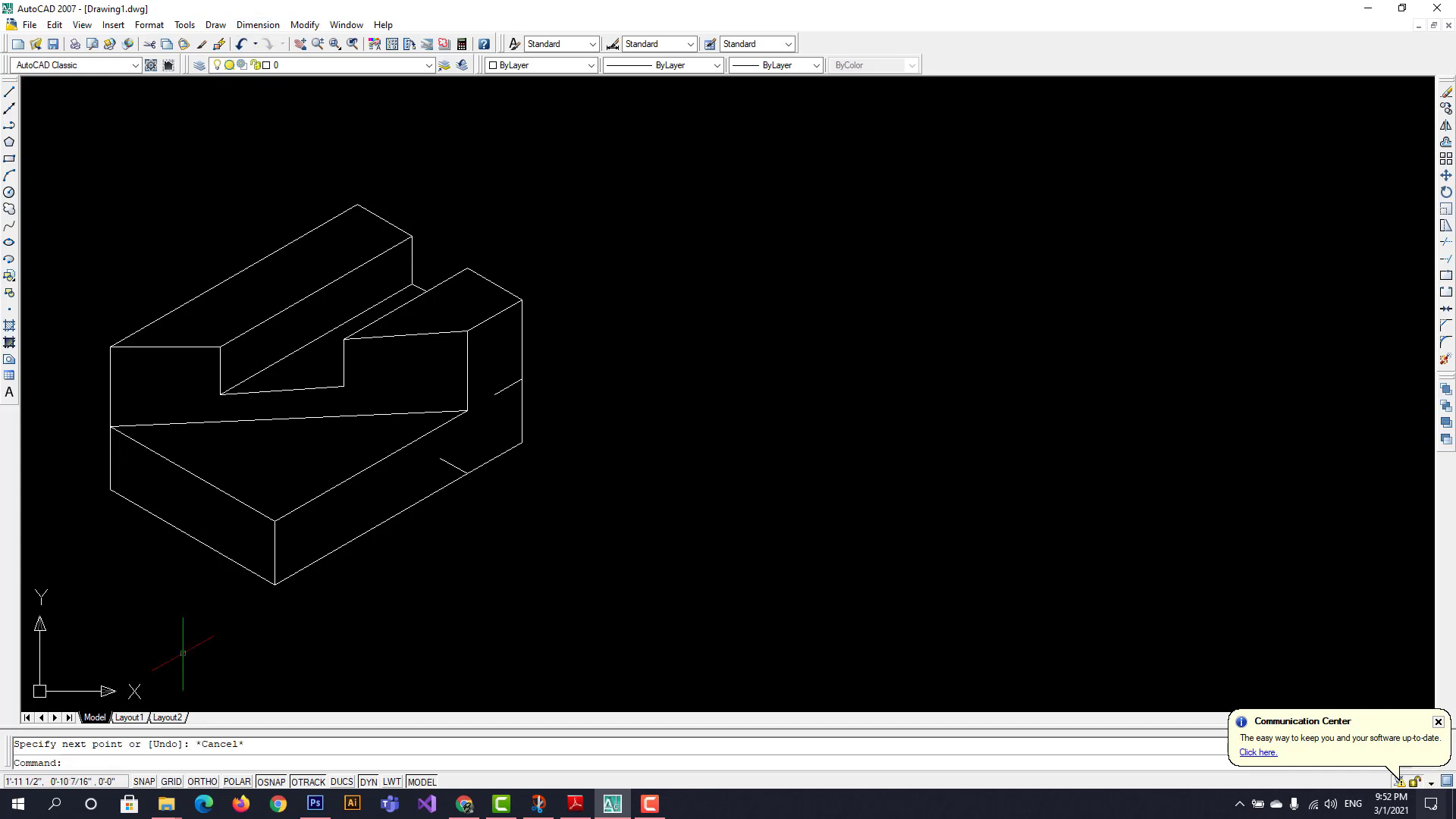
click(160, 766)
text(snap)
key(Return)
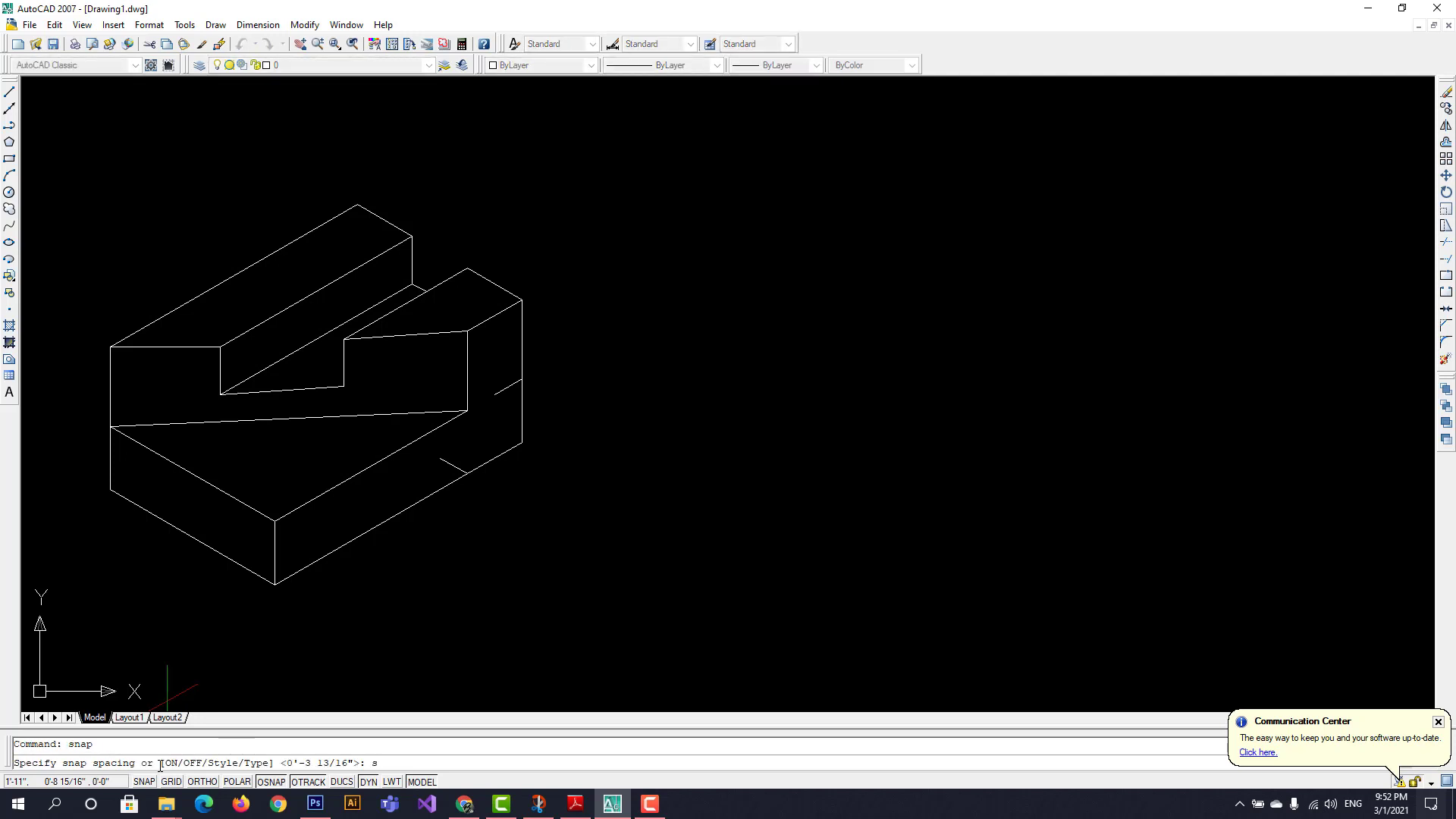
text(s)
key(Return)
text(i)
key(Return)
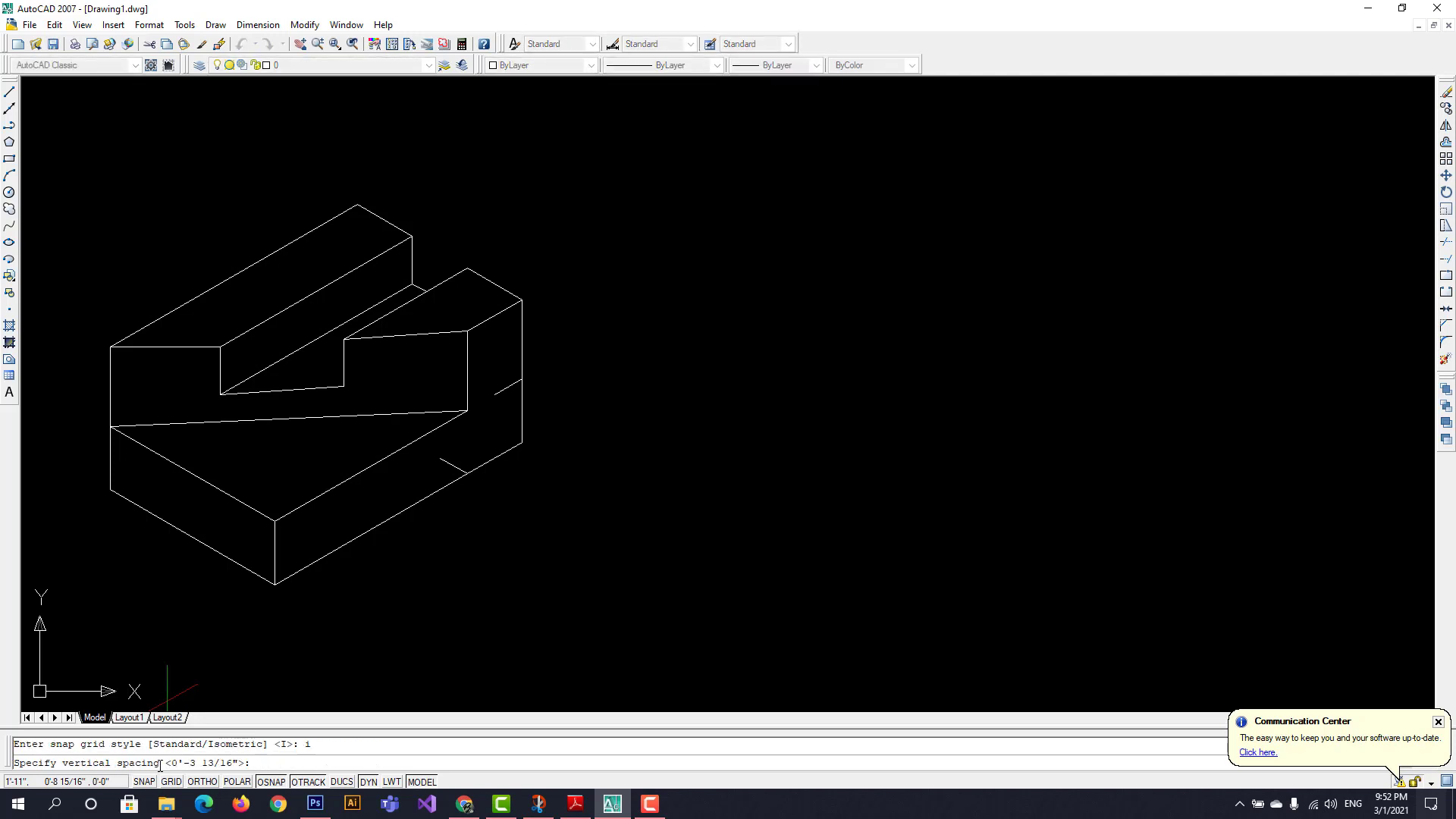
click(844, 273)
click(816, 397)
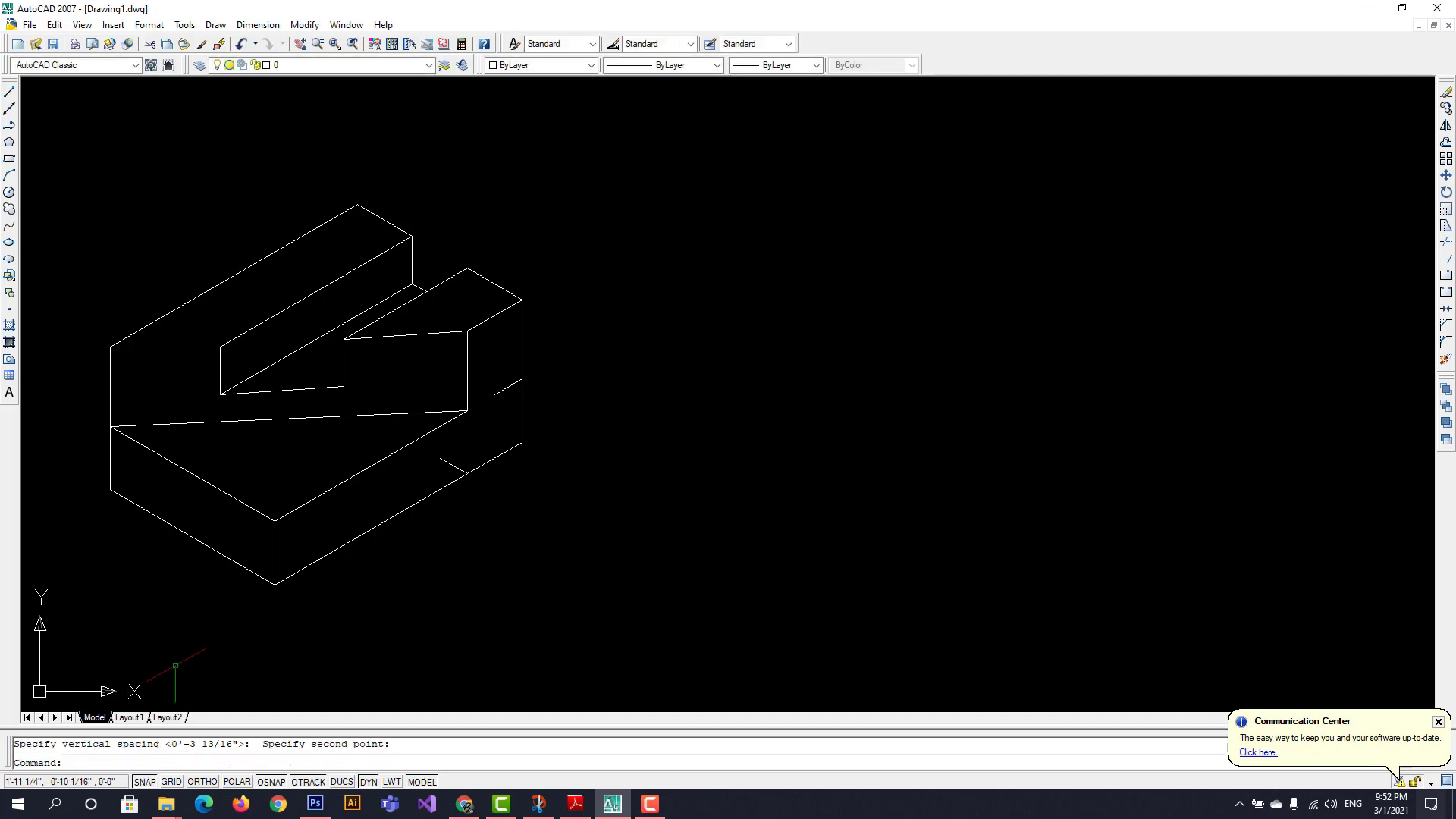
With snap off and ortho on, add an aligned dimension to the left arm's back top edge, placed just outside the block
click(148, 783)
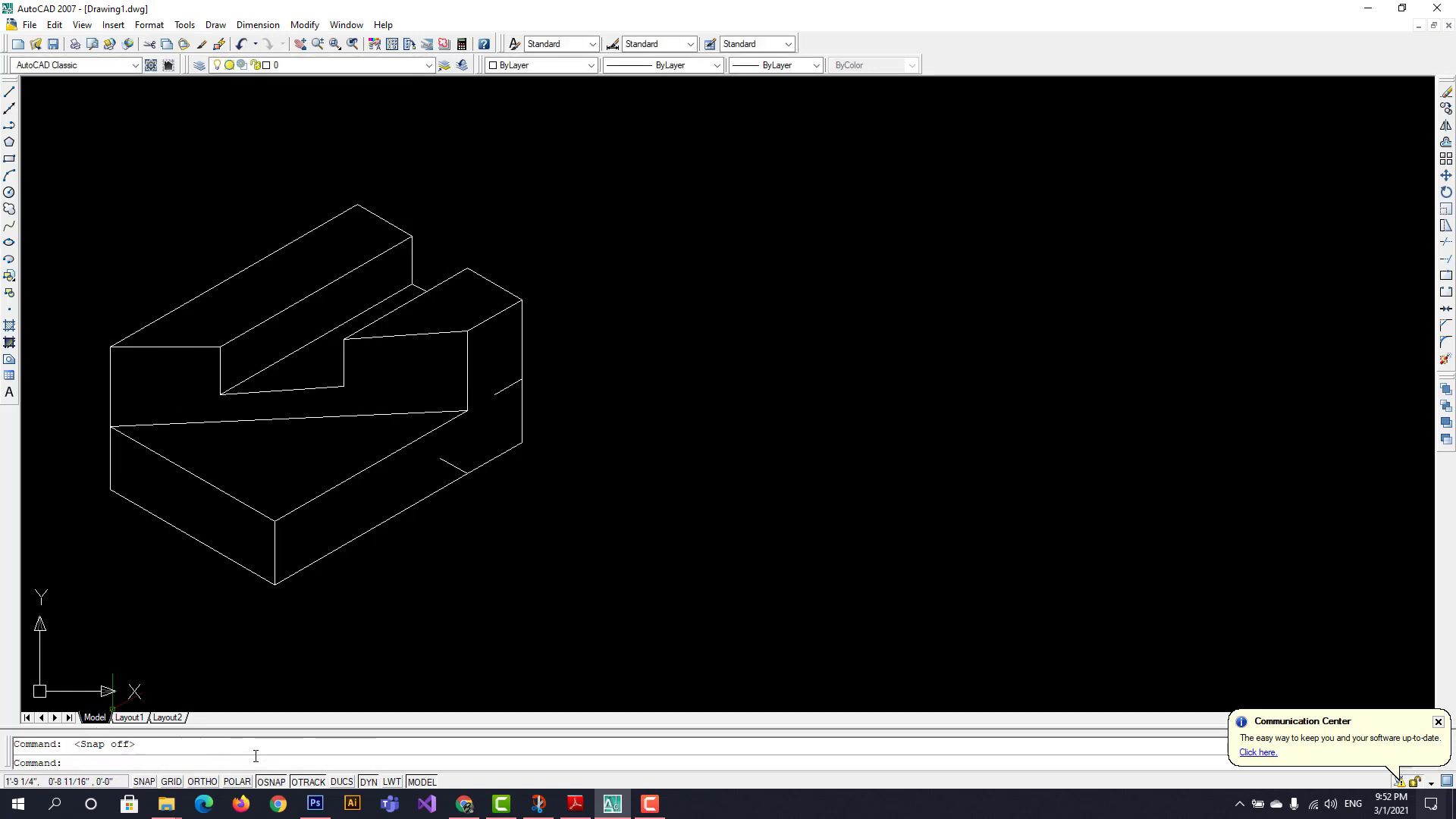
click(203, 782)
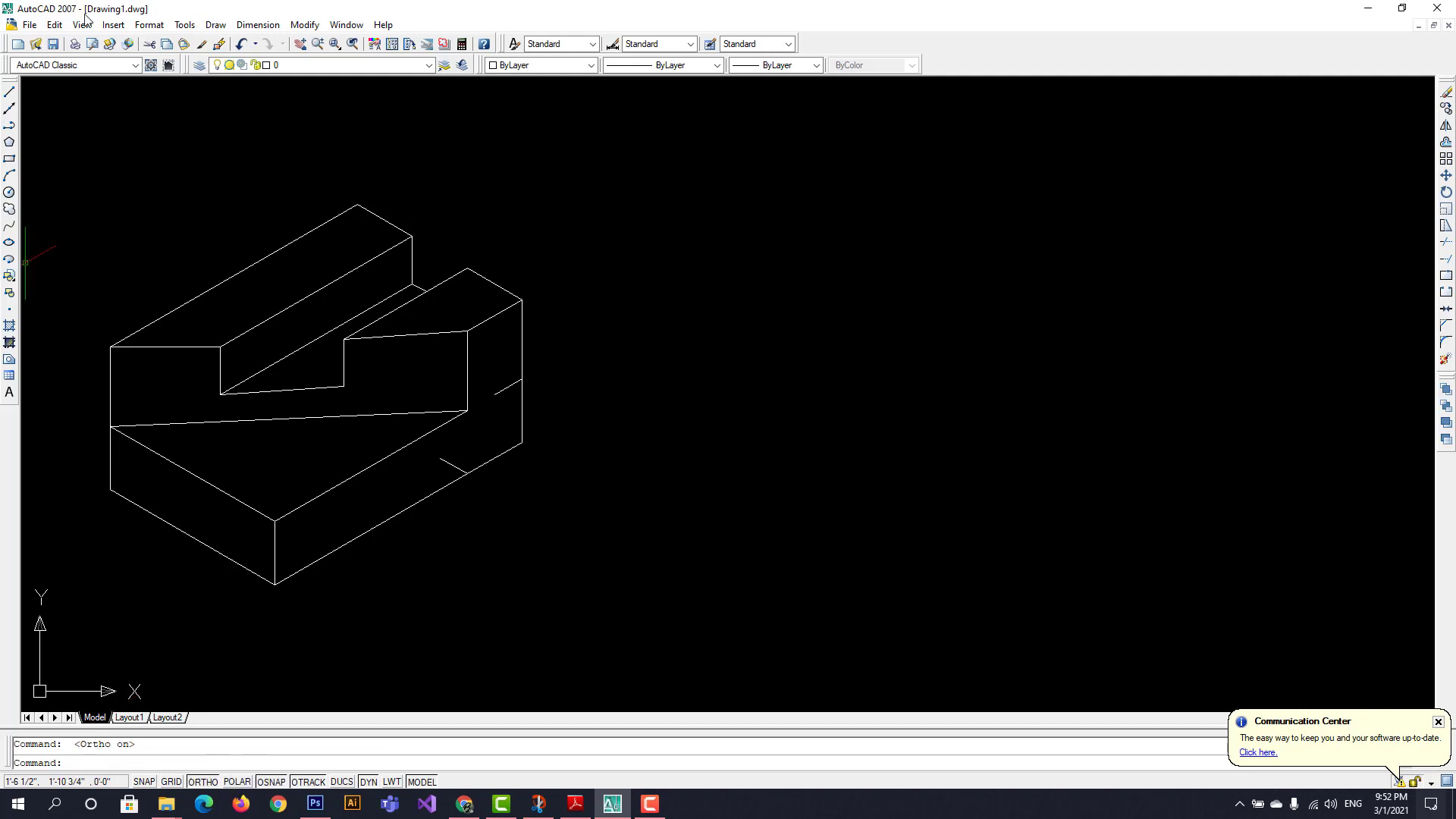
click(257, 25)
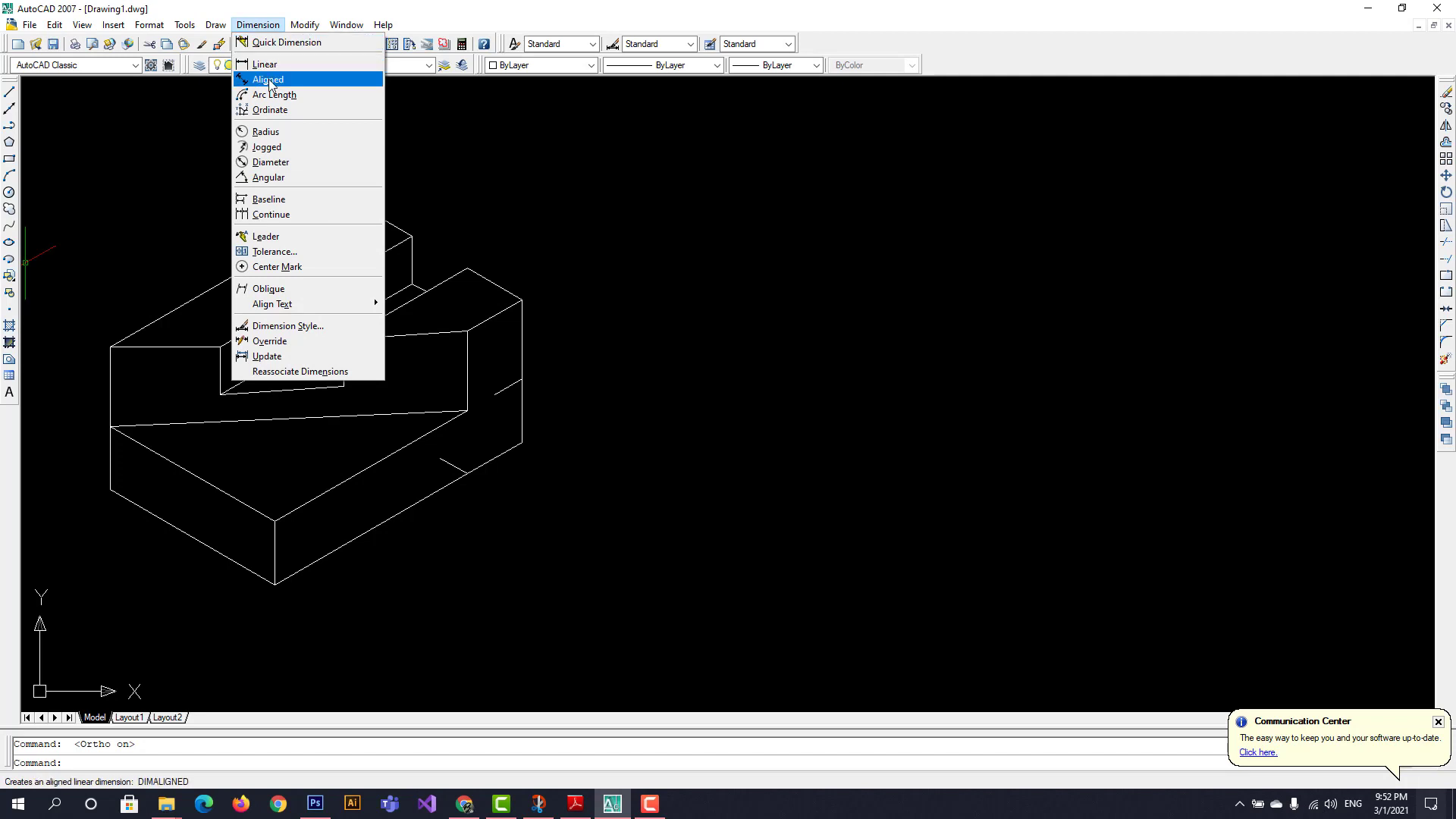
click(268, 79)
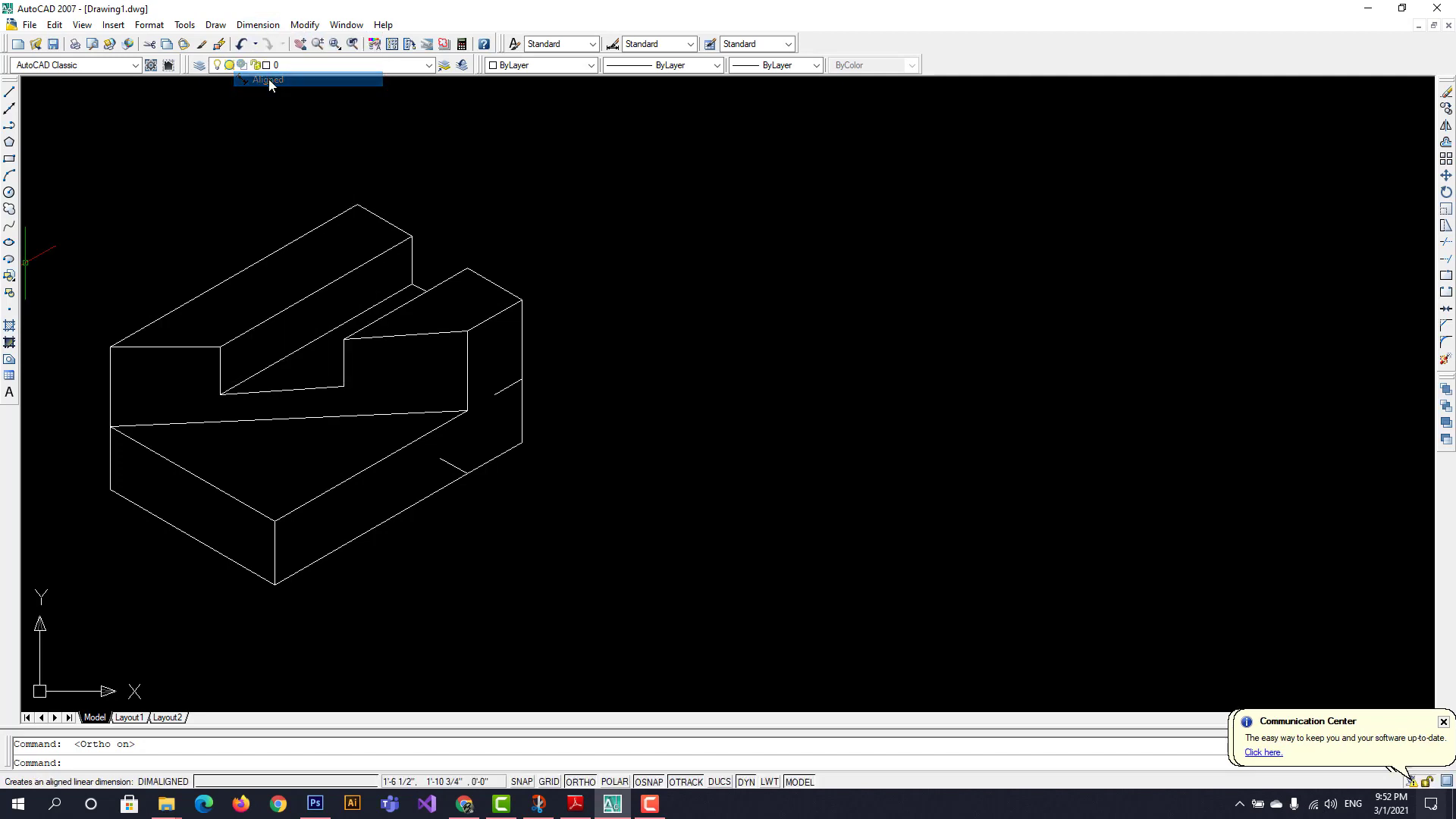
click(412, 237)
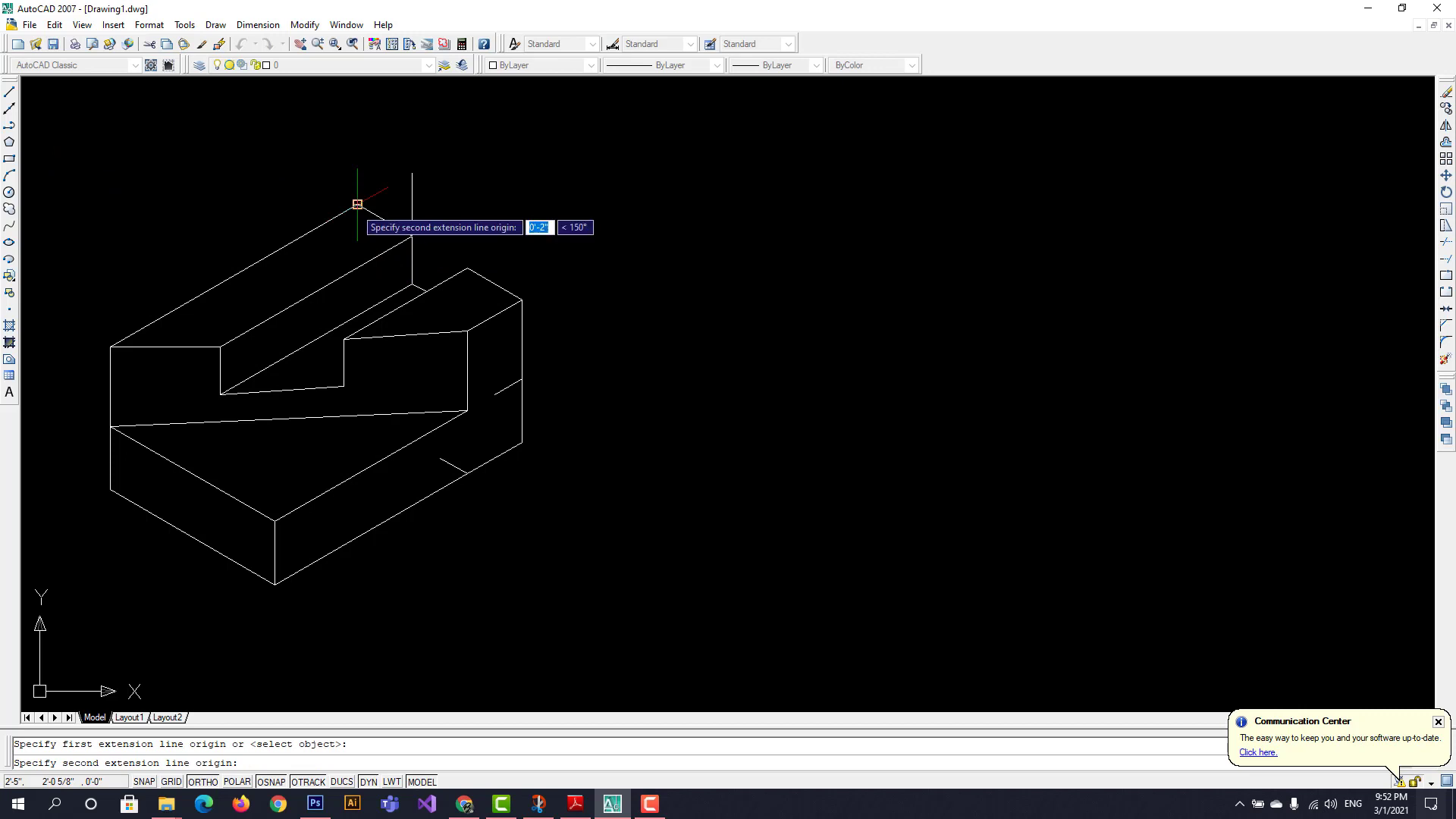
scroll(357, 204, up, 3)
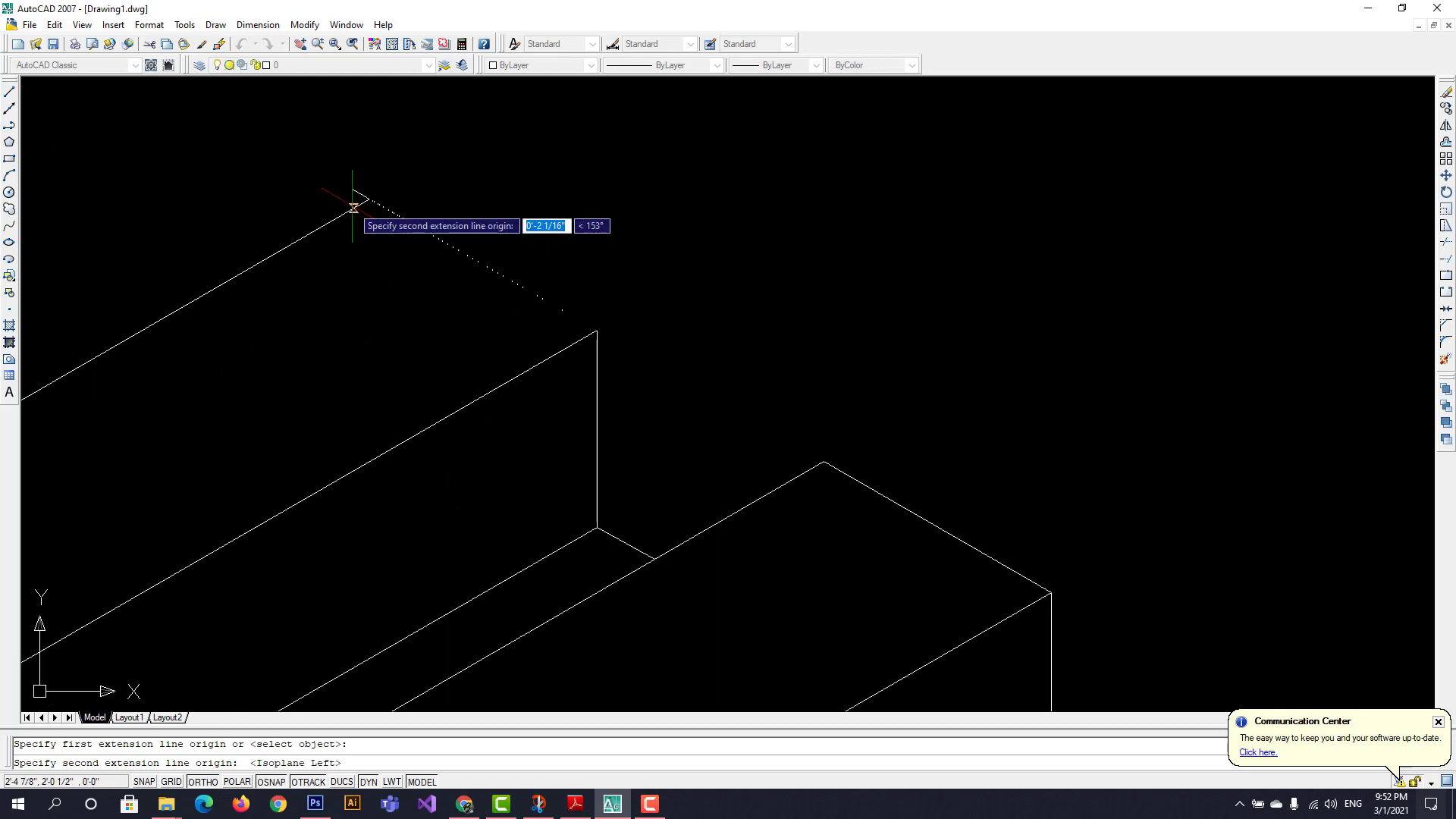
click(369, 198)
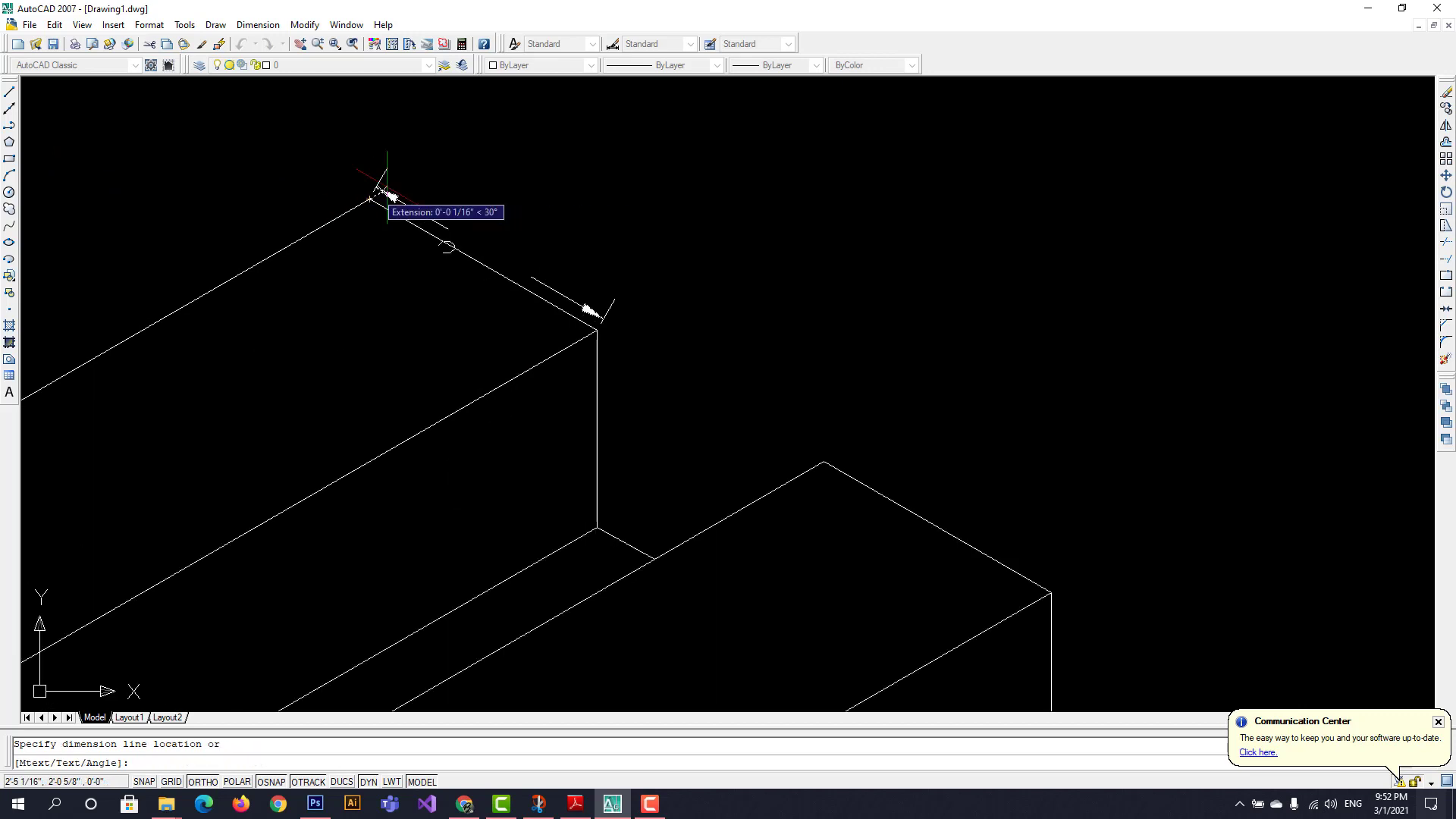
click(415, 170)
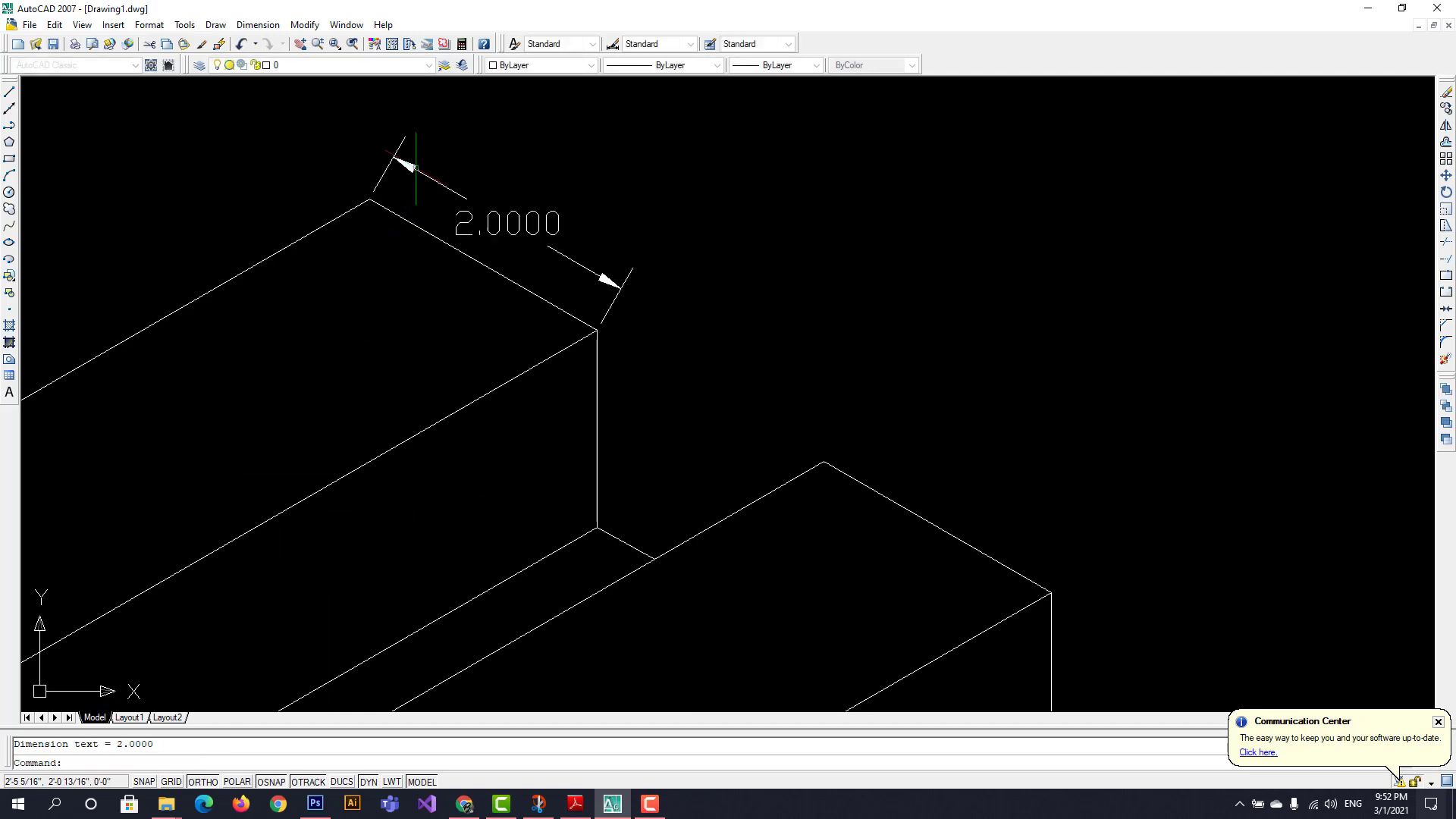
Add an aligned dimension to the right arm's back top edge, placed just outside the block
click(262, 25)
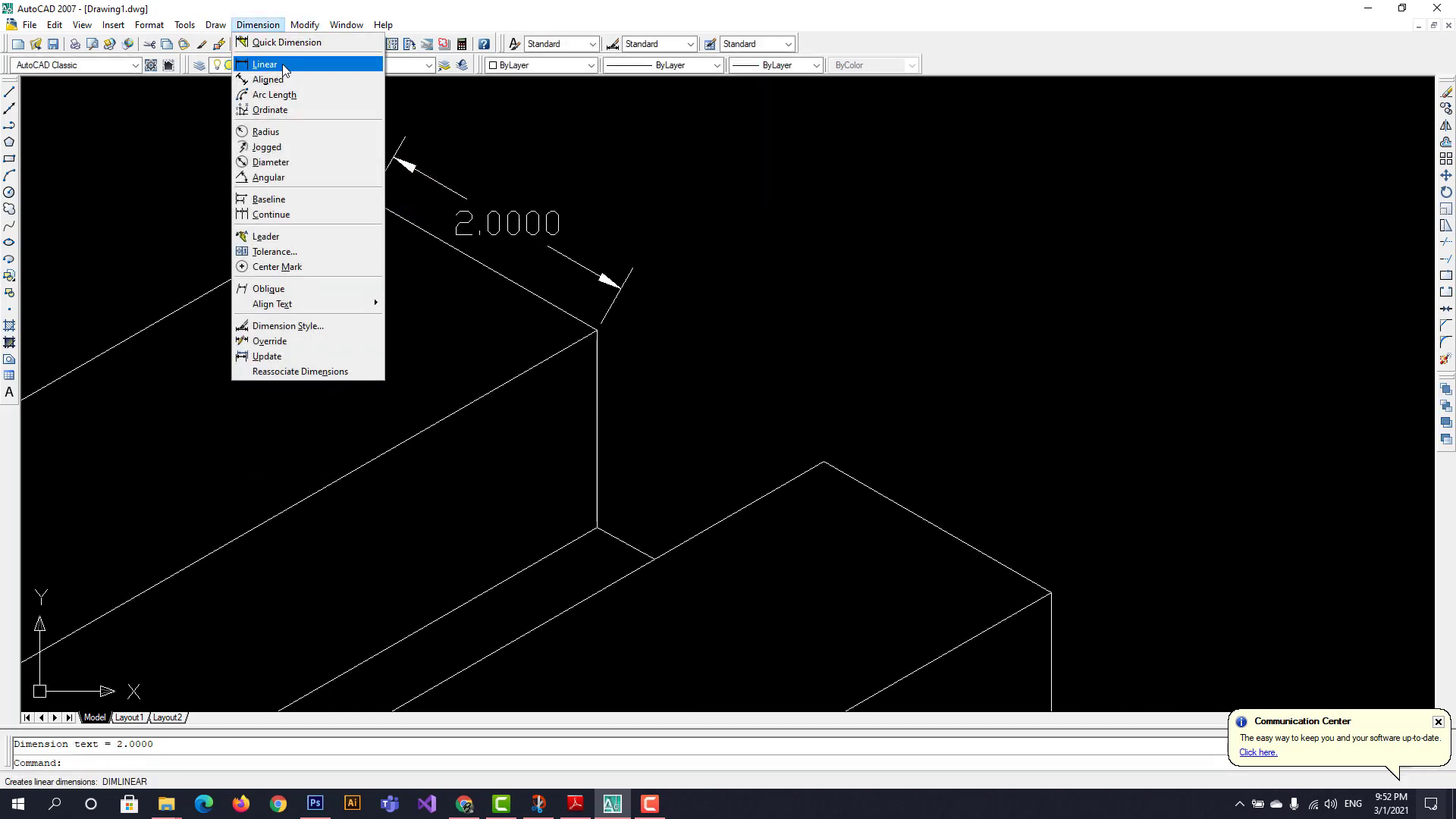
click(282, 79)
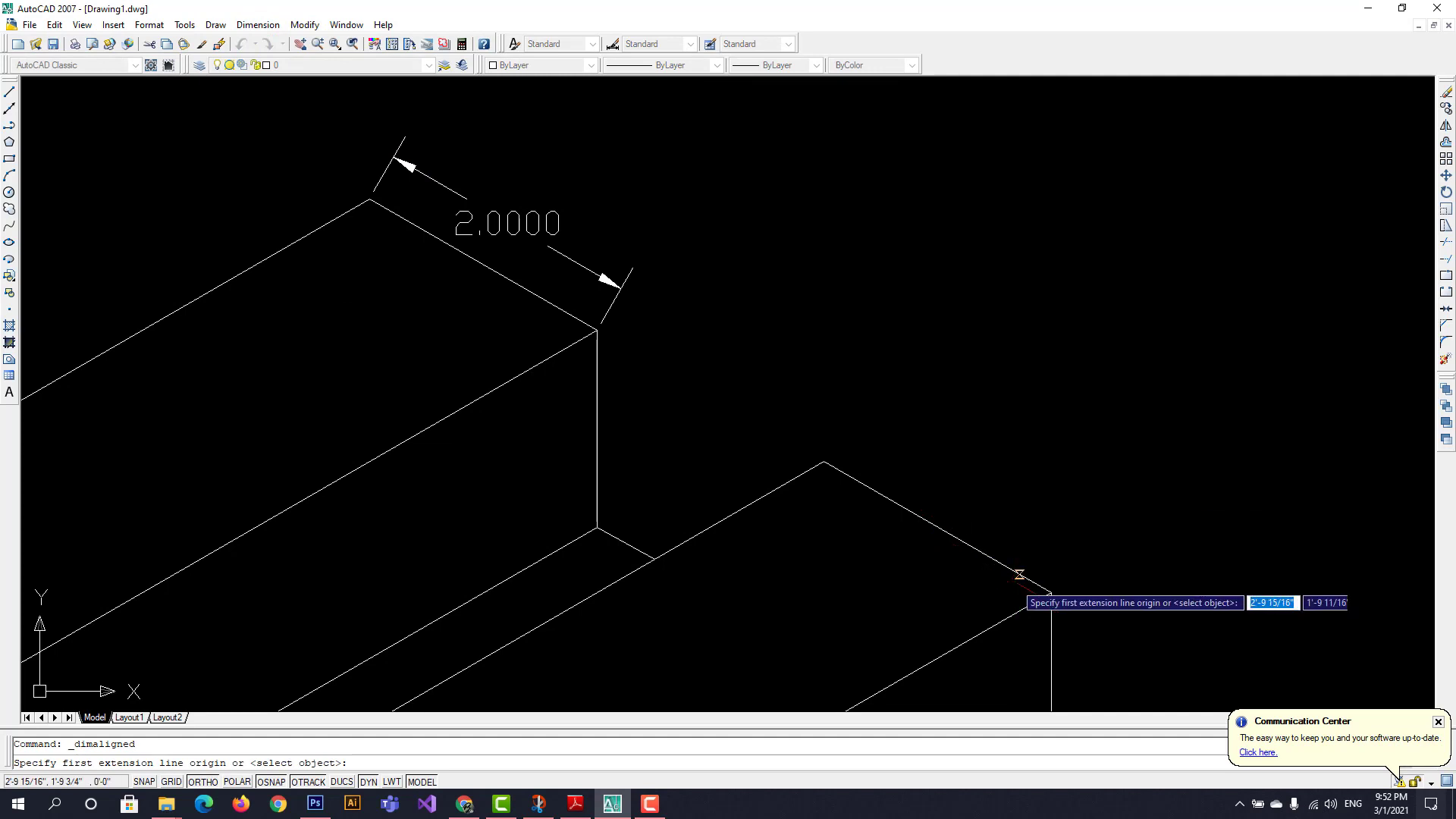
click(1052, 592)
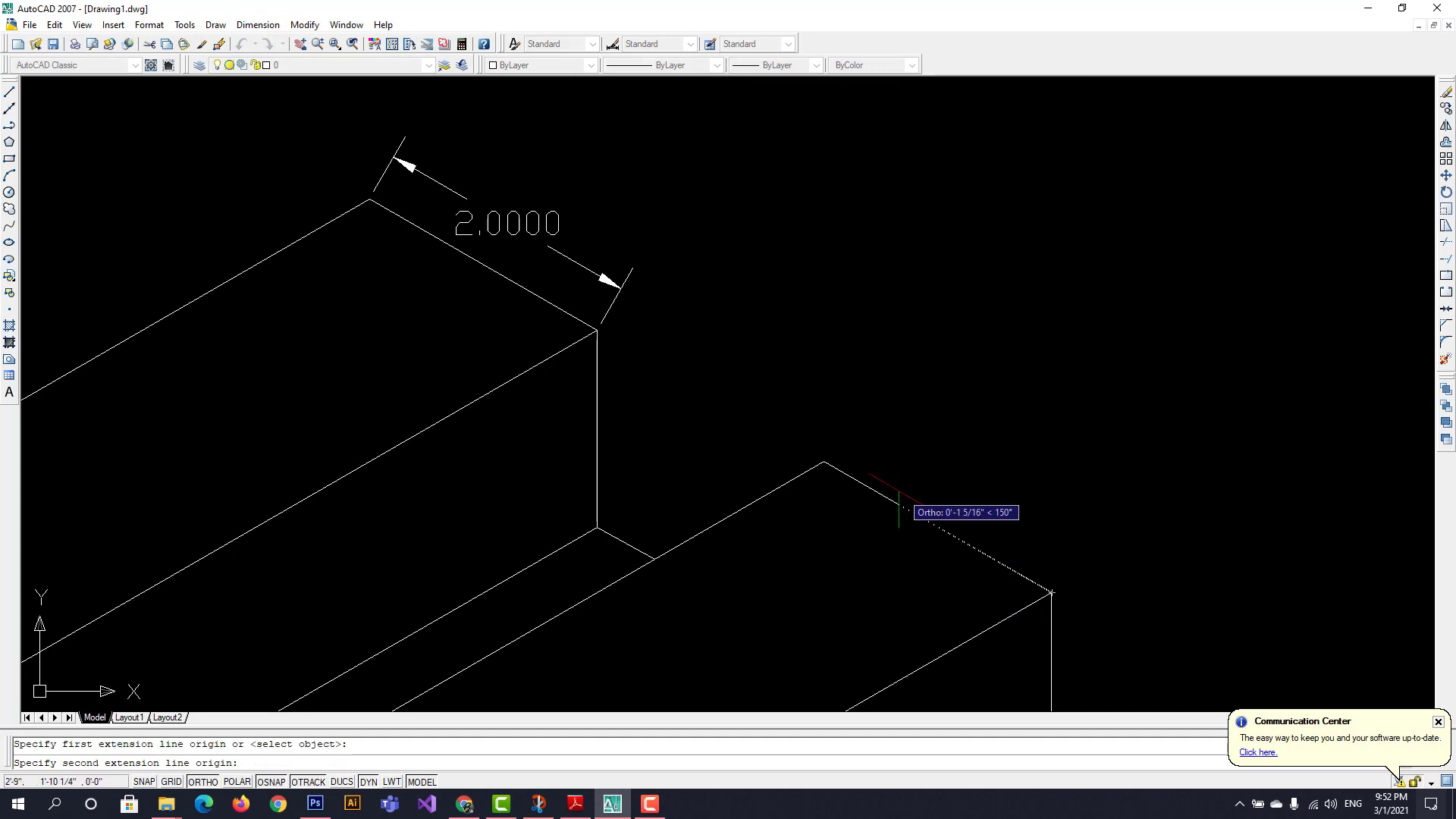
click(824, 461)
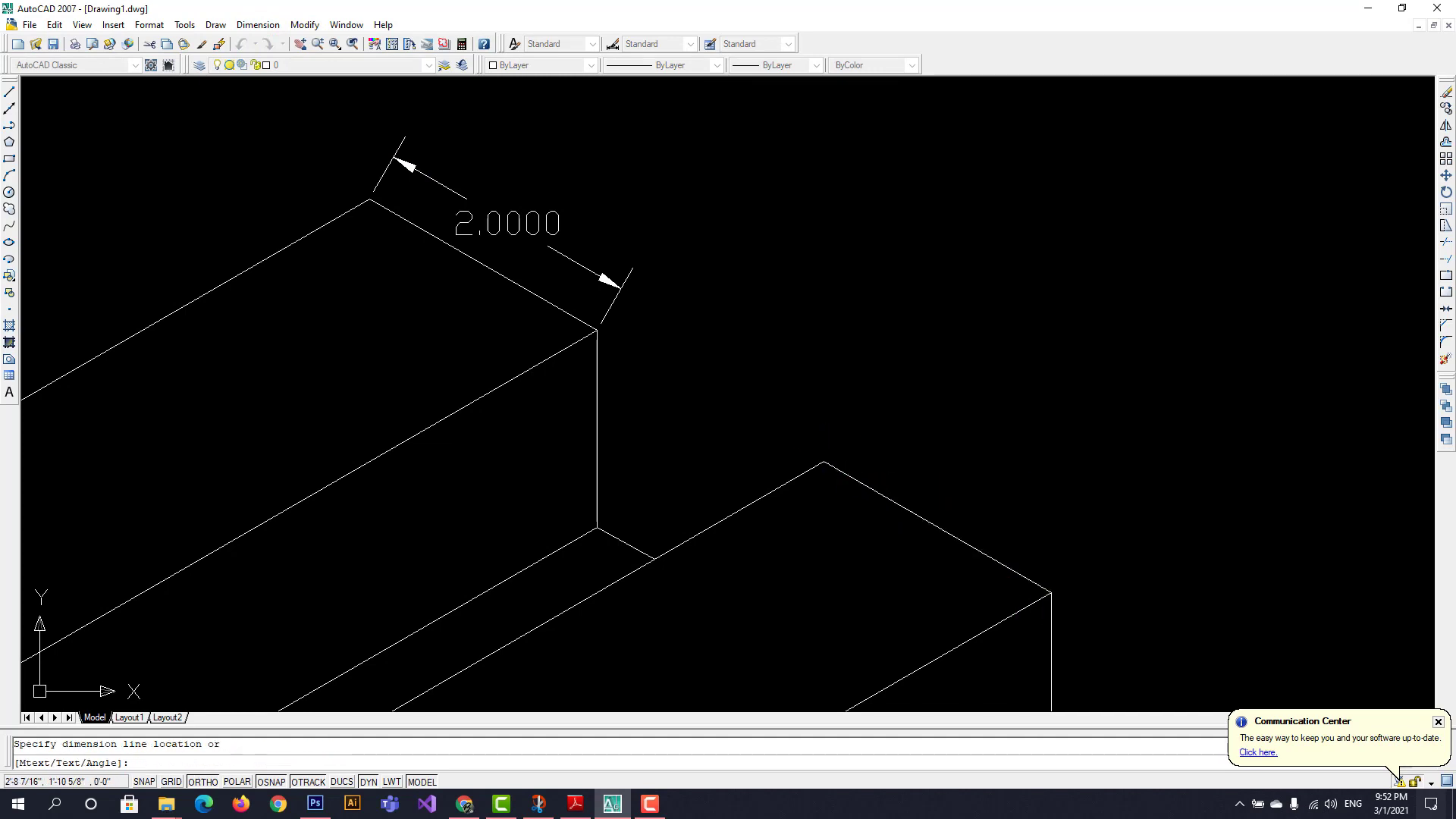
click(893, 421)
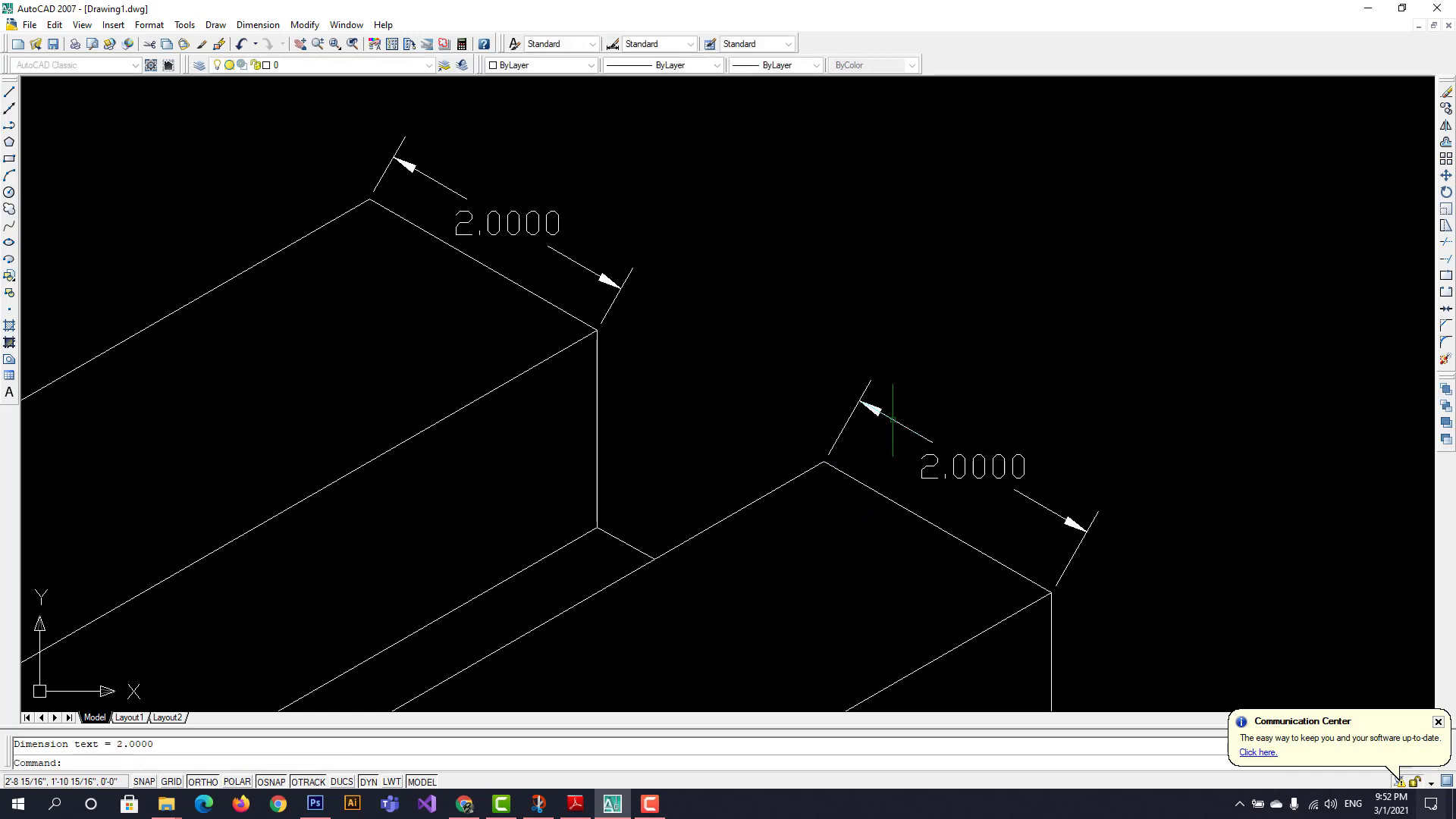
Add an aligned dimension to the upper part of the block's rightmost vertical, from the short construction line up to the top corner
scroll(891, 421, down, 5)
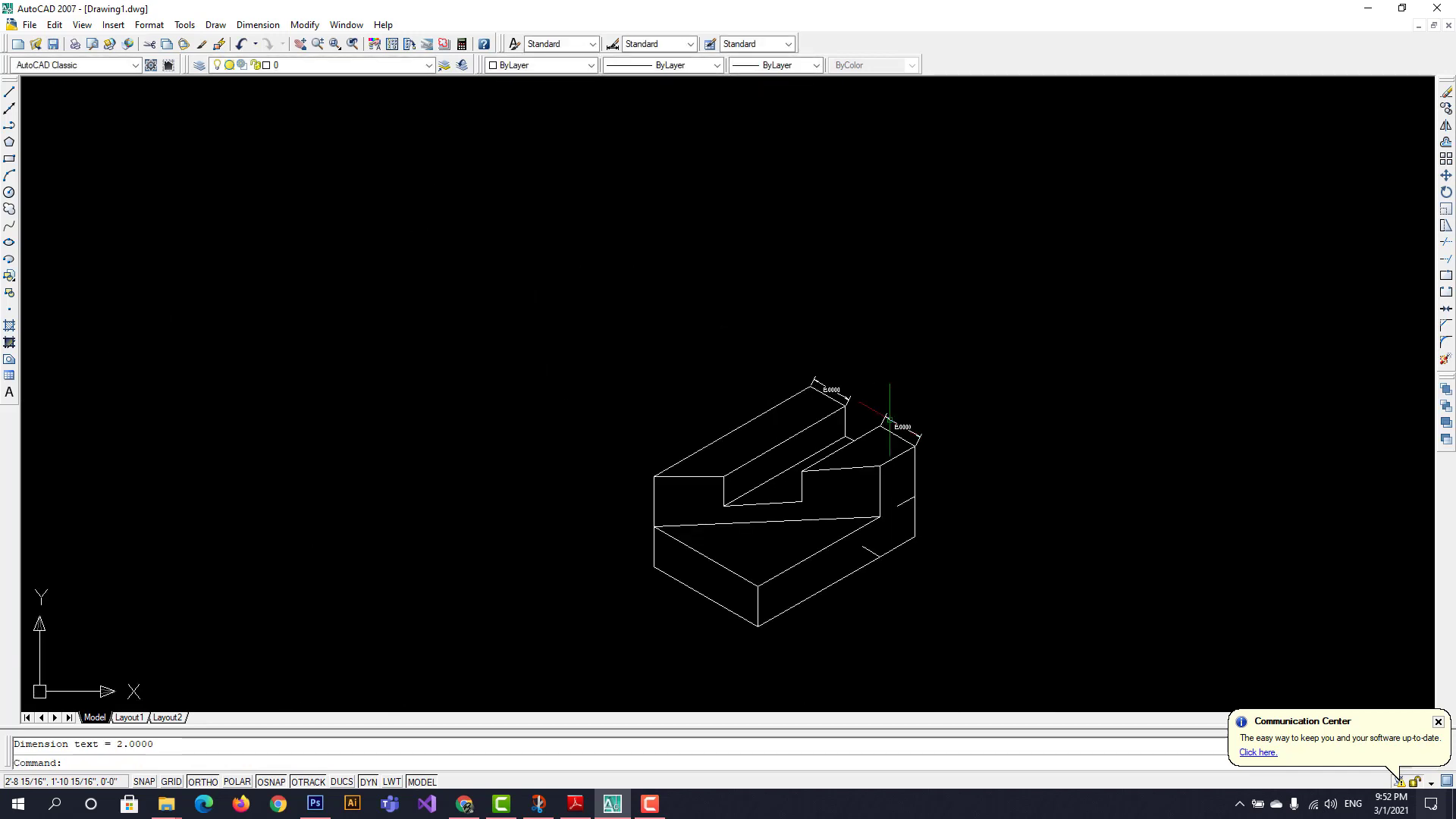
click(297, 45)
mouse_move(1109, 418)
mouse_down()
mouse_move(611, 342)
mouse_move(543, 357)
mouse_up()
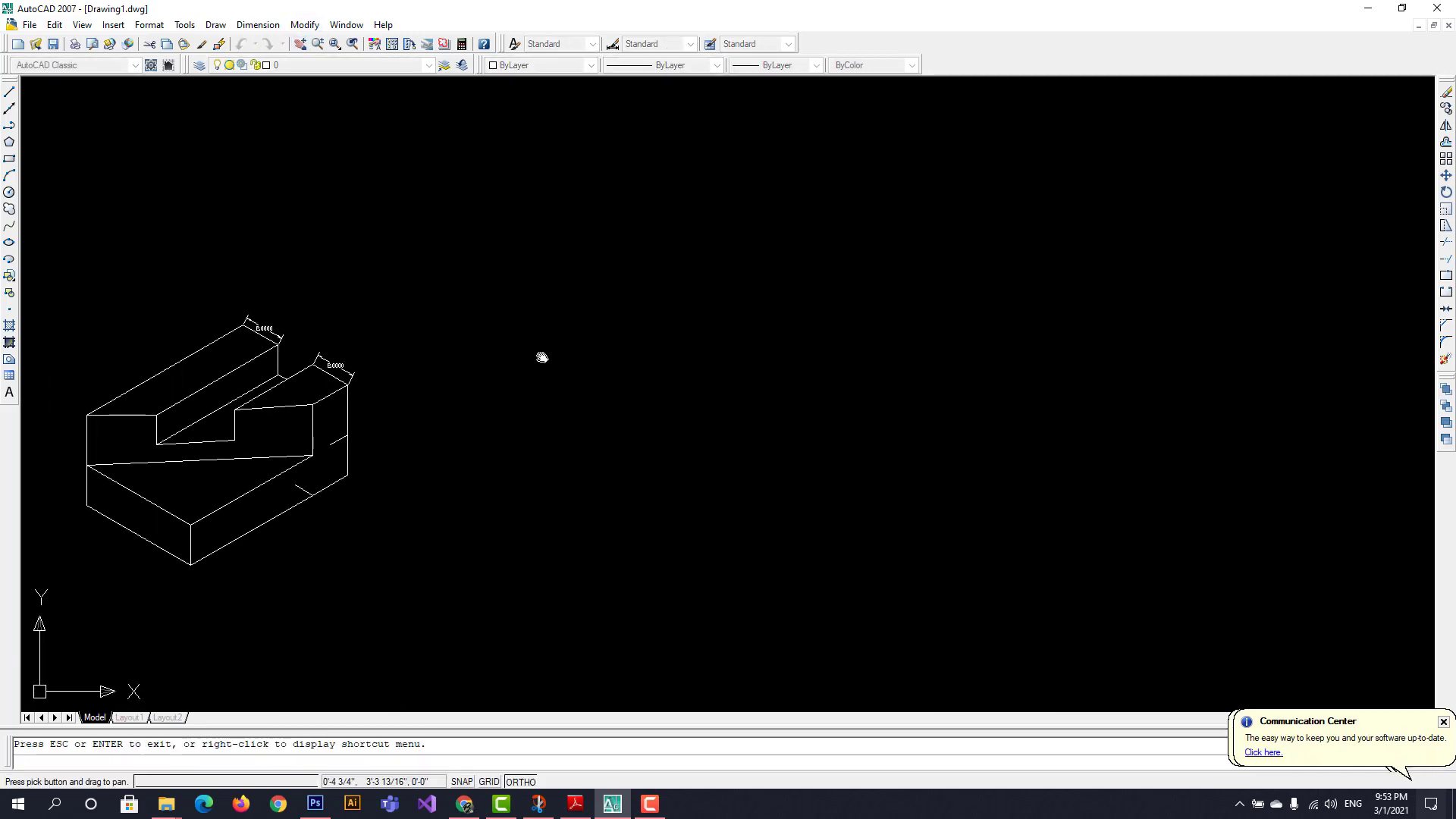
scroll(542, 357, up, 5)
mouse_move(404, 530)
mouse_down()
mouse_move(842, 367)
mouse_move(871, 432)
mouse_move(889, 402)
mouse_up()
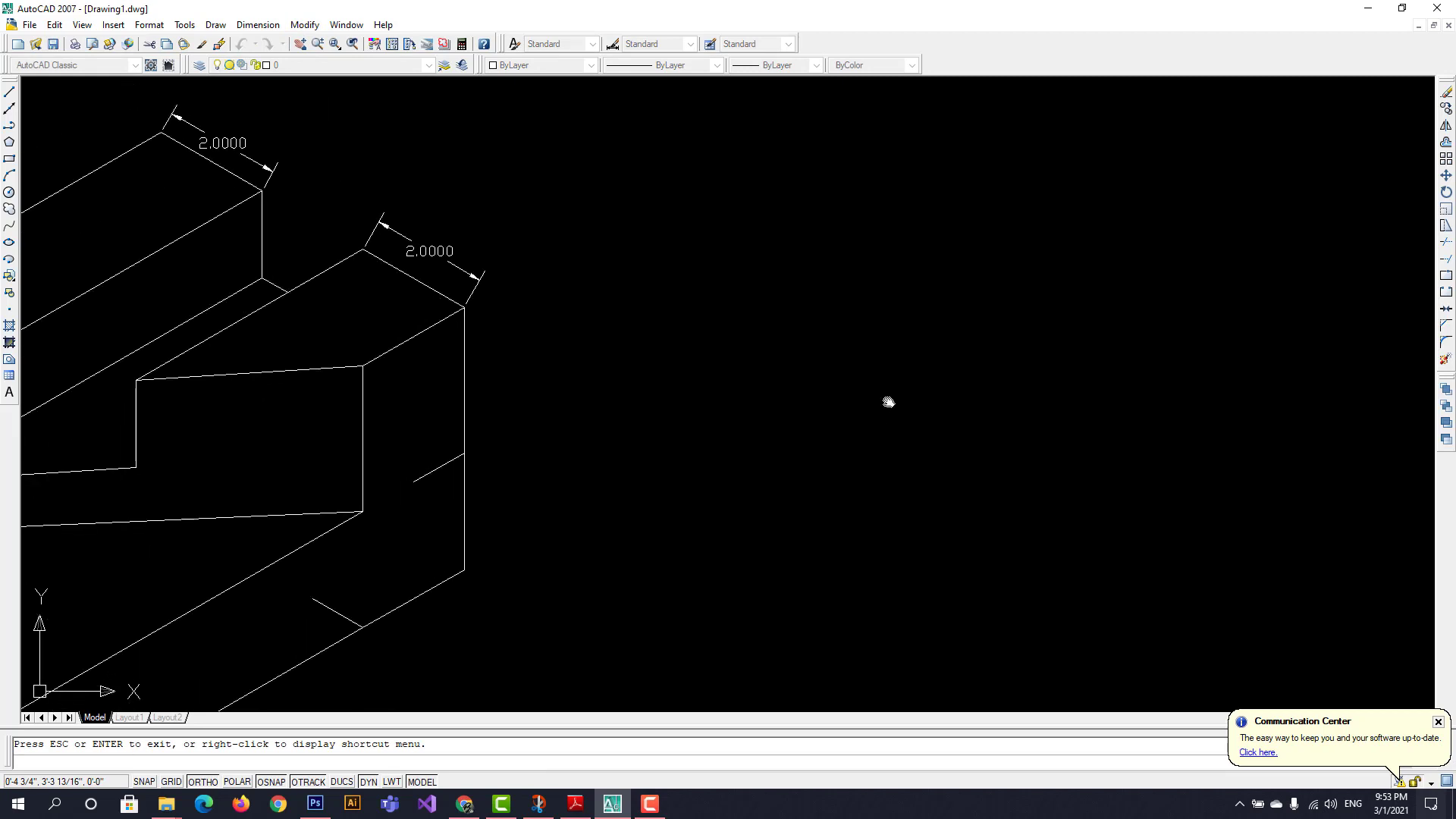
click(259, 25)
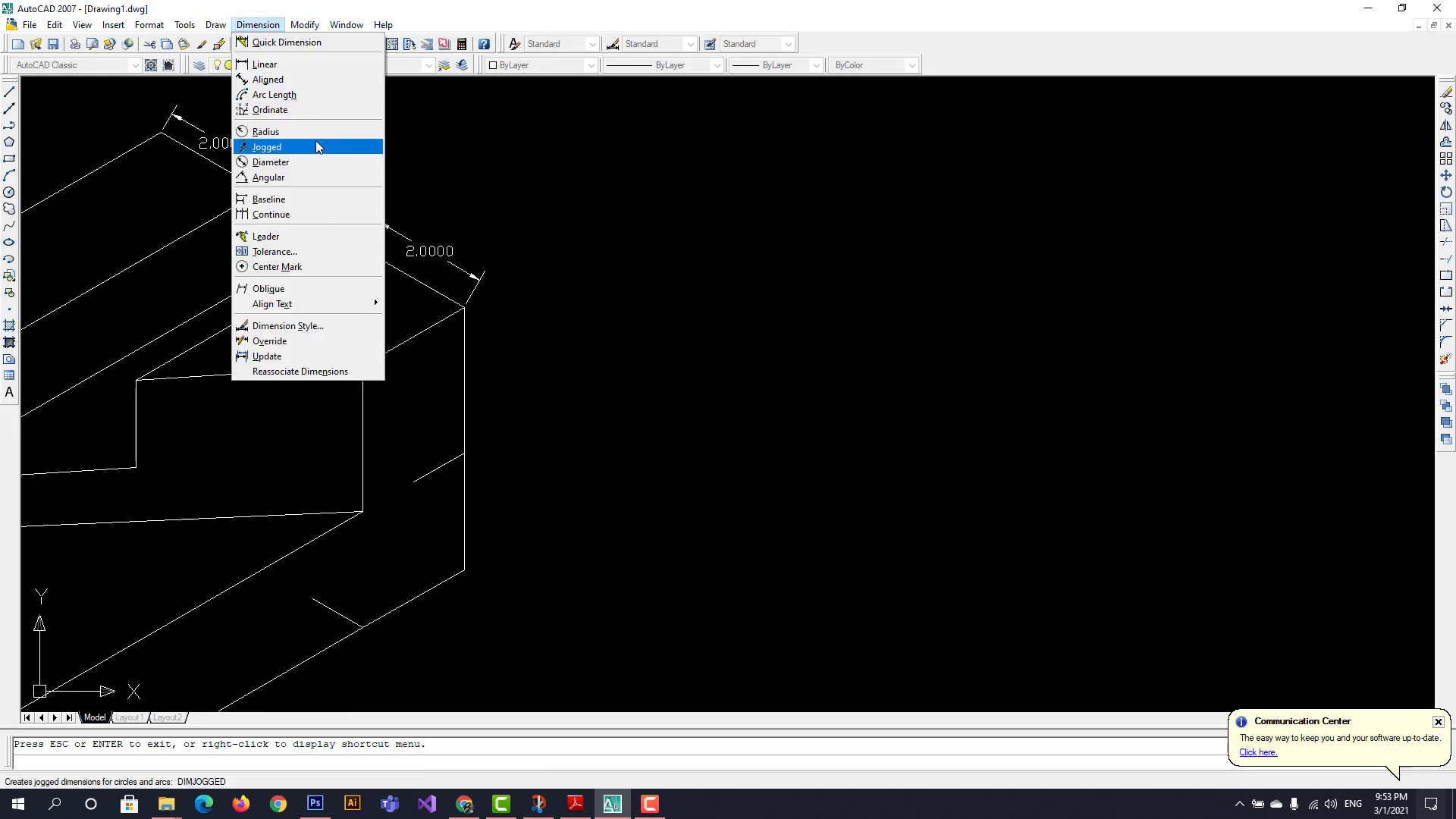
click(297, 88)
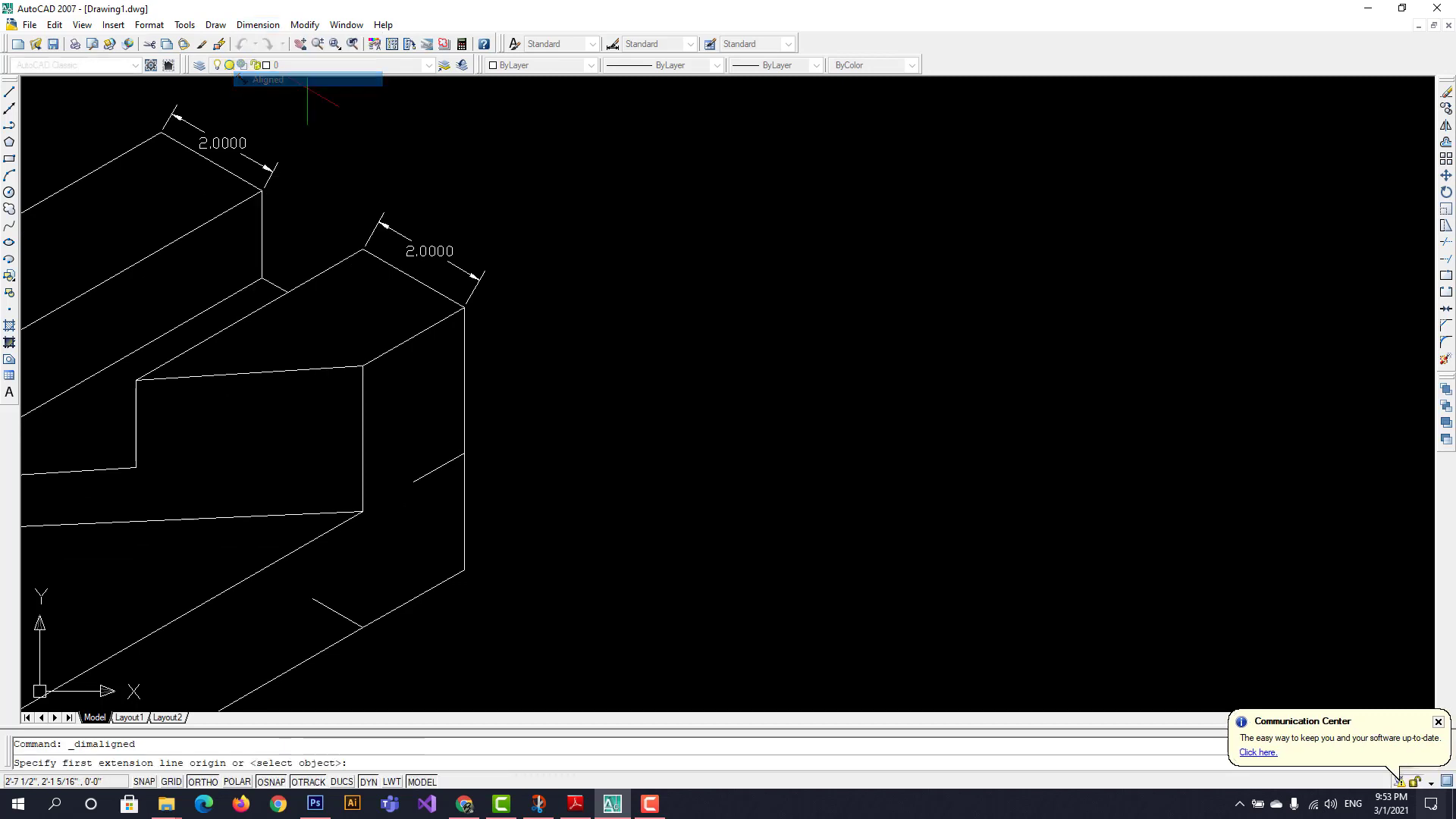
click(463, 452)
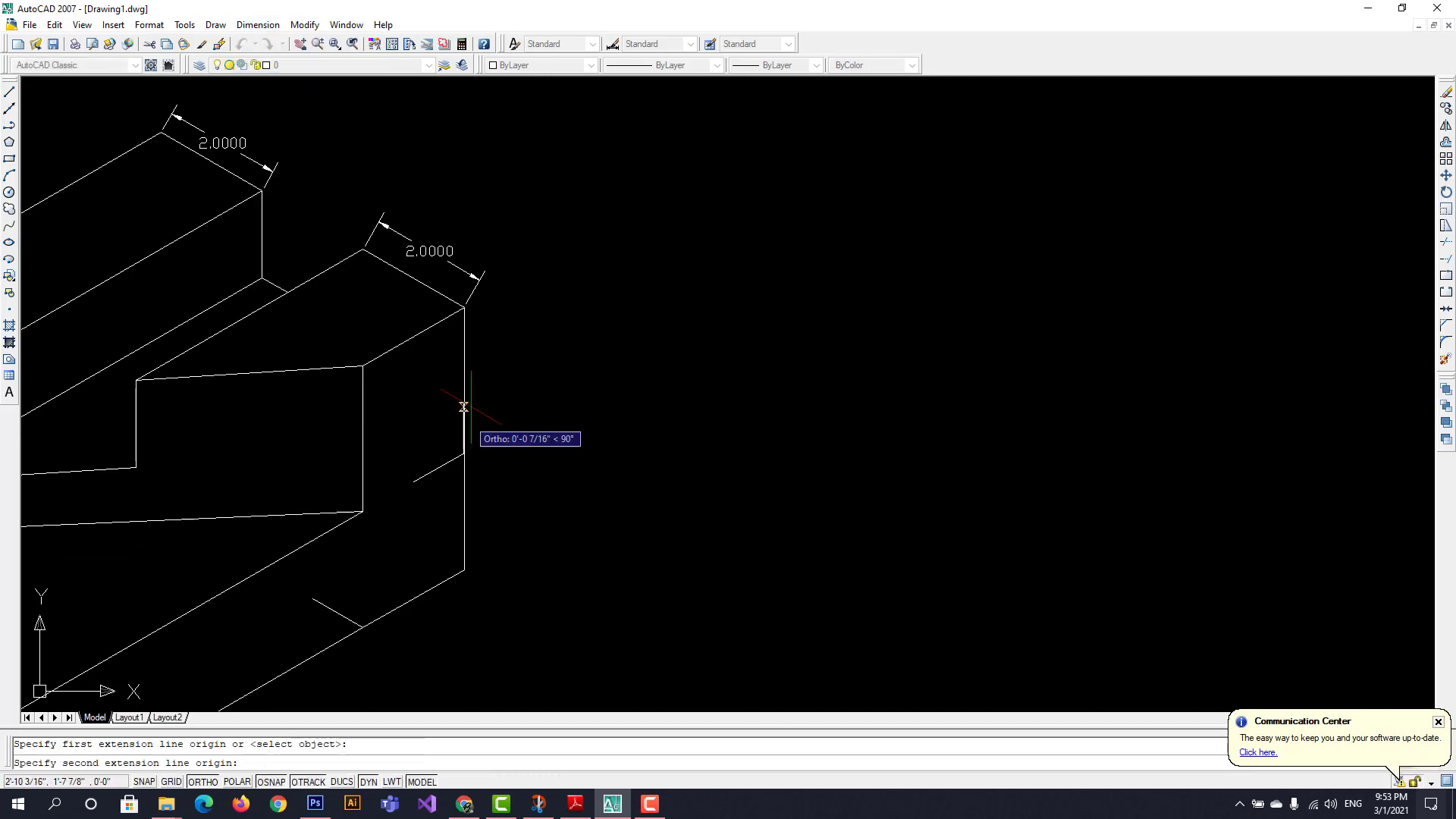
click(463, 314)
click(508, 311)
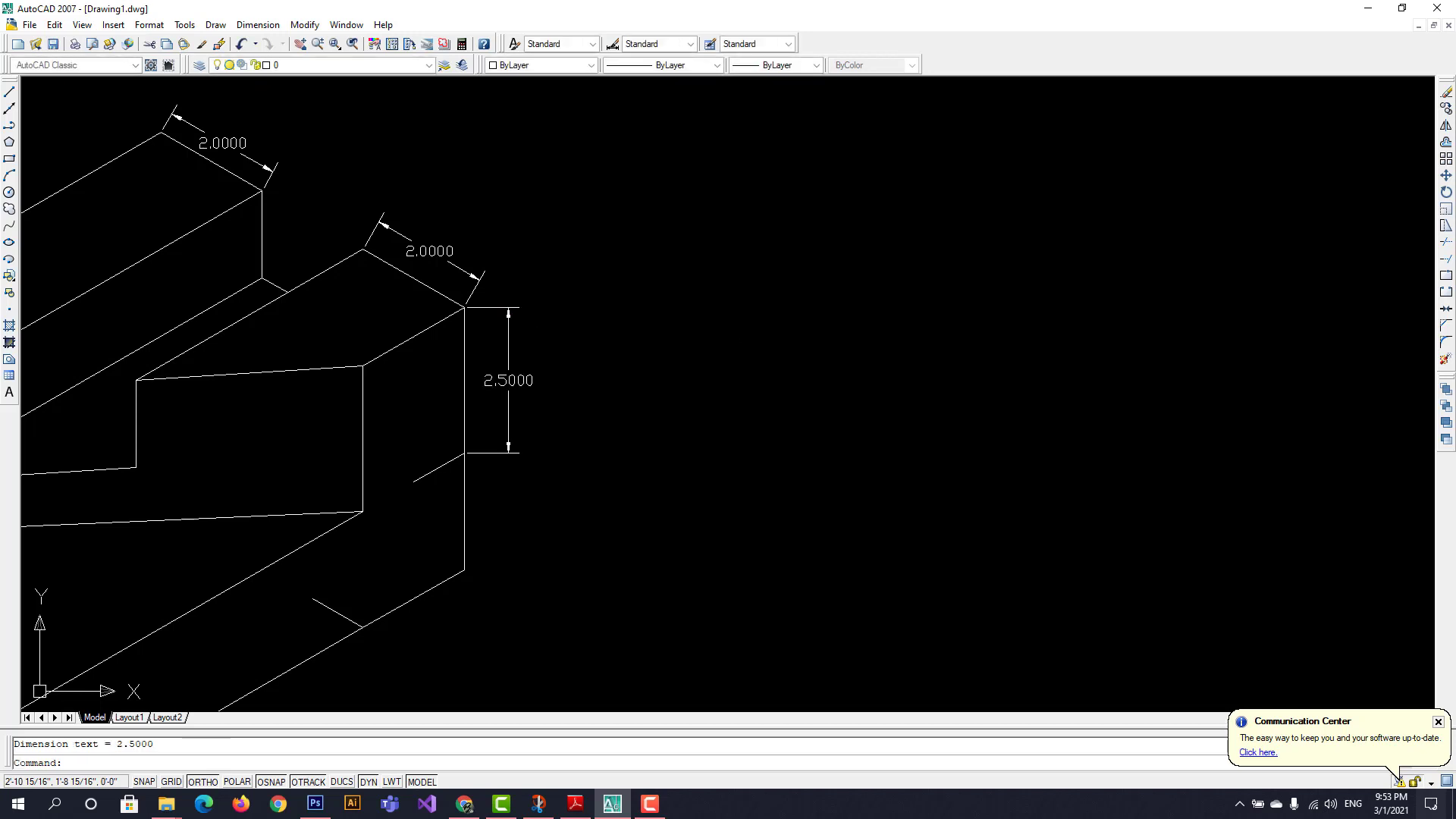
Dimension the lower part of the rightmost vertical with an aligned dimension in line with the one above it
click(260, 25)
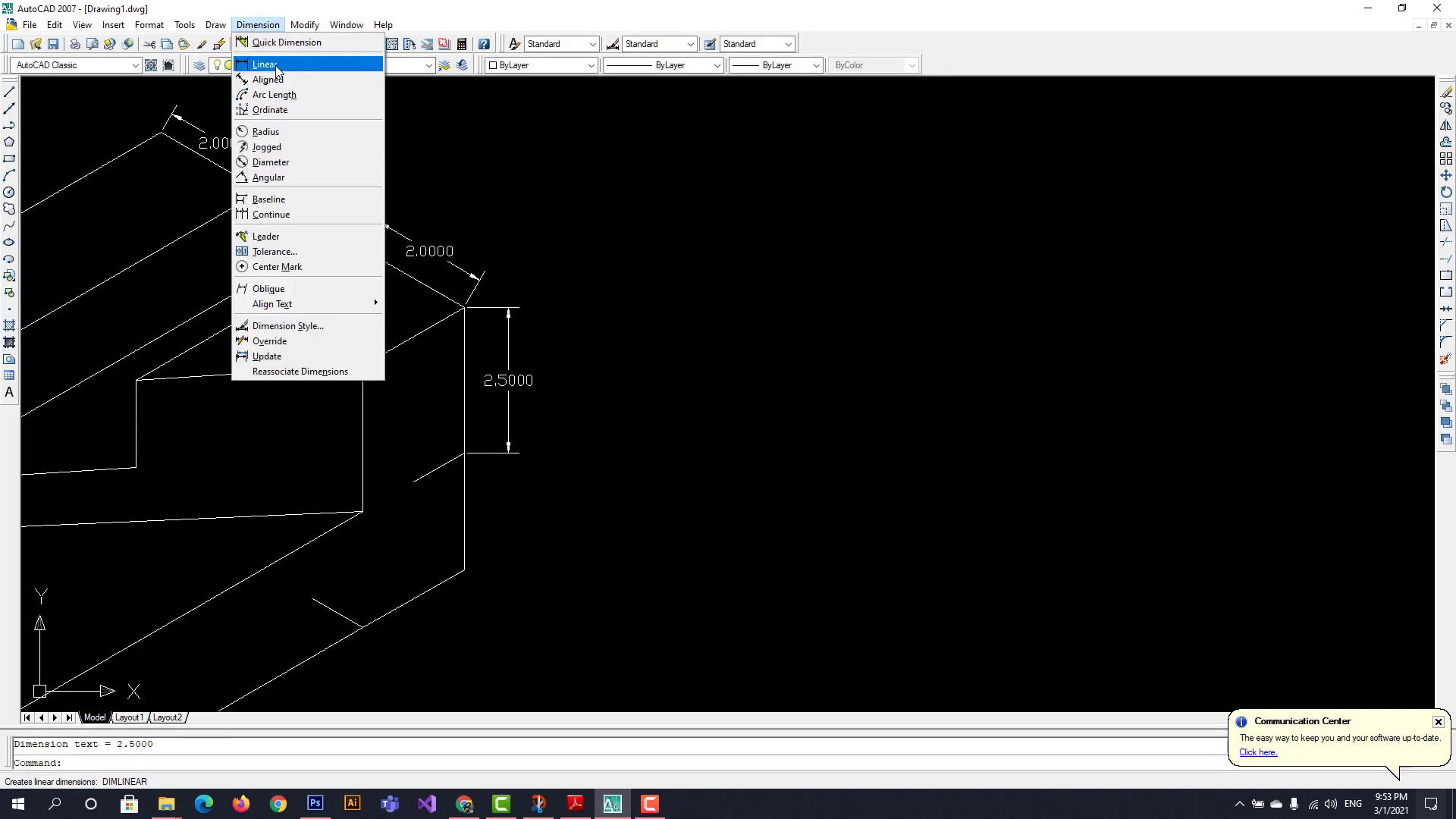
click(278, 80)
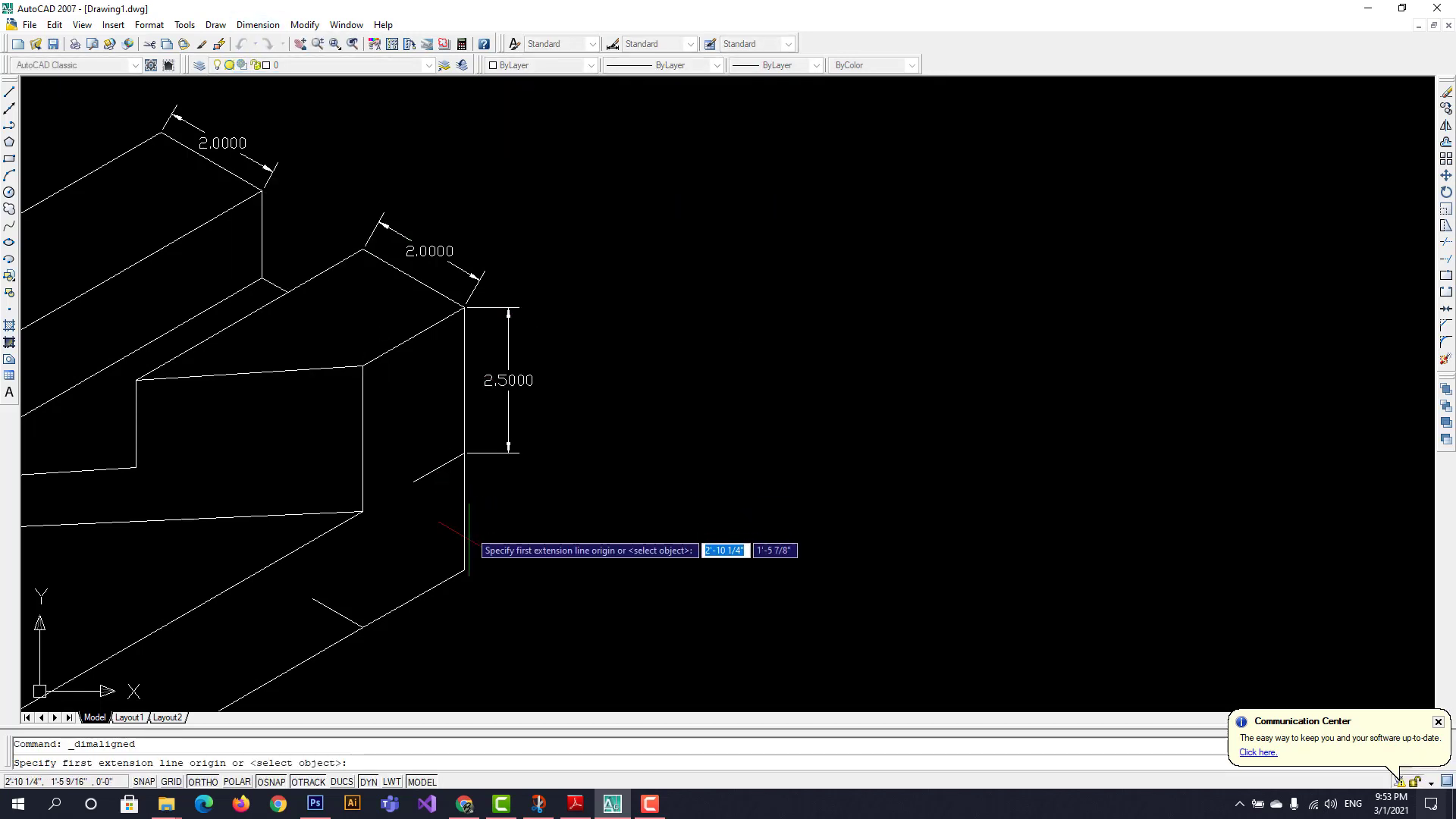
click(463, 568)
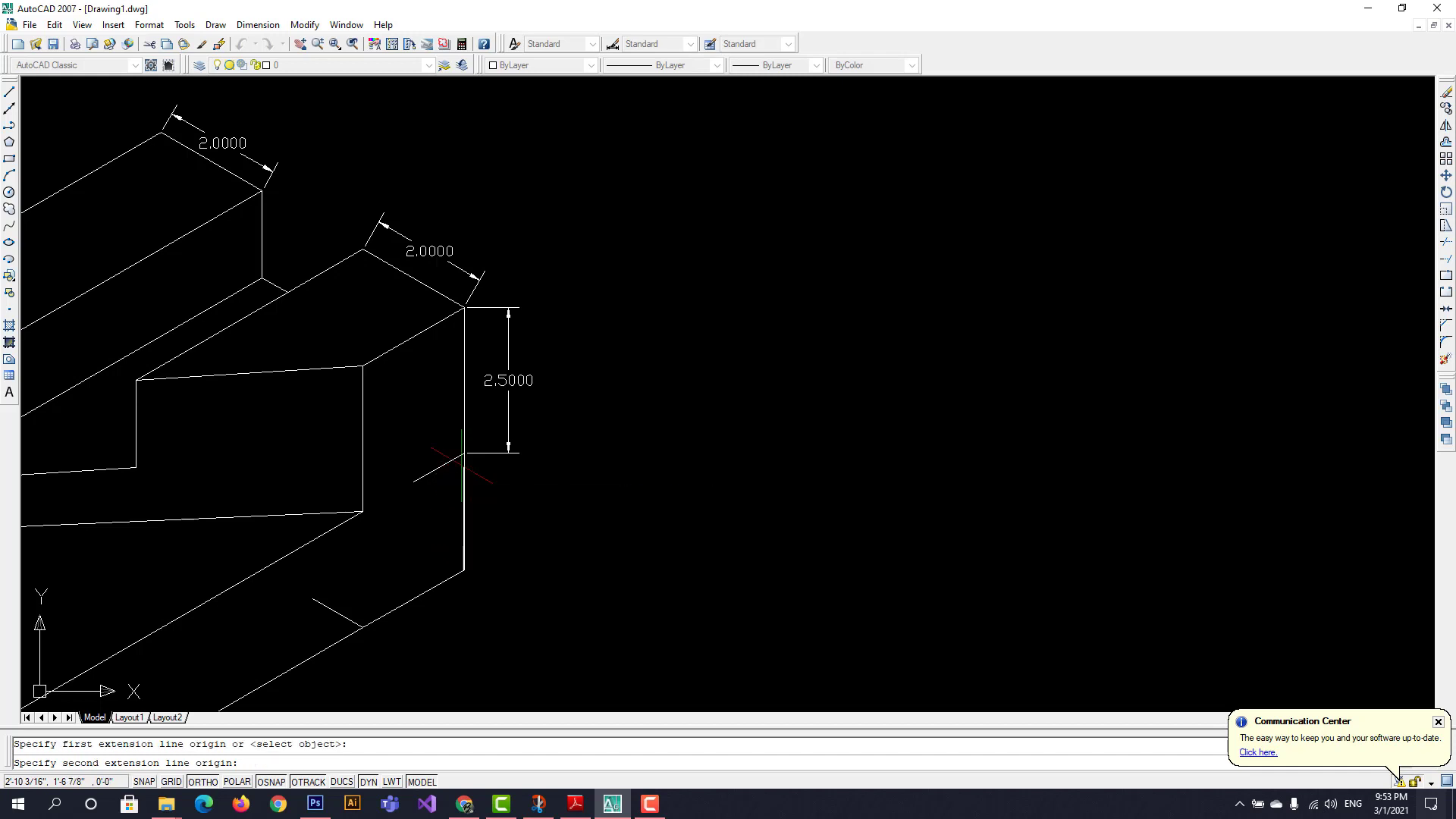
click(463, 453)
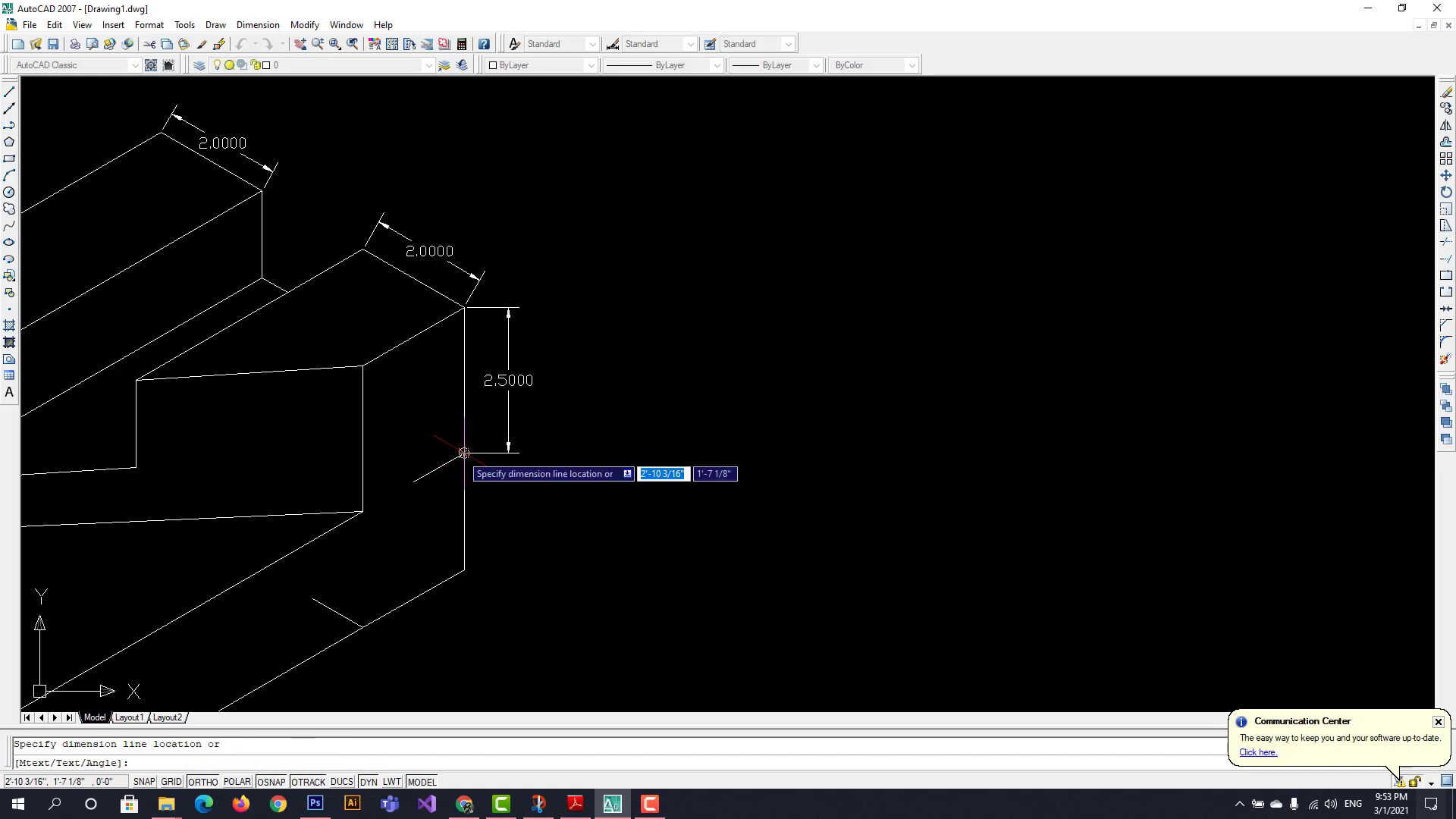
click(509, 455)
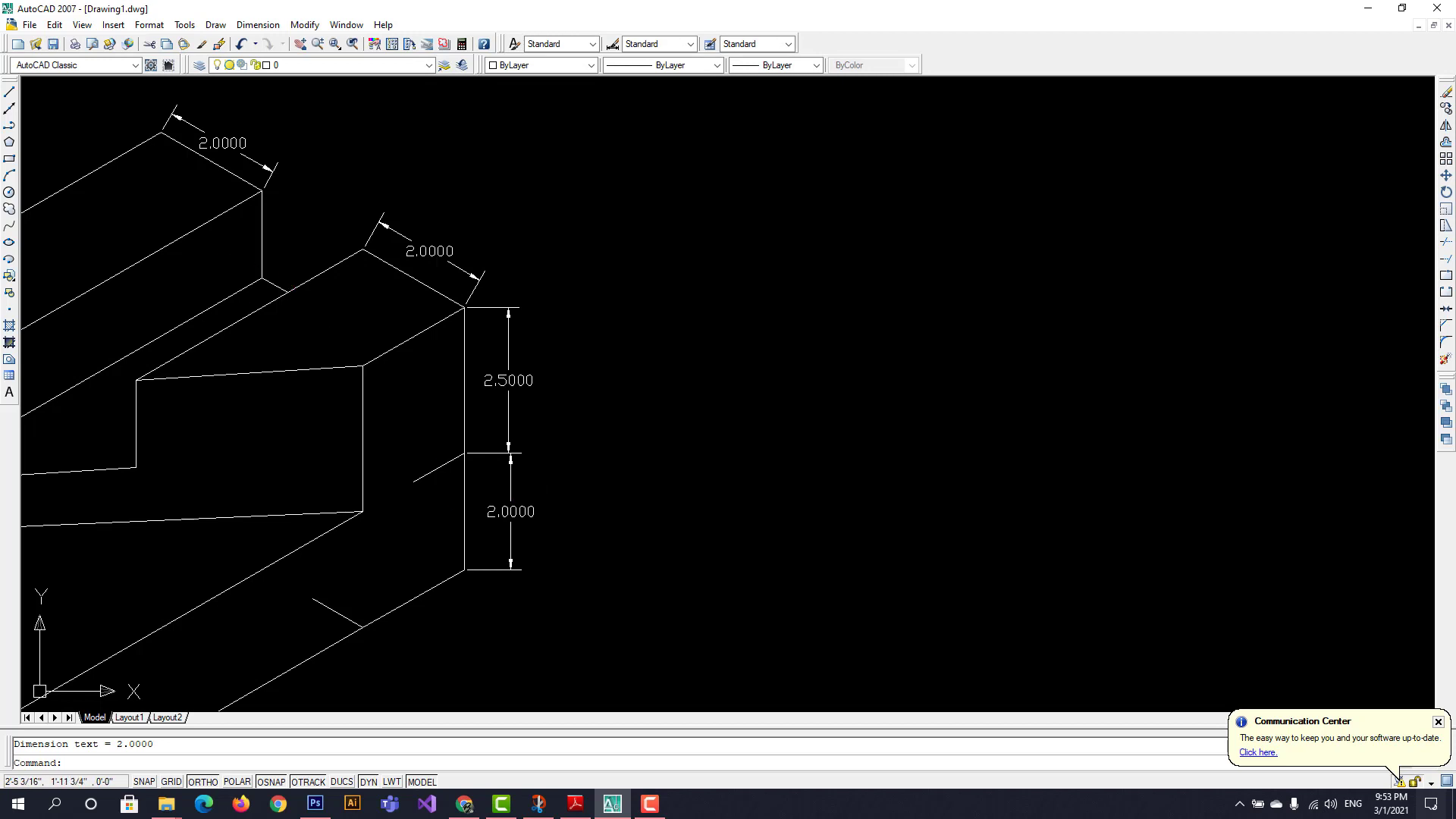
Erase the short construction line that meets the block's rightmost vertical
click(10, 93)
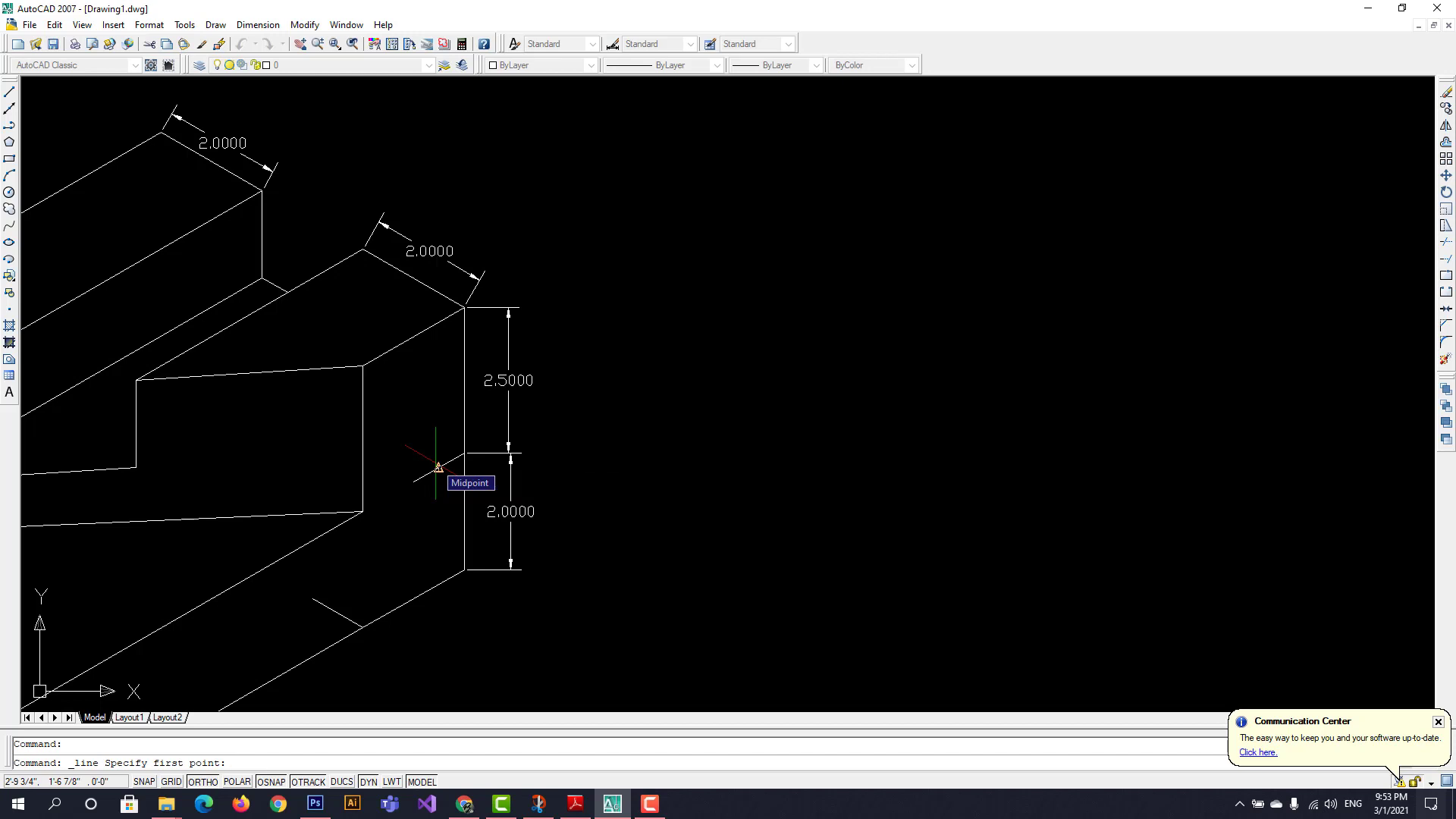
key(Escape)
click(434, 470)
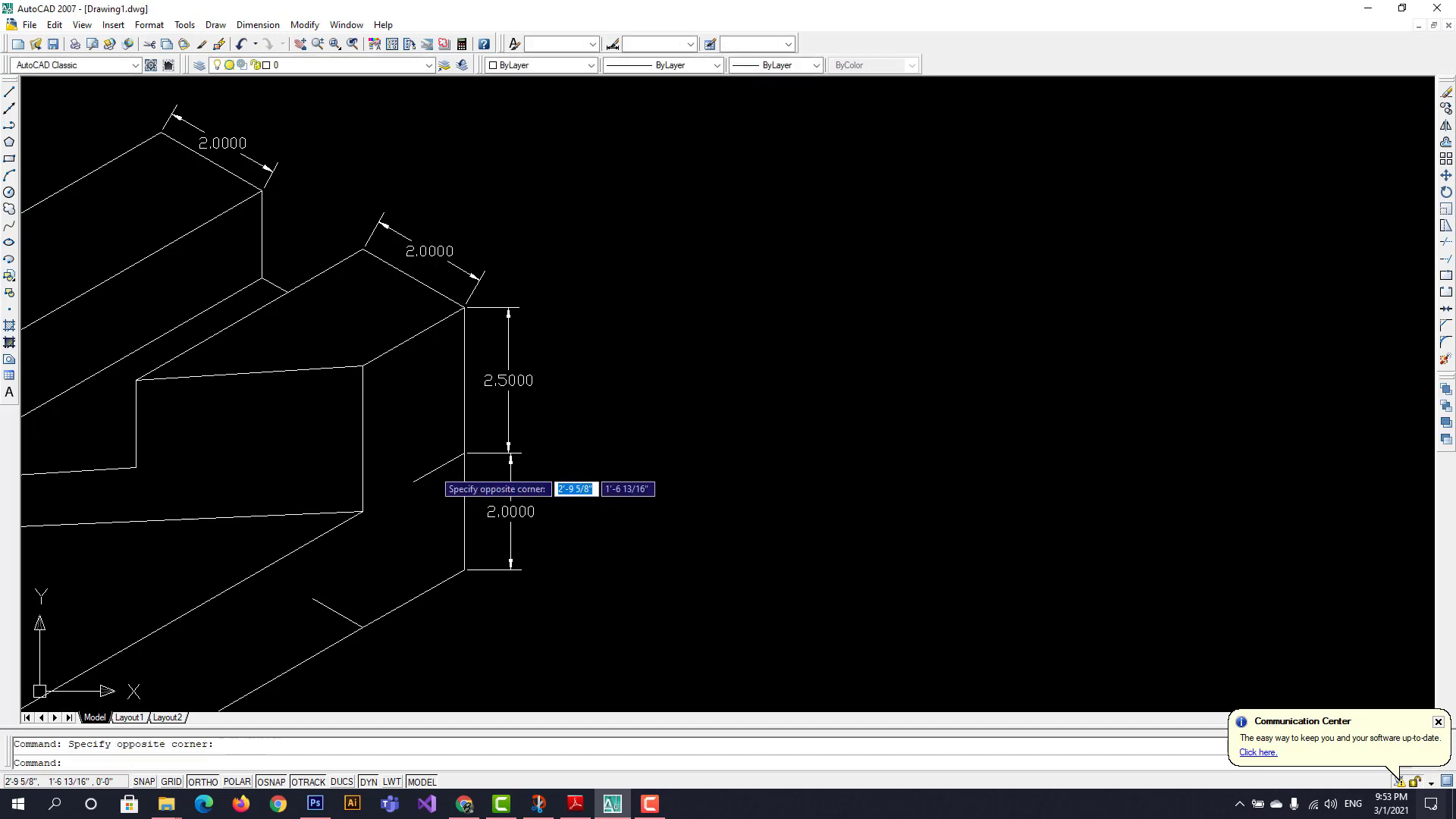
click(432, 469)
key(Delete)
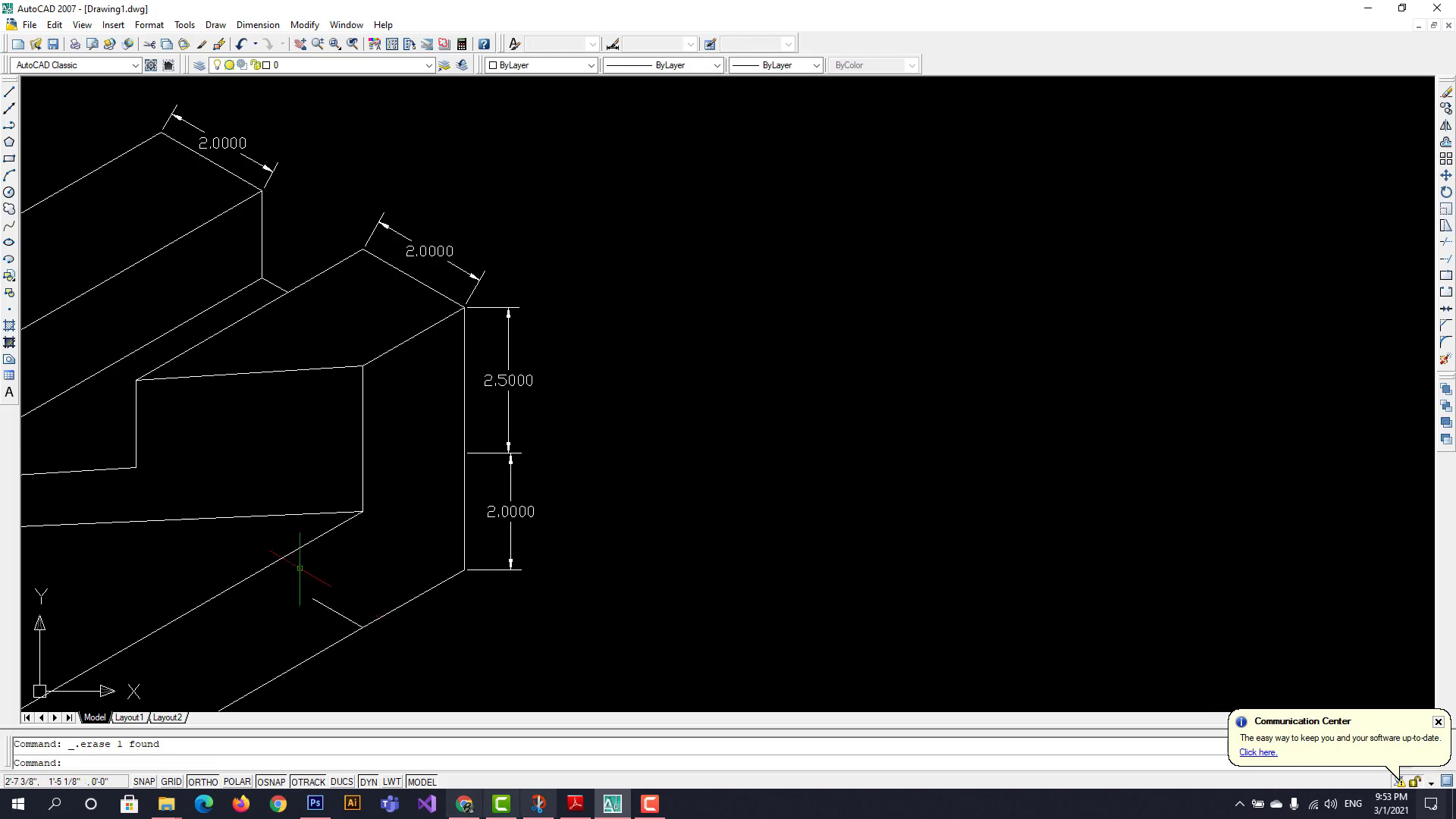
After checking Example 3.2 in the PDF, add an aligned dimension to the lower right edge from its back corner to the remaining construction line
click(575, 805)
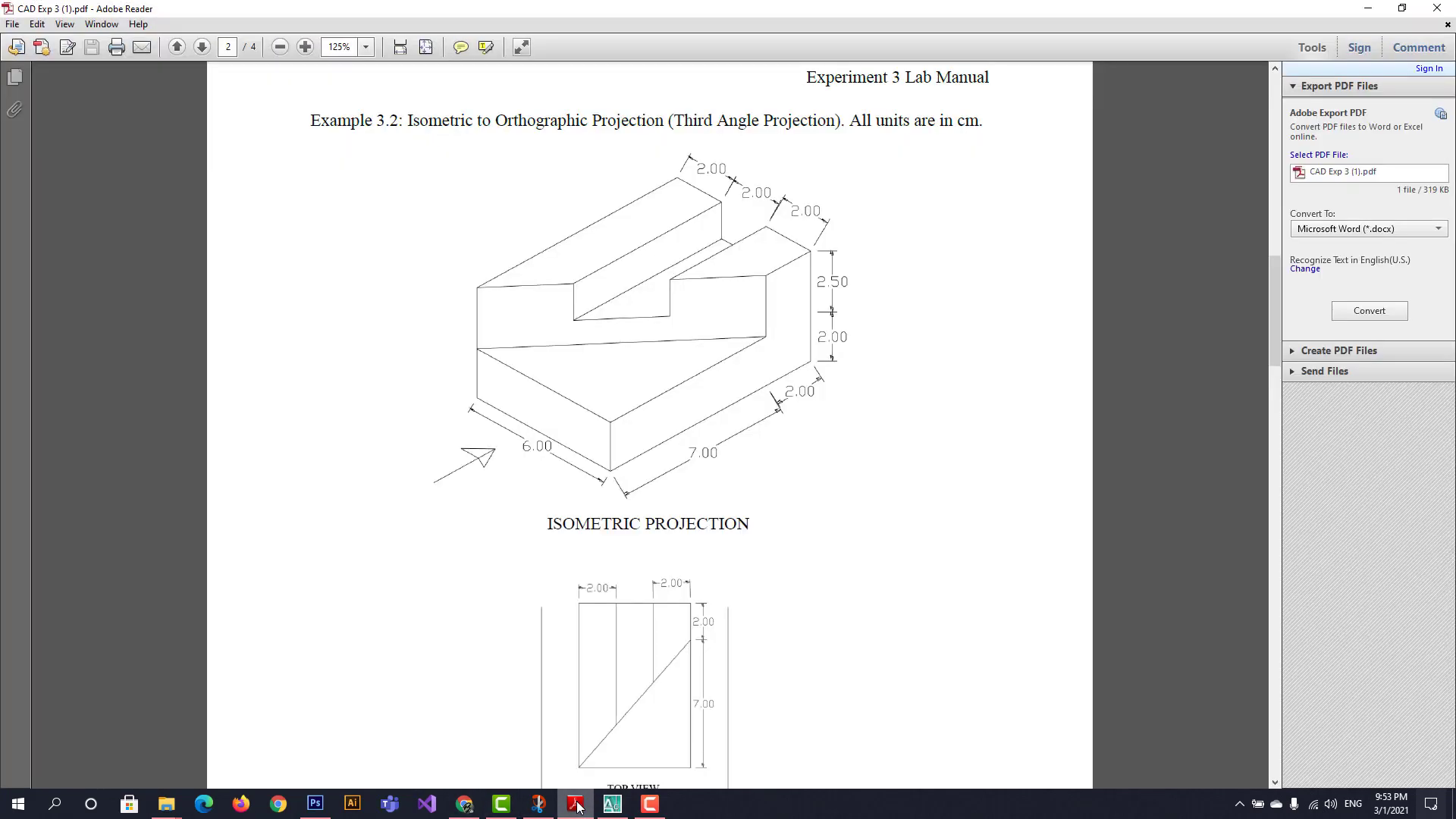
click(576, 805)
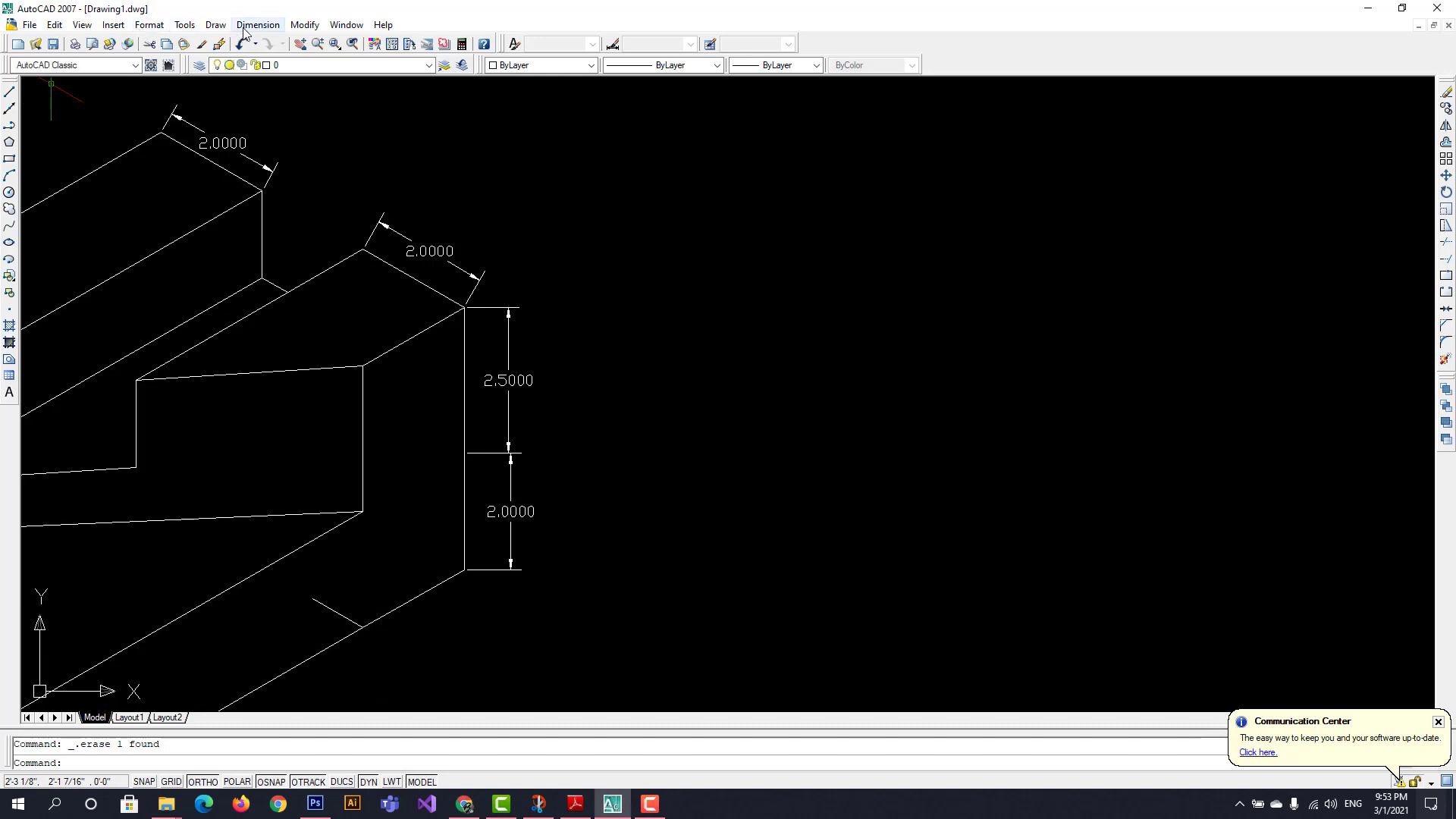
click(245, 26)
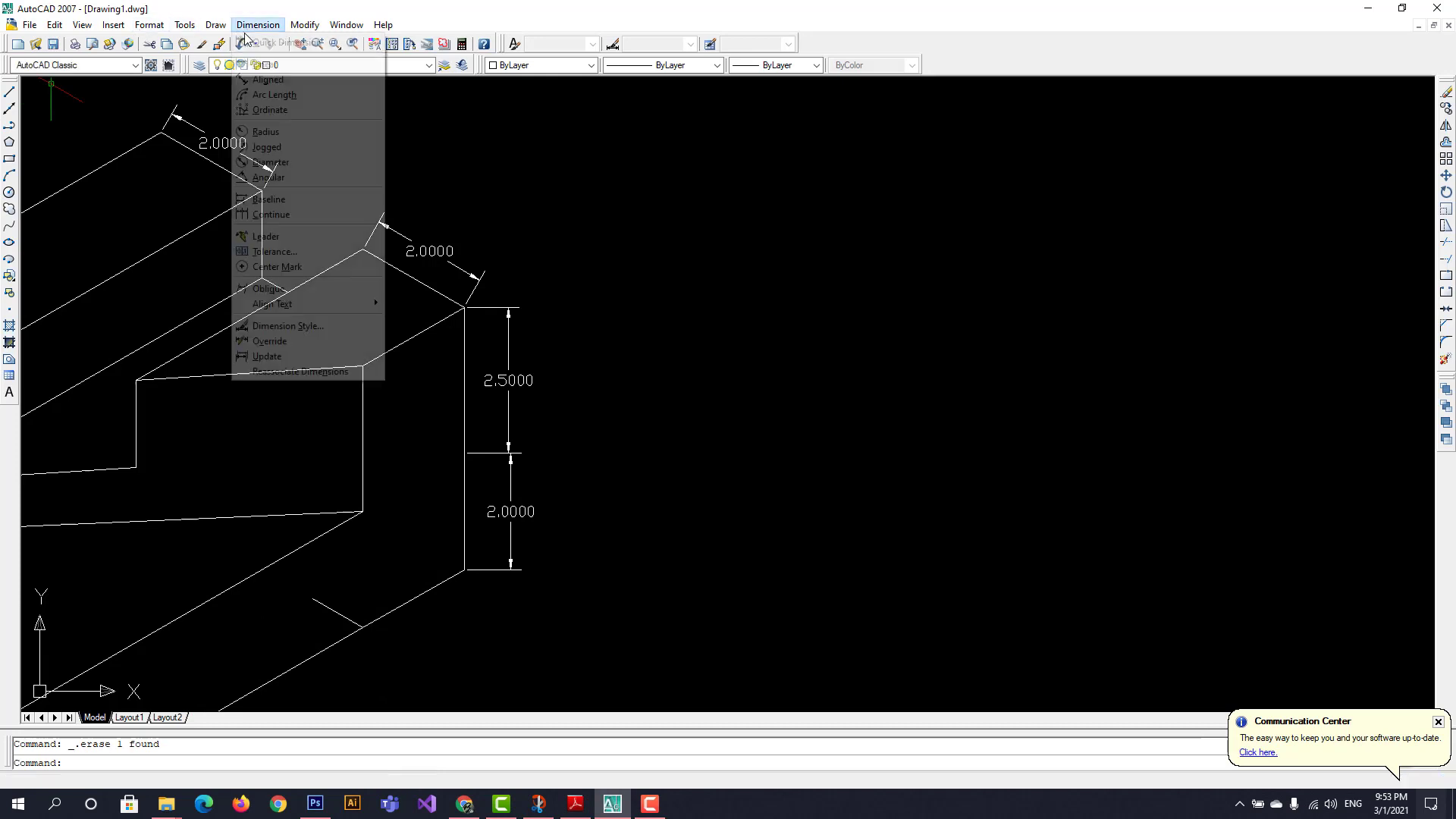
click(274, 81)
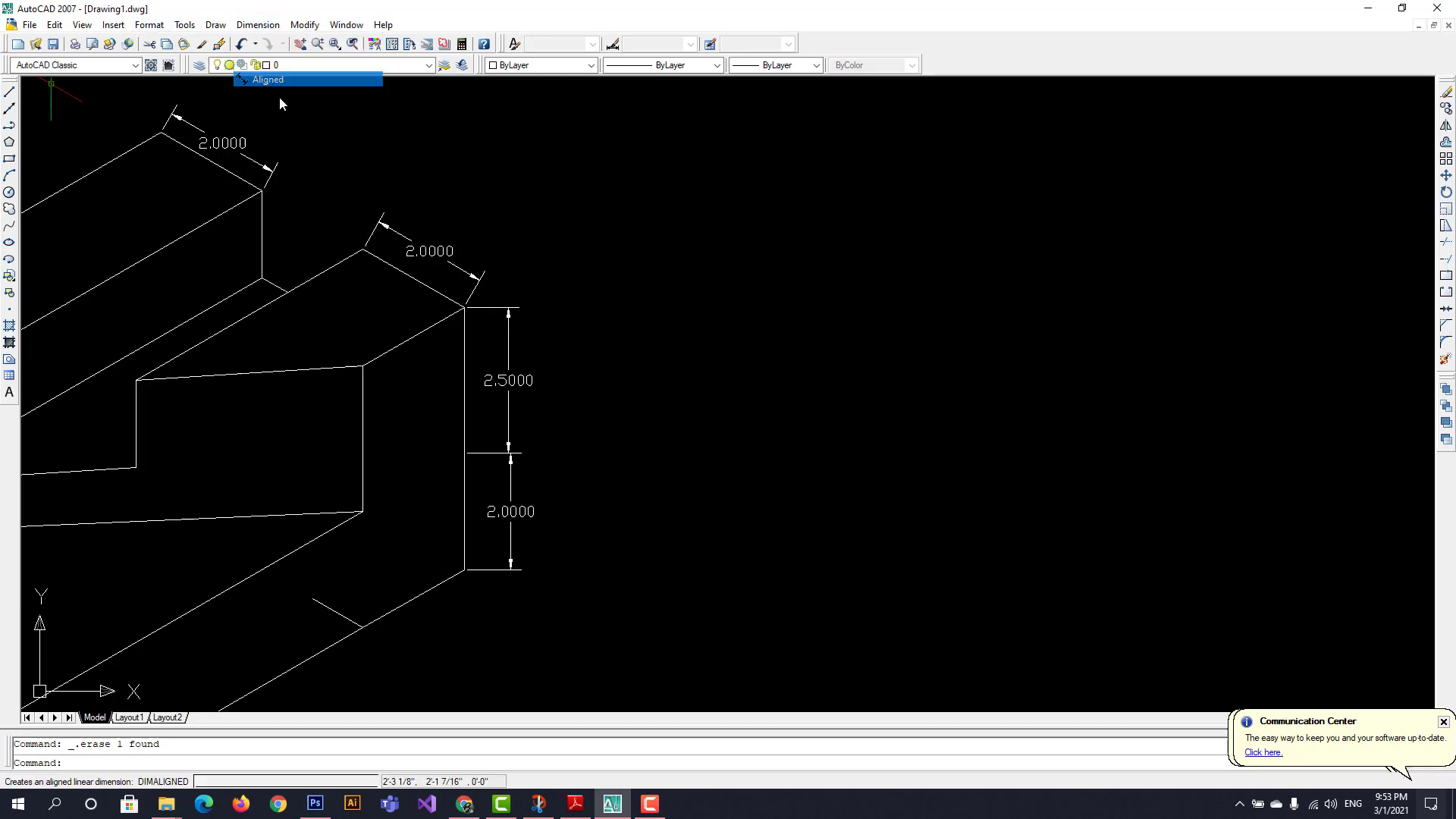
click(464, 570)
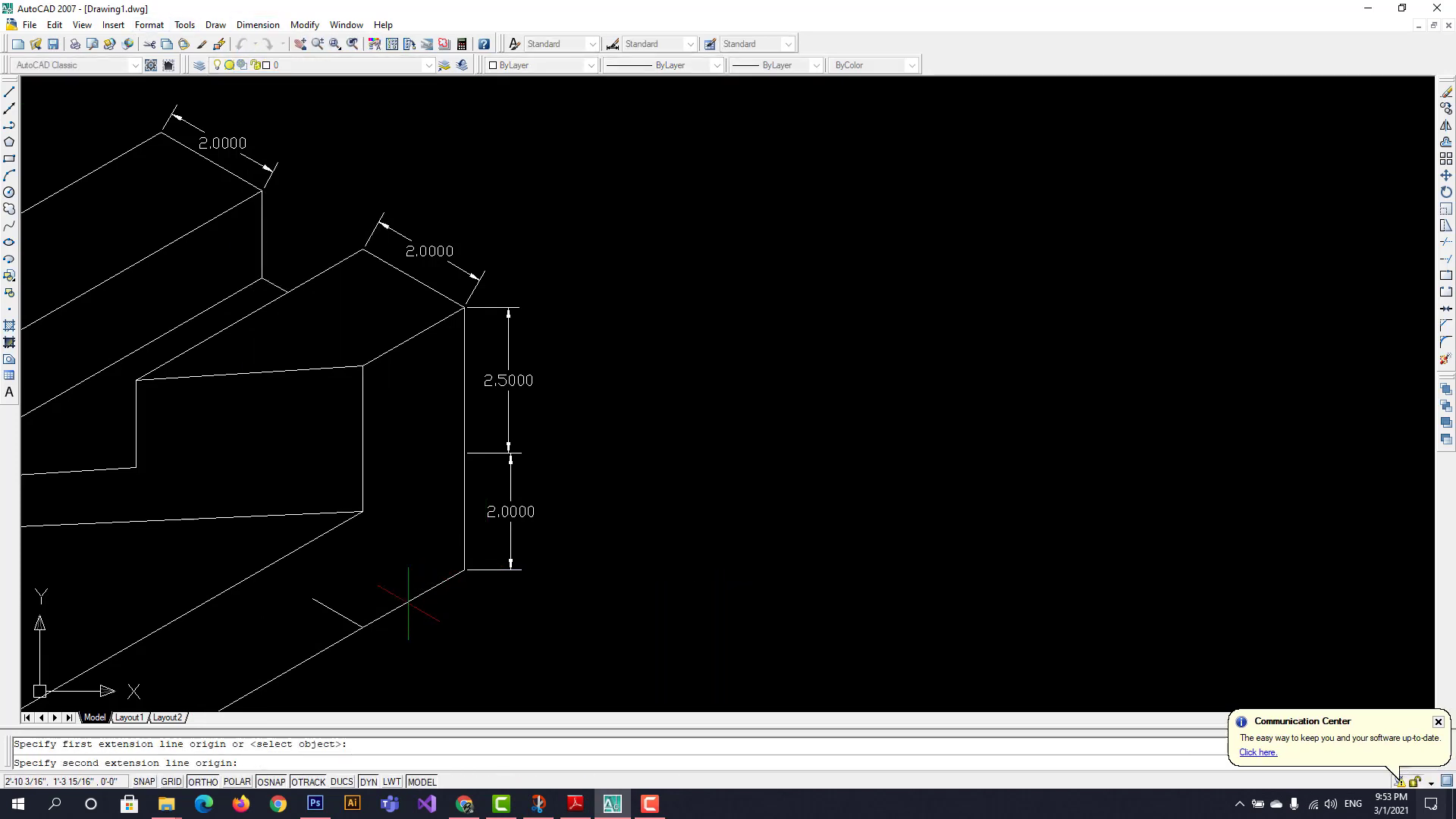
click(363, 627)
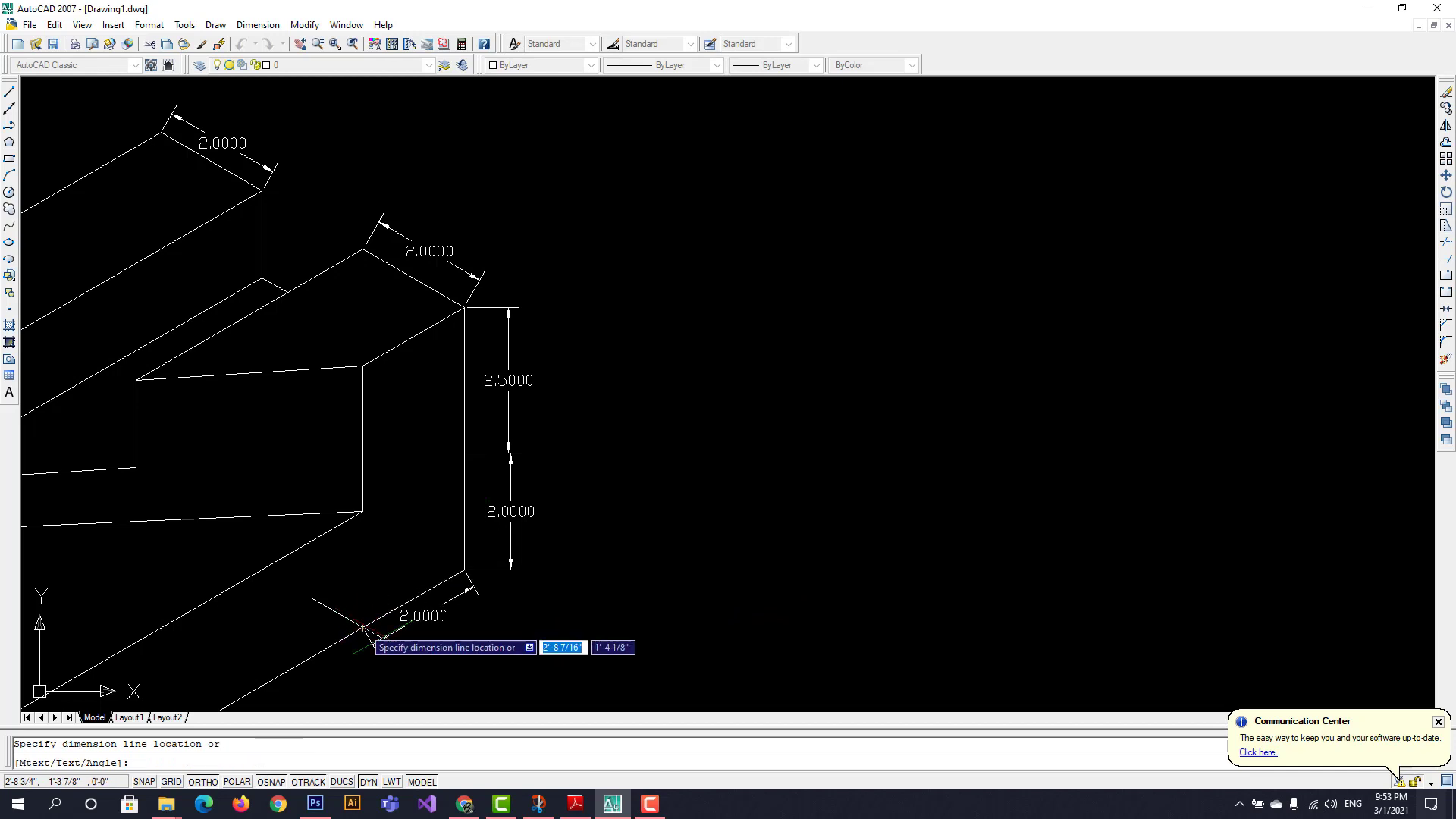
click(363, 627)
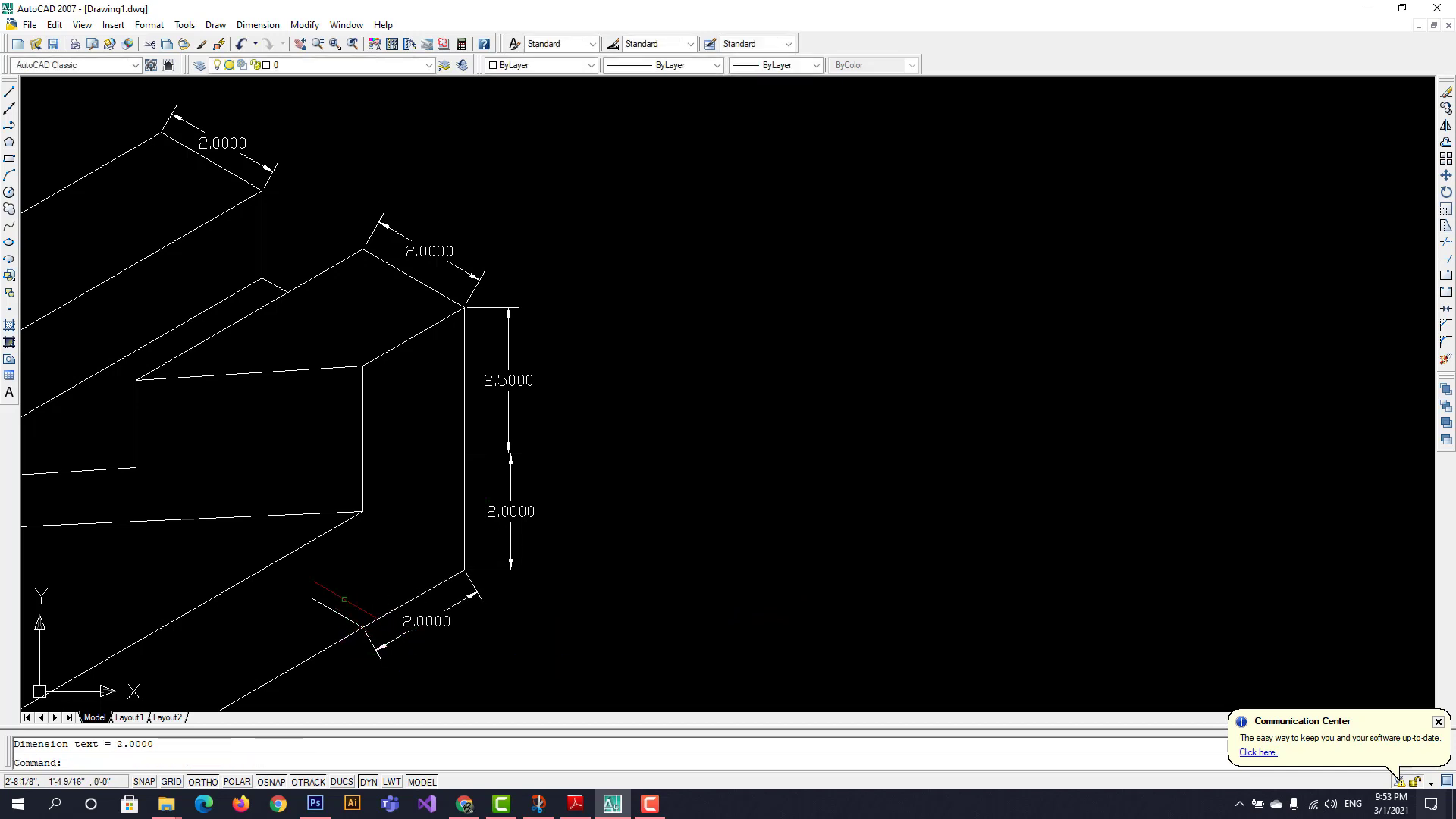
Add an aligned dimension from the block's front bottom corner to the construction line on the lower right edge, level with the neighbouring dimension
scroll(344, 548, down, 4)
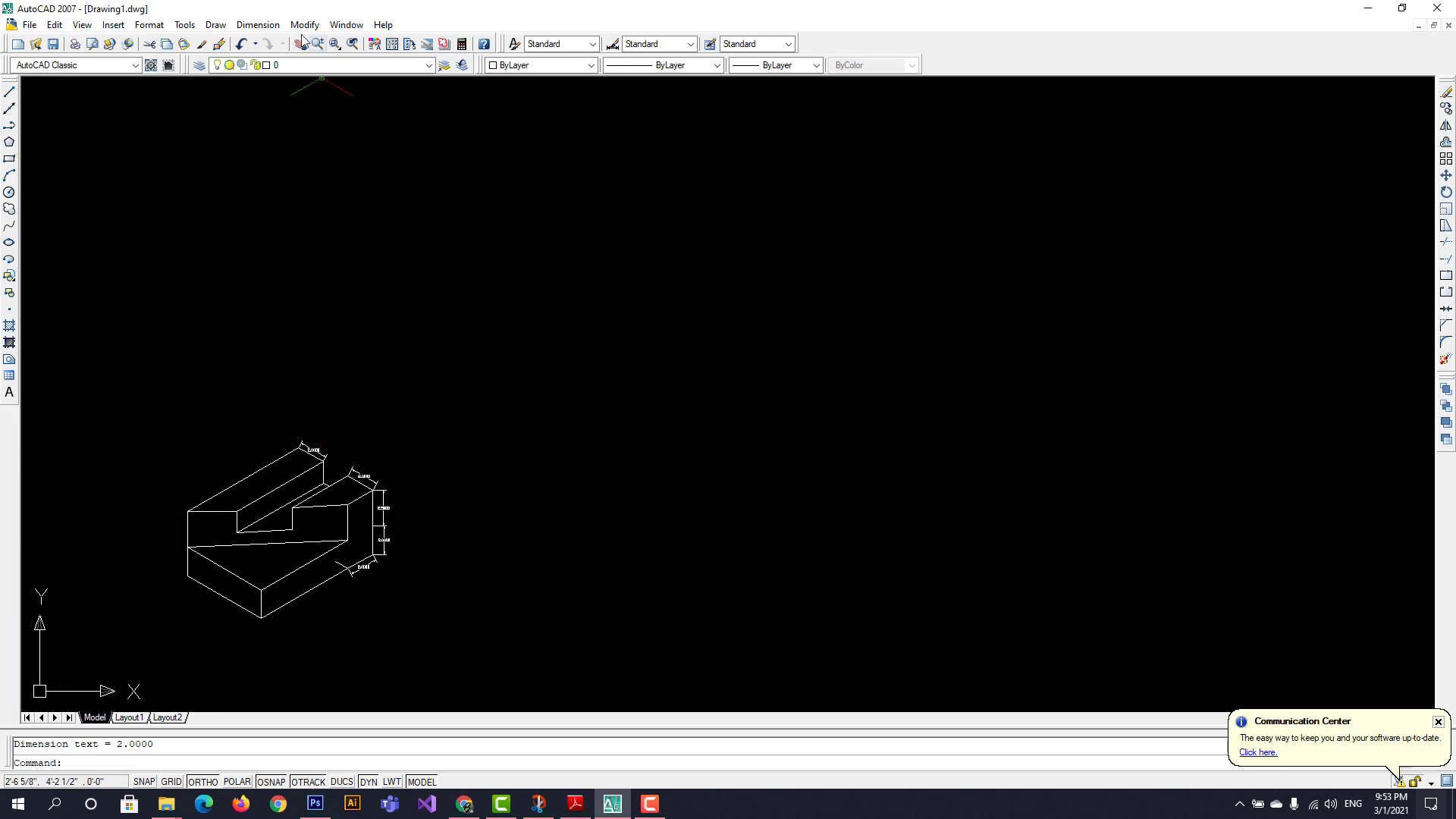
click(258, 25)
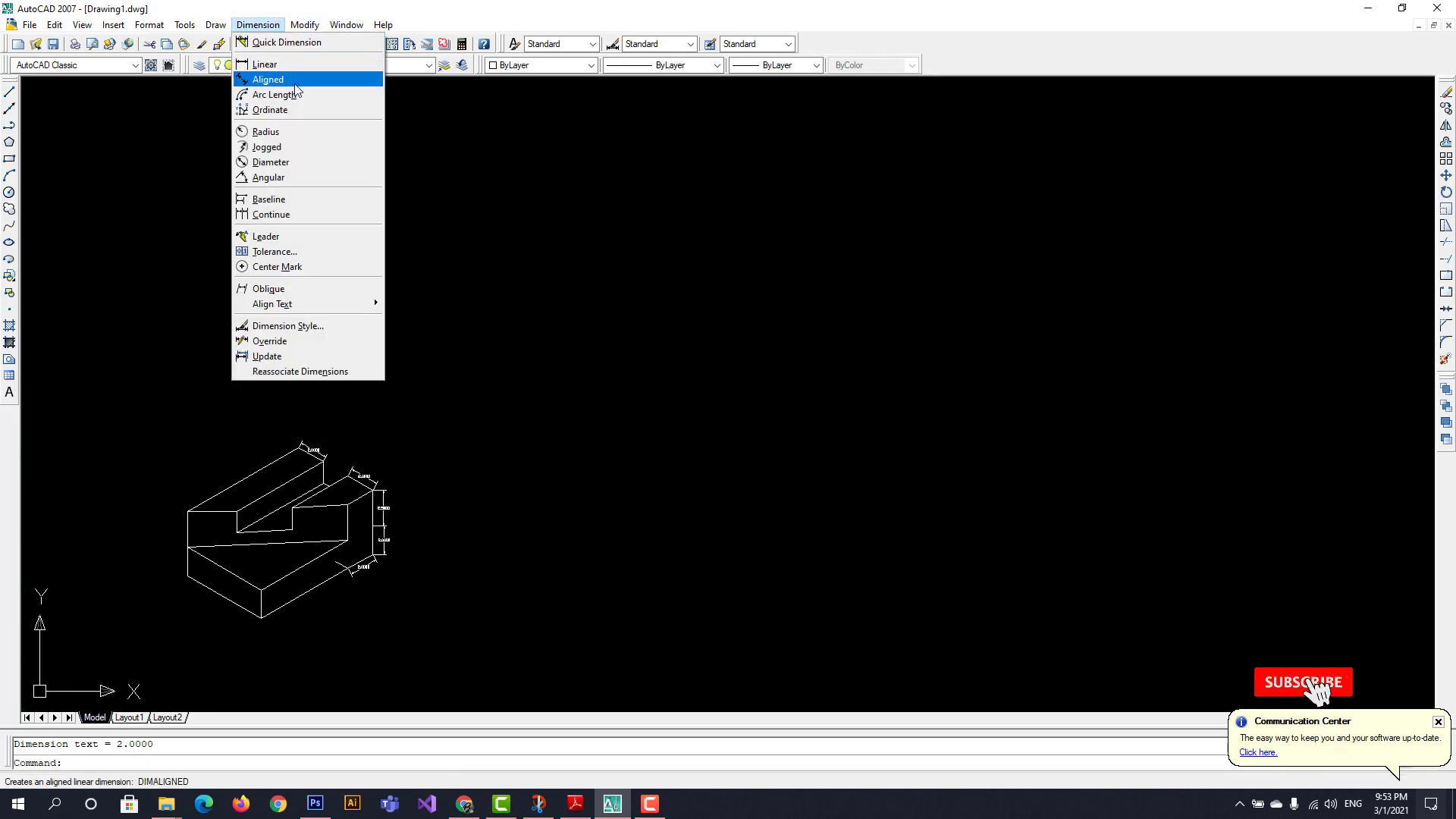
click(295, 83)
click(261, 616)
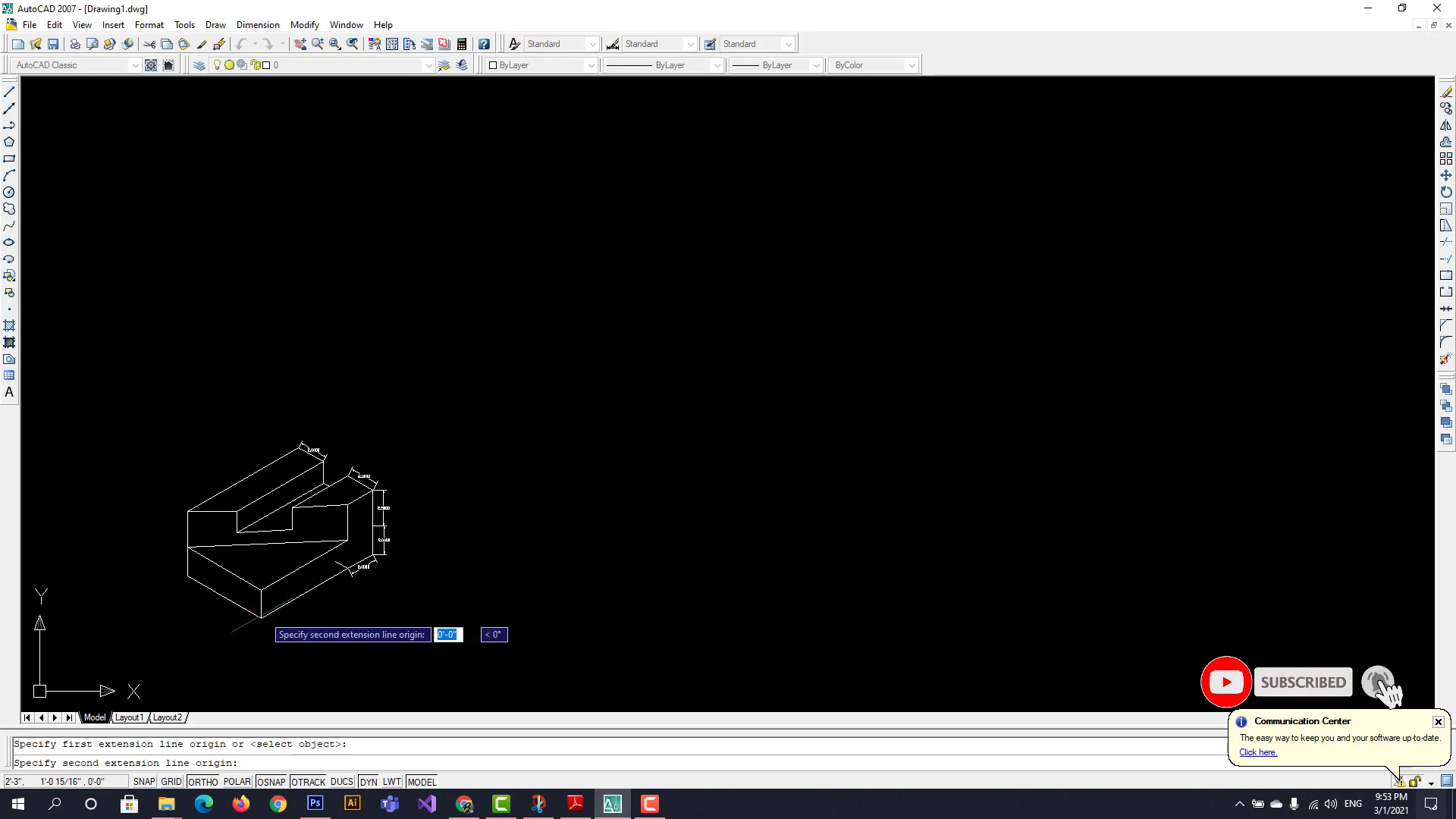
scroll(347, 591, up, 6)
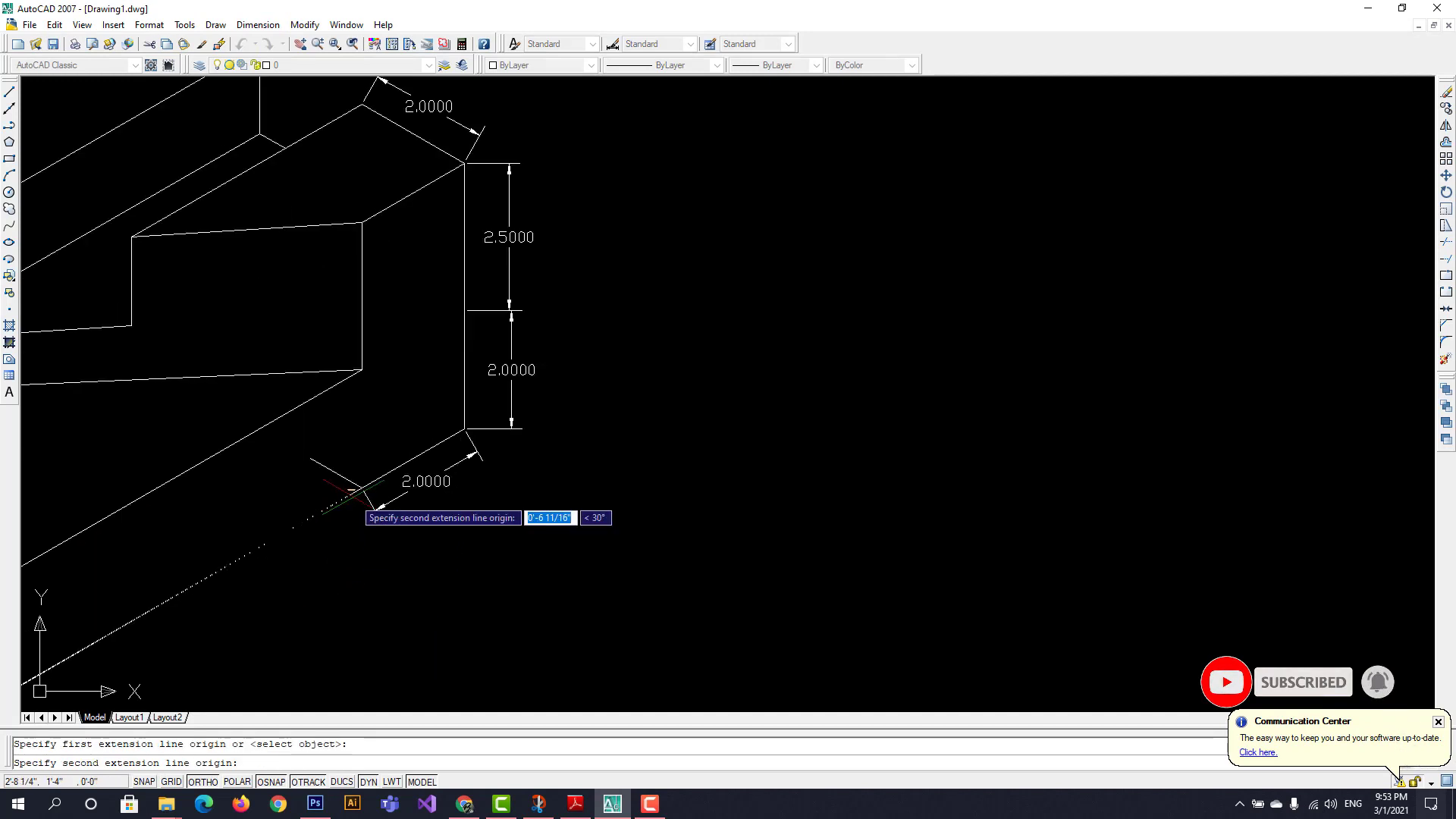
click(358, 487)
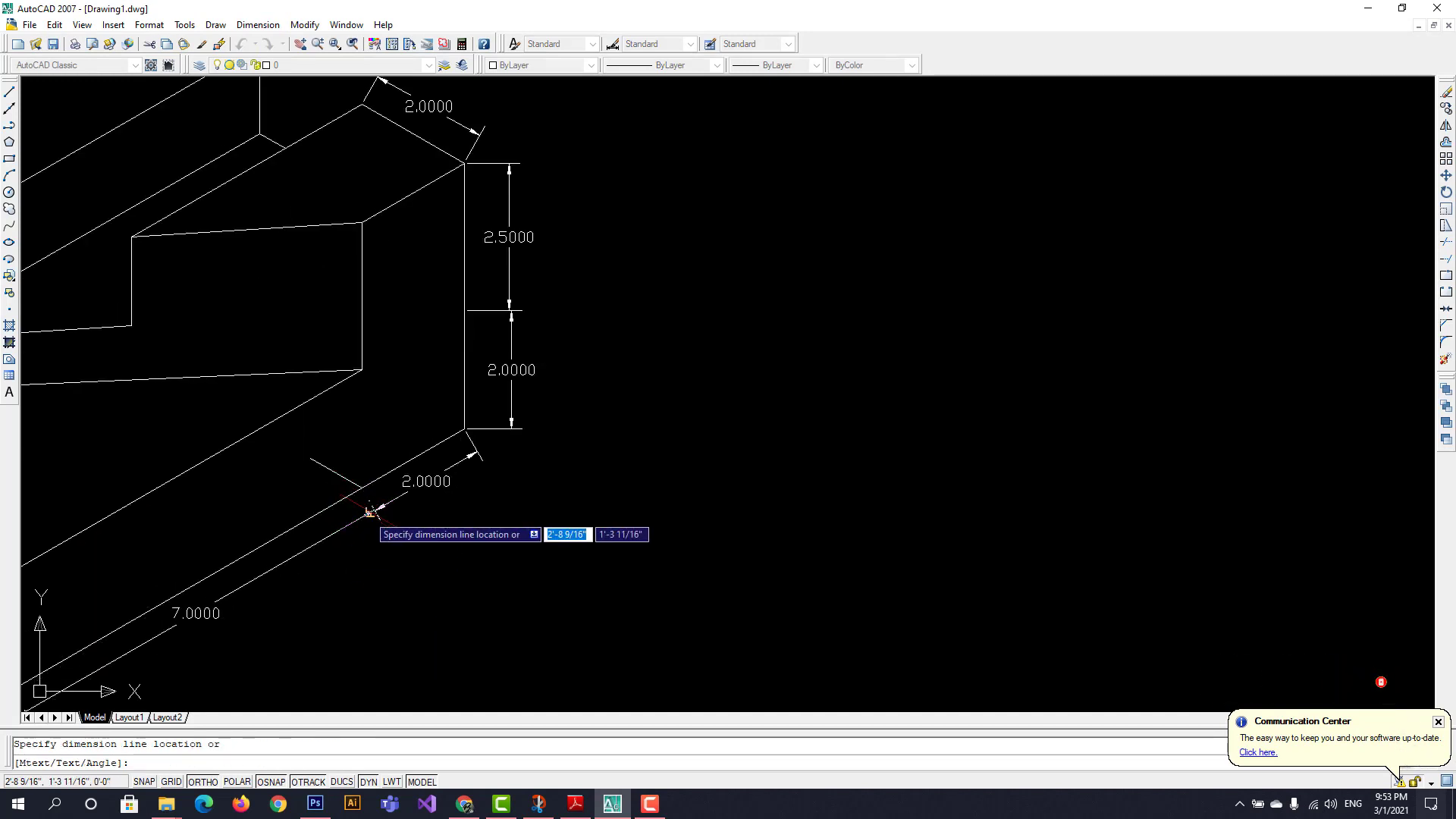
click(369, 511)
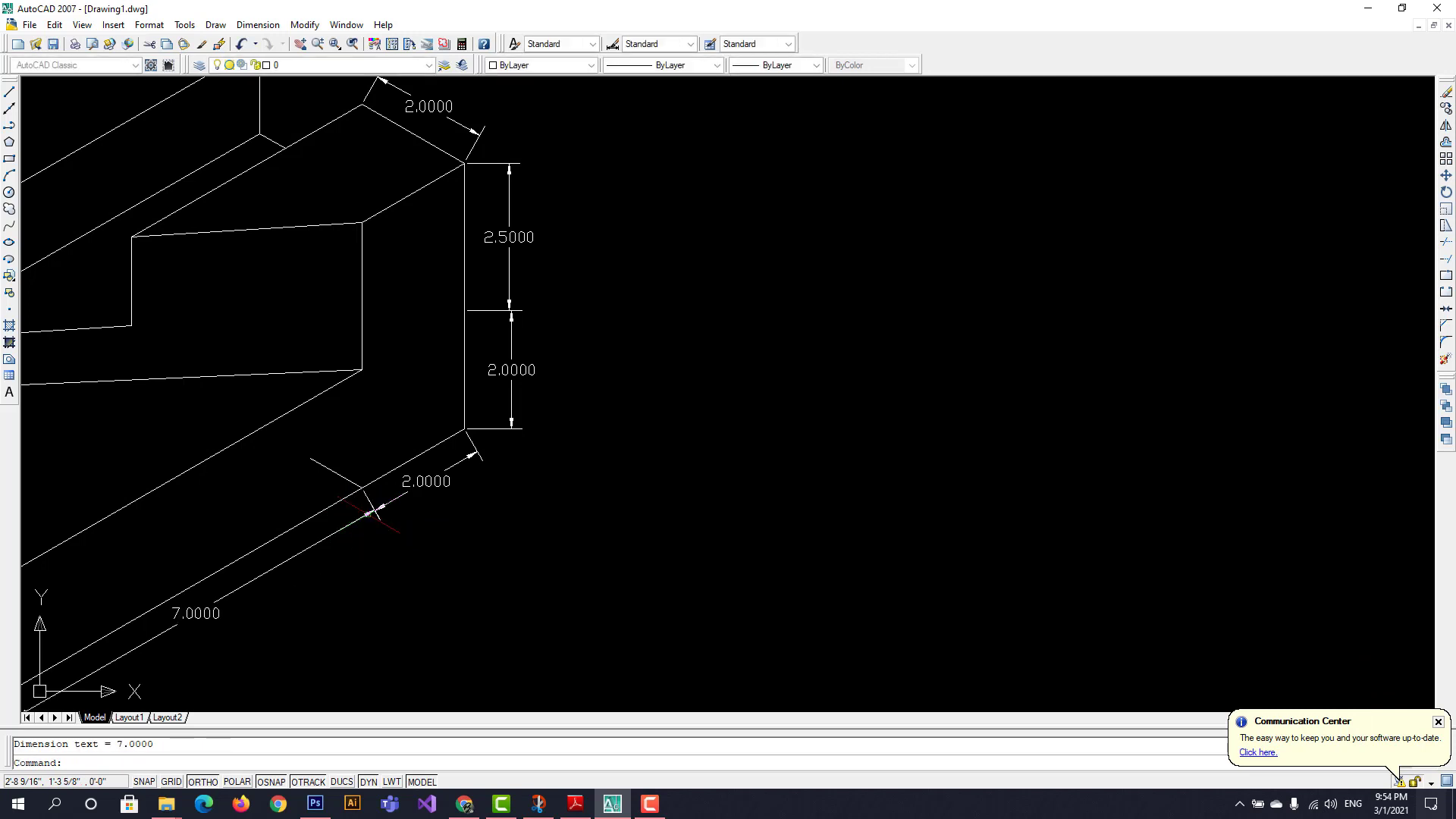
click(13, 91)
click(333, 475)
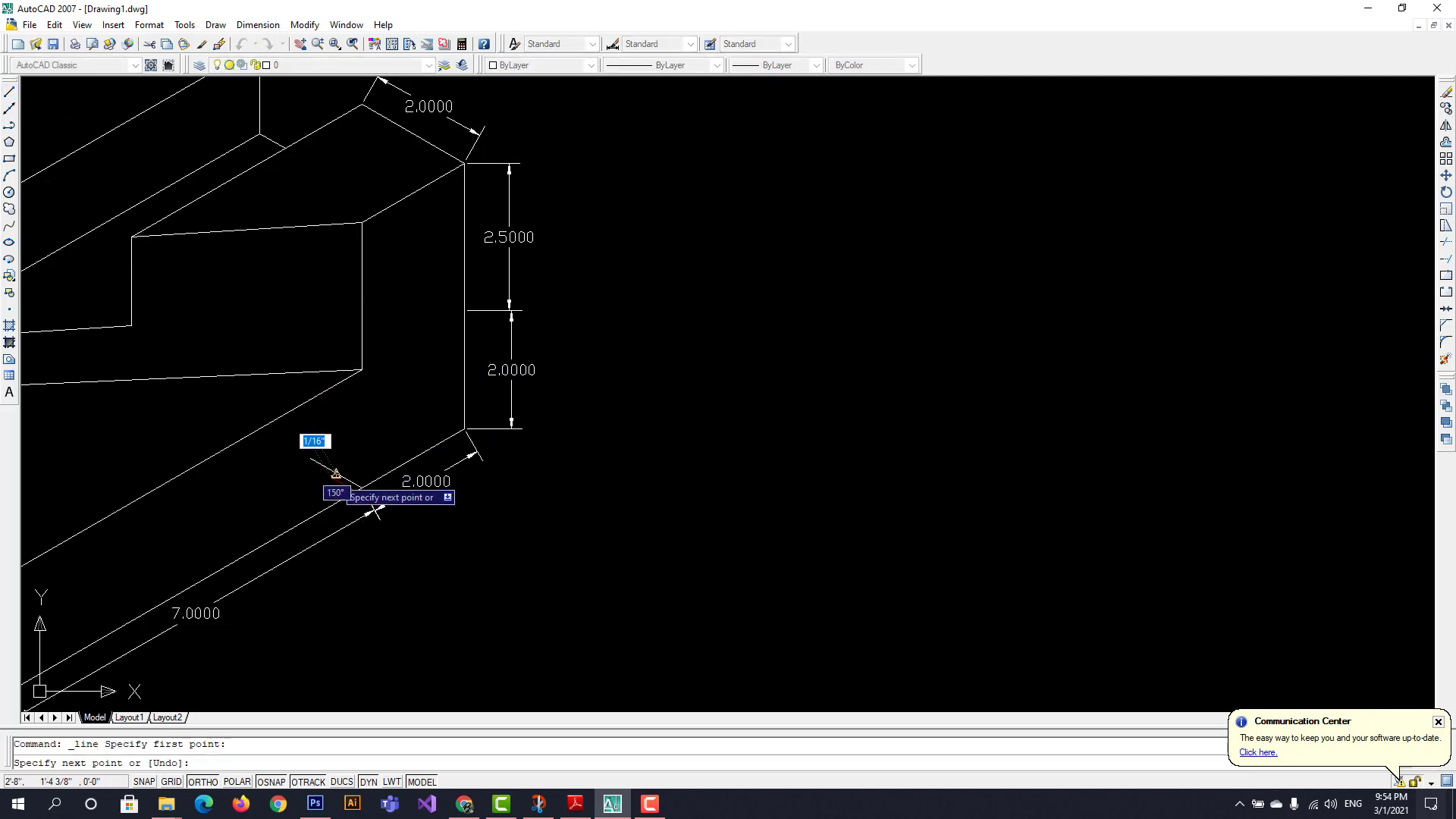
click(335, 475)
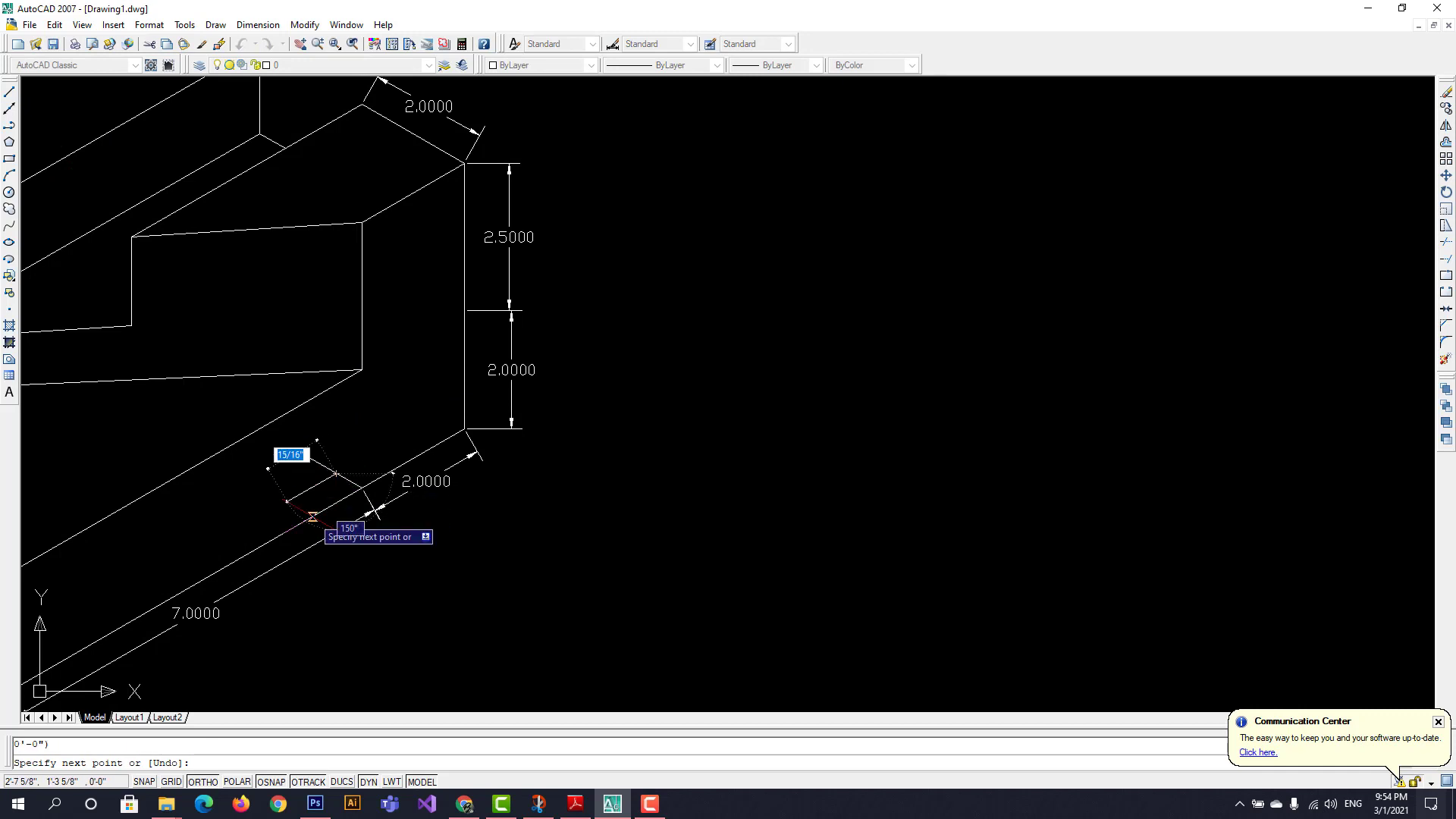
key(Escape)
Erase the remaining short construction line on the block's lower right edge and the stray zero-length line beside it
click(348, 477)
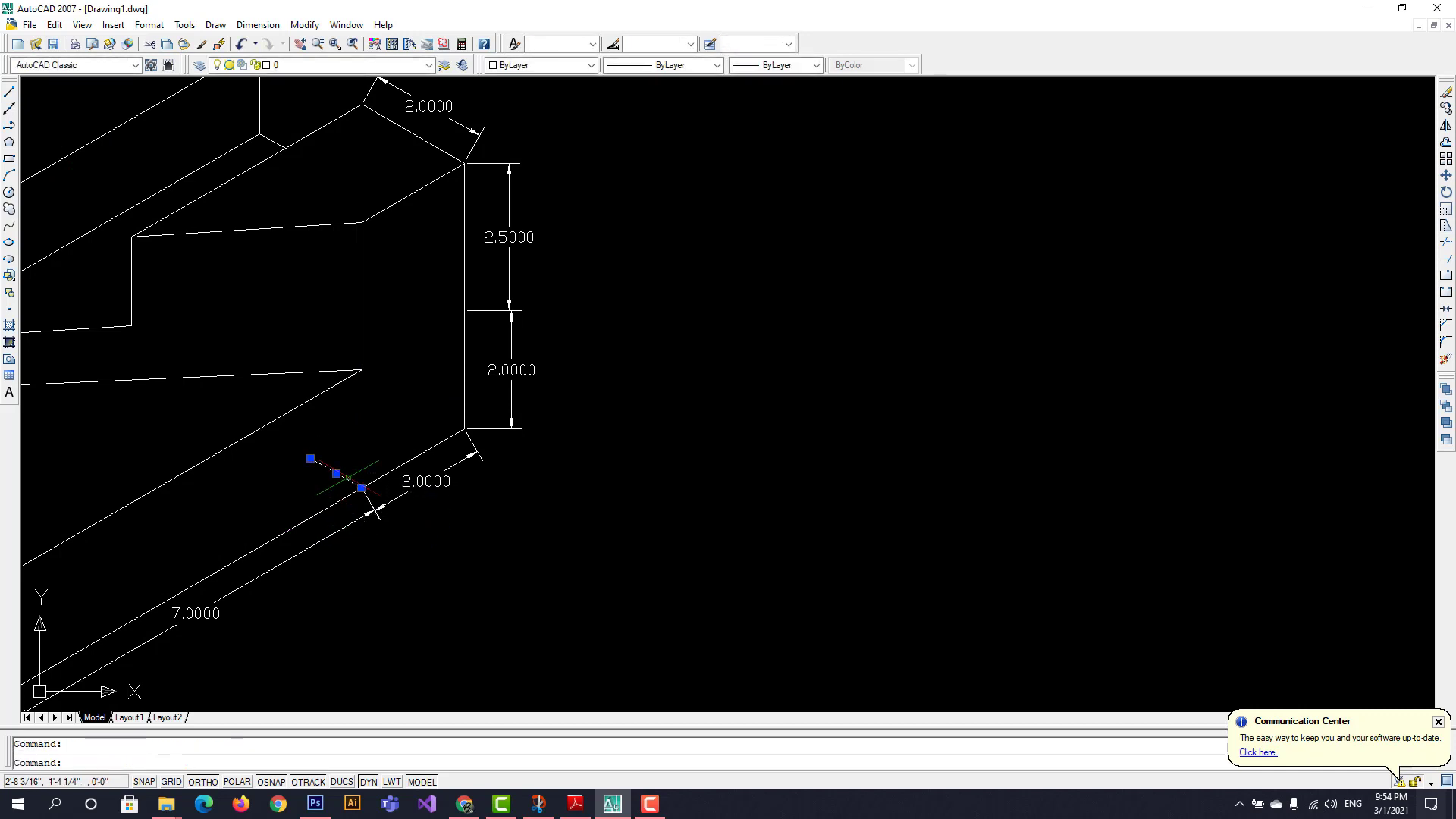
key(Delete)
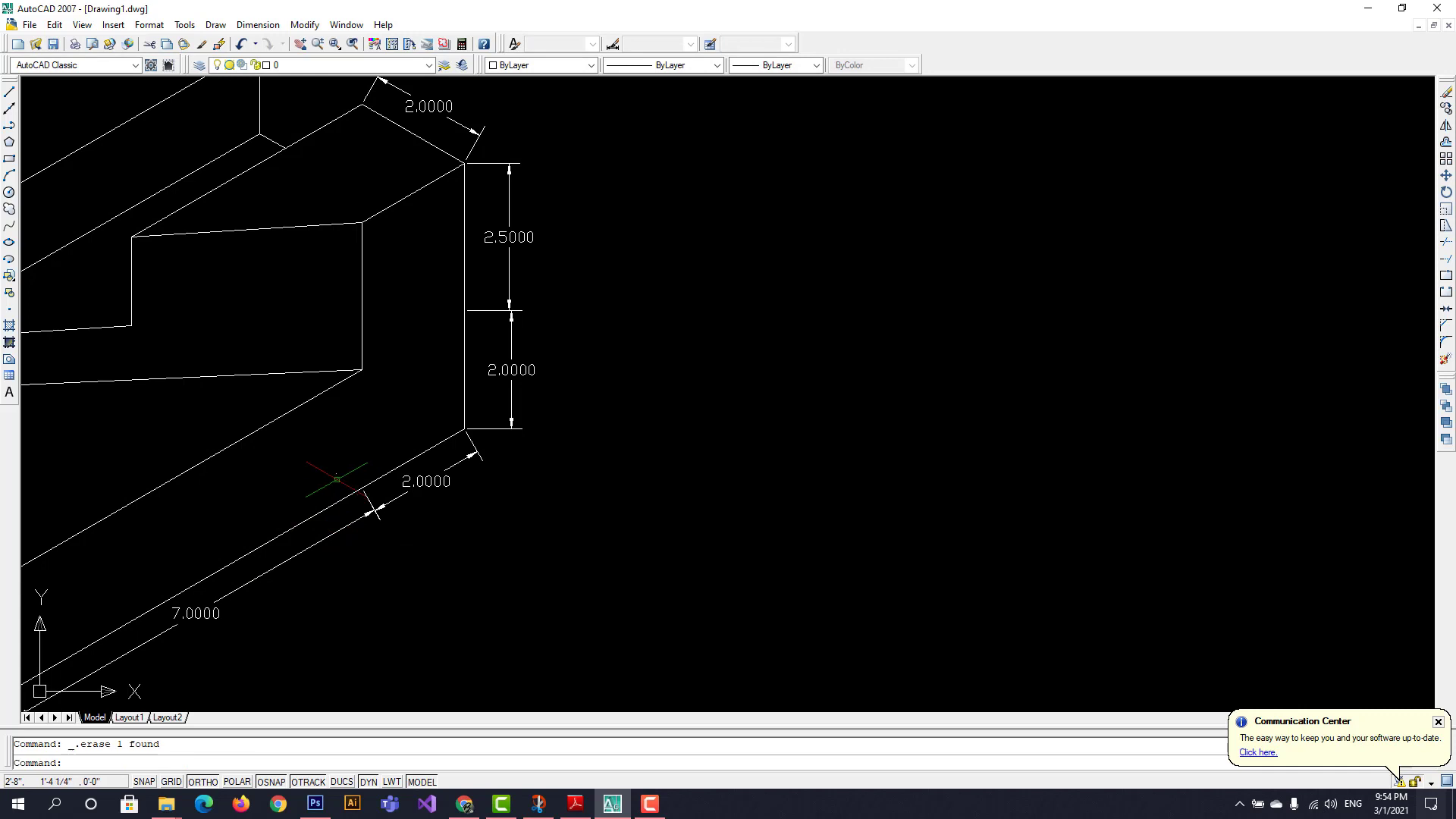
click(336, 473)
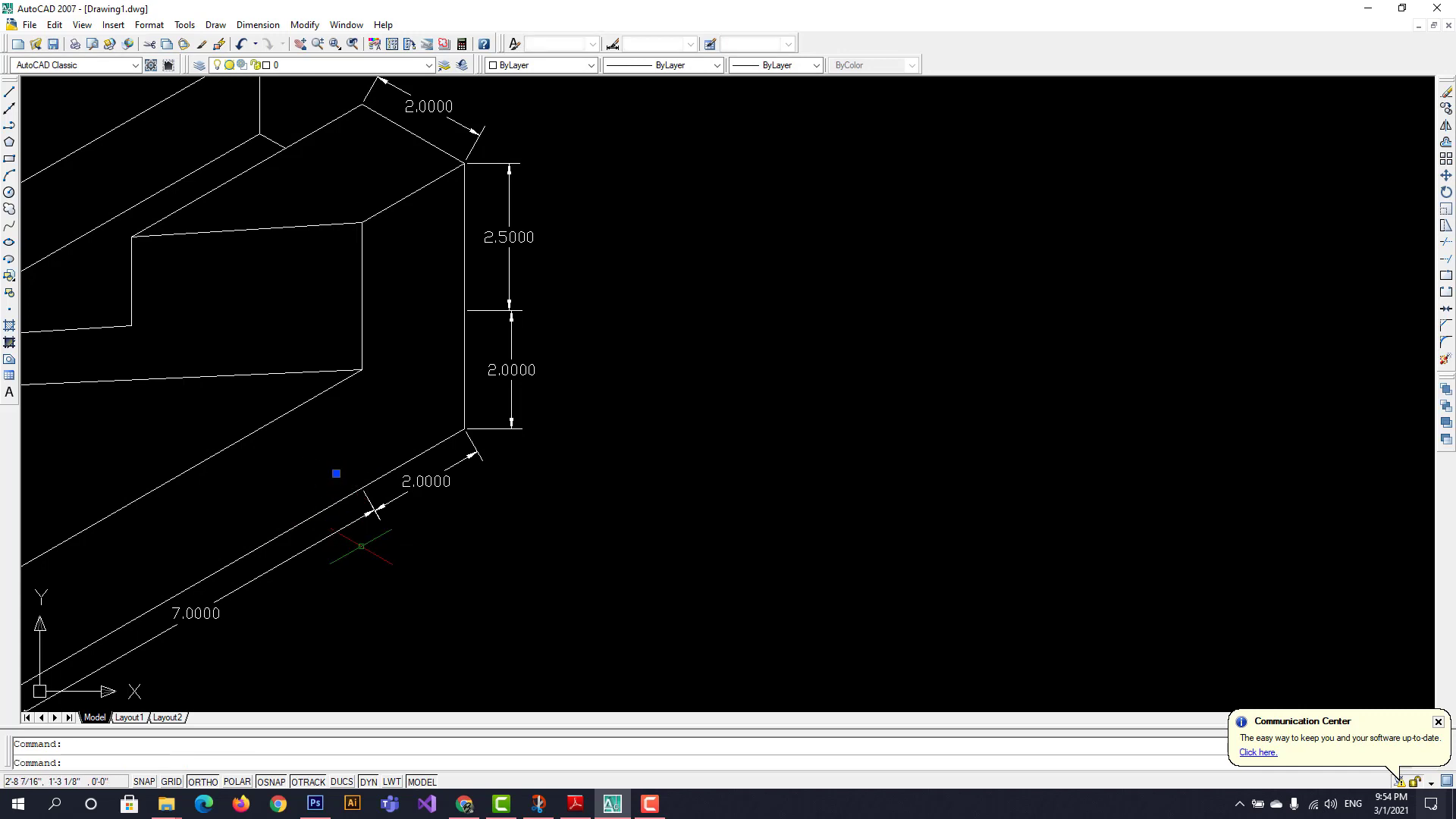
key(Delete)
Add an aligned dimension to the block's lower left edge, from its left bottom corner to the front bottom corner, placed outside the block
scroll(357, 530, down, 4)
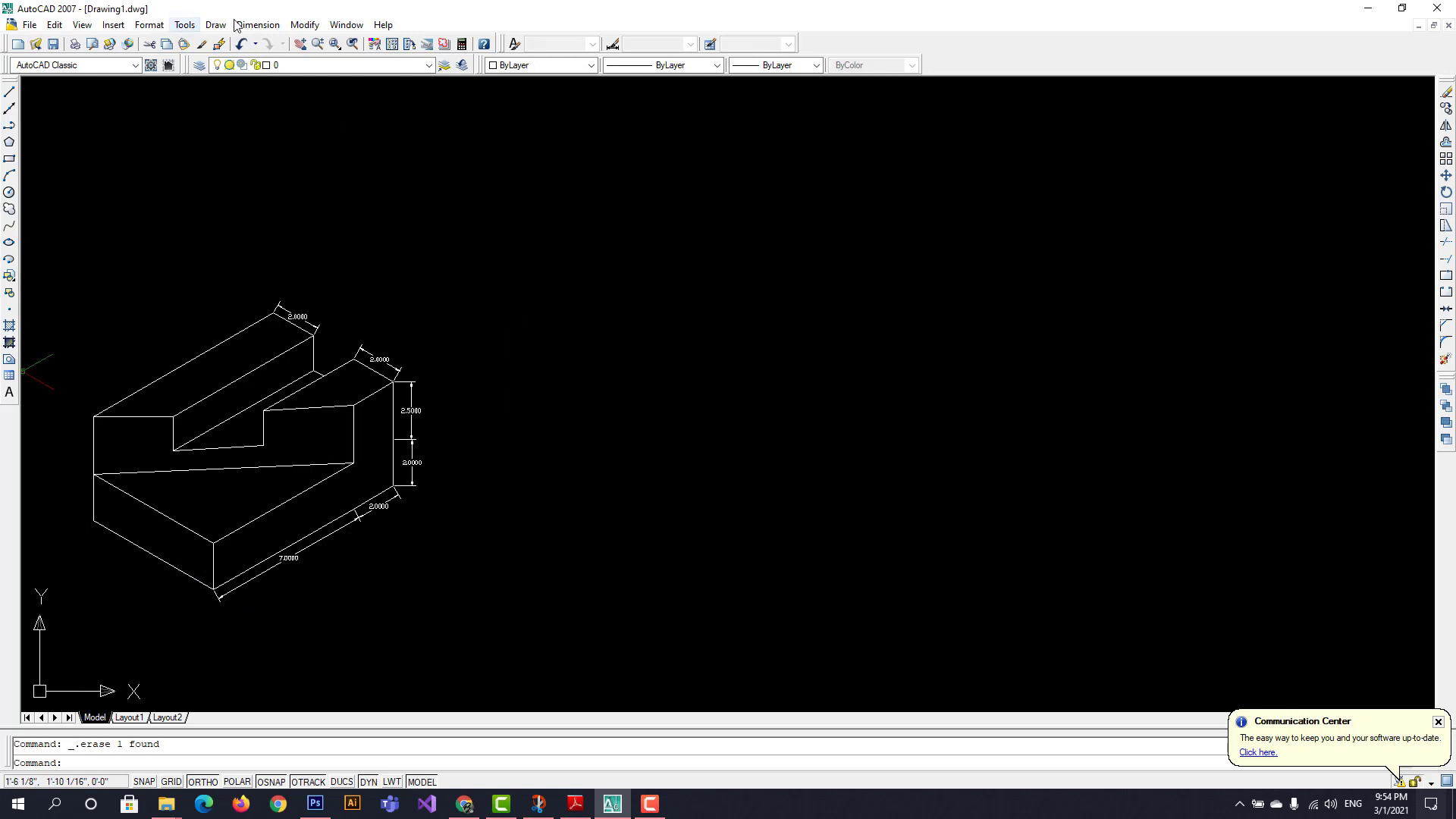
click(260, 23)
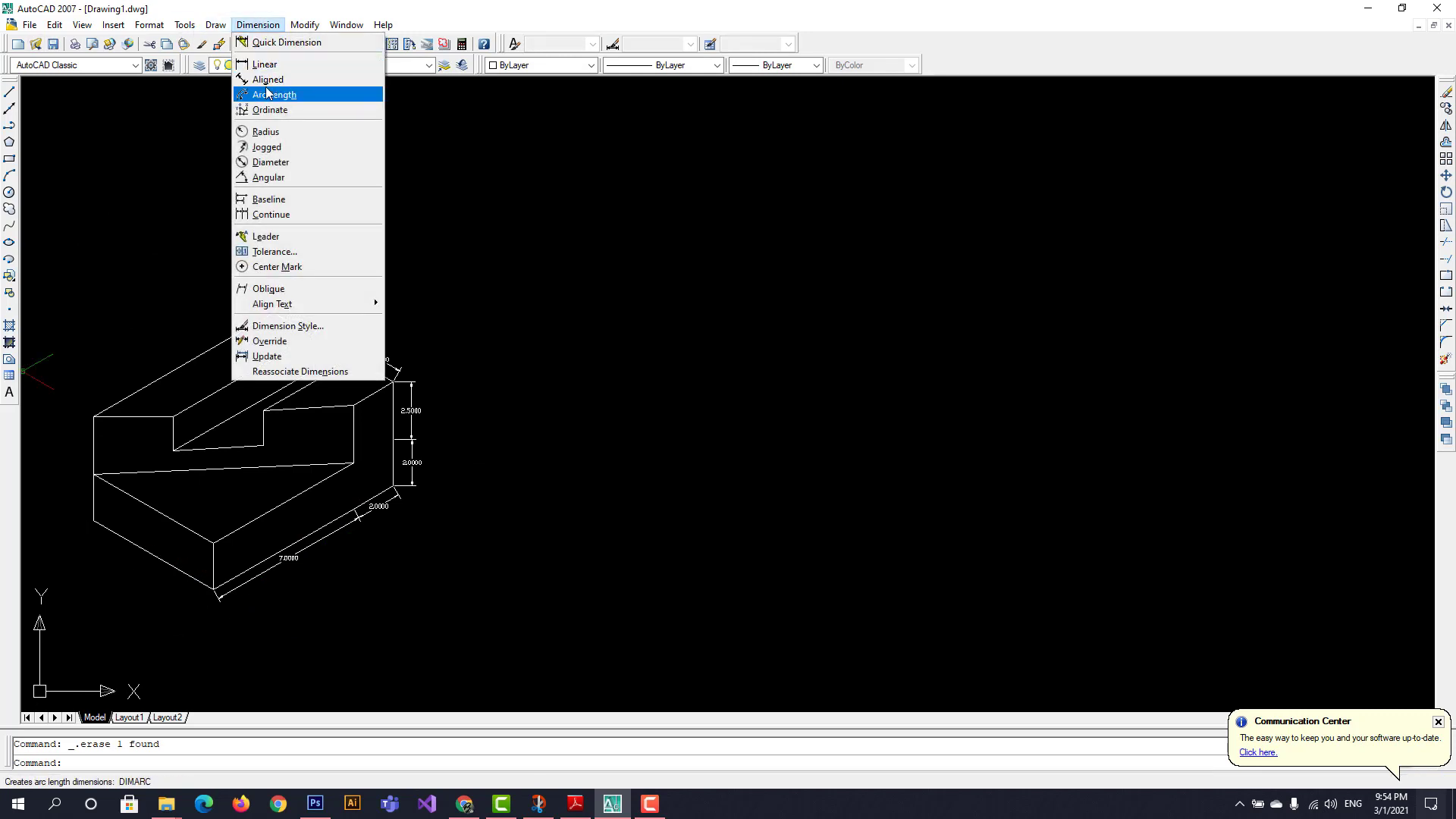
click(267, 79)
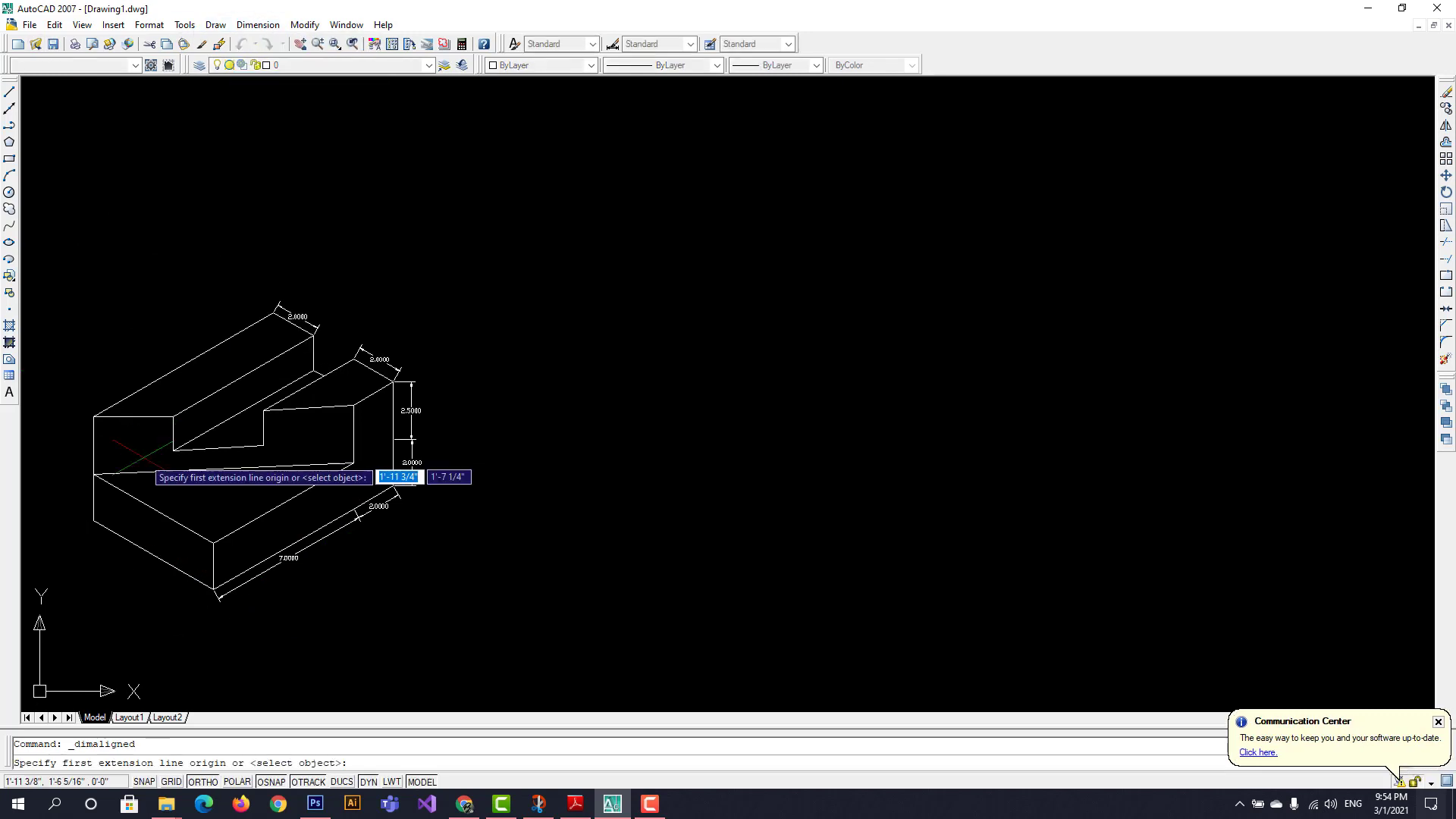
click(93, 520)
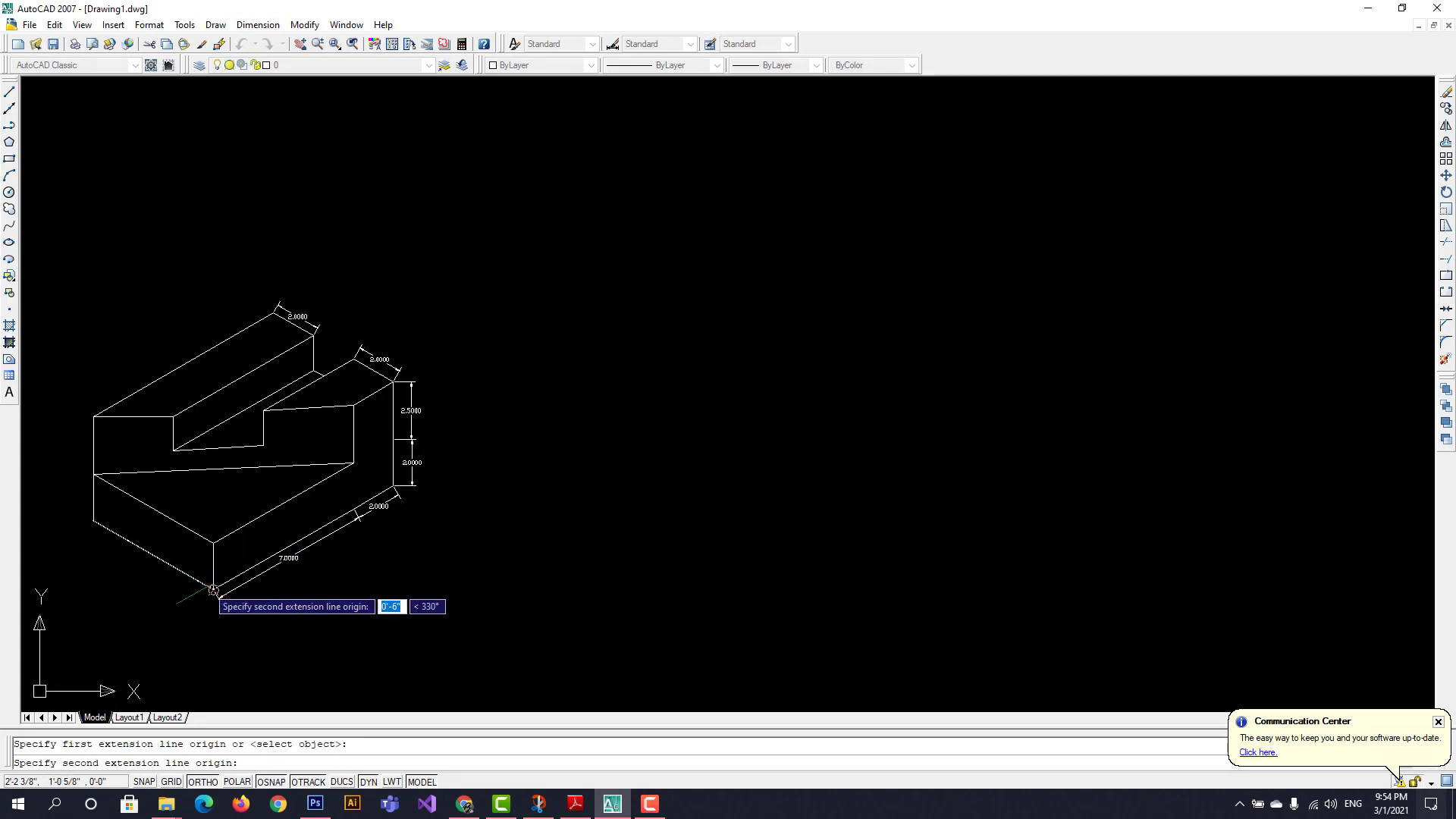
click(213, 589)
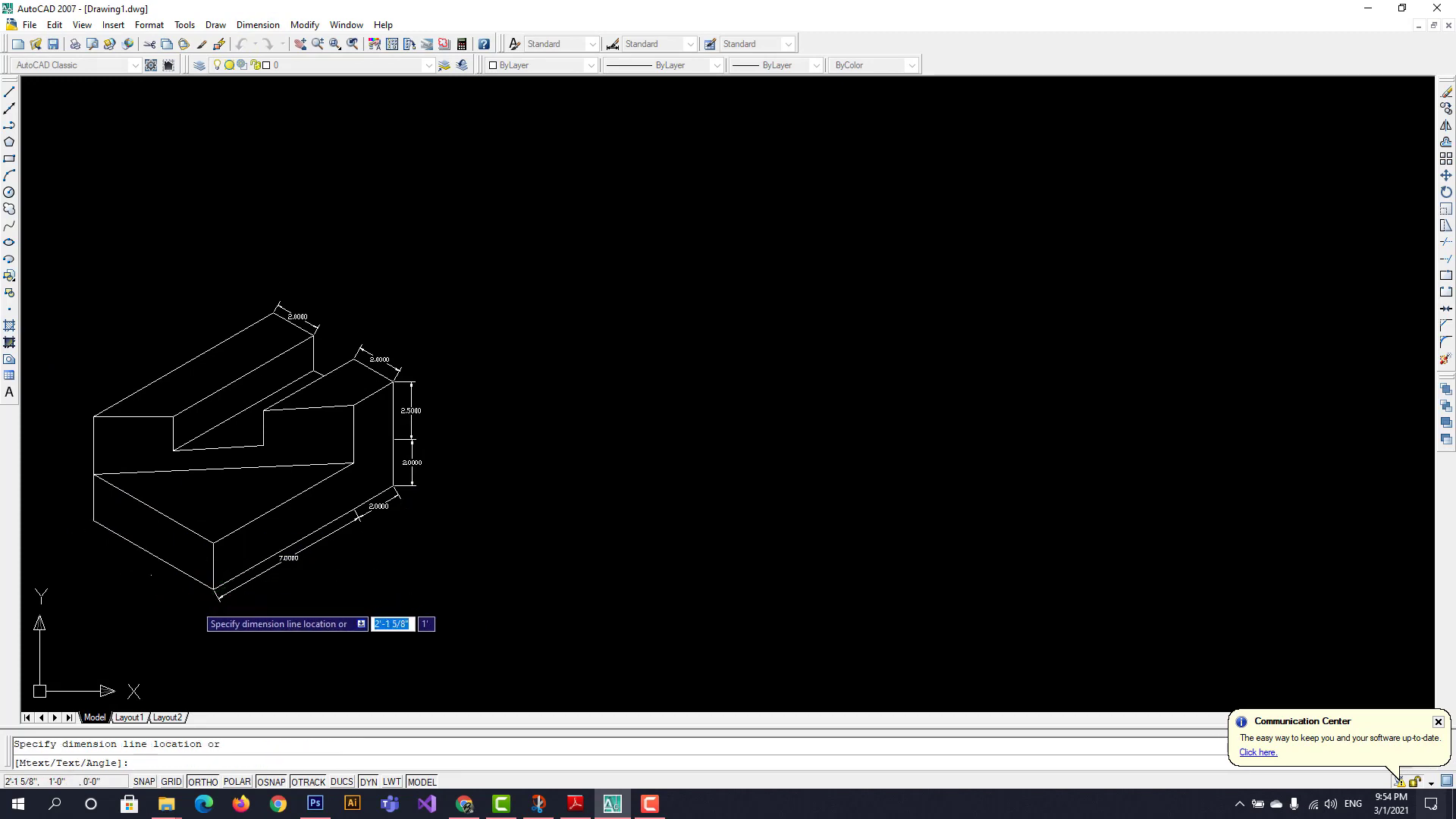
click(147, 574)
After checking Example 3.2 in the PDF, add an aligned dimension across the slot opening between the two raised parts, in line with its neighbours
click(575, 804)
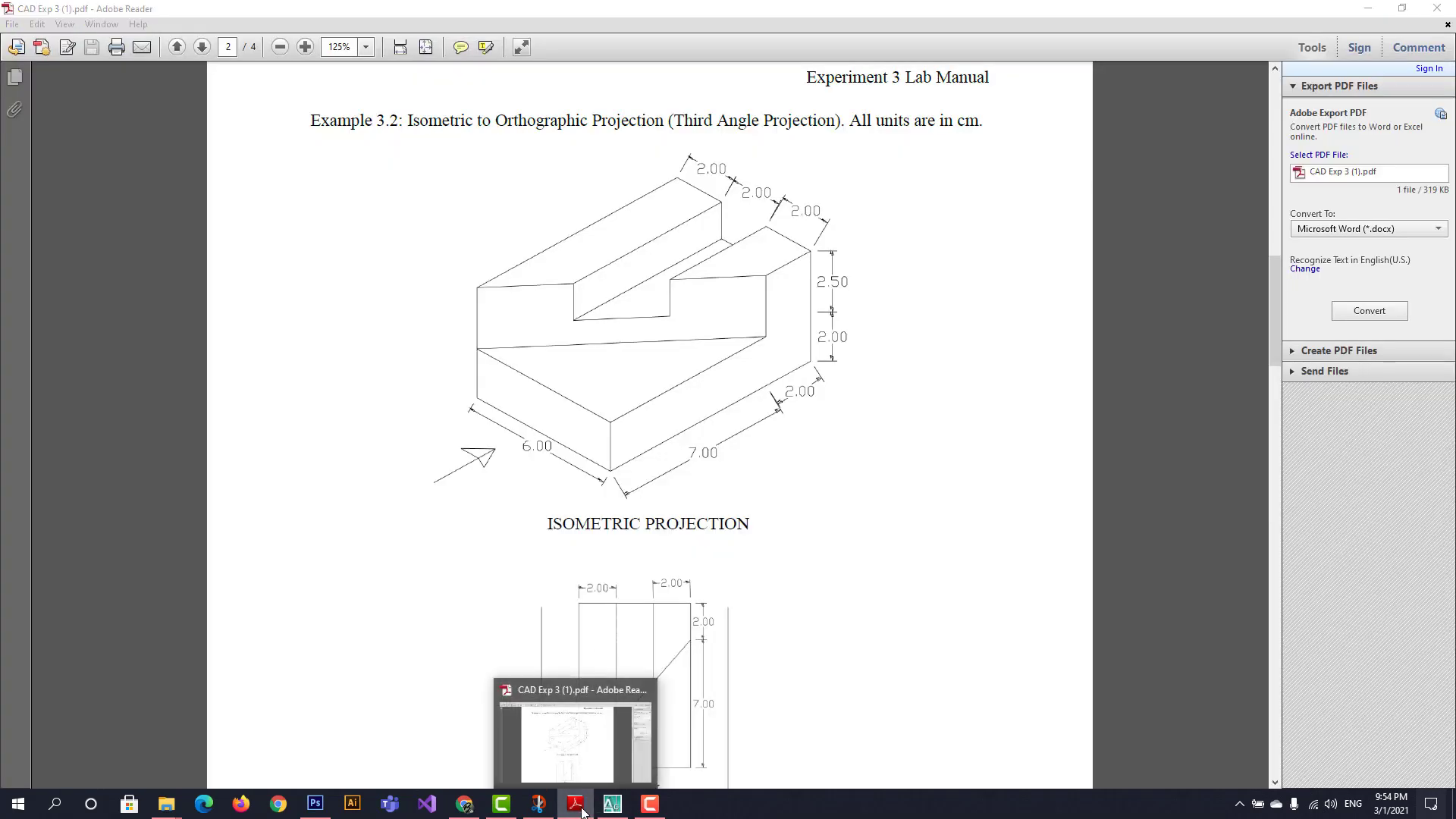
click(612, 804)
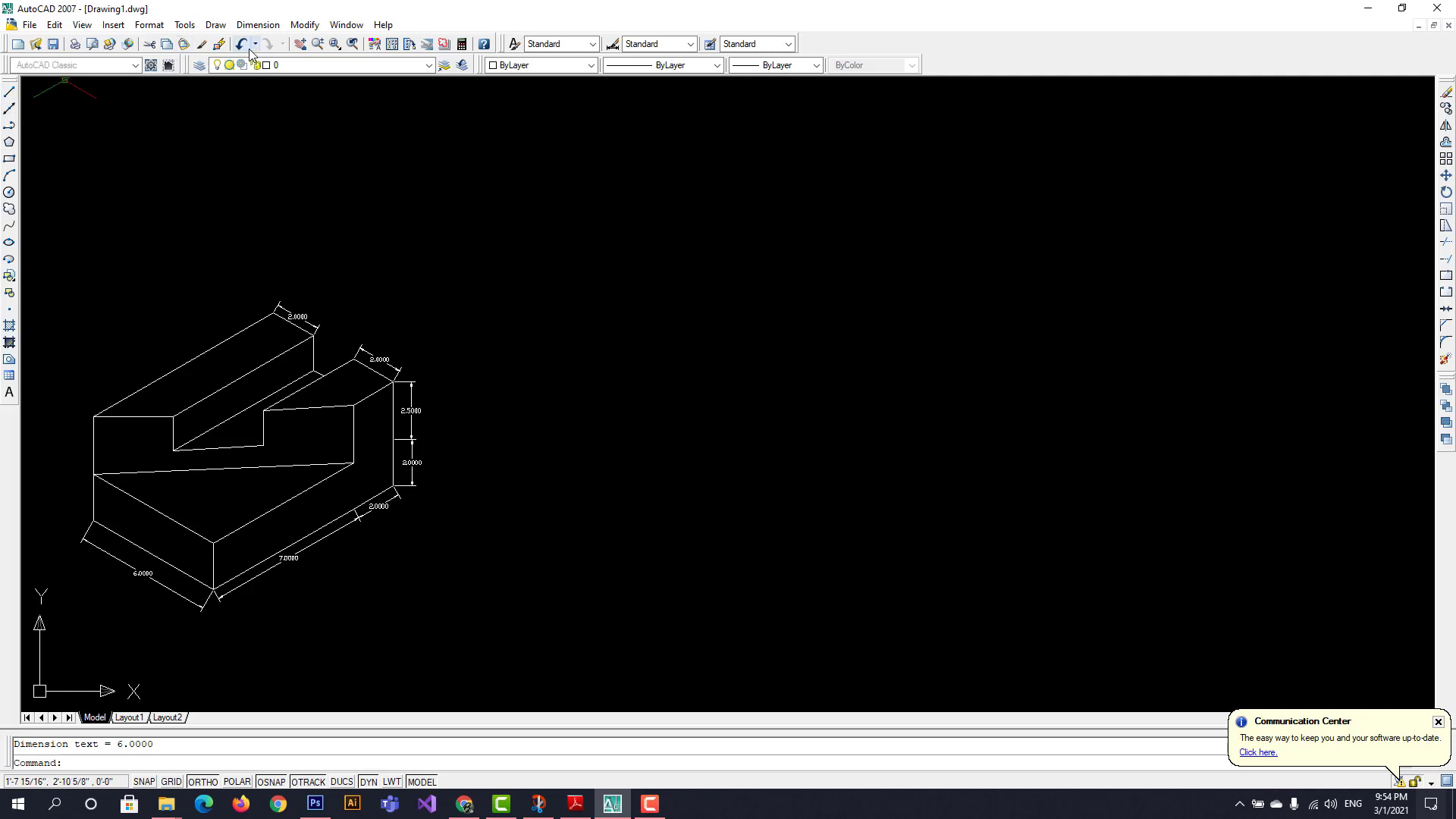
click(258, 25)
click(266, 79)
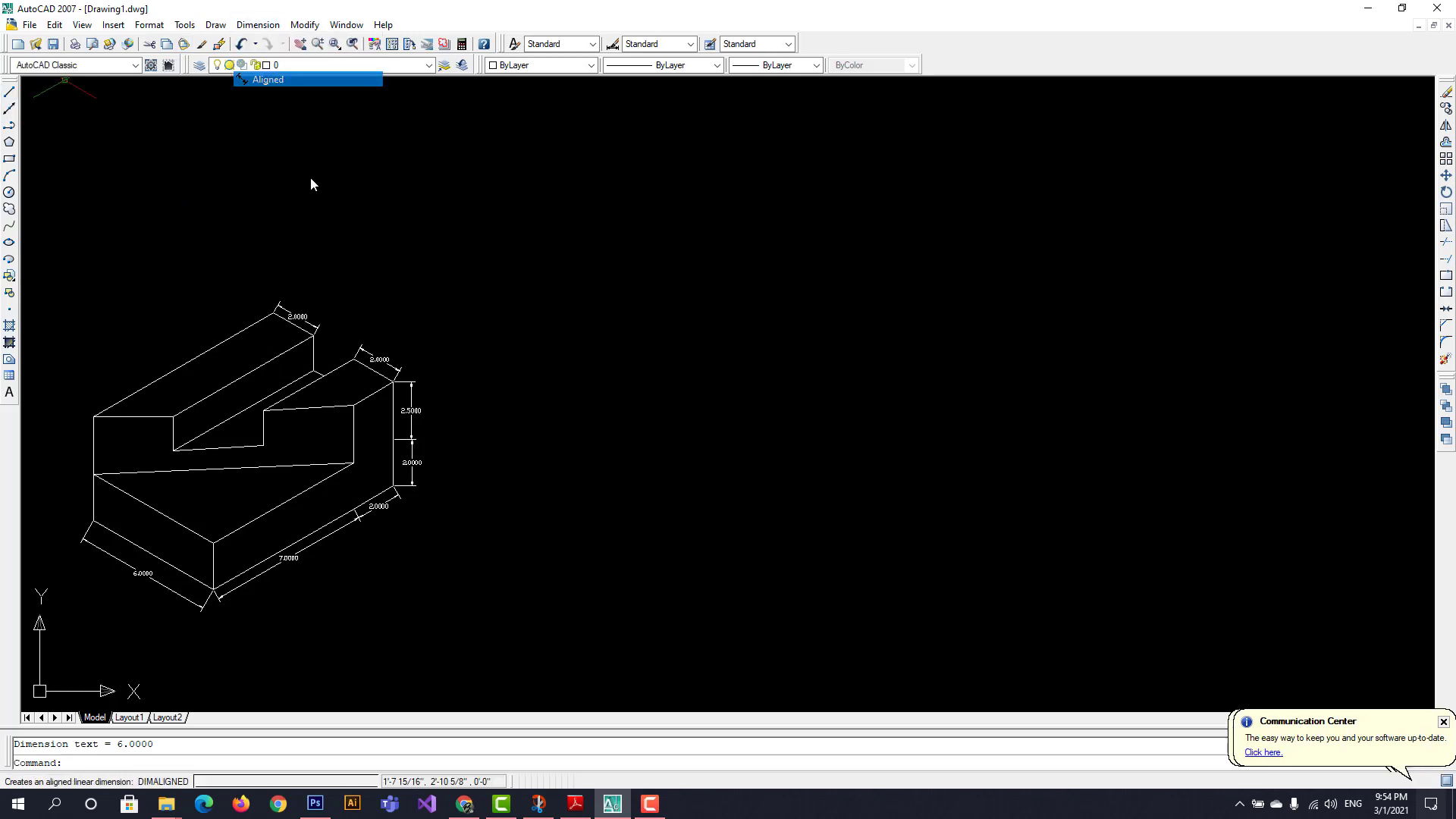
scroll(317, 334, up, 3)
scroll(317, 334, up, 3)
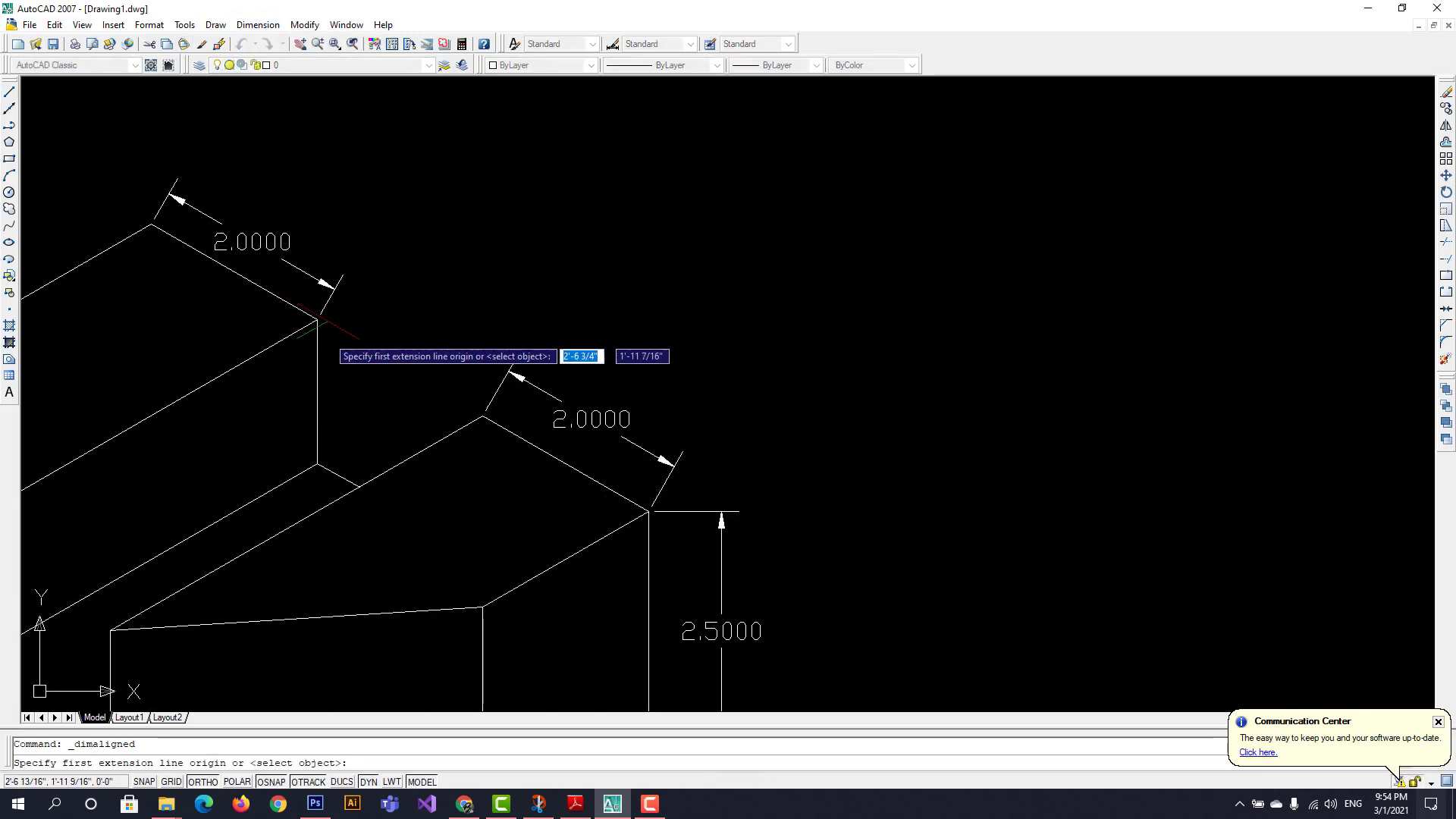
click(315, 320)
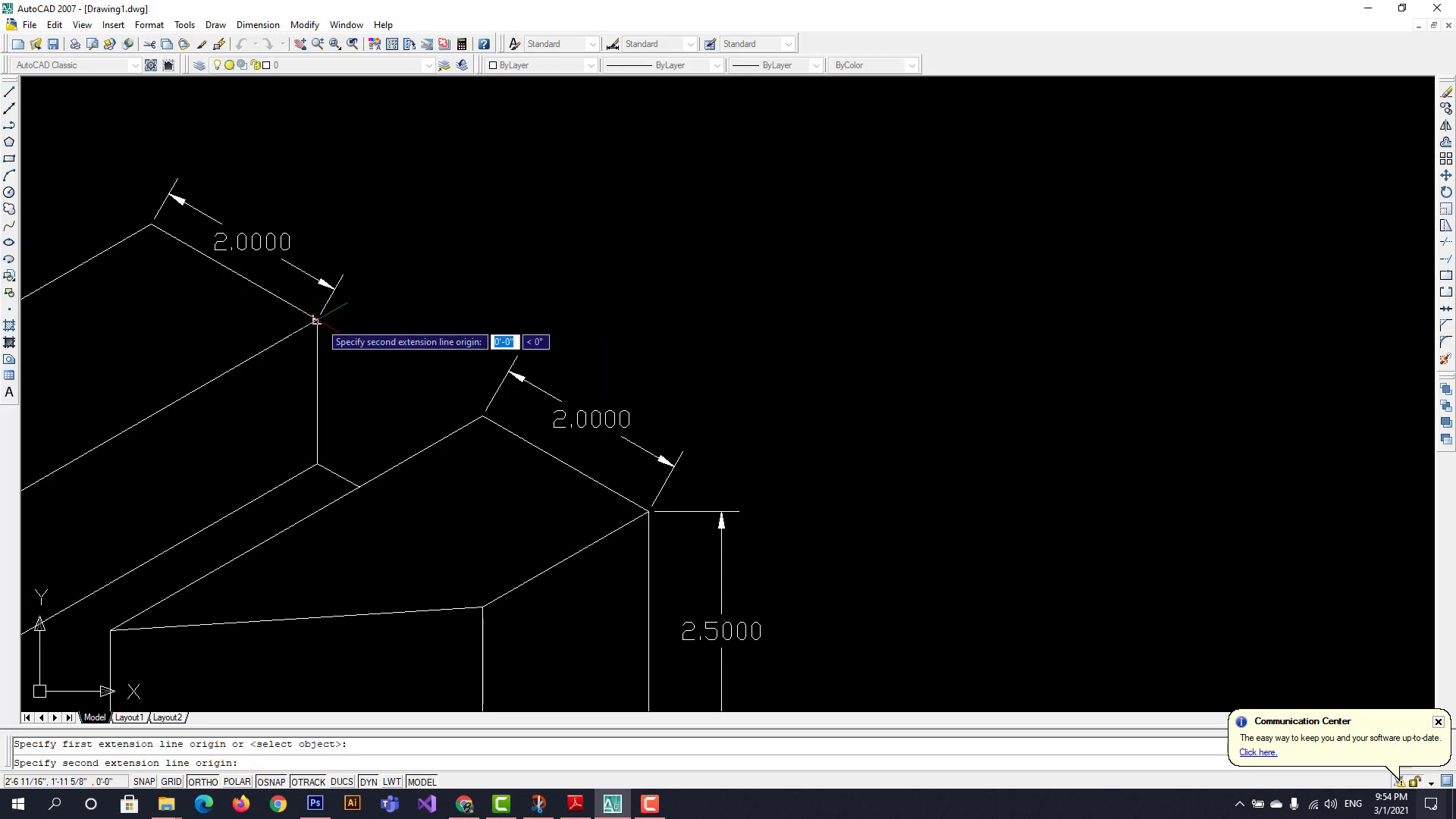
click(482, 417)
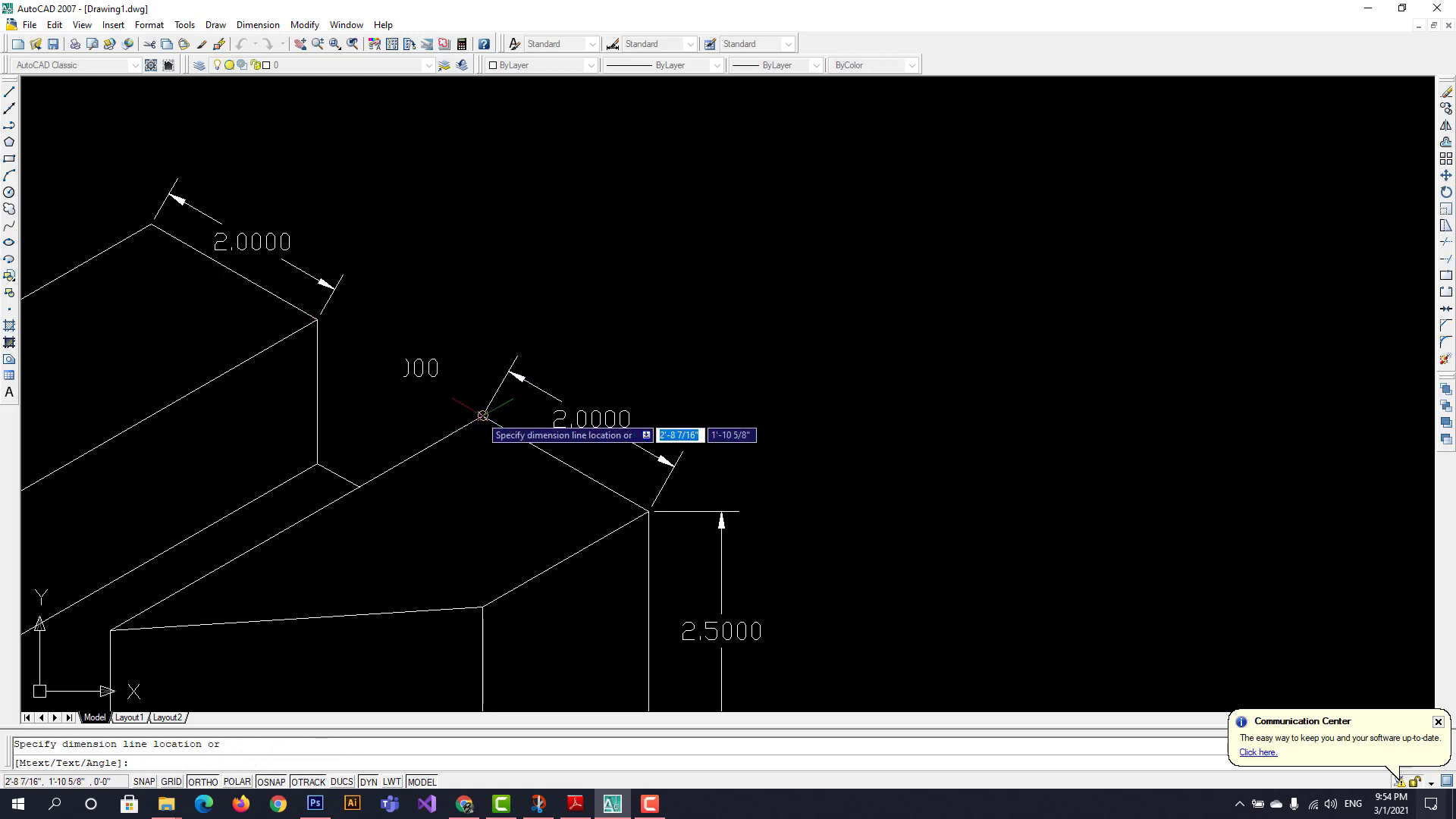
click(507, 370)
scroll(524, 384, down, 6)
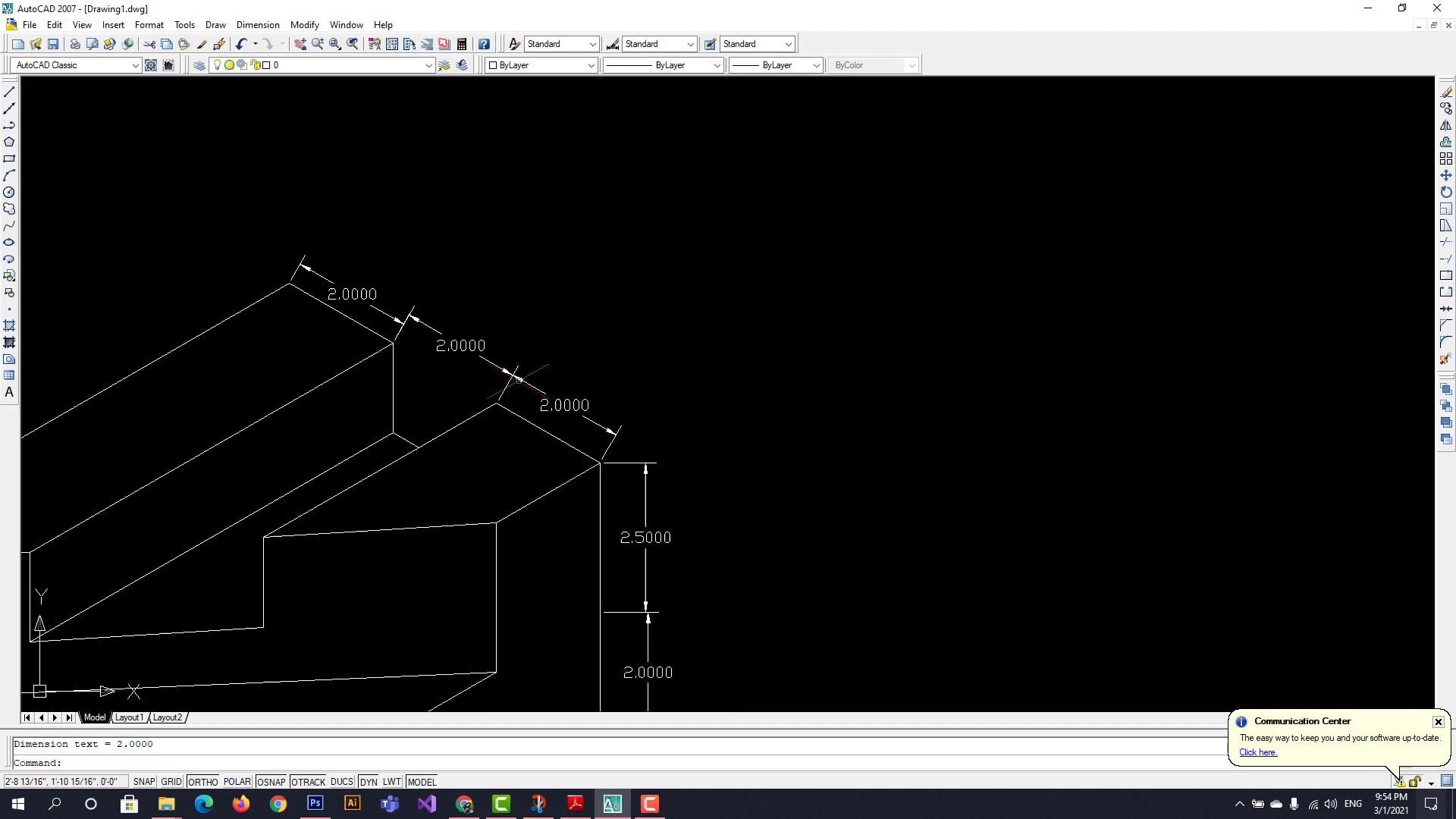
Examine the whole dimensioned isometric block enlarged and centred in the drawing area
click(302, 45)
mouse_move(722, 405)
mouse_down()
mouse_move(516, 306)
mouse_move(576, 338)
mouse_up()
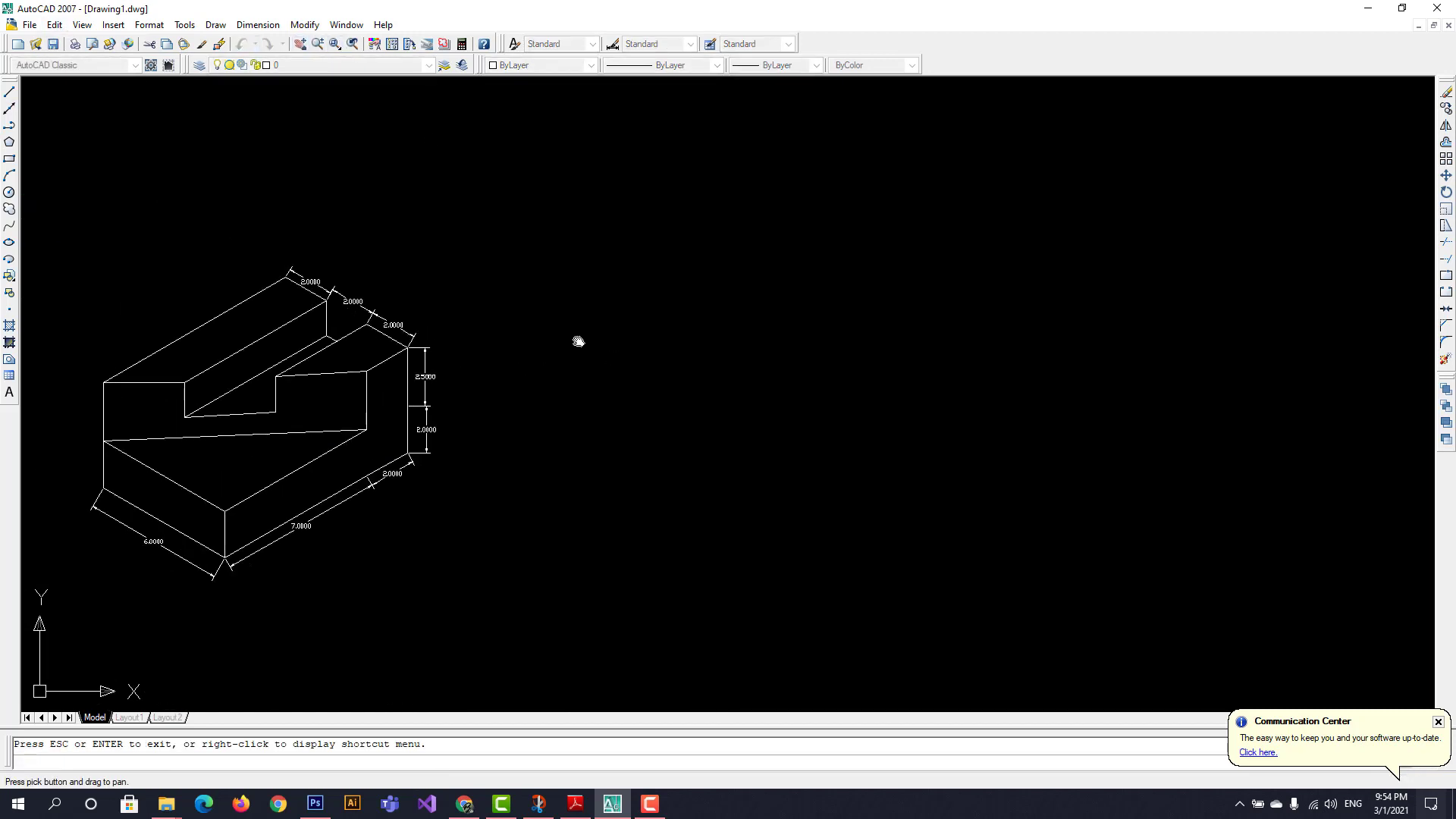
scroll(577, 341, up, 3)
drag(553, 432, 1081, 323)
scroll(1081, 324, down, 2)
scroll(1012, 378, up, 2)
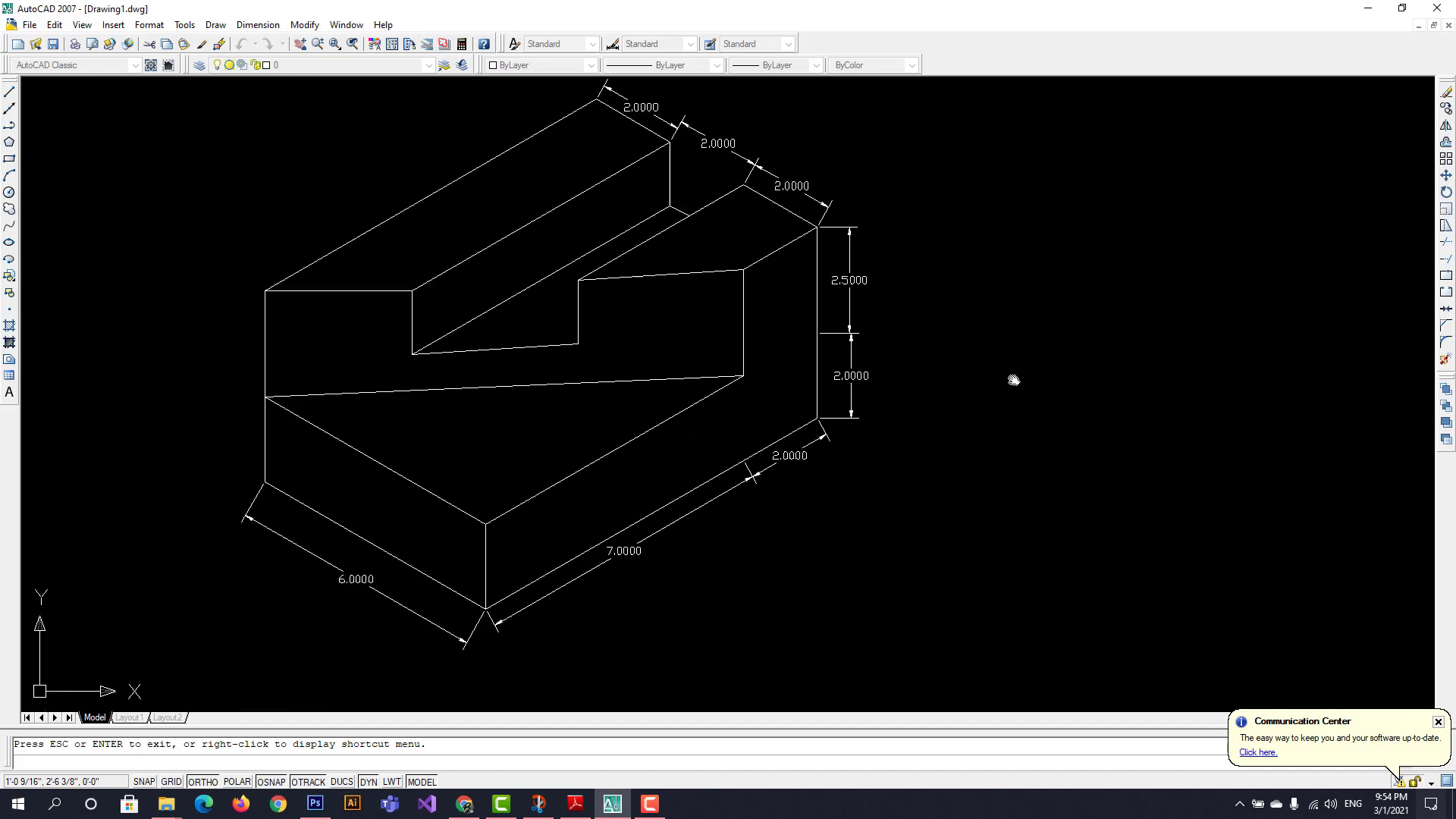
drag(1011, 376, 939, 455)
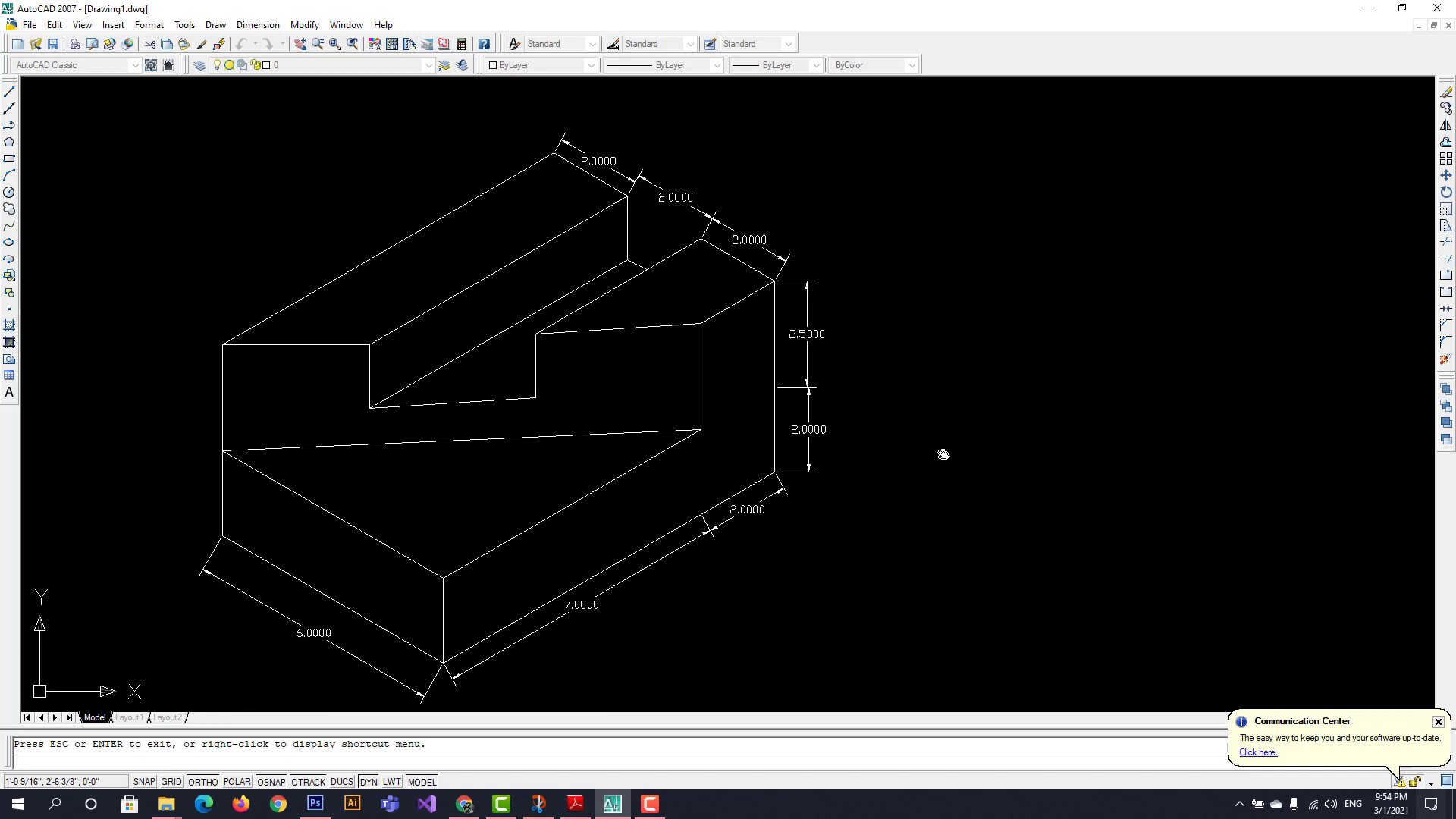
Switch to the lab manual PDF in Adobe Reader and examine the orthographic projection views of Example 3.2
click(576, 809)
scroll(510, 445, down, 4)
scroll(635, 521, down, 2)
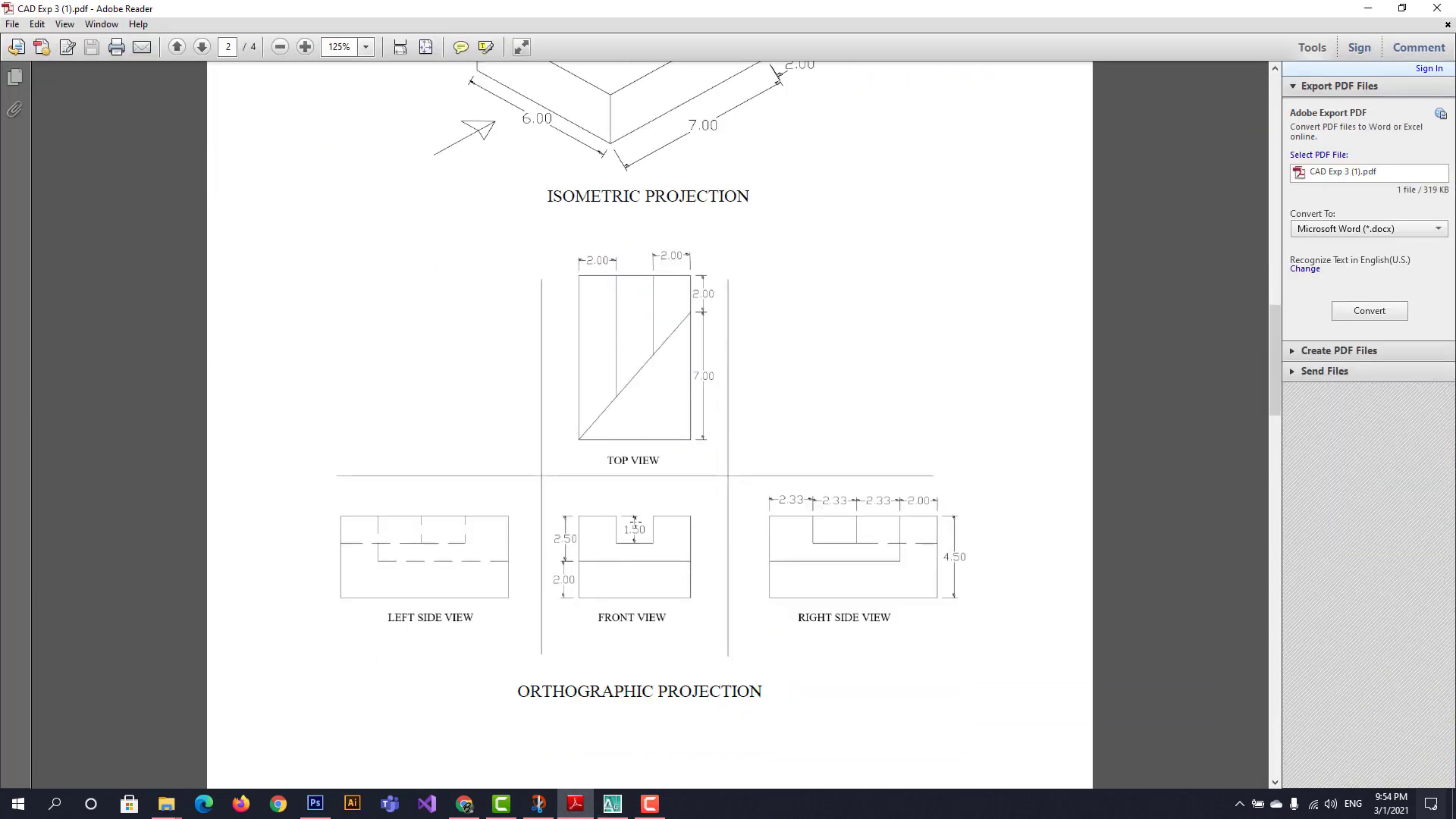